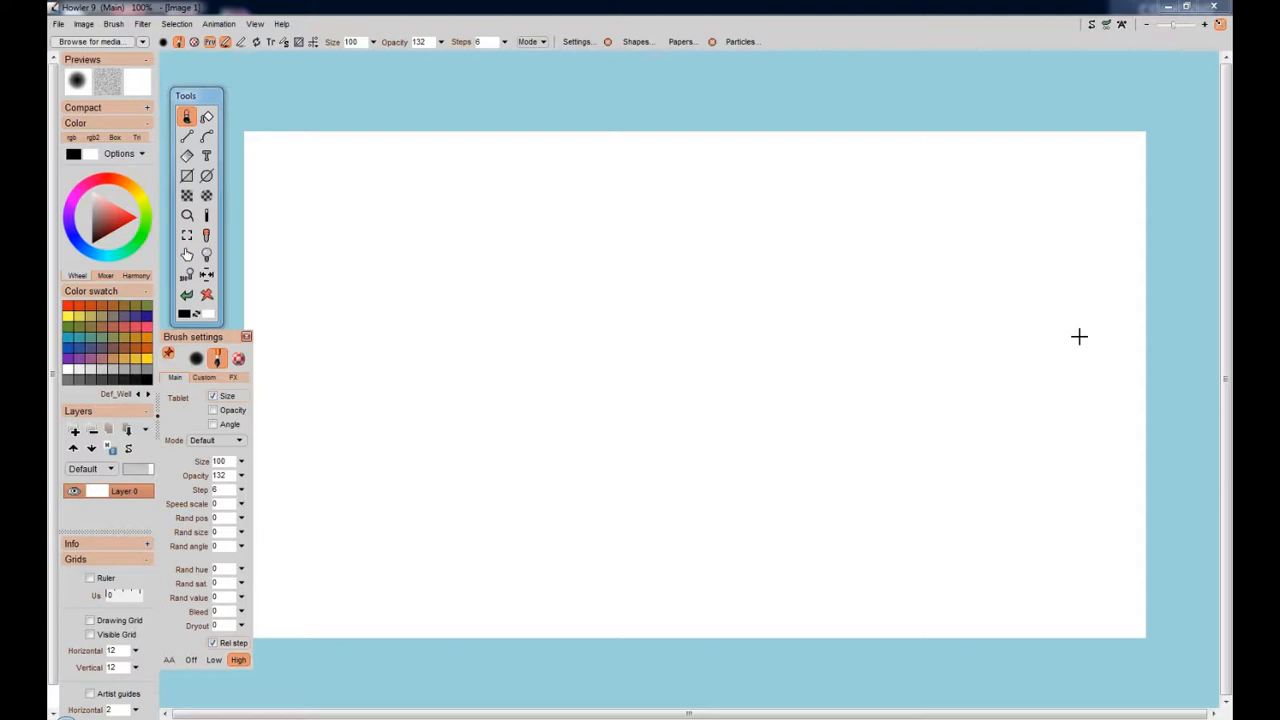
Load frames 0 to 209 of the SteamDragonFlight1af1 AVI video as an animation and preview its playback
left_click(358, 9)
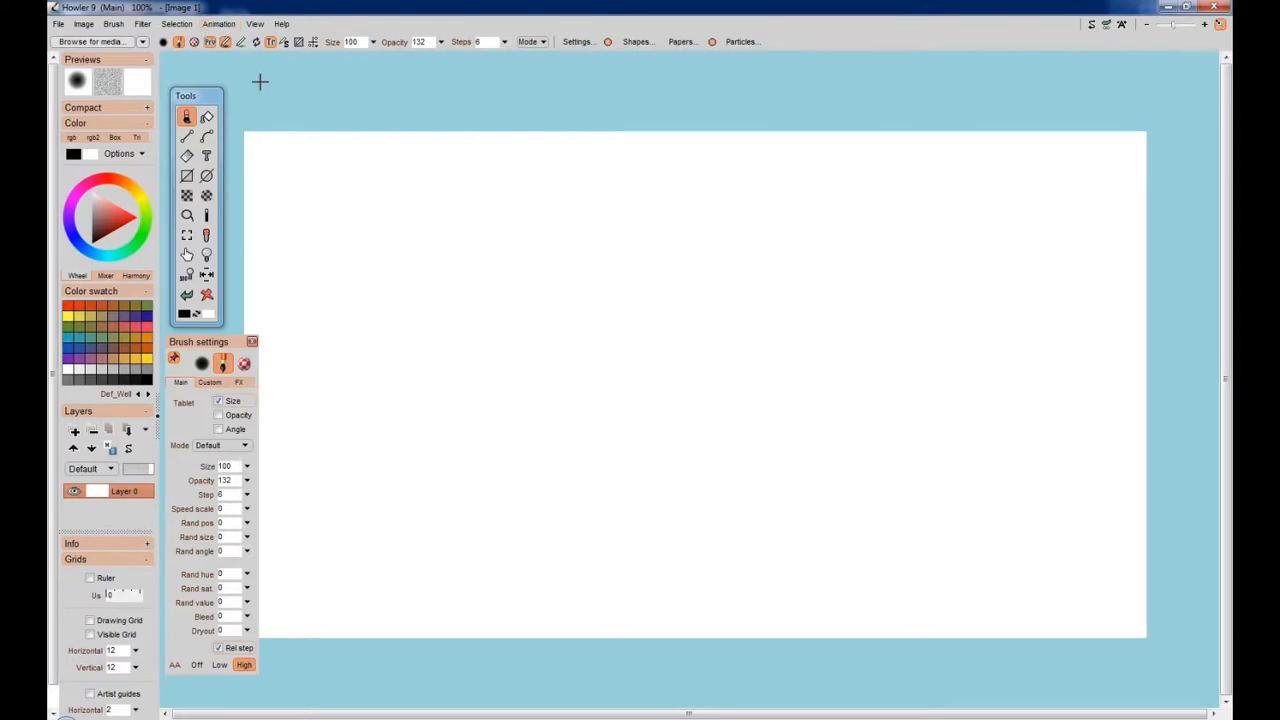
left_click(219, 24)
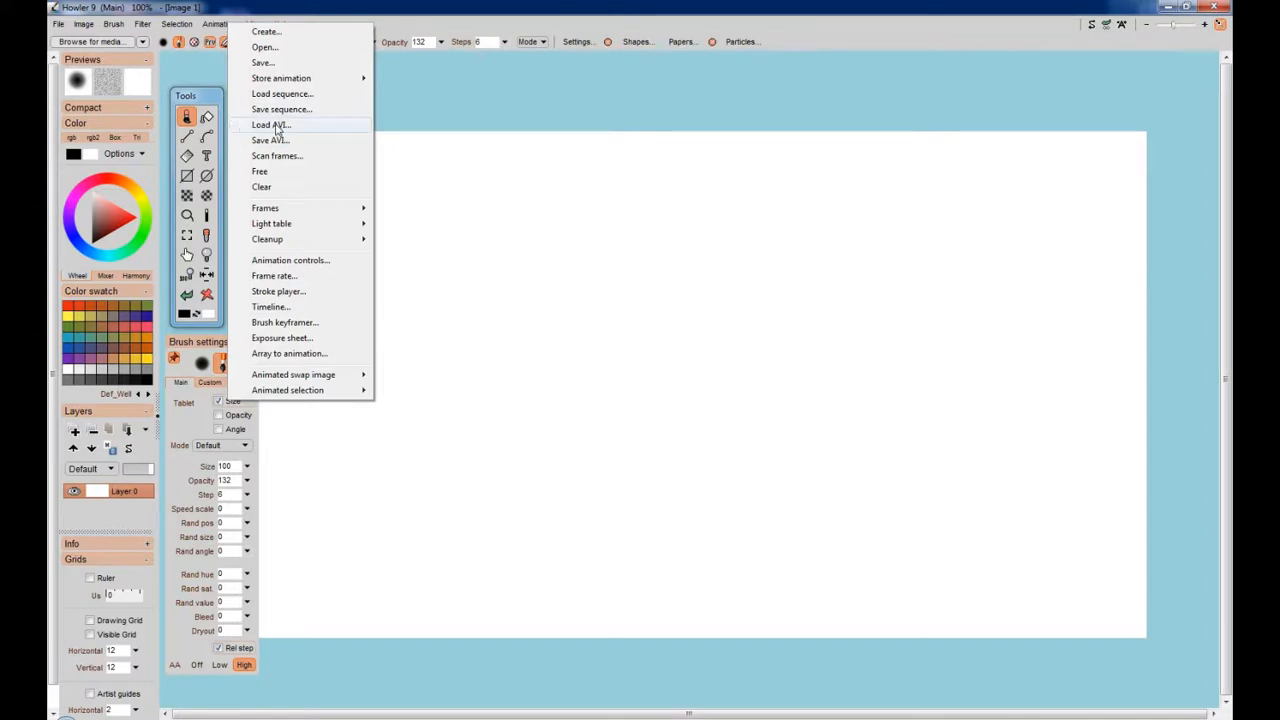
left_click(276, 127)
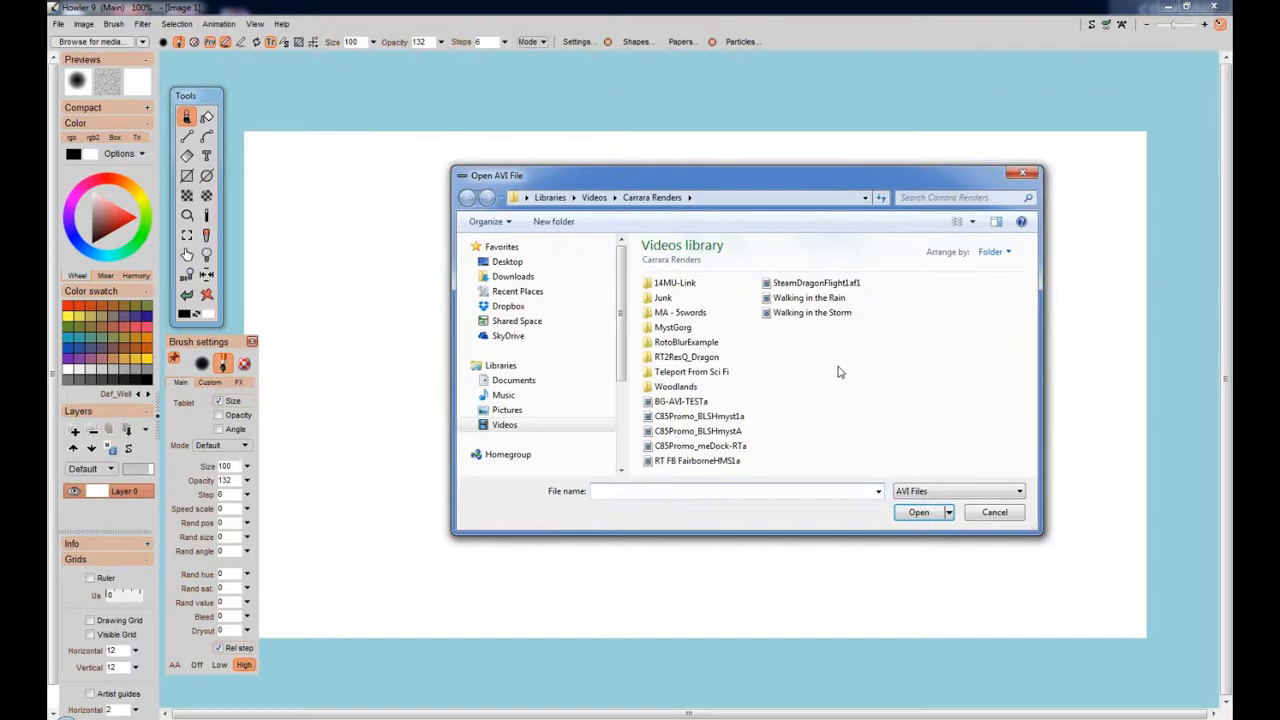
double_click(832, 285)
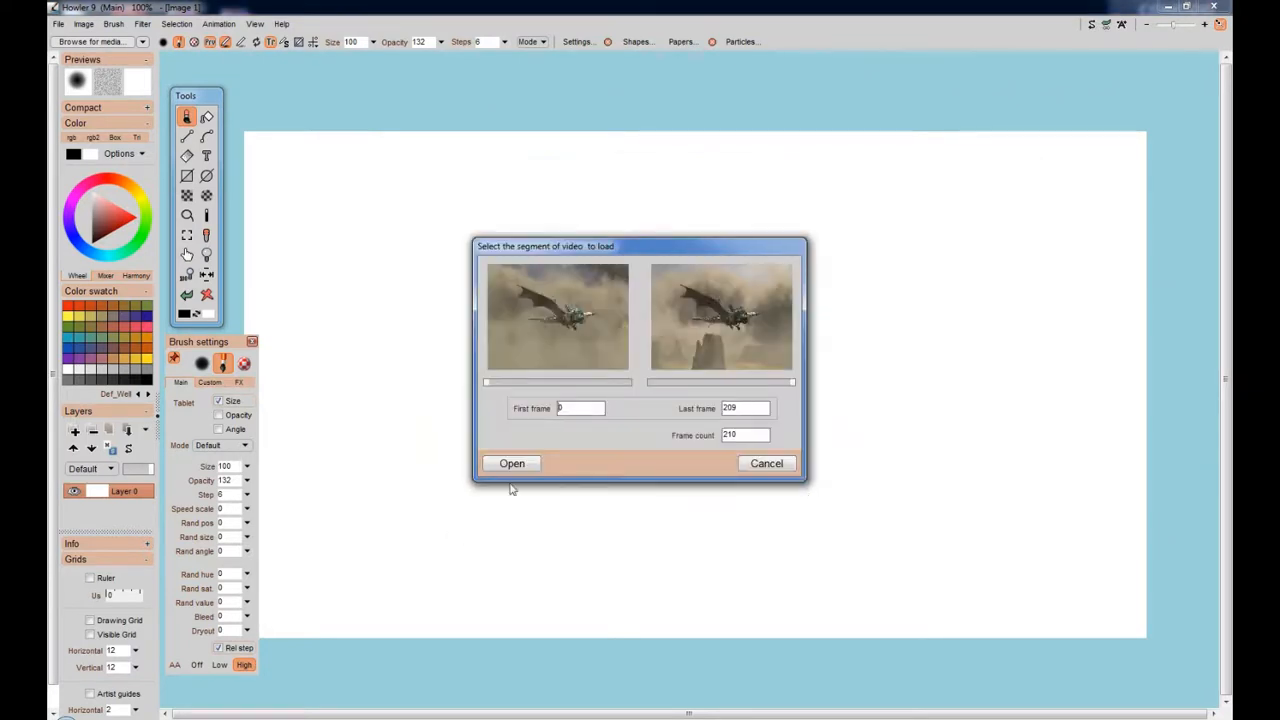
left_click_drag(729, 255, 787, 182)
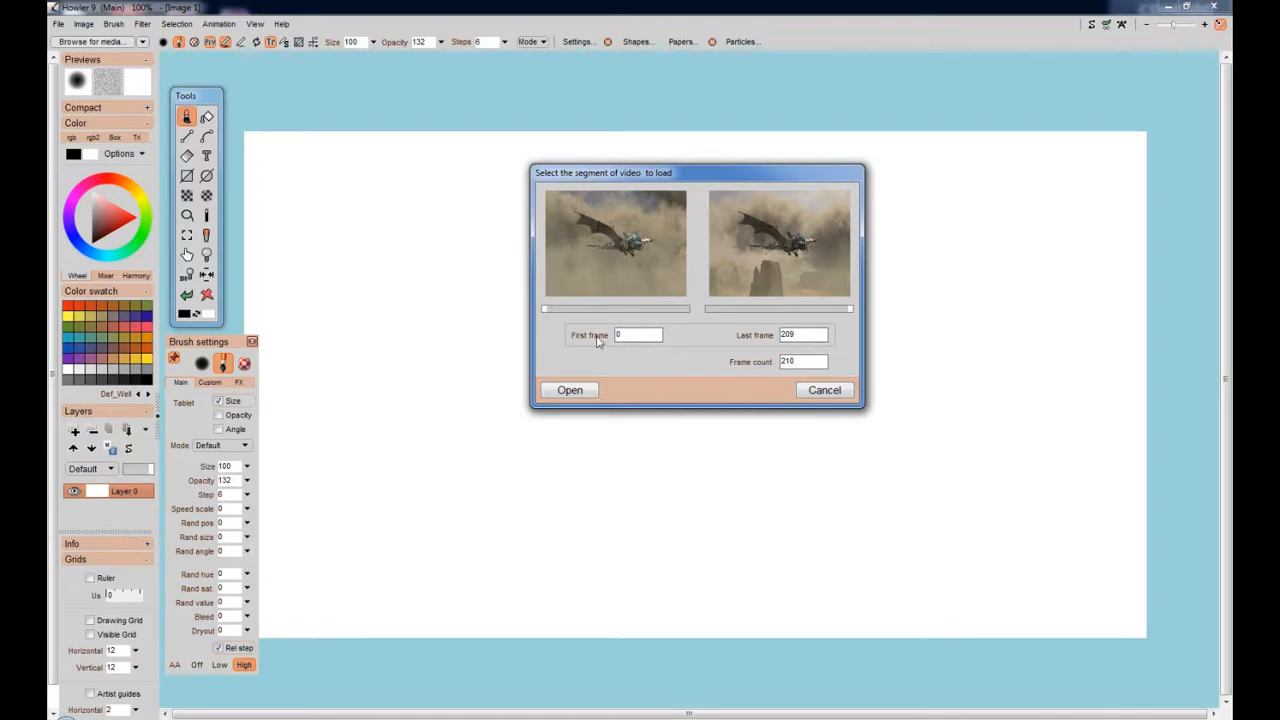
double_click(627, 335)
double_click(805, 334)
double_click(802, 361)
left_click_drag(544, 309, 498, 317)
left_click(576, 394)
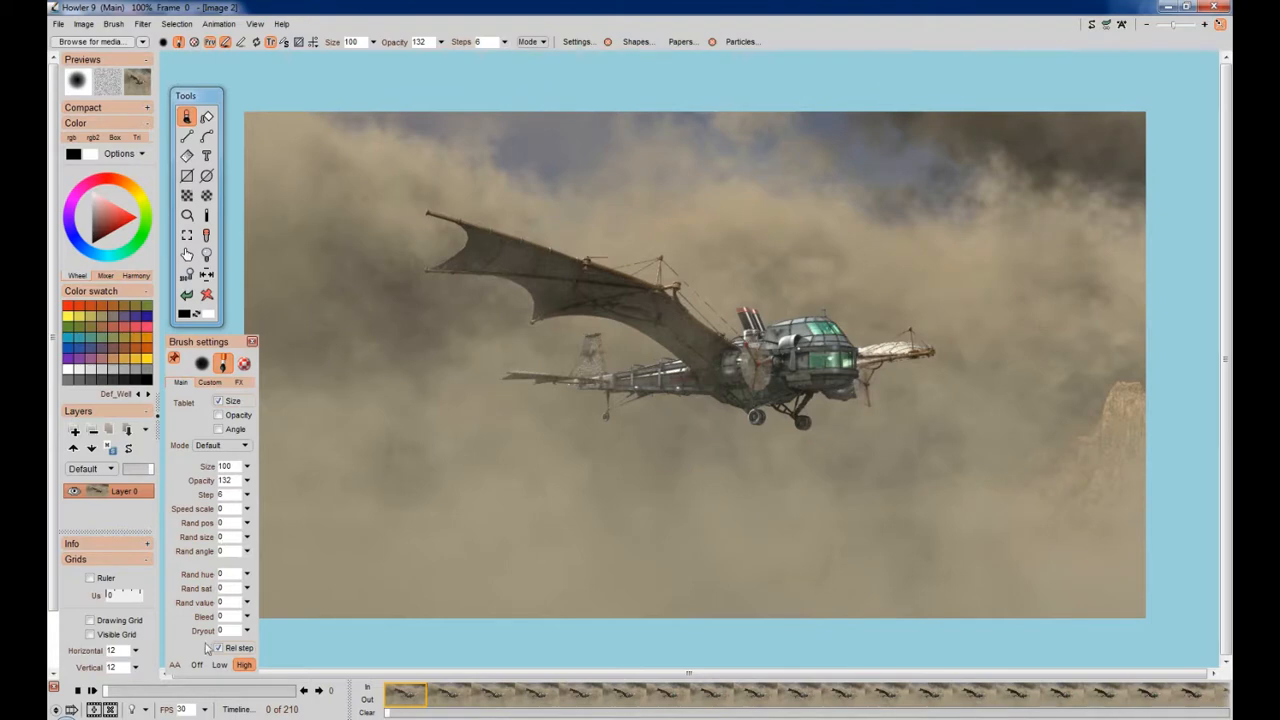
left_click(92, 691)
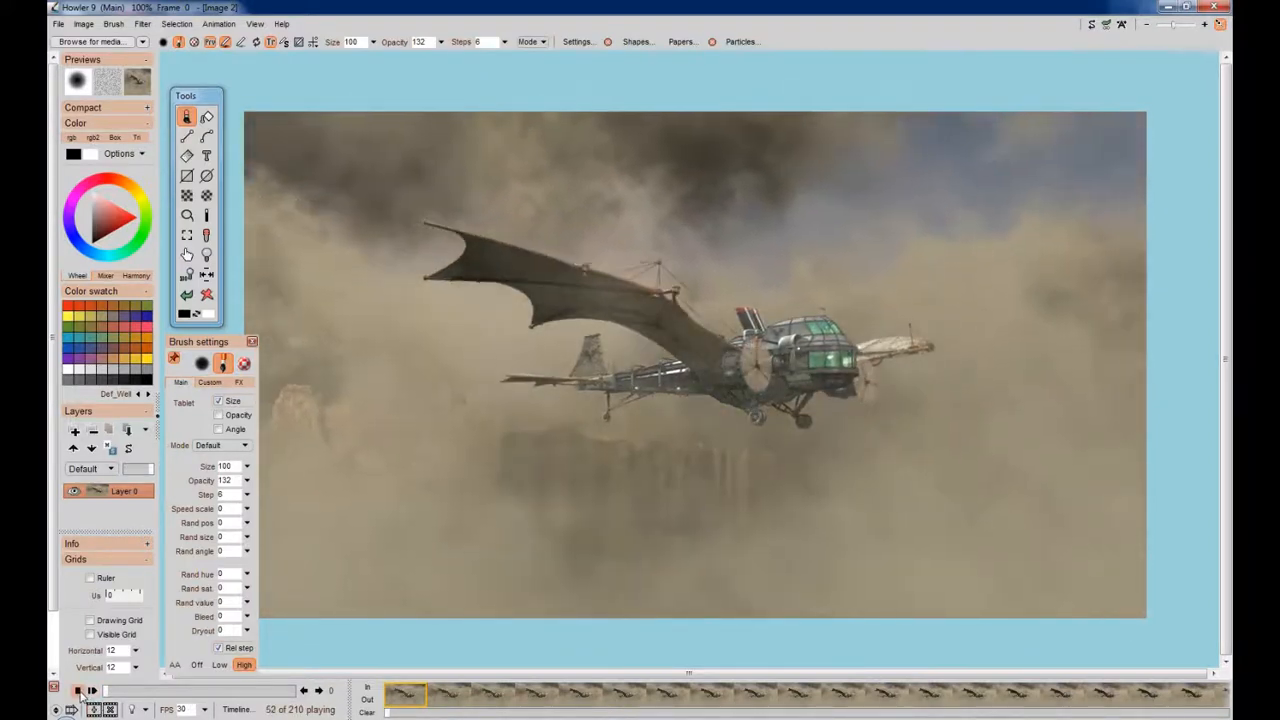
left_click(78, 690)
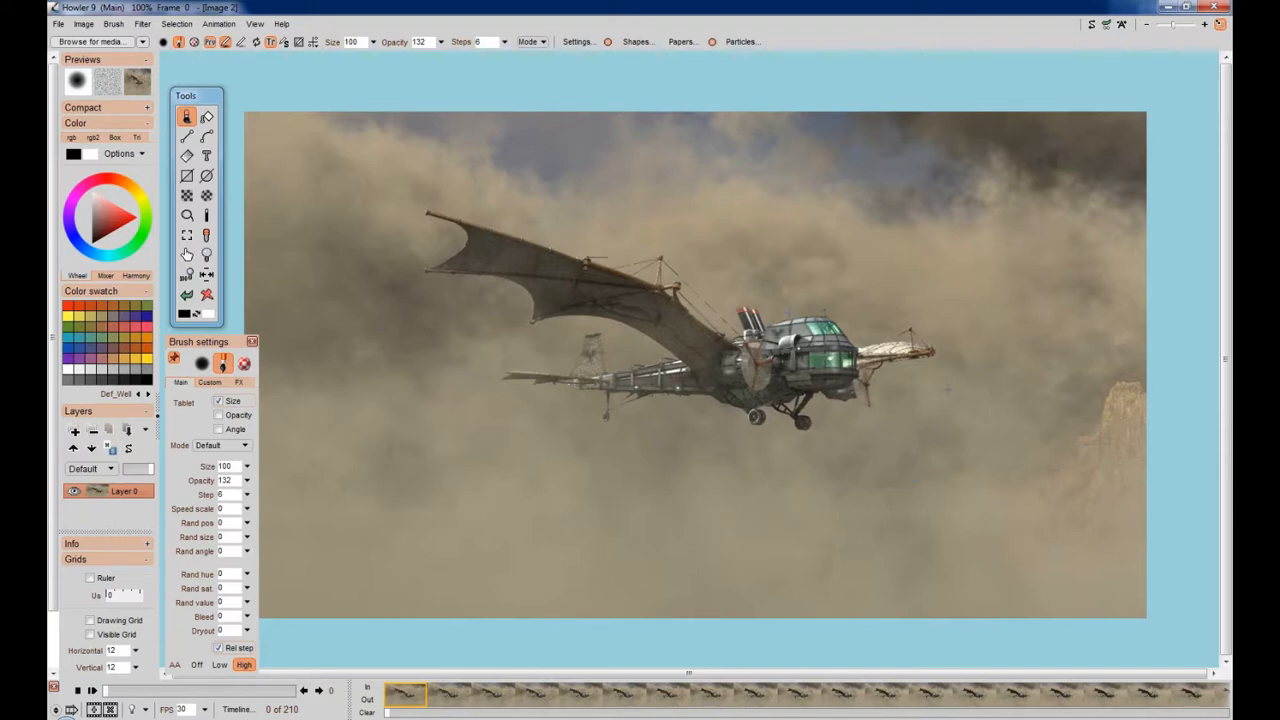
Start the Adjust all filter on the first frame and raise Red and Blue slightly
left_click(143, 25)
mouse_move(176, 60)
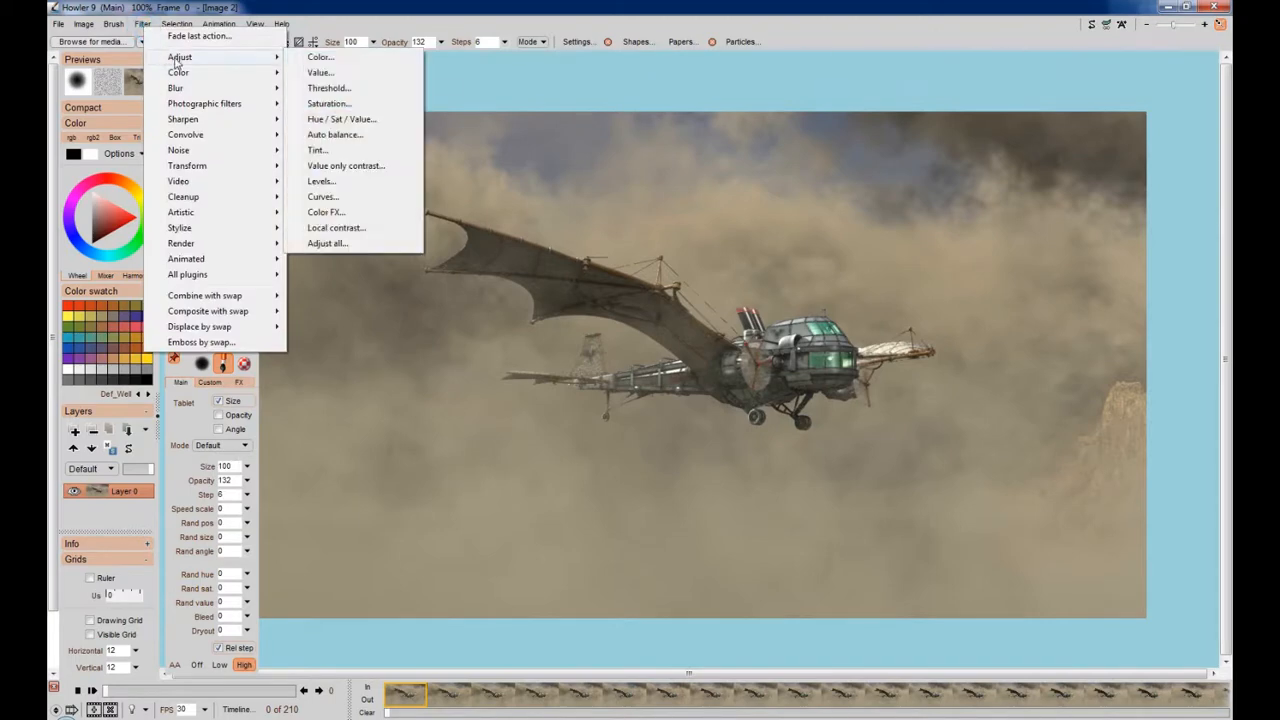
left_click(340, 244)
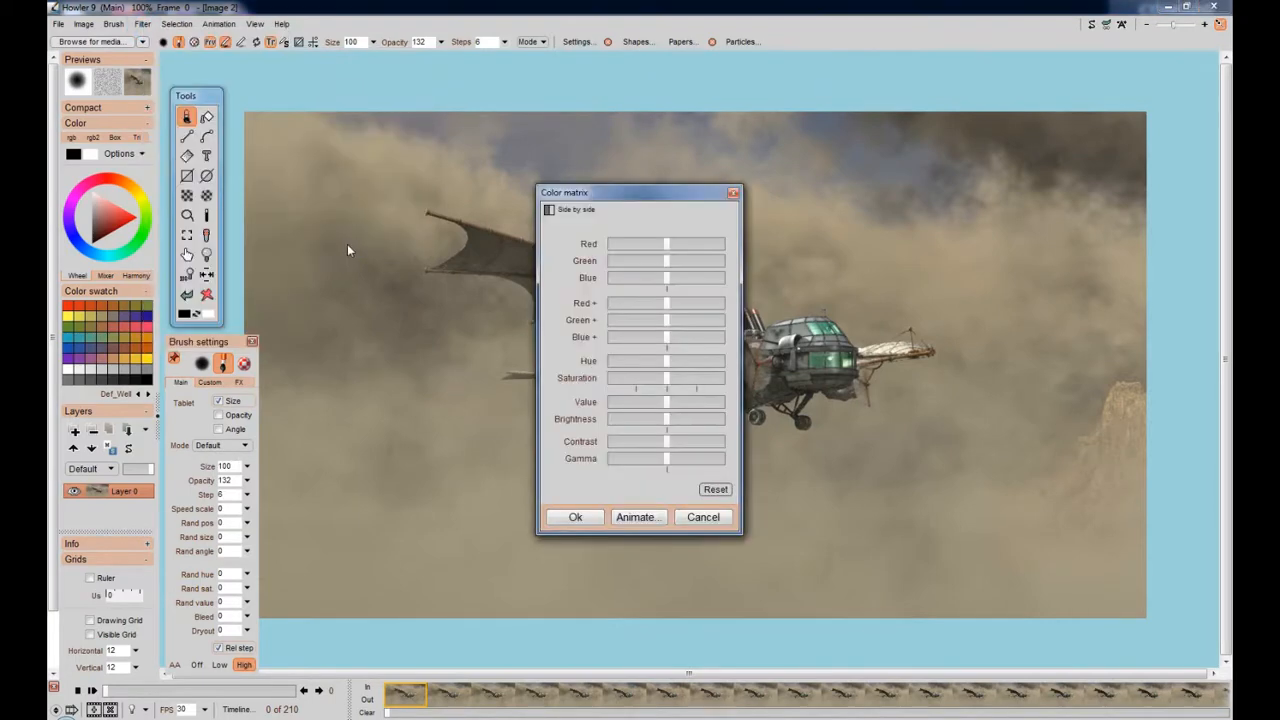
left_click_drag(621, 198, 345, 141)
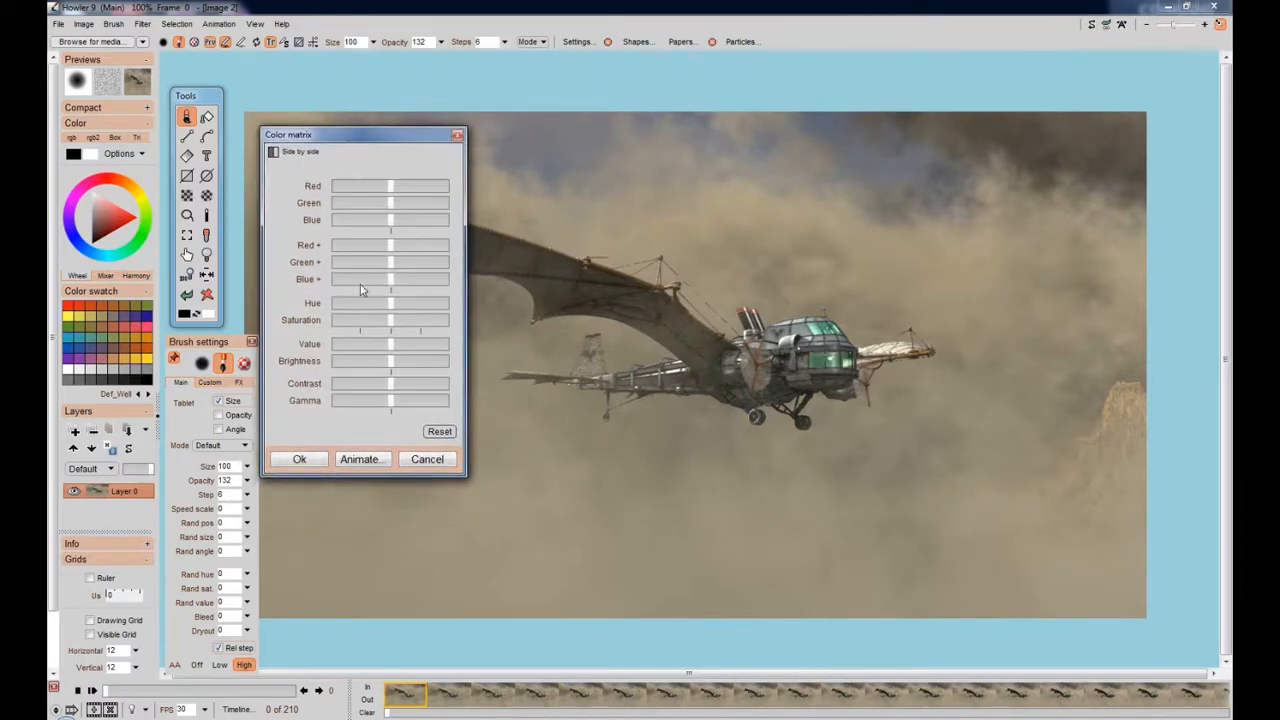
left_click(391, 220)
left_click_drag(391, 222, 397, 187)
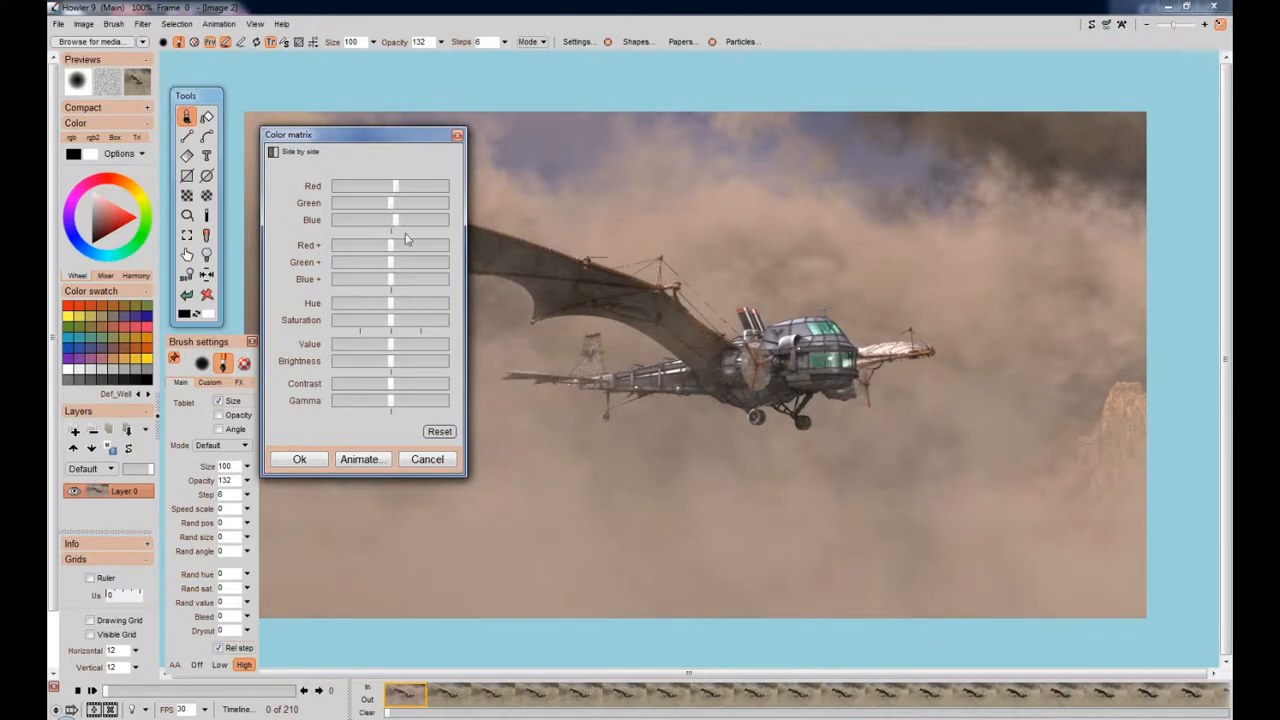
Fine-tune the color matrix with slightly lower Green + and Gamma, slightly higher Saturation, and a stronger Blue
left_click(391, 264)
left_click_drag(391, 266, 389, 268)
left_click(393, 321)
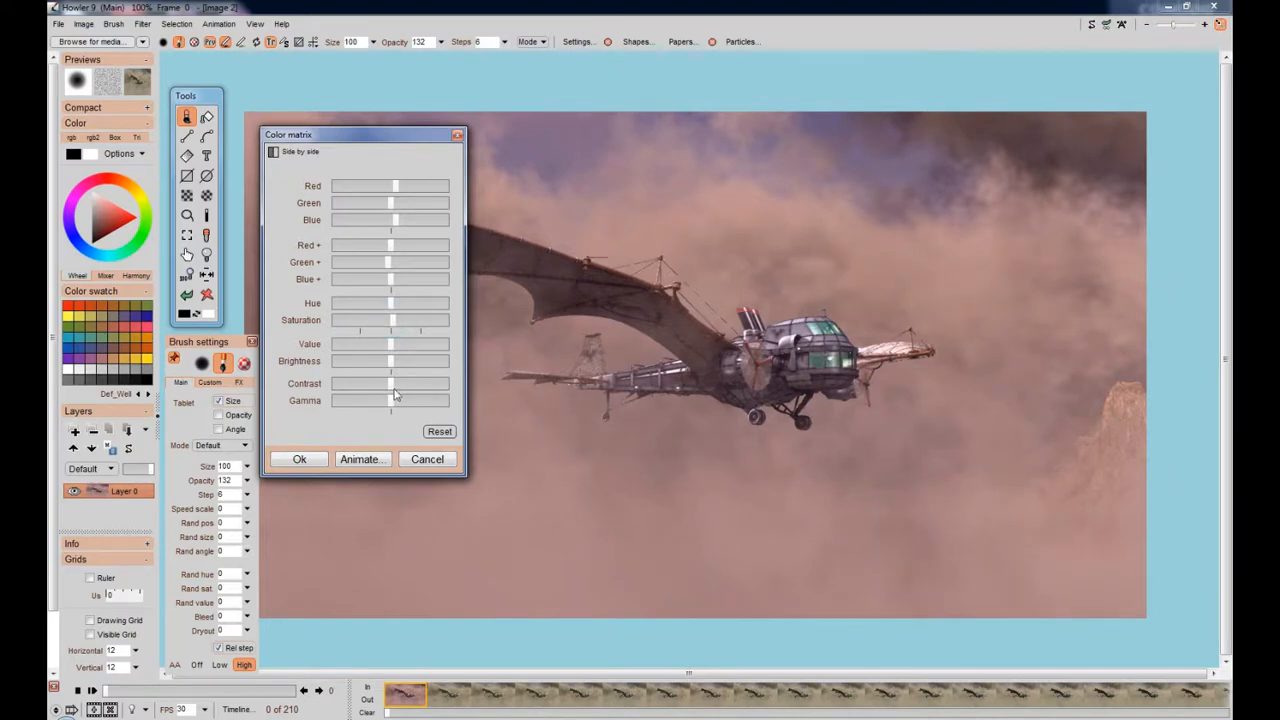
left_click_drag(391, 402, 389, 402)
left_click_drag(395, 222, 407, 222)
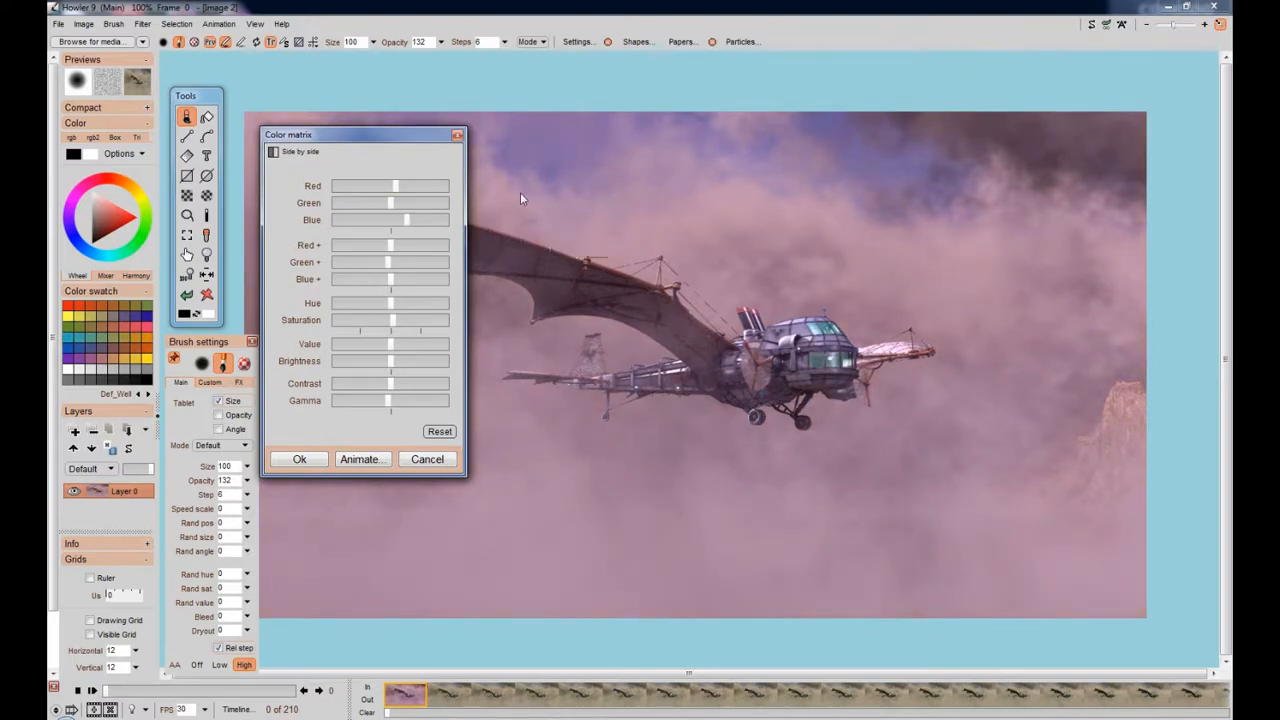
Lower Red, Green and Saturation slightly and raise Hue to shift the sky toward purple
left_click(396, 190)
left_click_drag(396, 191, 387, 207)
left_click_drag(392, 325, 384, 327)
left_click(391, 305)
left_click_drag(395, 309, 405, 312)
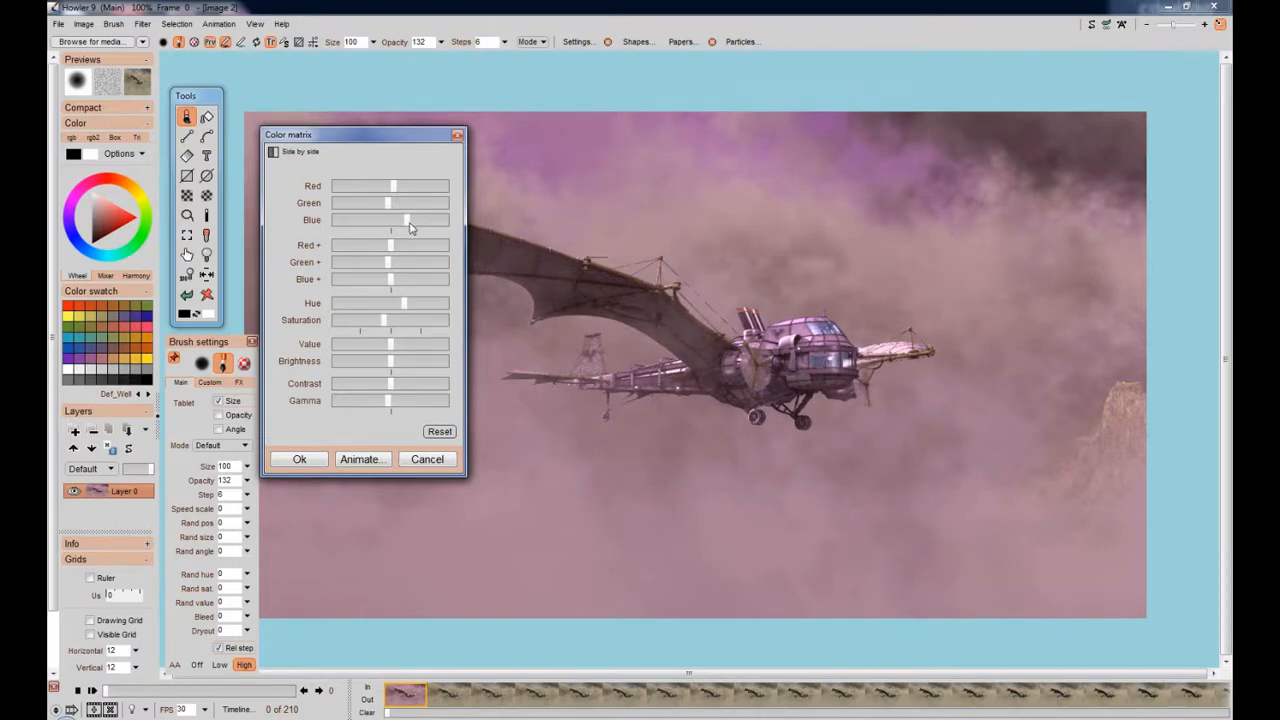
Reduce Blue slightly and raise Value a little in the color matrix
left_click_drag(408, 219, 402, 227)
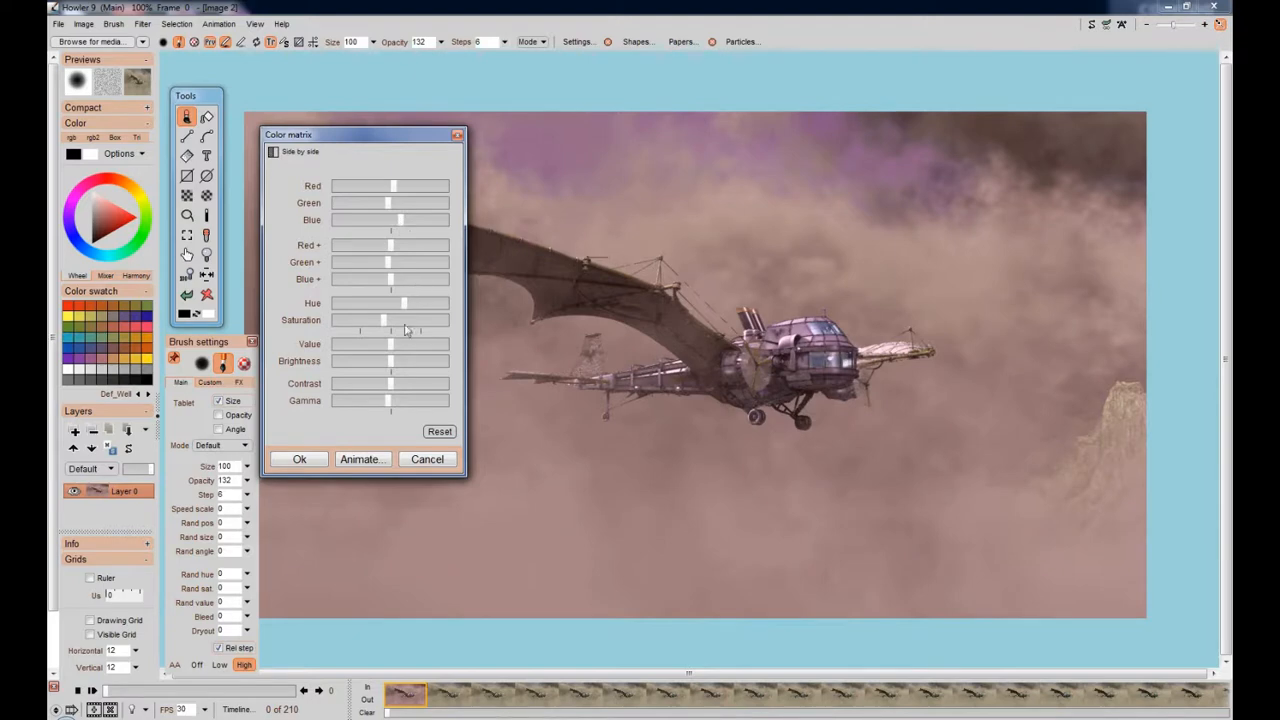
left_click_drag(386, 329, 386, 328)
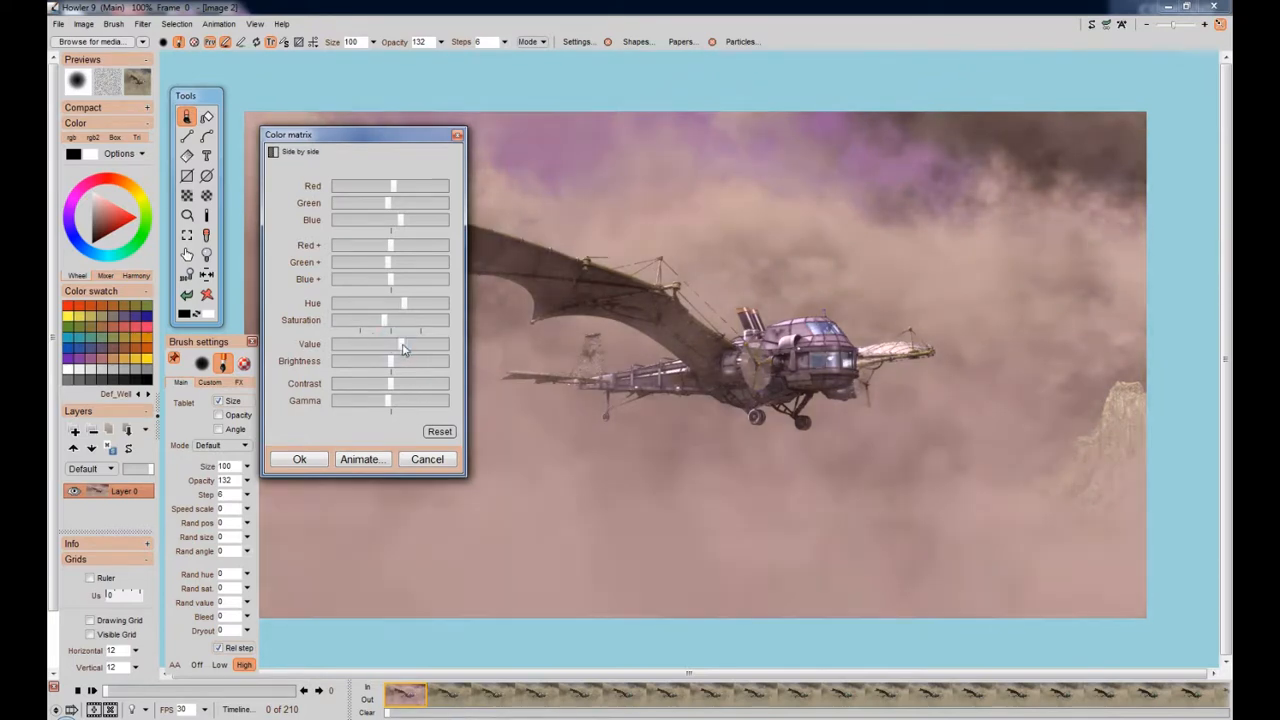
left_click_drag(390, 344, 403, 347)
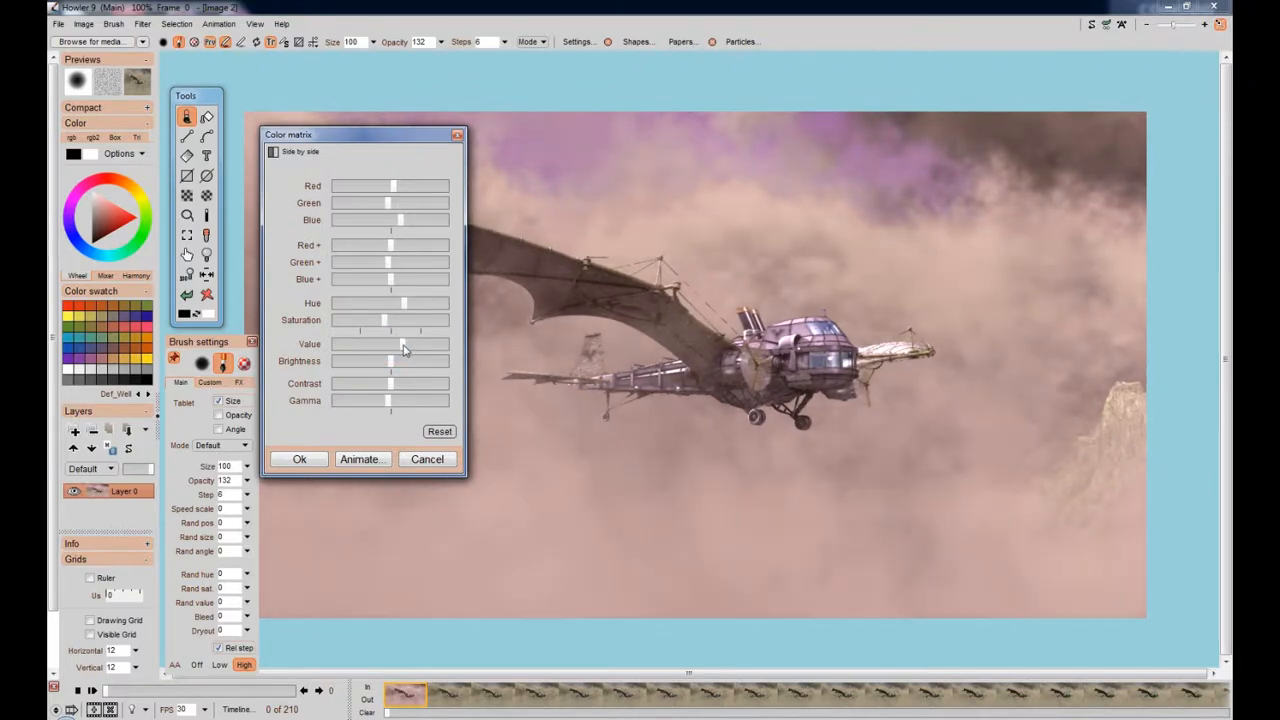
left_click_drag(401, 347, 394, 349)
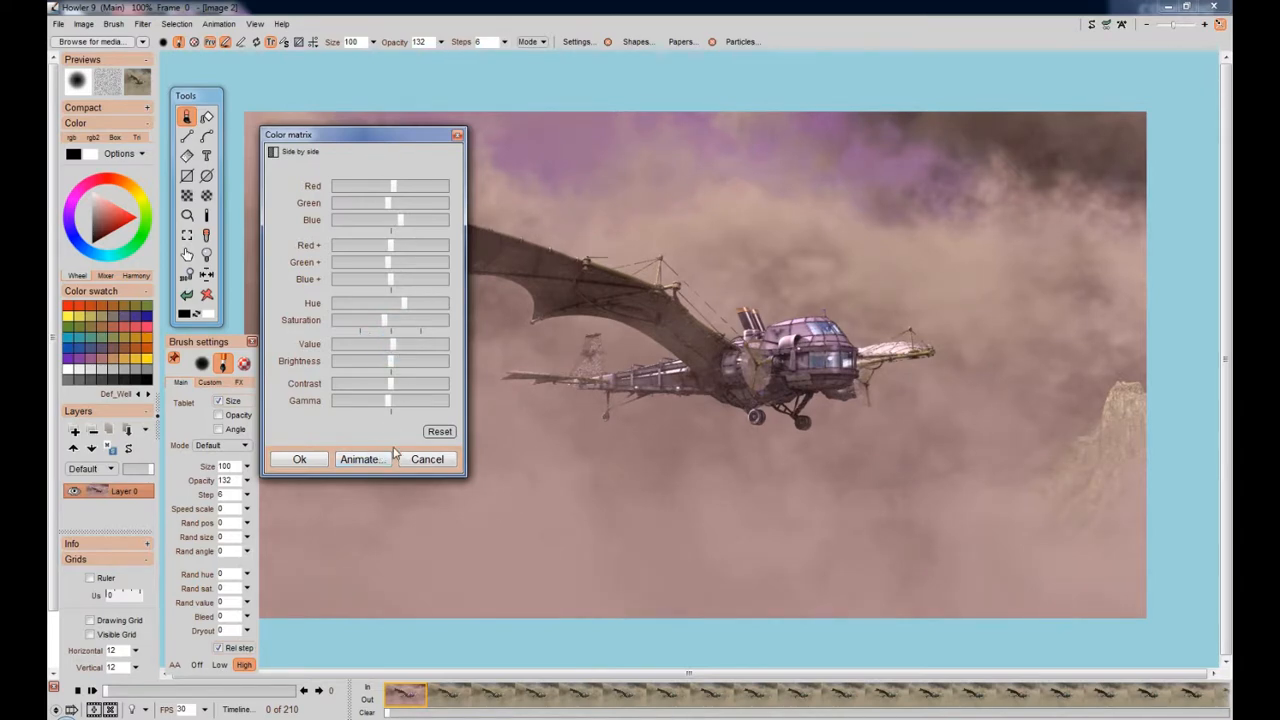
Apply the color matrix adjustment to all frames of the animation and play back the result
left_click(362, 460)
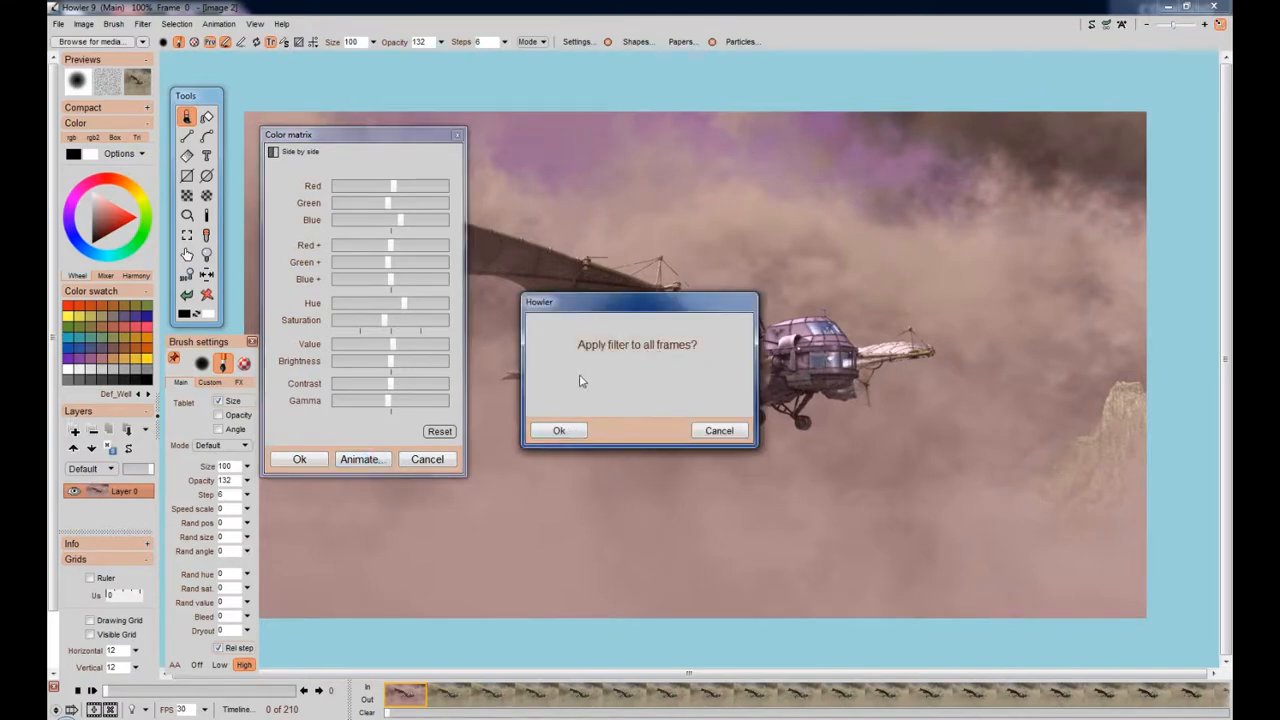
left_click(557, 432)
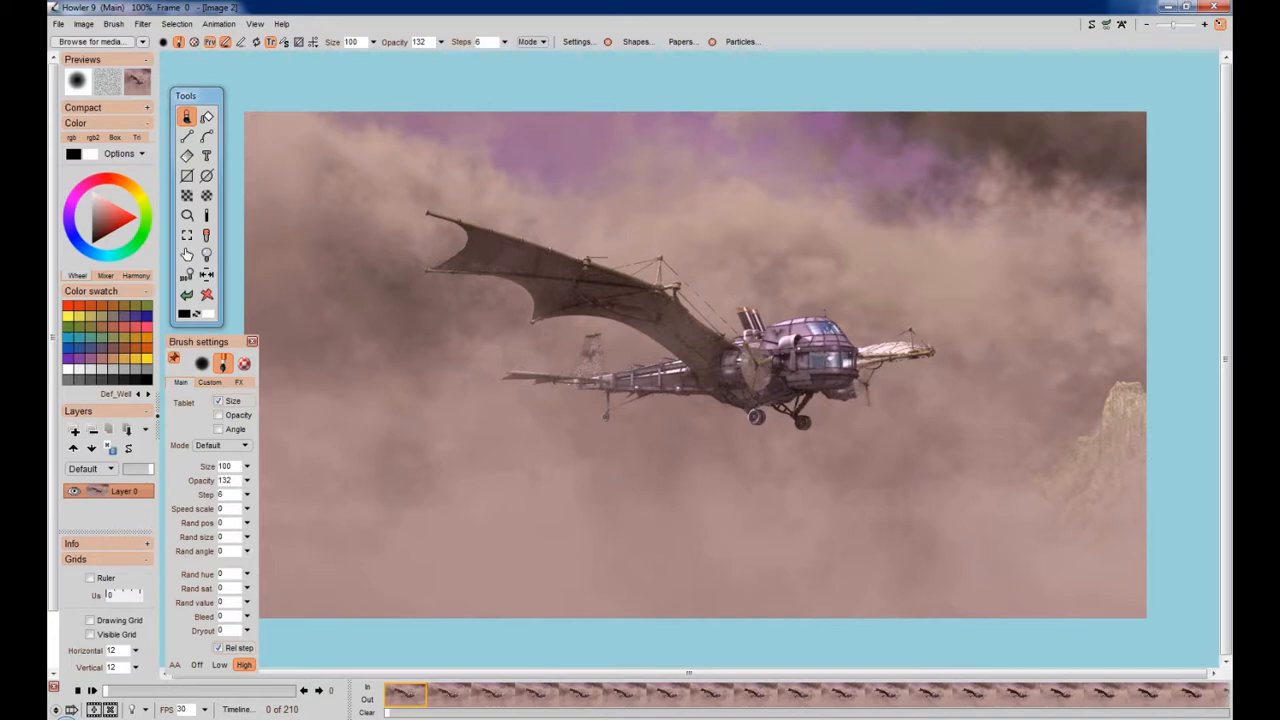
left_click(91, 690)
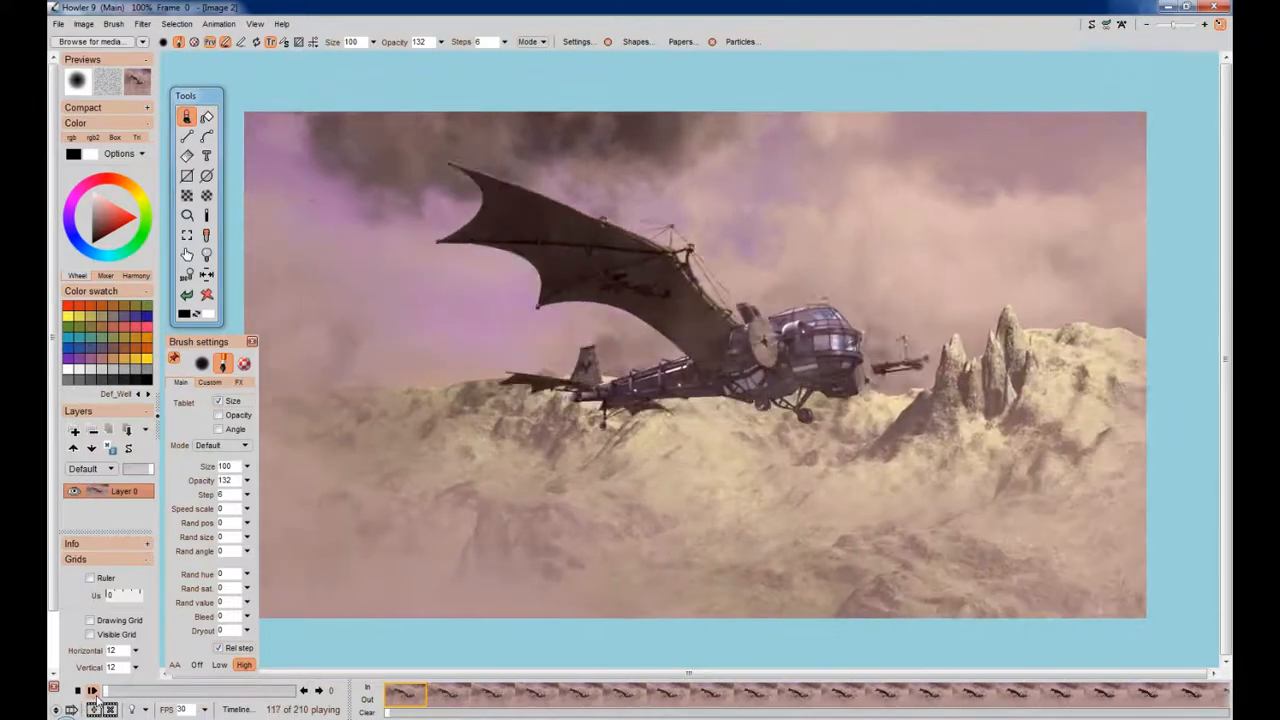
left_click(92, 691)
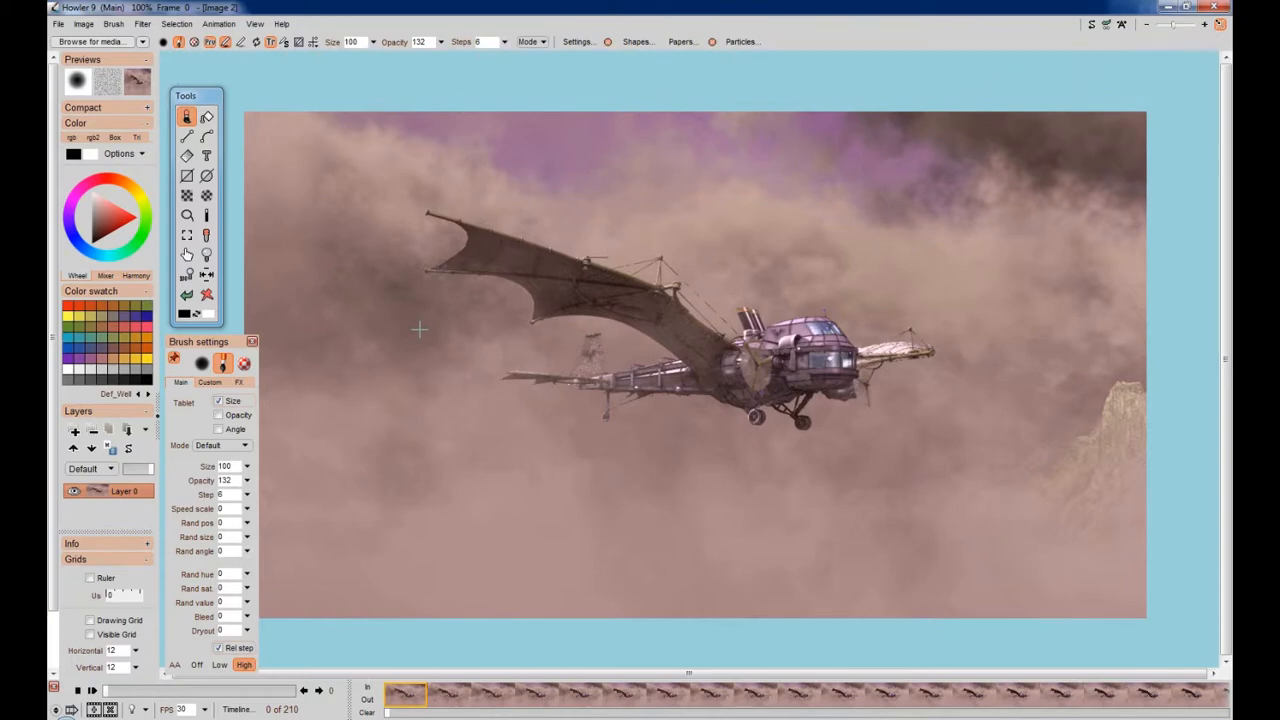
Open the animation's timeline editor, clear of the other floating panels, and choose the Lens flare filter
left_click_drag(188, 96, 192, 65)
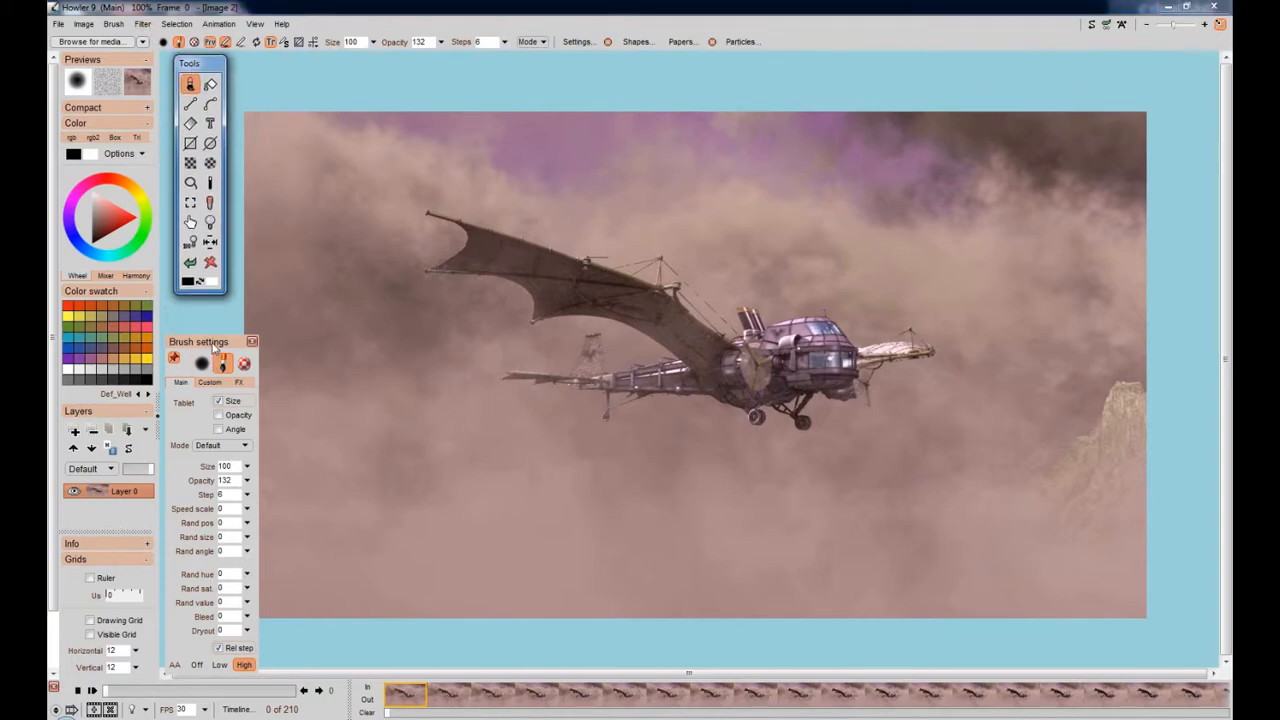
left_click_drag(214, 344, 215, 326)
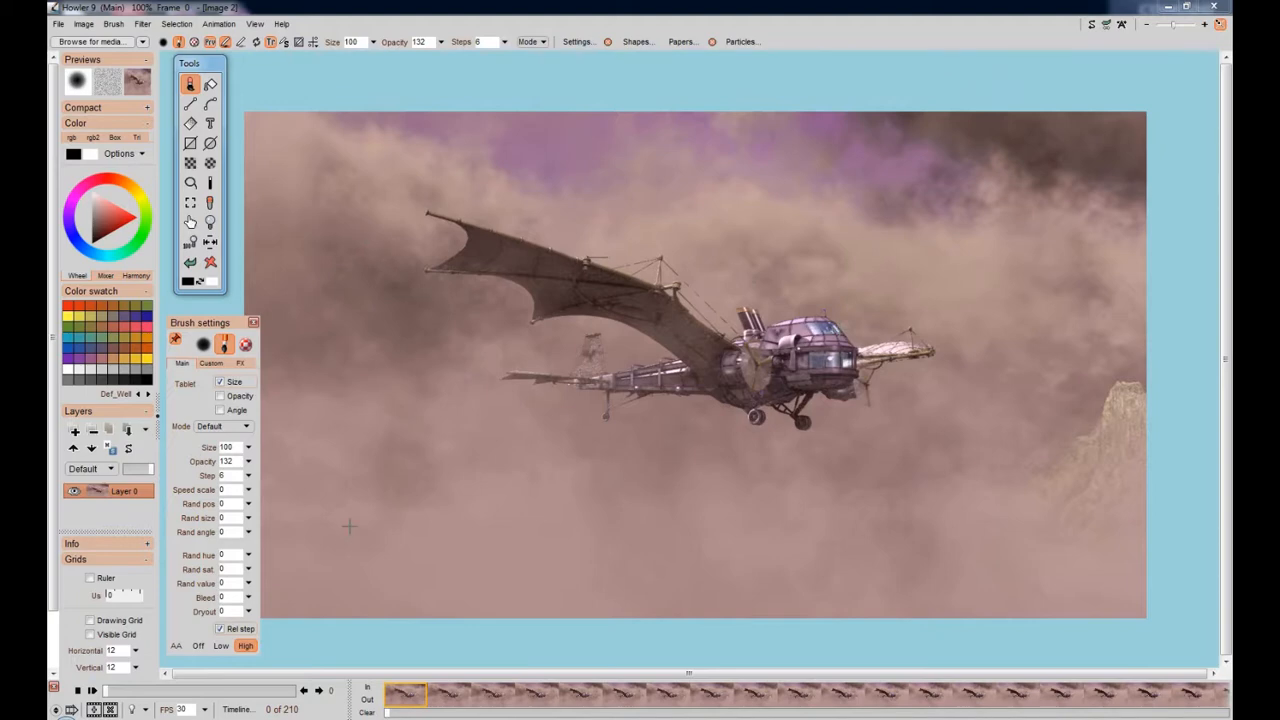
left_click(246, 710)
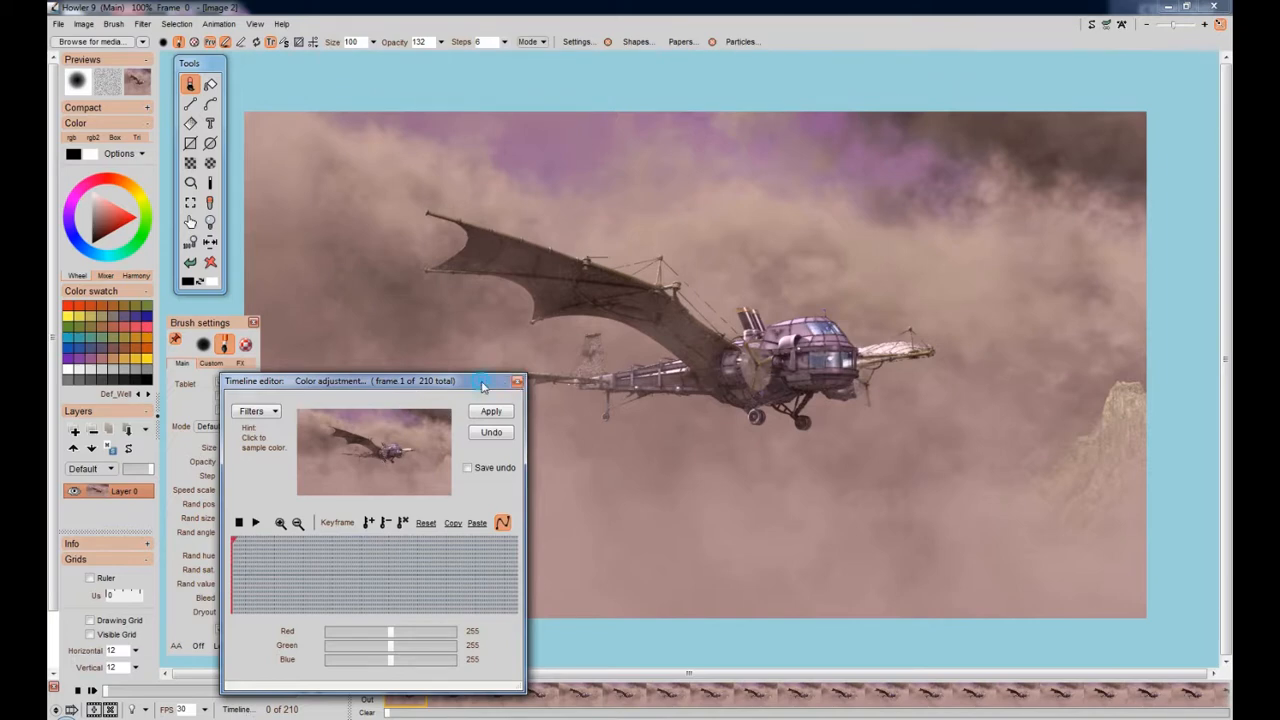
left_click_drag(482, 386, 535, 172)
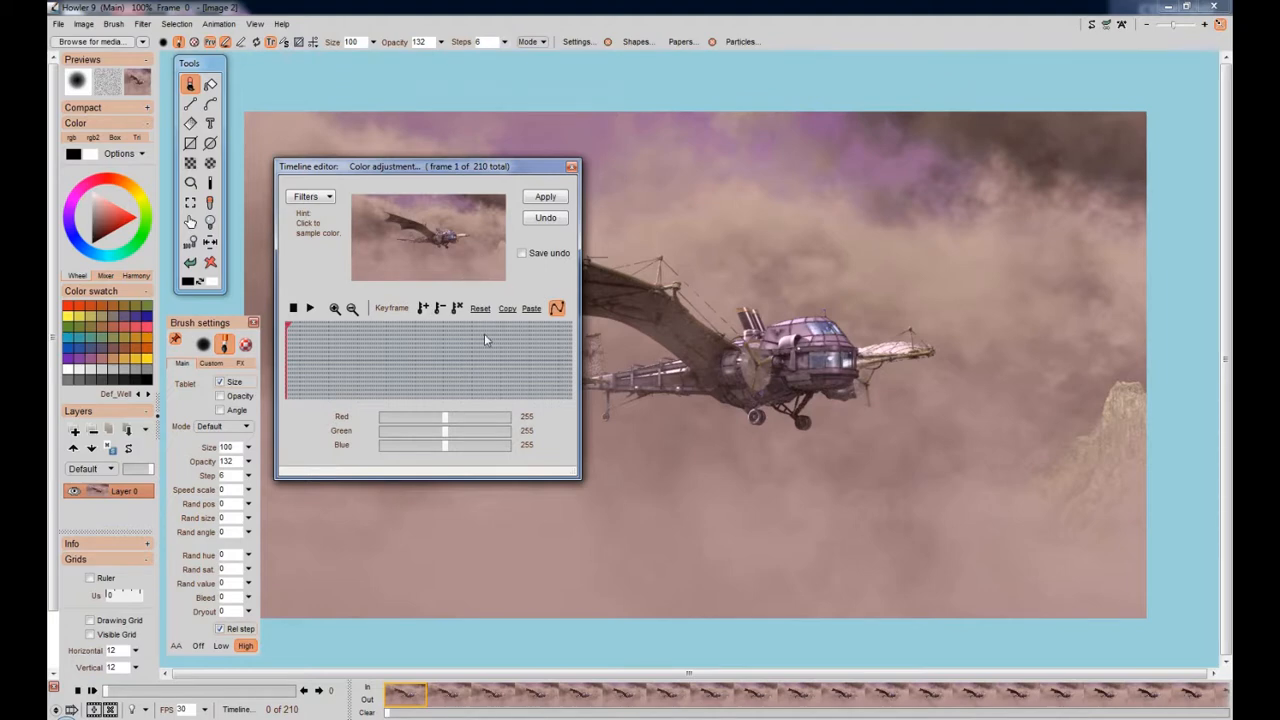
left_click(330, 199)
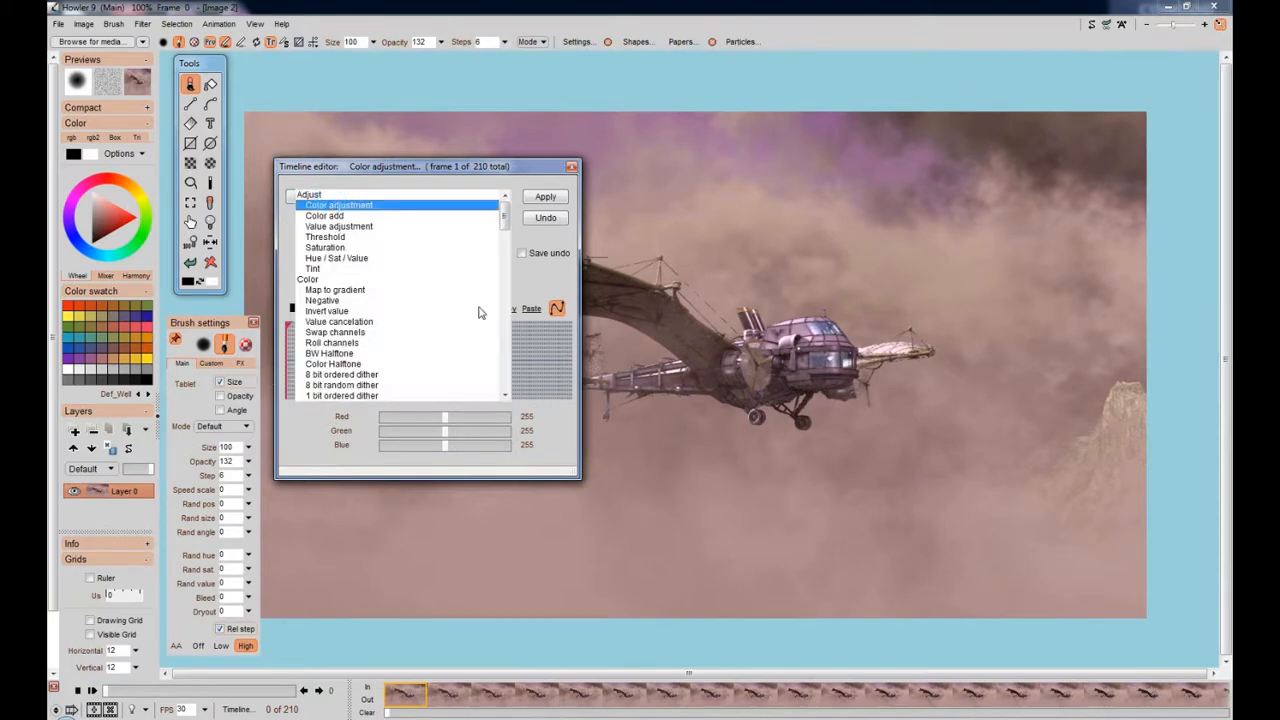
left_click_drag(510, 222, 493, 386)
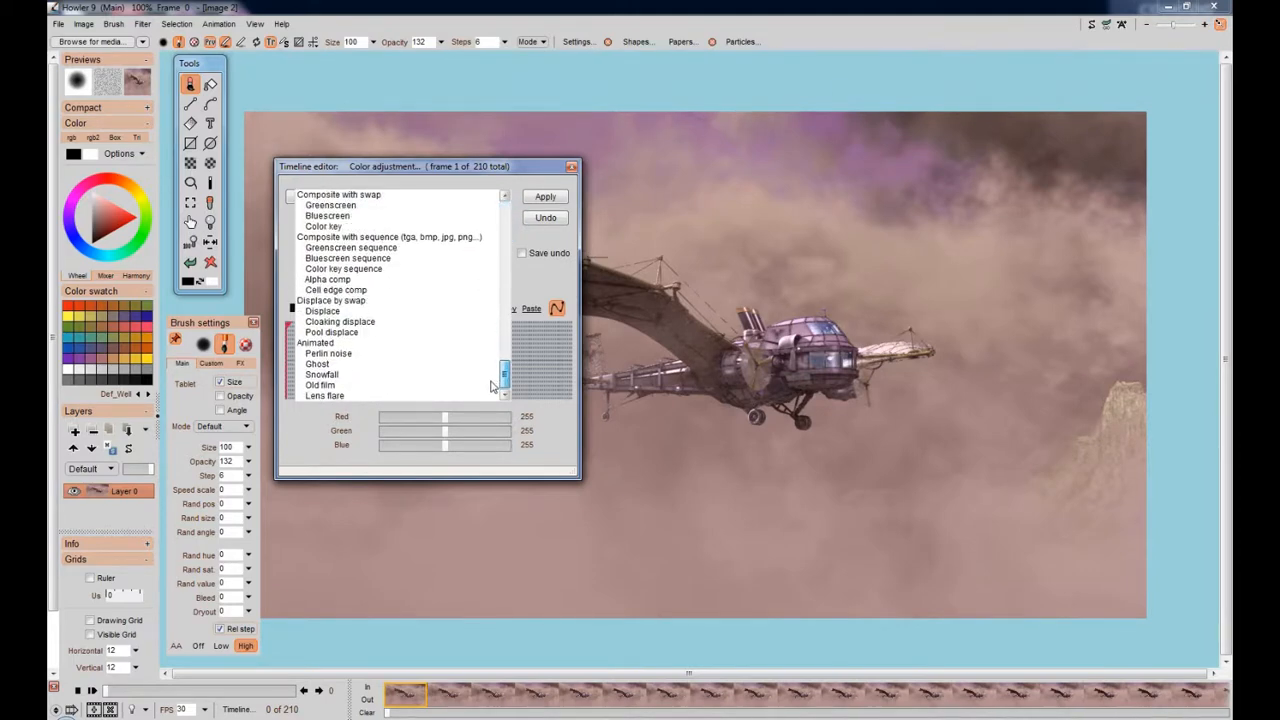
left_click(324, 396)
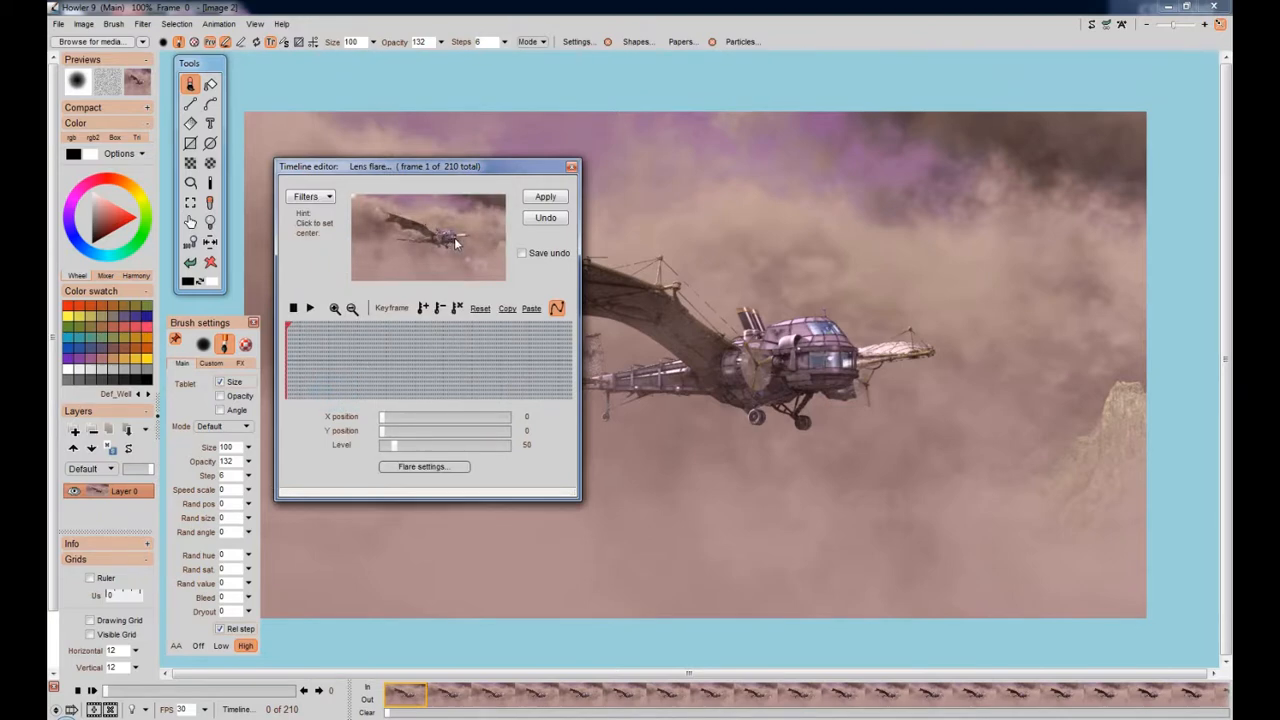
Set the lens flare level to 0 and place its center at about X 47, Y 54
left_click_drag(393, 444, 380, 444)
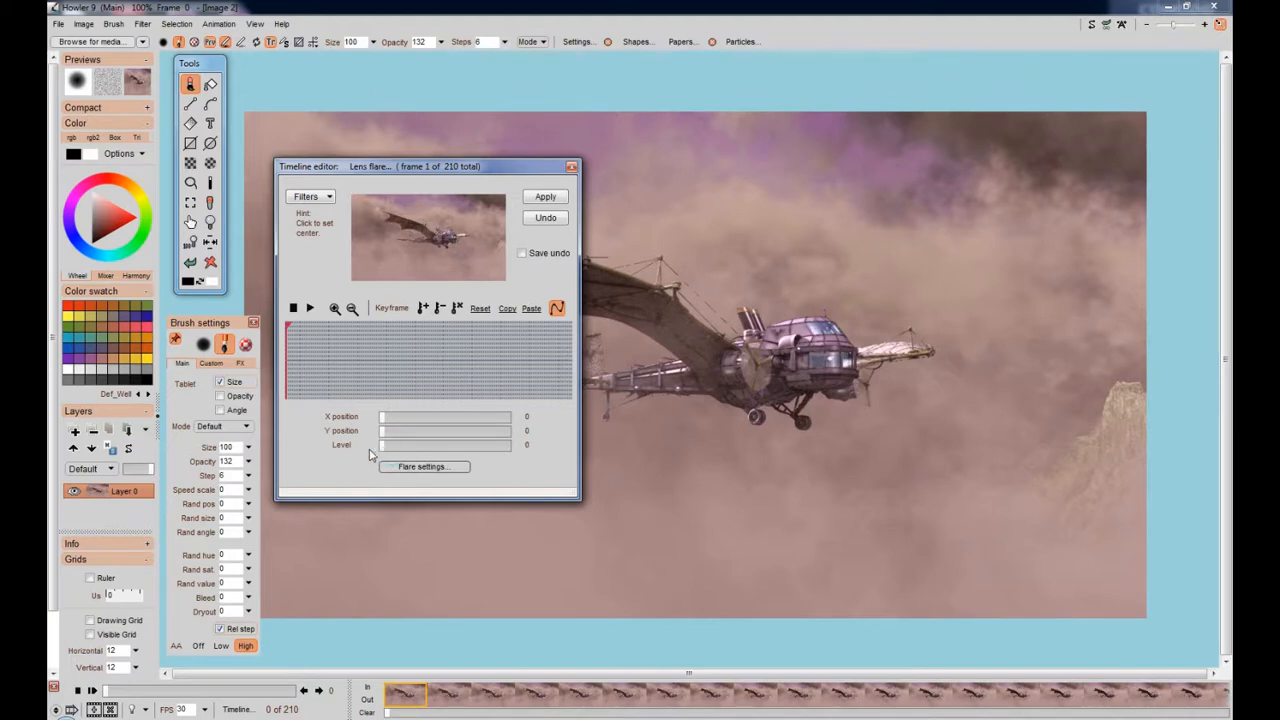
left_click(455, 242)
left_click_drag(455, 242, 463, 258)
left_click_drag(463, 258, 427, 243)
Choose the dark orange-red flare preset with a thin horizontal streak in the flare options
left_click(421, 466)
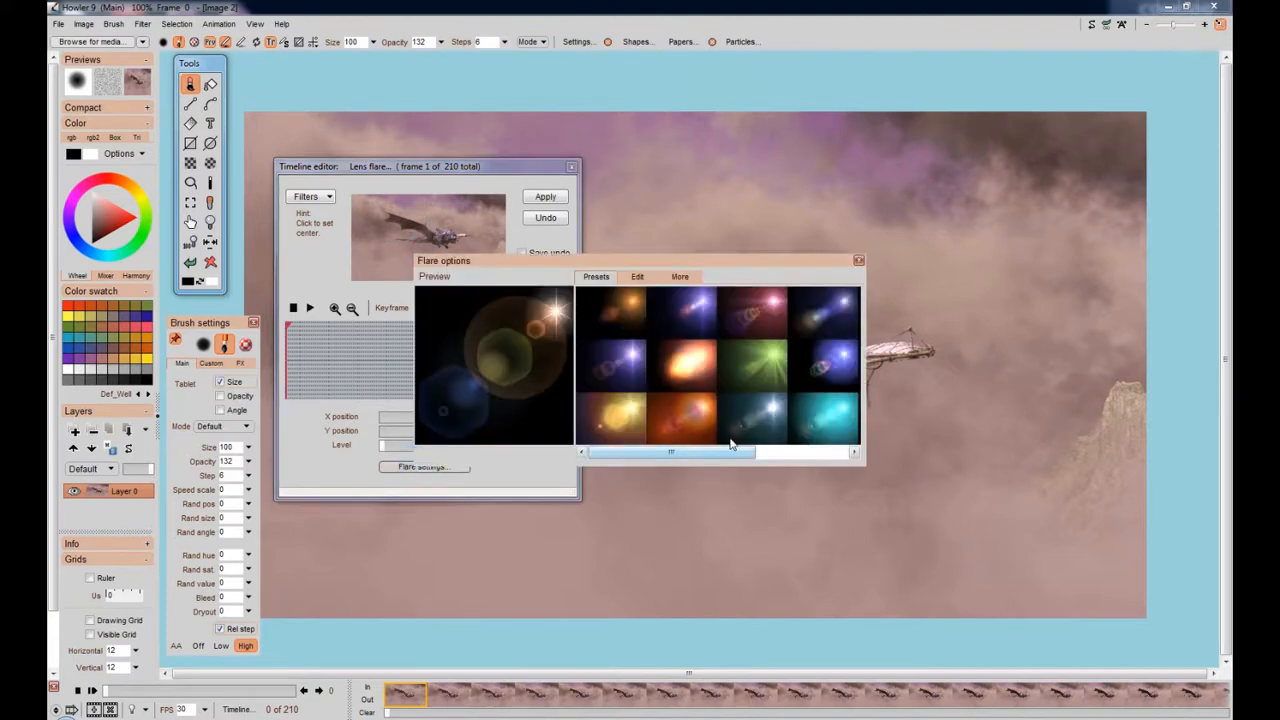
left_click(743, 453)
left_click_drag(743, 453, 835, 453)
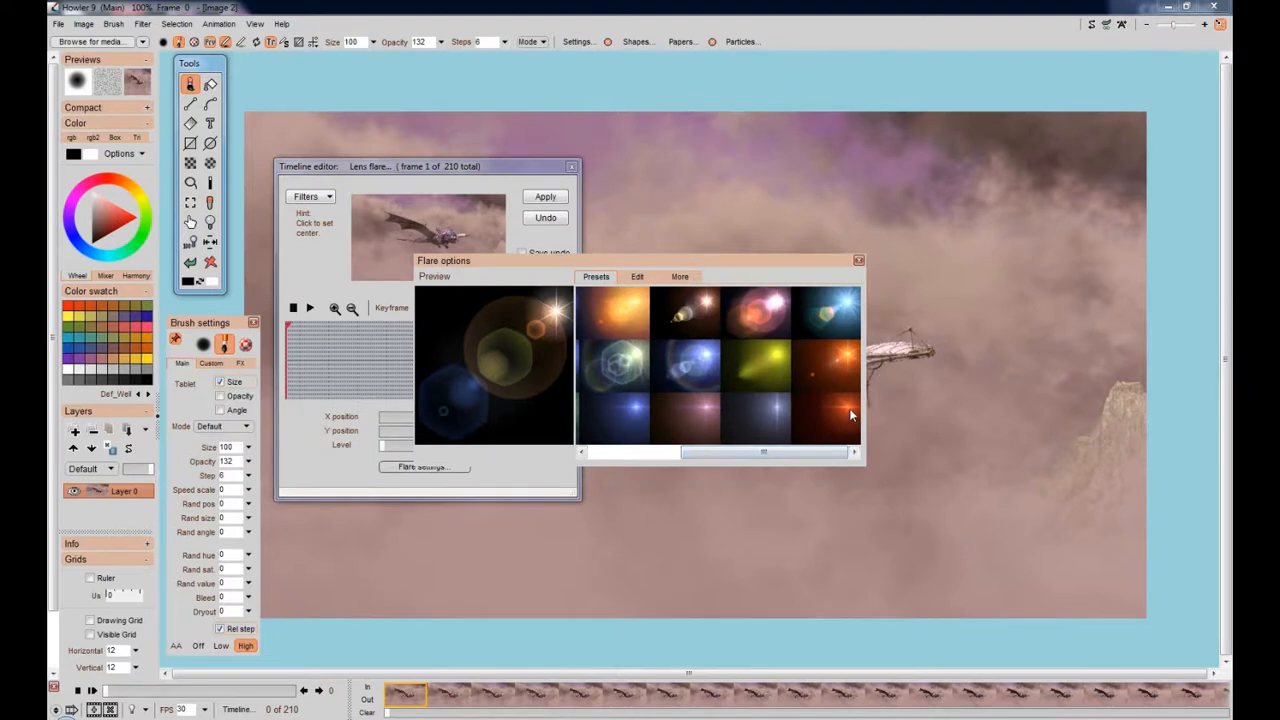
left_click(849, 408)
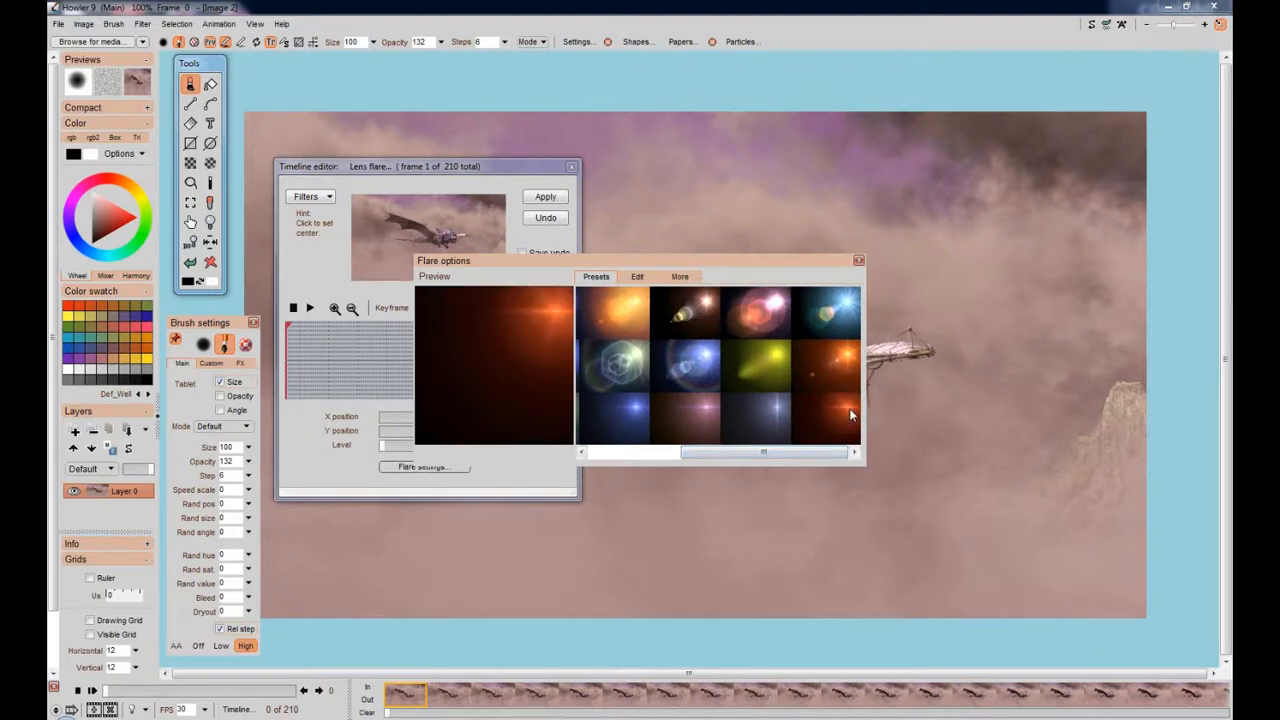
left_click(859, 261)
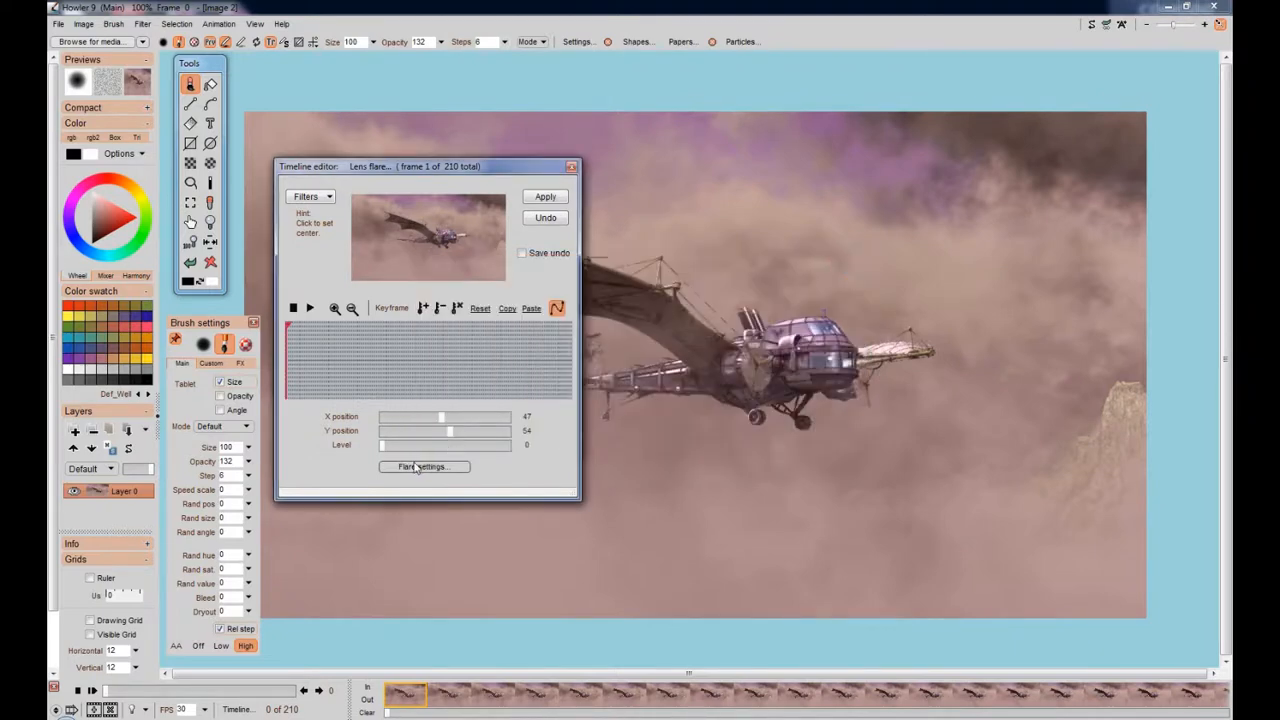
Raise the lens flare level to 5 and return the timeline to frame 1
left_click_drag(383, 444, 385, 447)
left_click(423, 310)
mouse_move(287, 381)
left_mouse_down()
mouse_move(478, 397)
mouse_move(260, 397)
mouse_move(287, 386)
left_mouse_up()
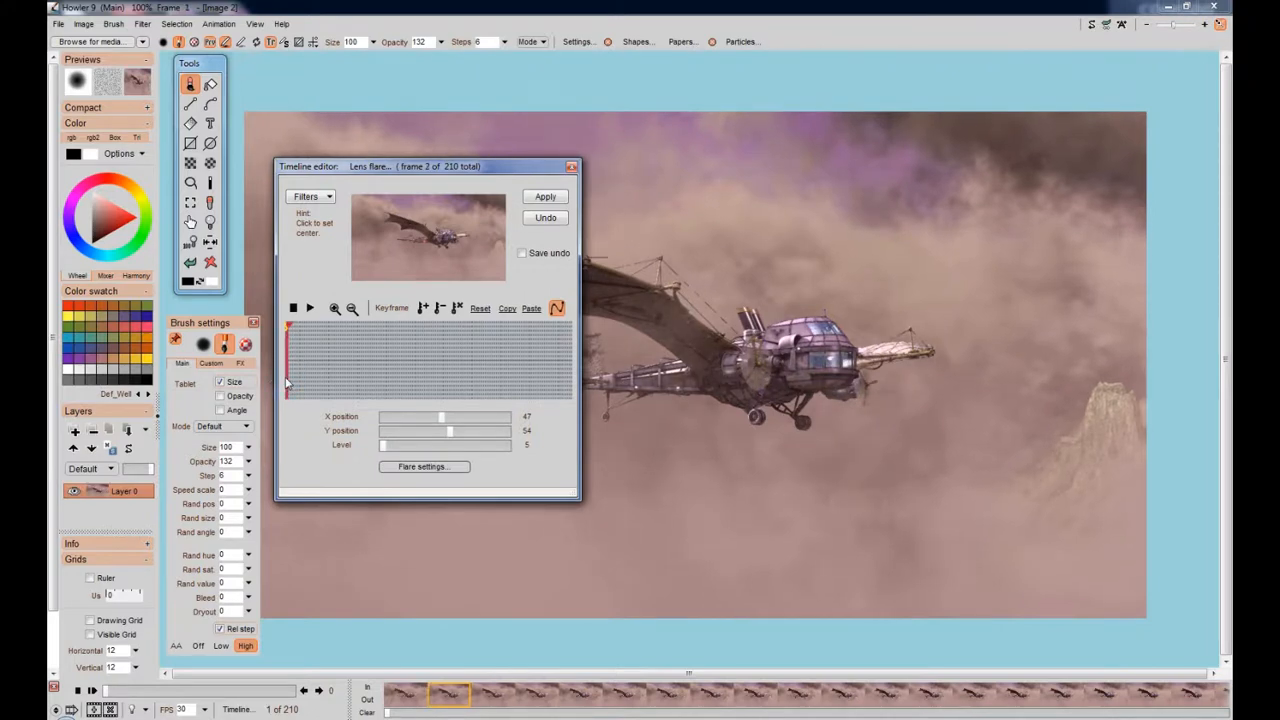
left_click(285, 382)
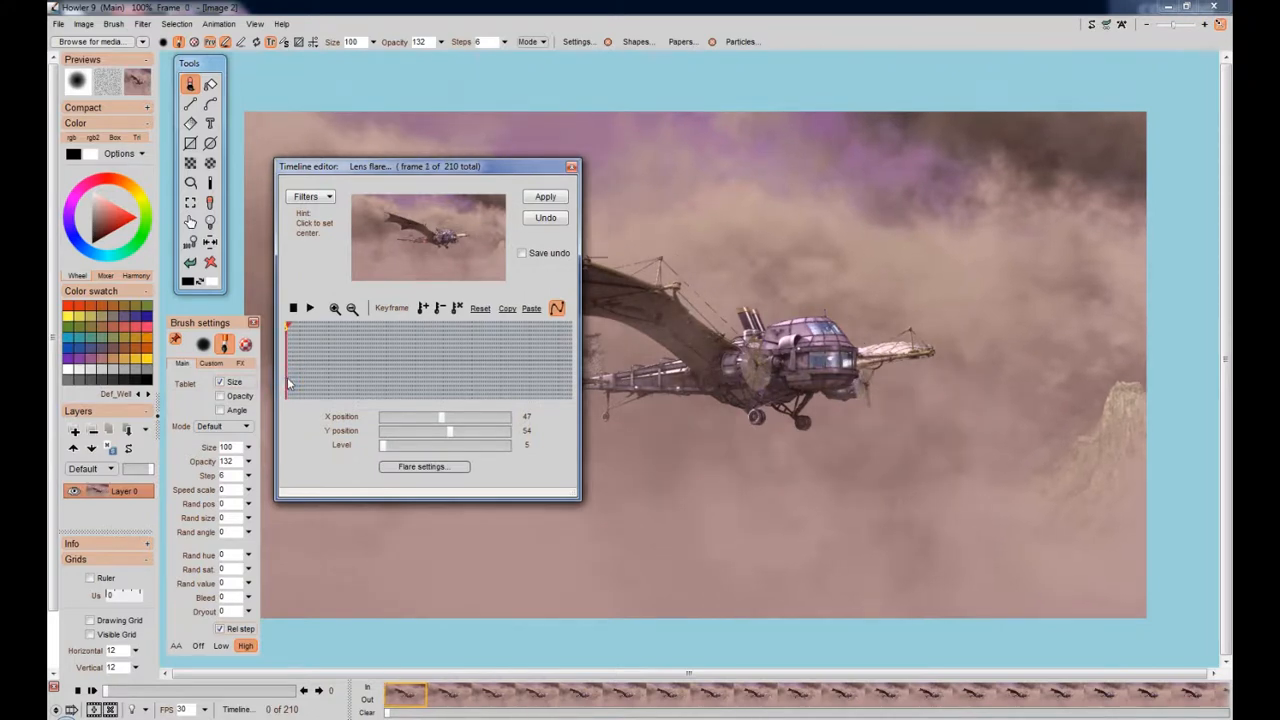
Place the flare center at X 48, Y 54 and create a keyframe at frame 1 with level 5
left_click(424, 241)
left_click(427, 244)
left_click(428, 248)
left_click(427, 244)
left_click(427, 244)
left_click(386, 447)
left_click_drag(386, 447, 384, 450)
left_click(424, 309)
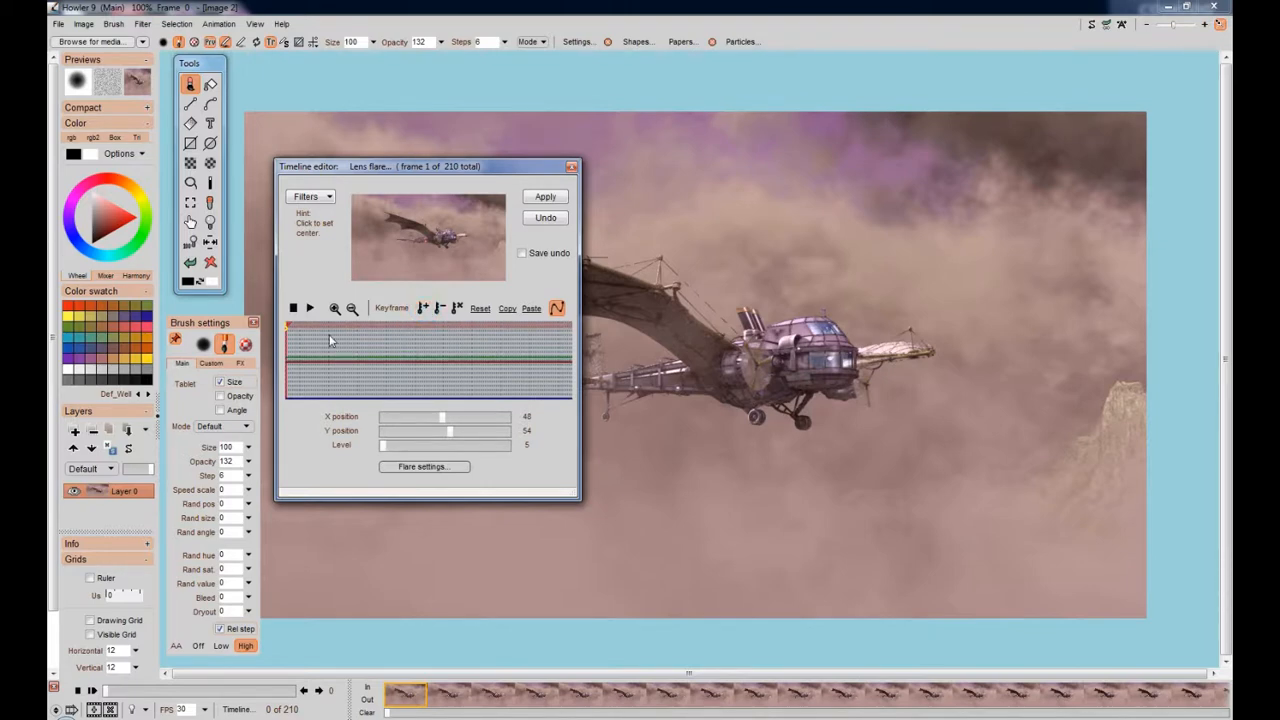
Create a flare keyframe at frame 49 with the same center and level 5
left_click(305, 350)
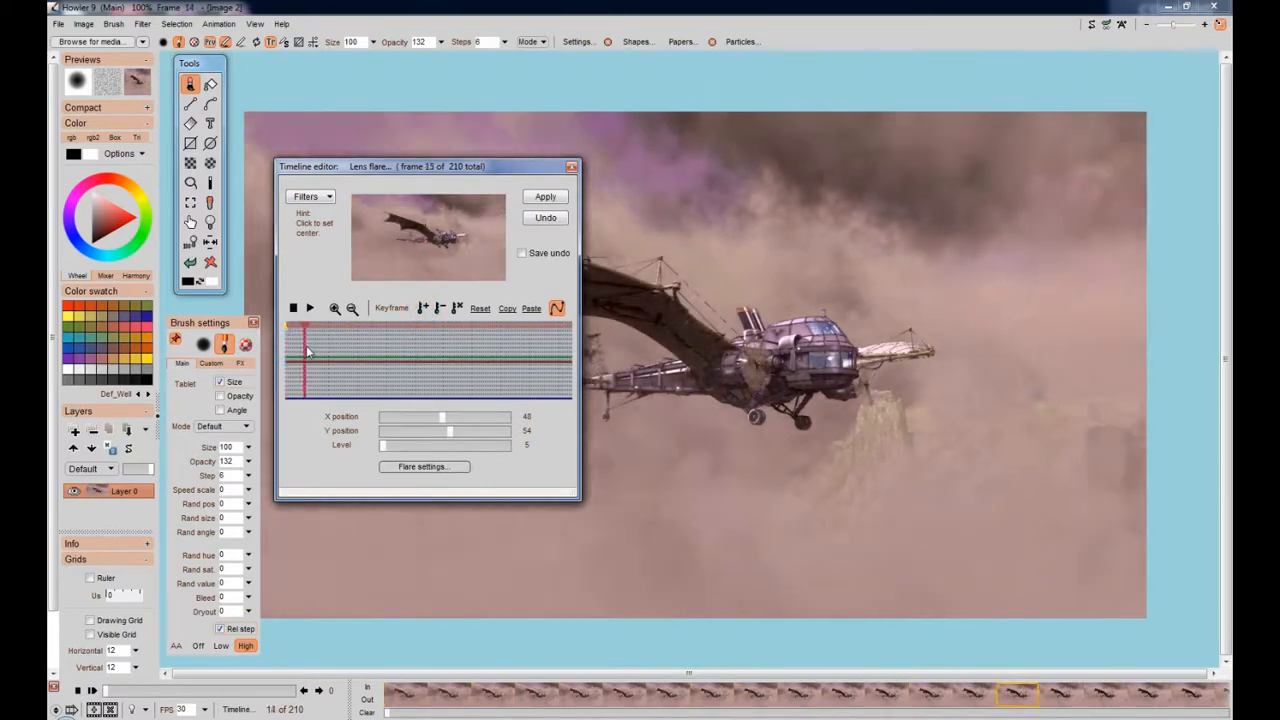
left_click_drag(307, 350, 350, 350)
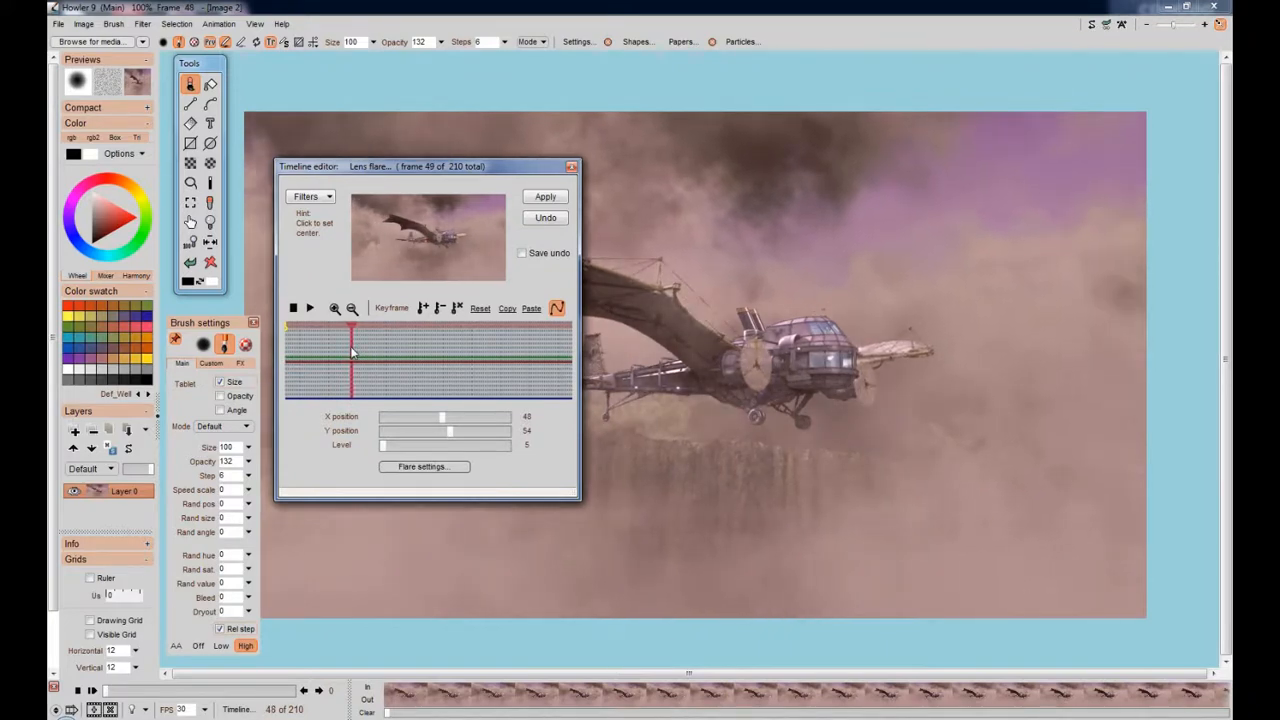
left_click(423, 308)
Create a keyframe at frame 93 with the flare center at X 48, Y 55 and level 13
left_click_drag(352, 366, 413, 366)
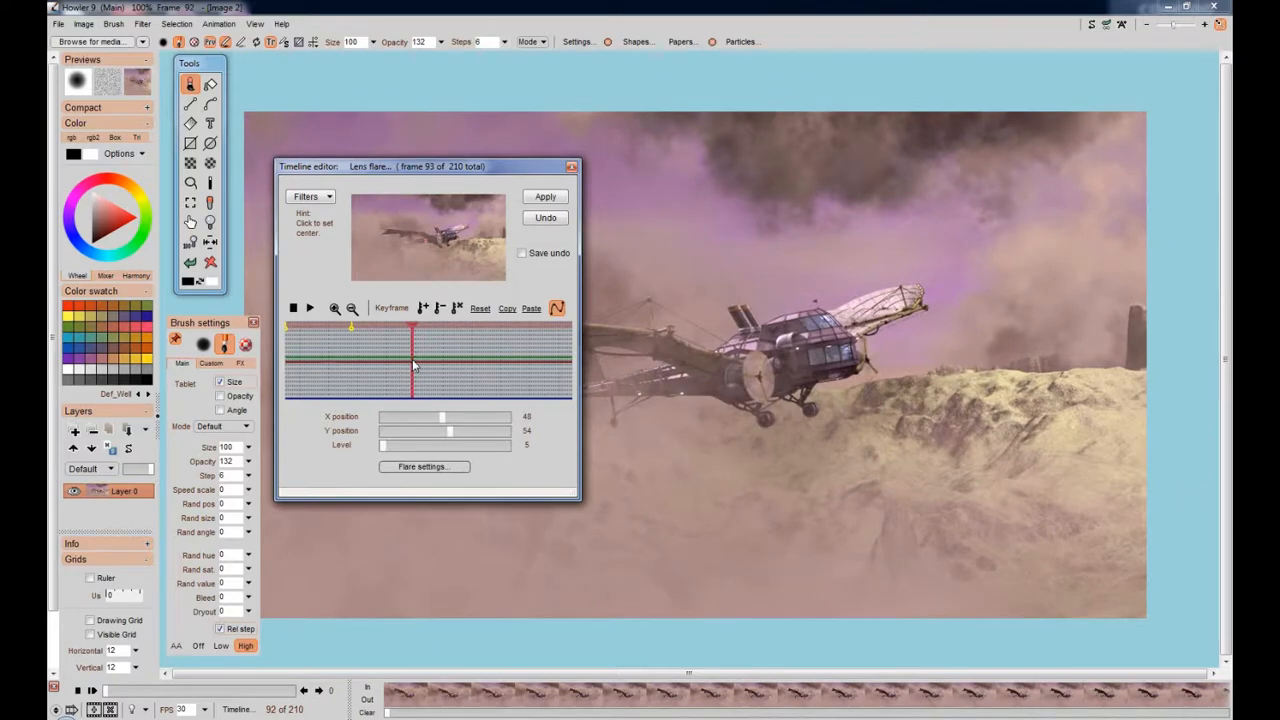
left_click(425, 242)
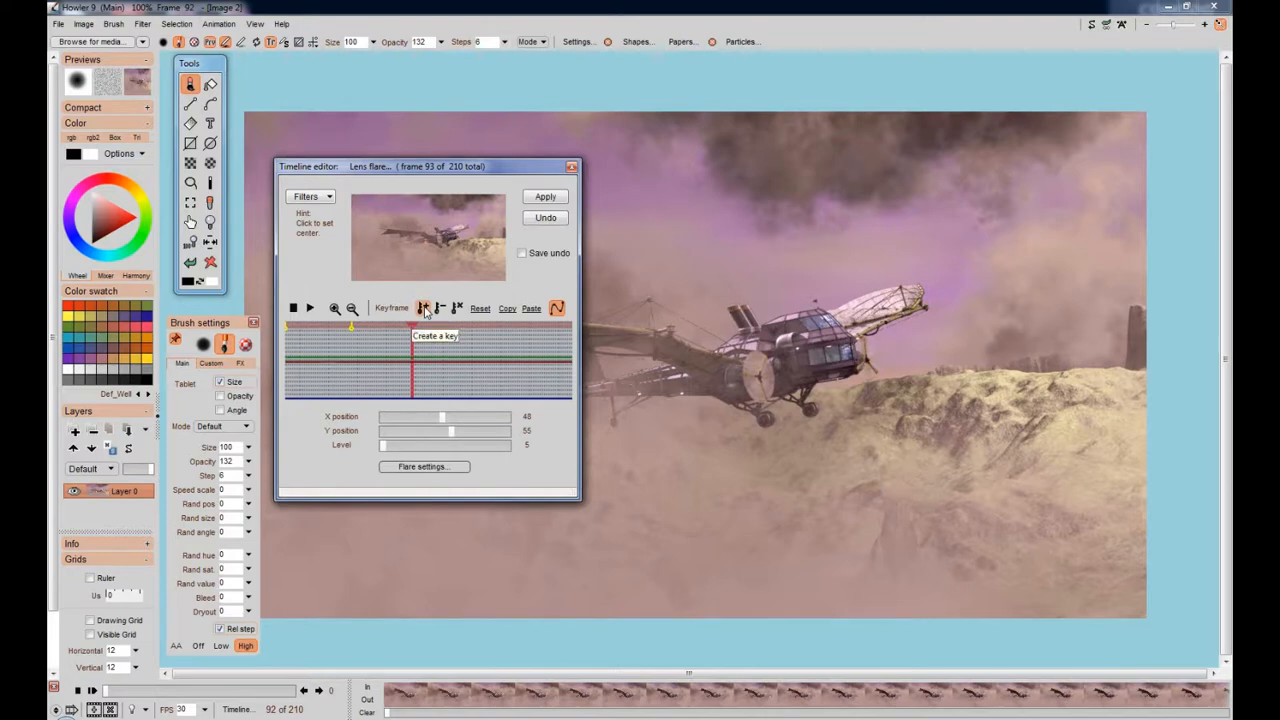
left_click(385, 450)
left_click_drag(385, 450, 386, 453)
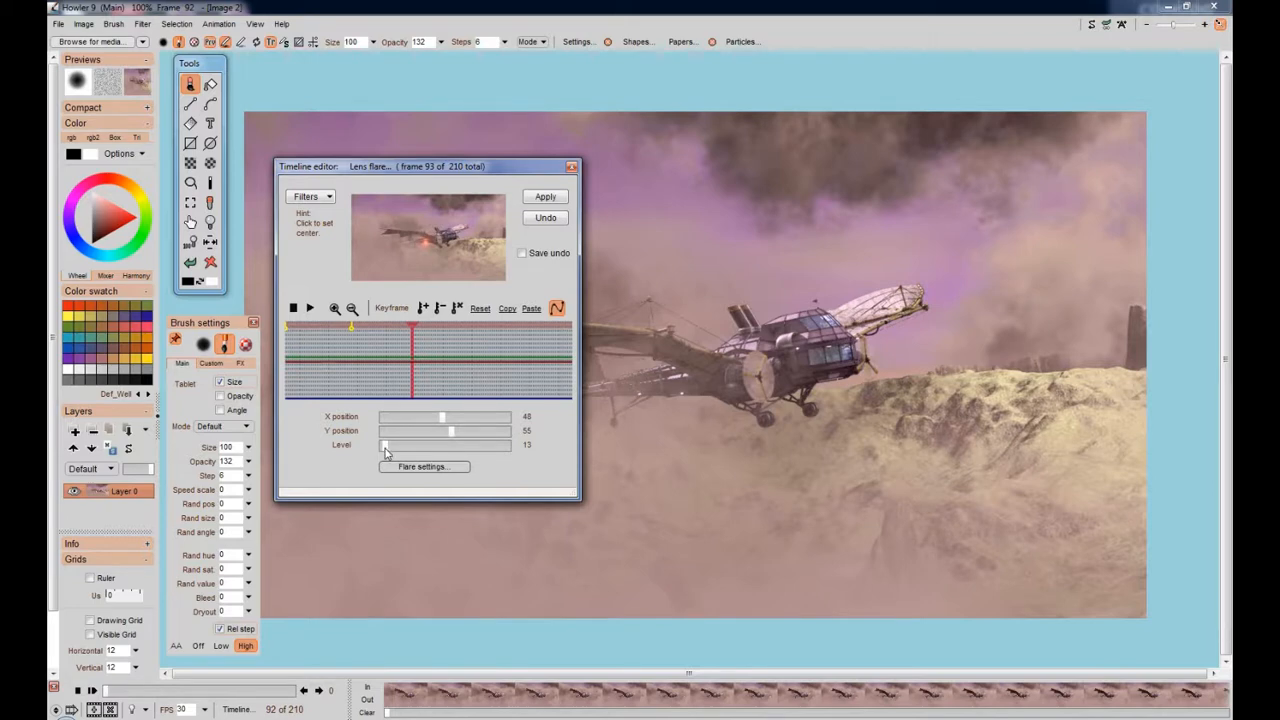
left_click(424, 309)
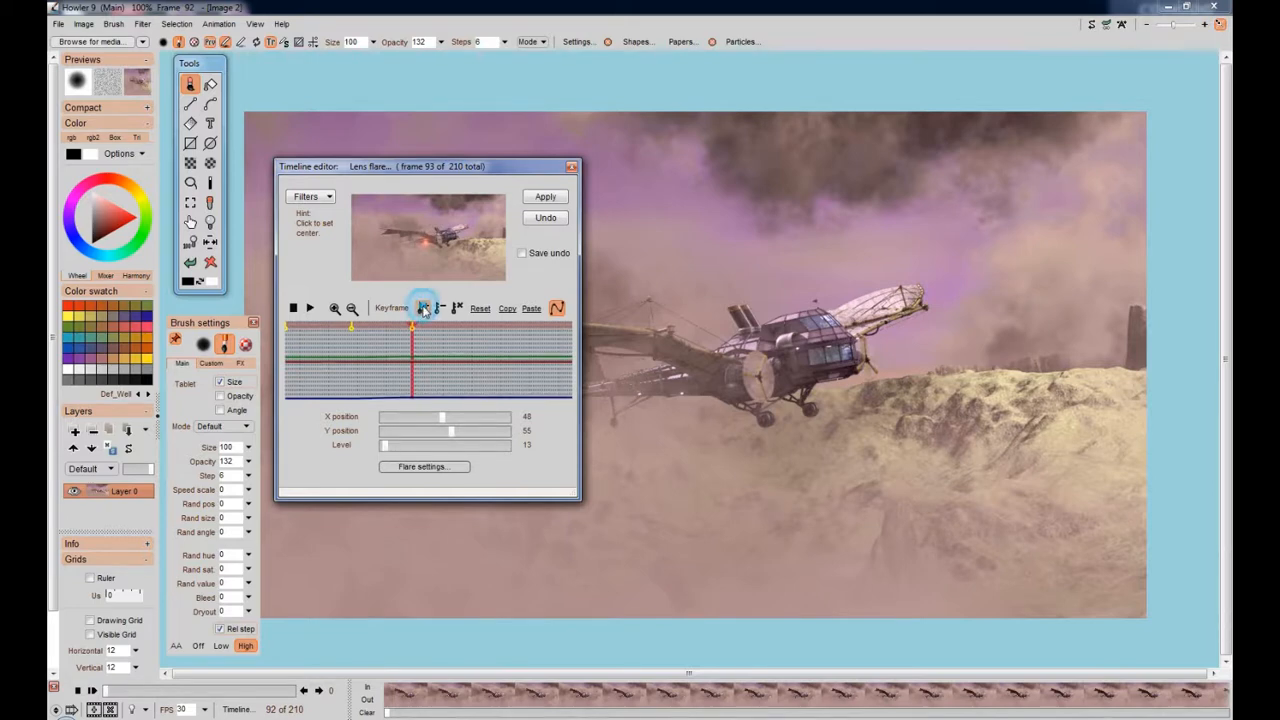
Create a keyframe at frame 138 with the flare center at X 48, Y 52 and the level raised to 38
left_click_drag(413, 350, 476, 354)
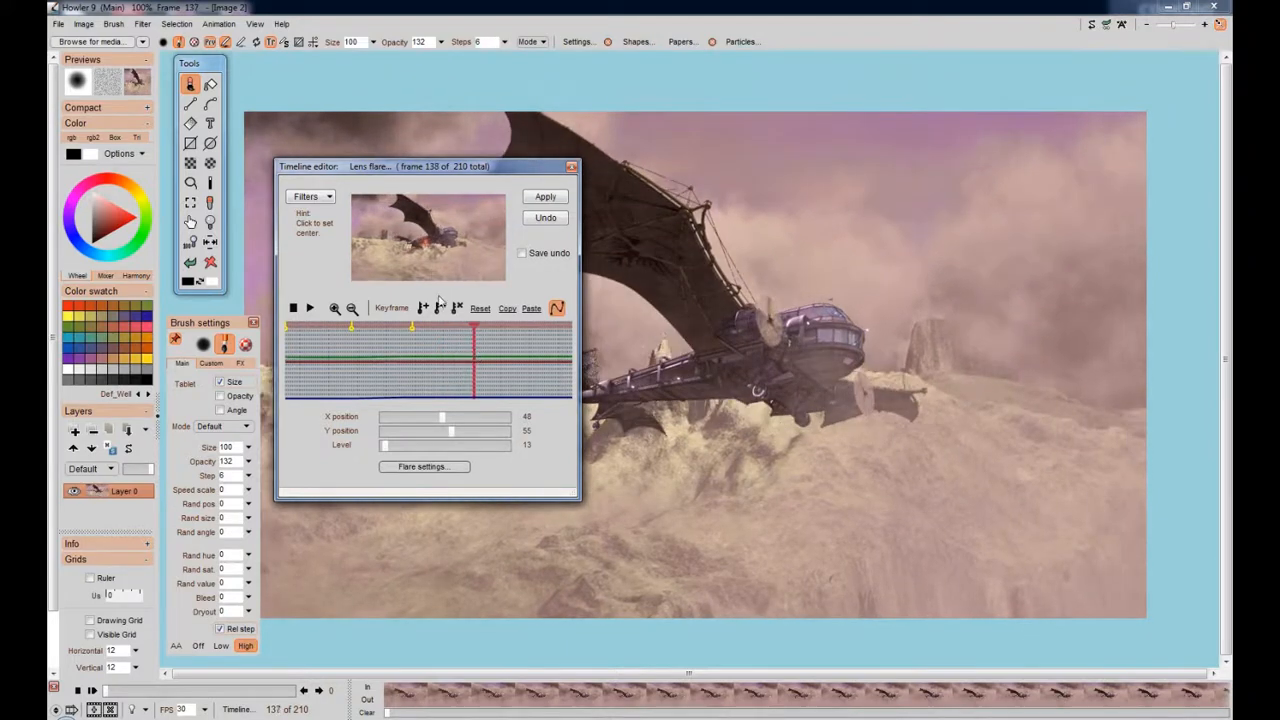
left_click(428, 246)
left_click_drag(427, 245, 429, 246)
left_click_drag(428, 242, 428, 247)
left_click_drag(383, 445, 393, 452)
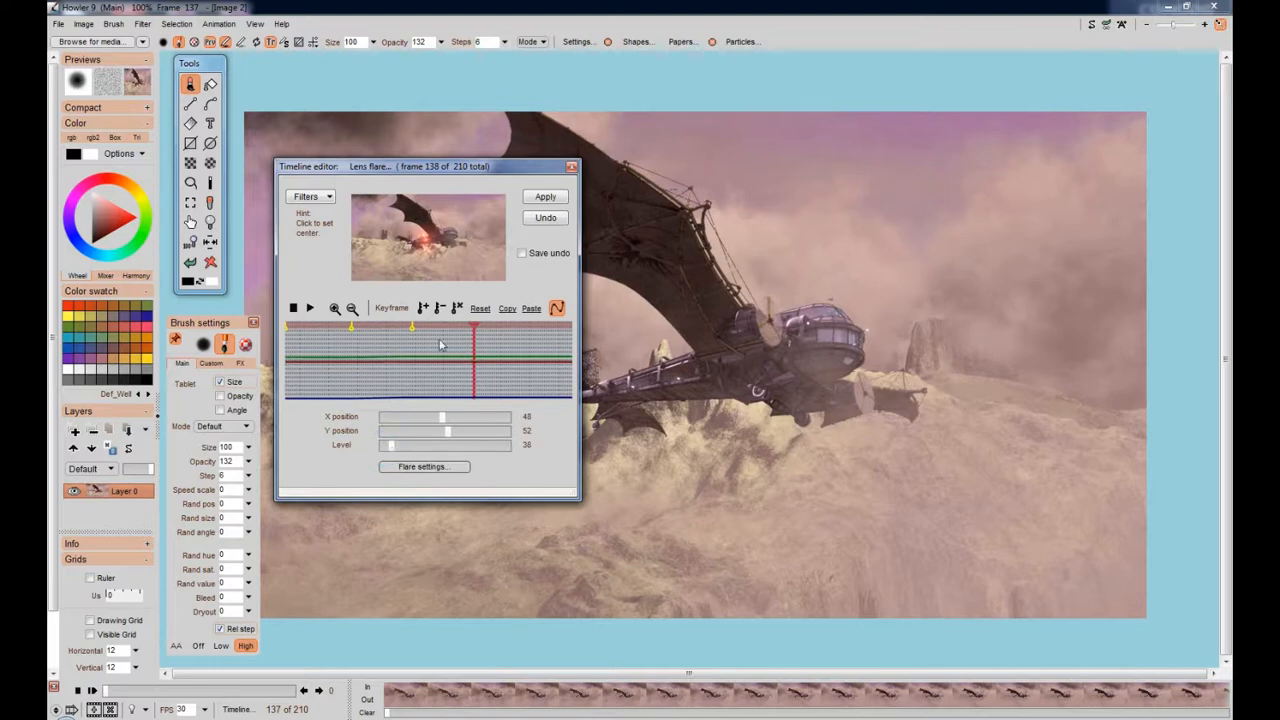
left_click(424, 308)
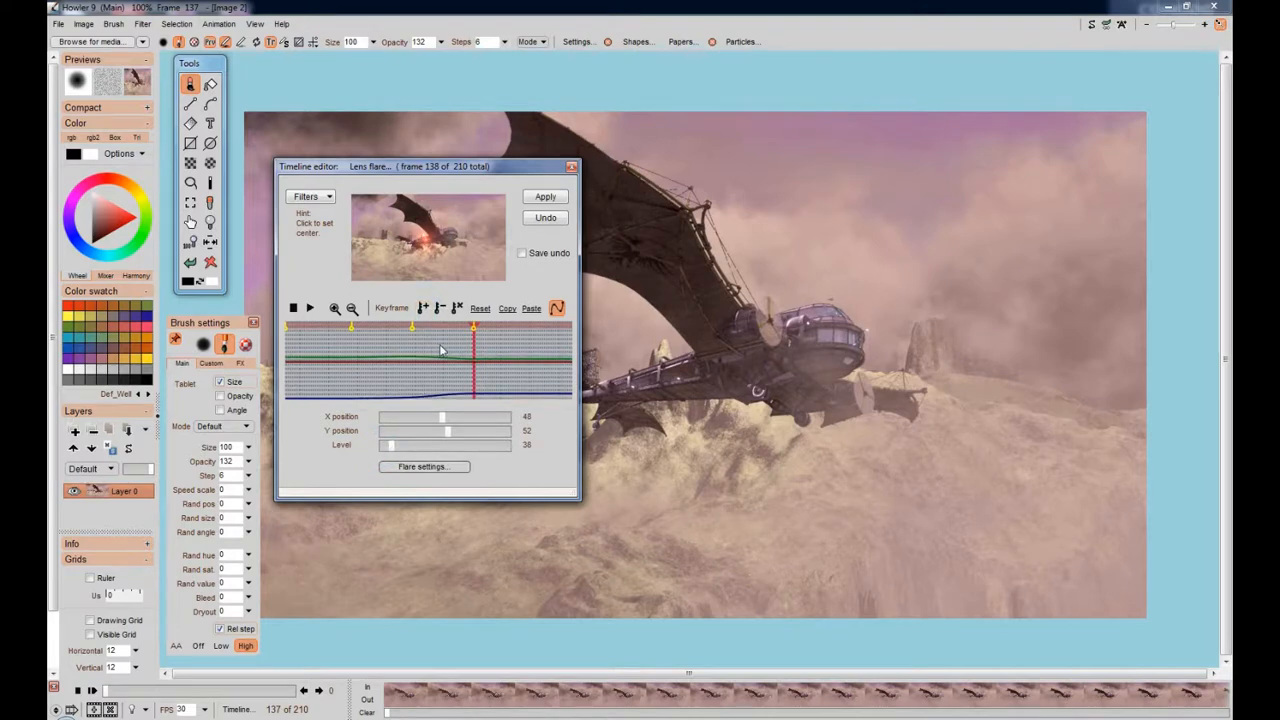
Lower the flare level to 5 at frame 104 and create a keyframe there
left_click(440, 348)
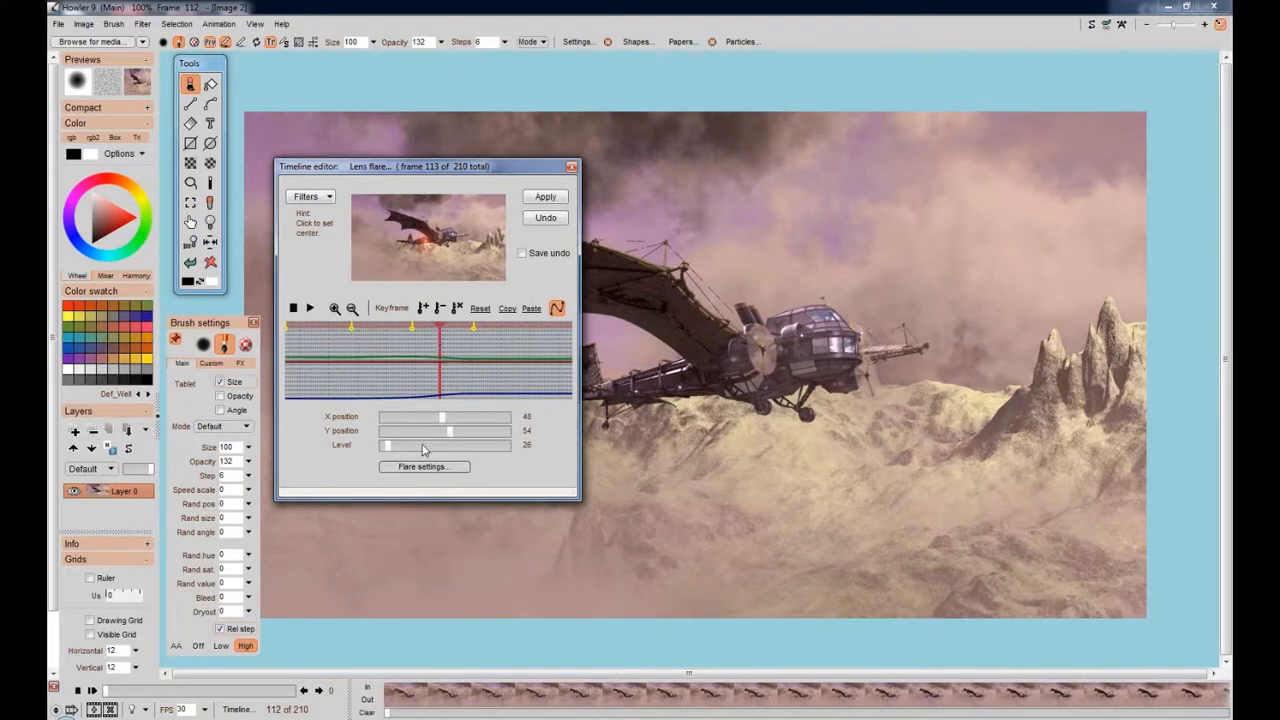
left_click_drag(389, 447, 385, 455)
mouse_move(440, 388)
left_mouse_down()
mouse_move(403, 386)
mouse_move(428, 390)
left_mouse_up()
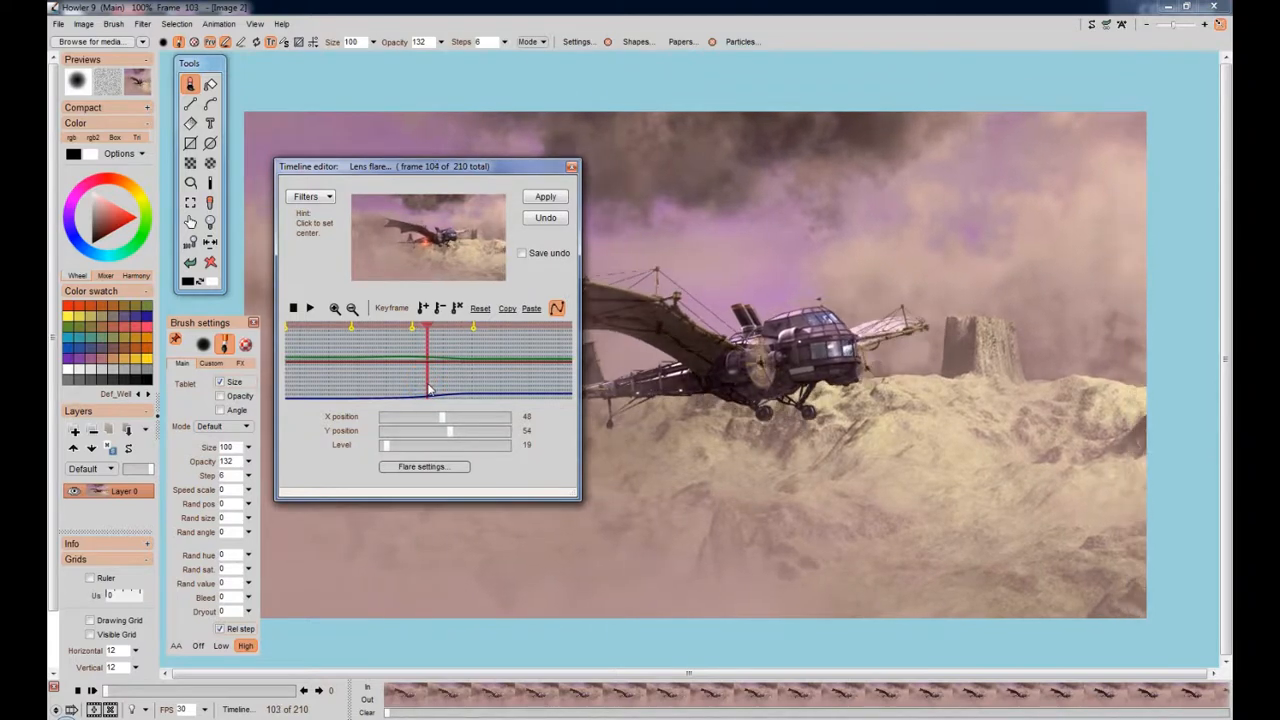
left_click_drag(387, 447, 383, 447)
left_click(424, 309)
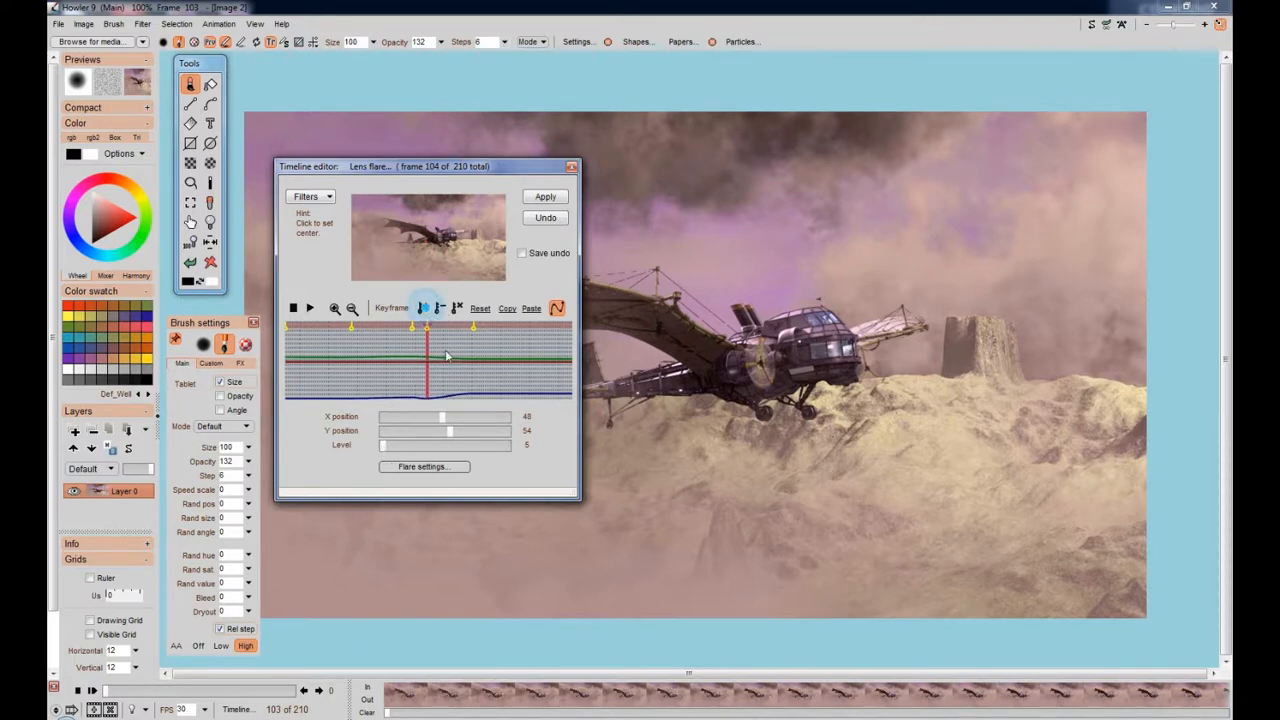
Raise the flare level to 33 at frame 114 and create a keyframe there
left_click(441, 372)
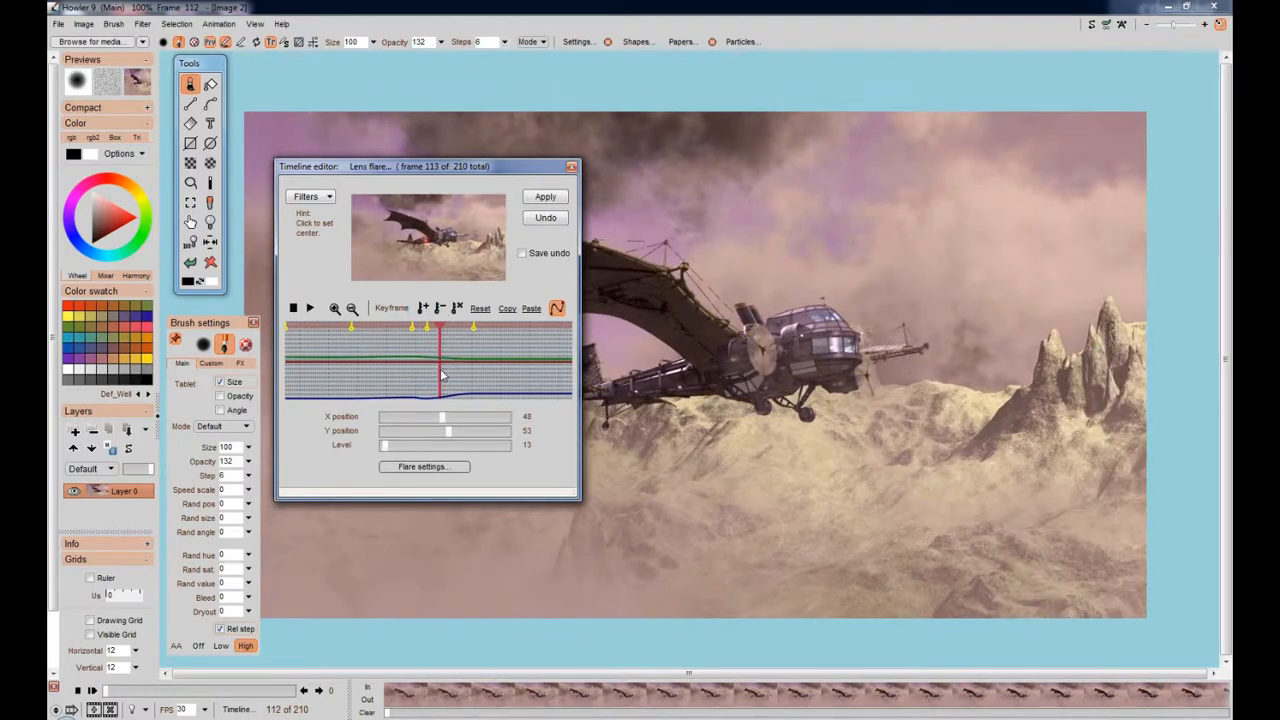
left_click_drag(440, 370, 441, 370)
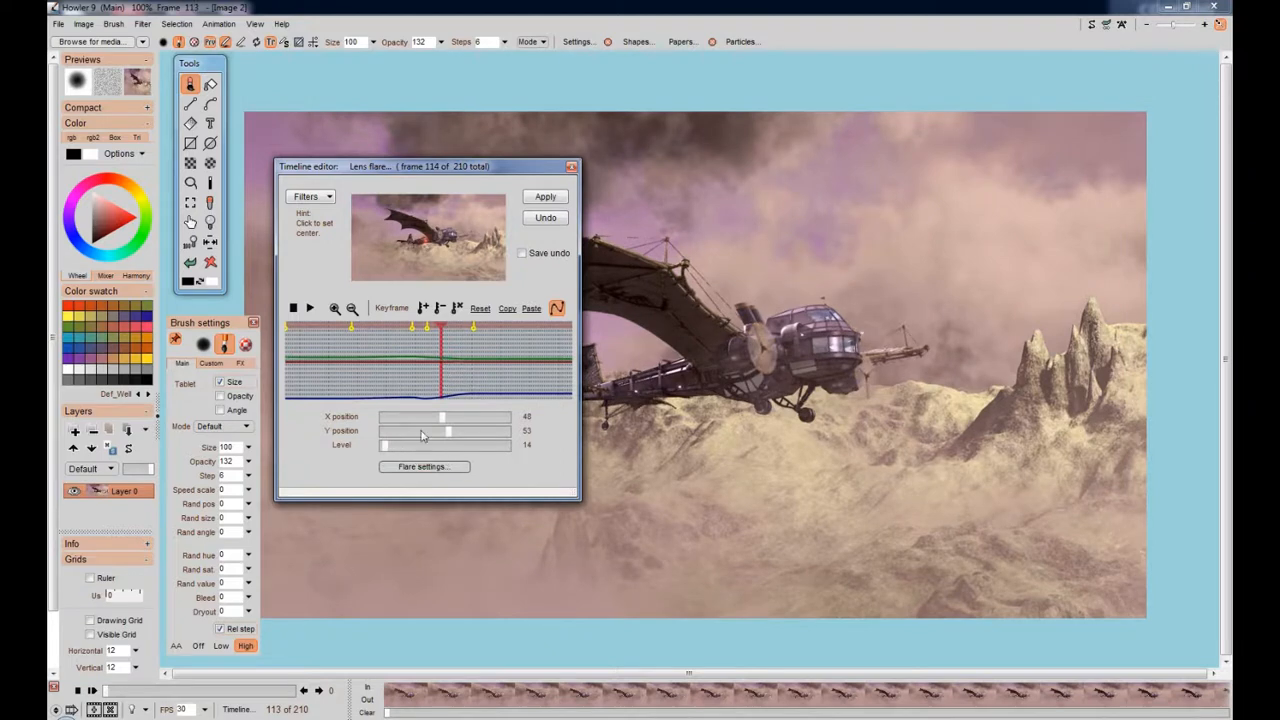
left_click_drag(385, 447, 392, 449)
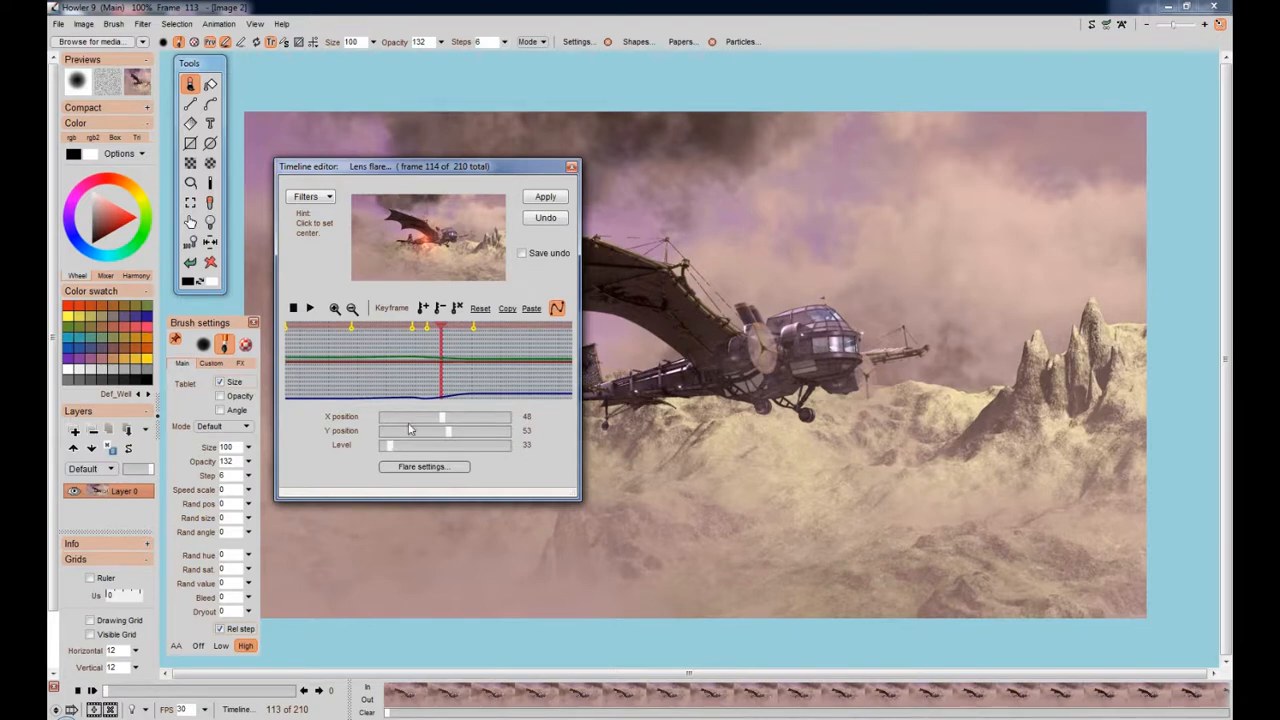
left_click(424, 309)
Try flare level 5 at frame 126, and create a keyframe with a reduced level at frame 85
left_click_drag(441, 383, 458, 383)
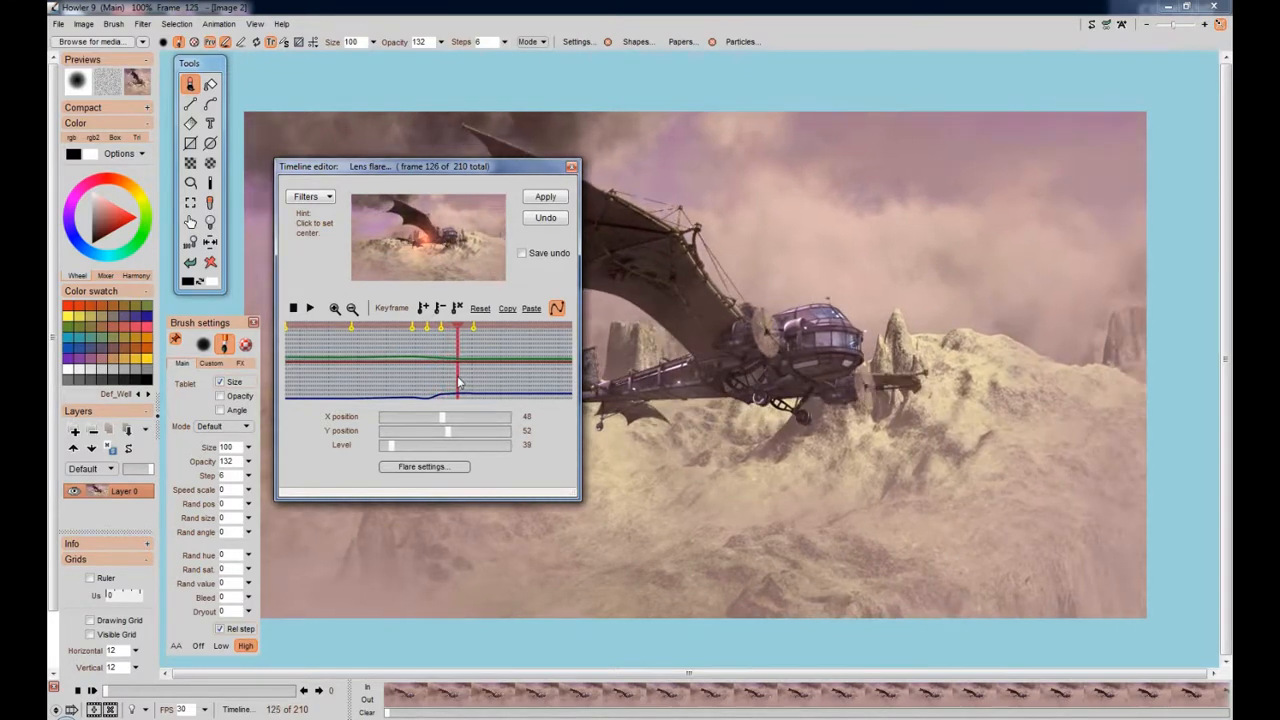
left_click_drag(391, 446, 384, 453)
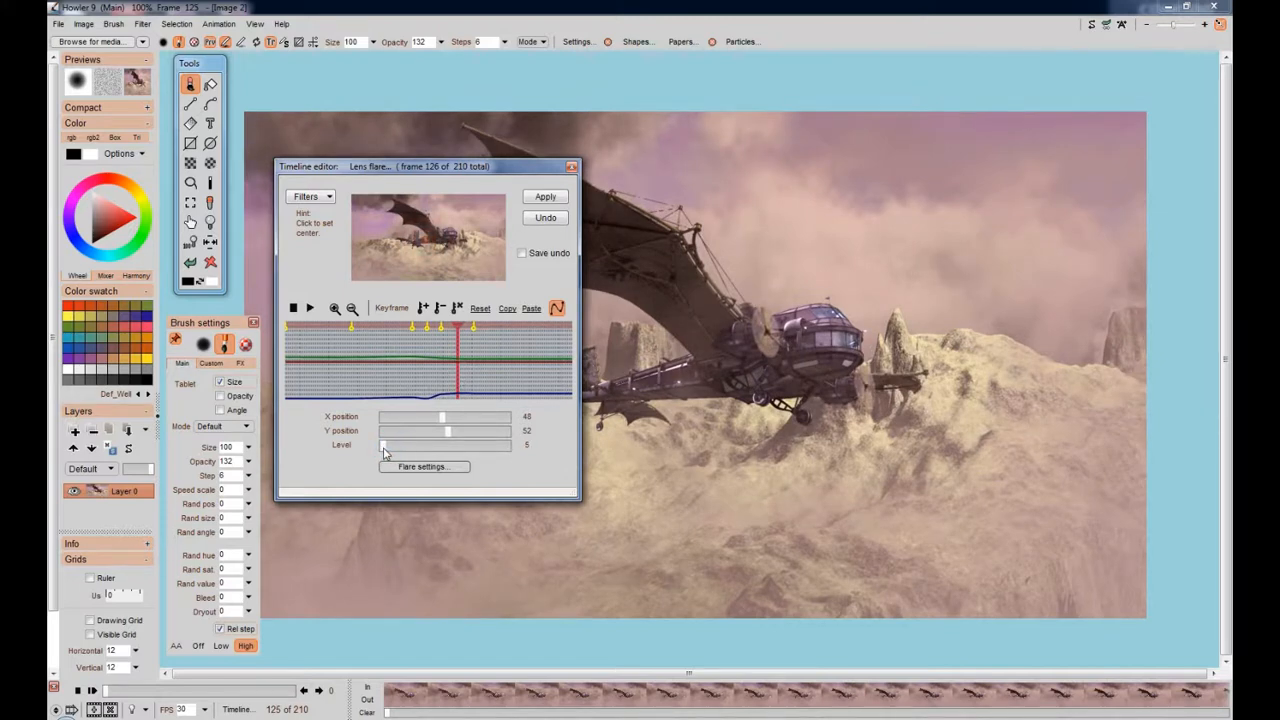
left_click(405, 354)
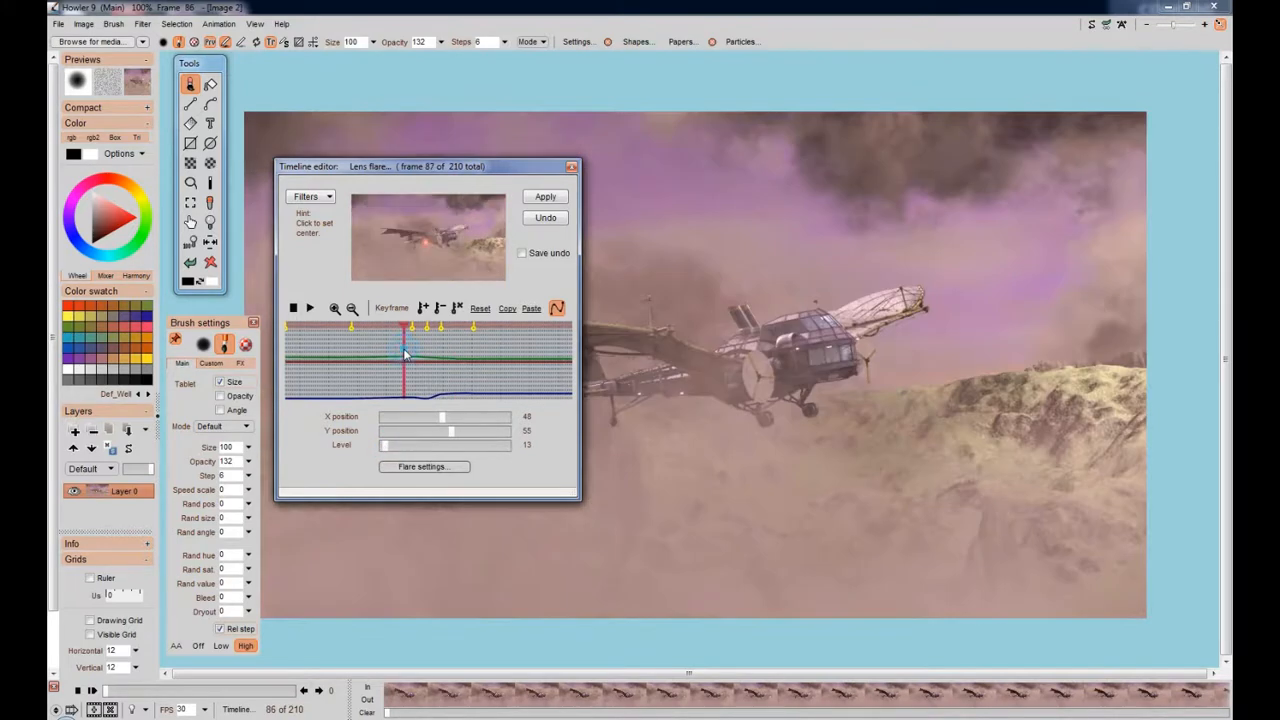
left_click_drag(405, 354, 403, 354)
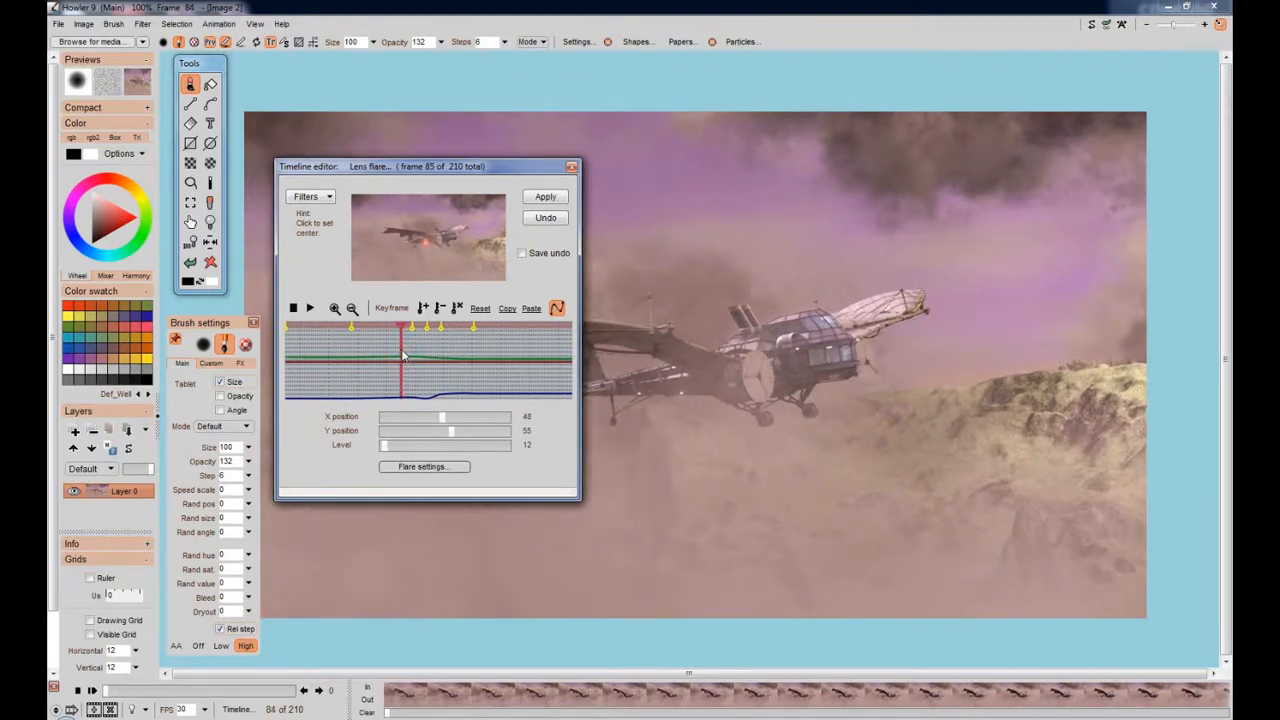
left_click_drag(385, 450, 384, 453)
left_click(423, 308)
Lower the flare level to 2 at frame 126 and create a keyframe there
left_click(456, 346)
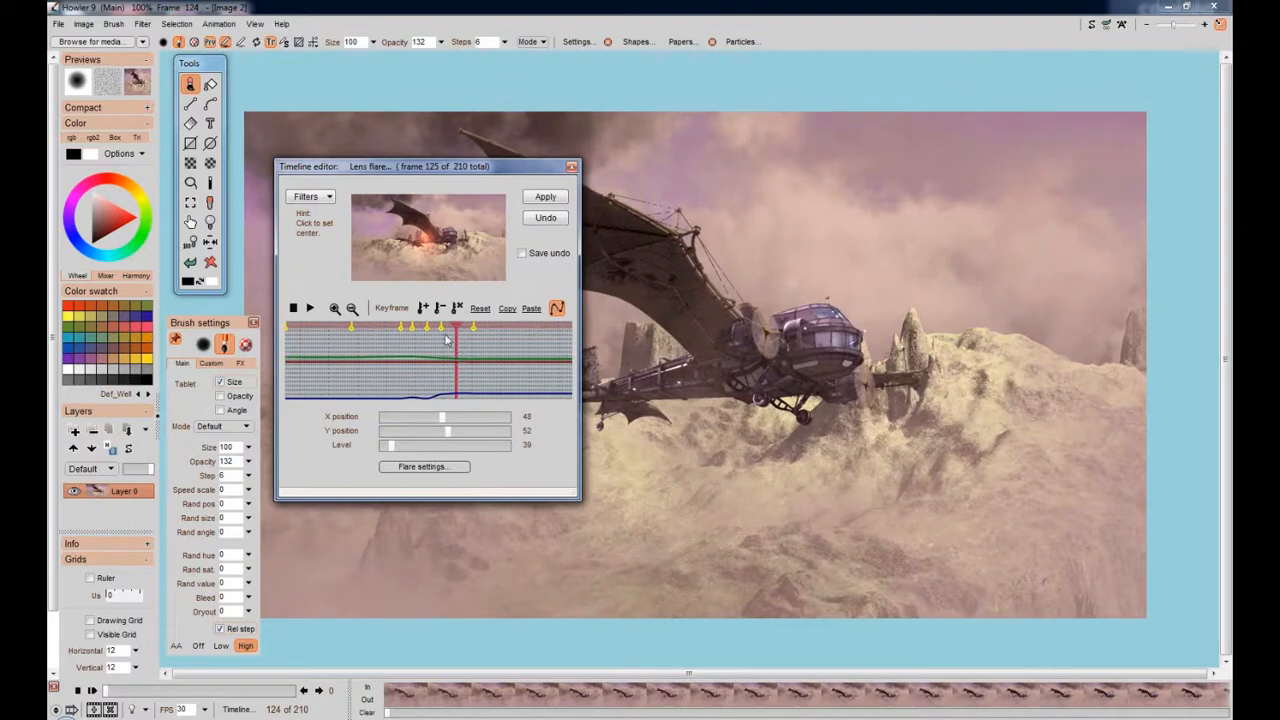
left_click(443, 344)
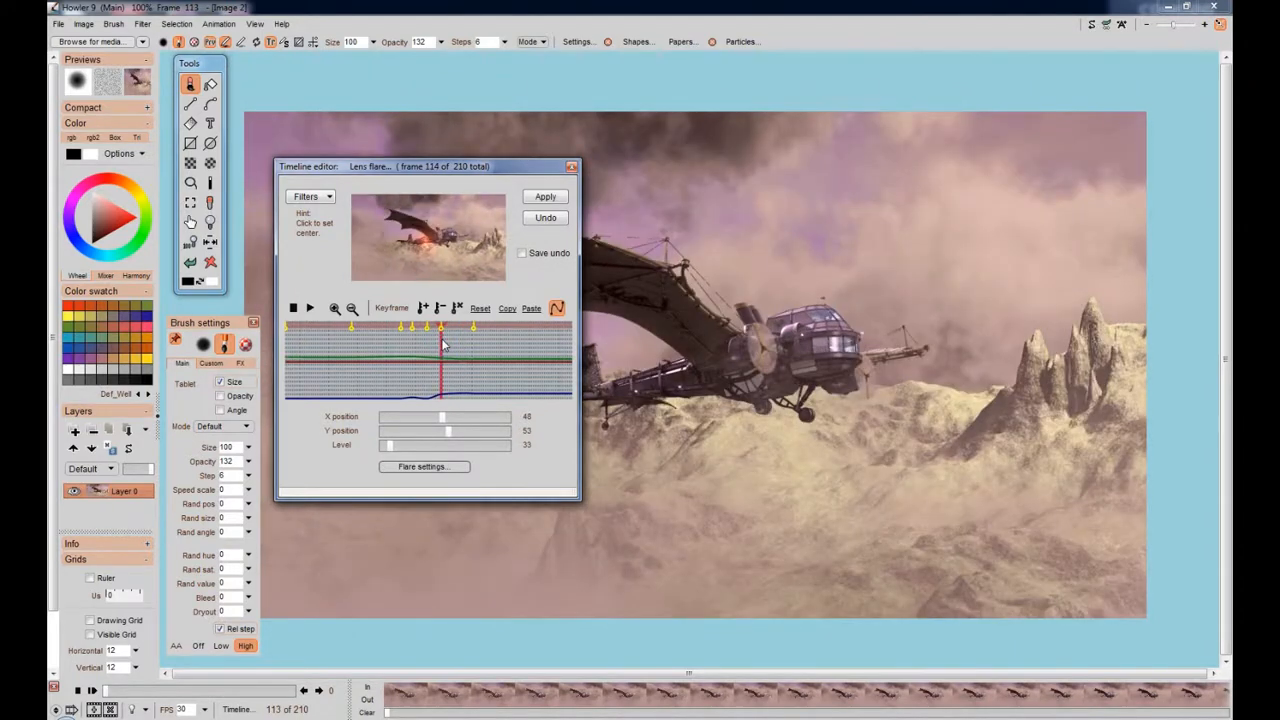
left_click(461, 341)
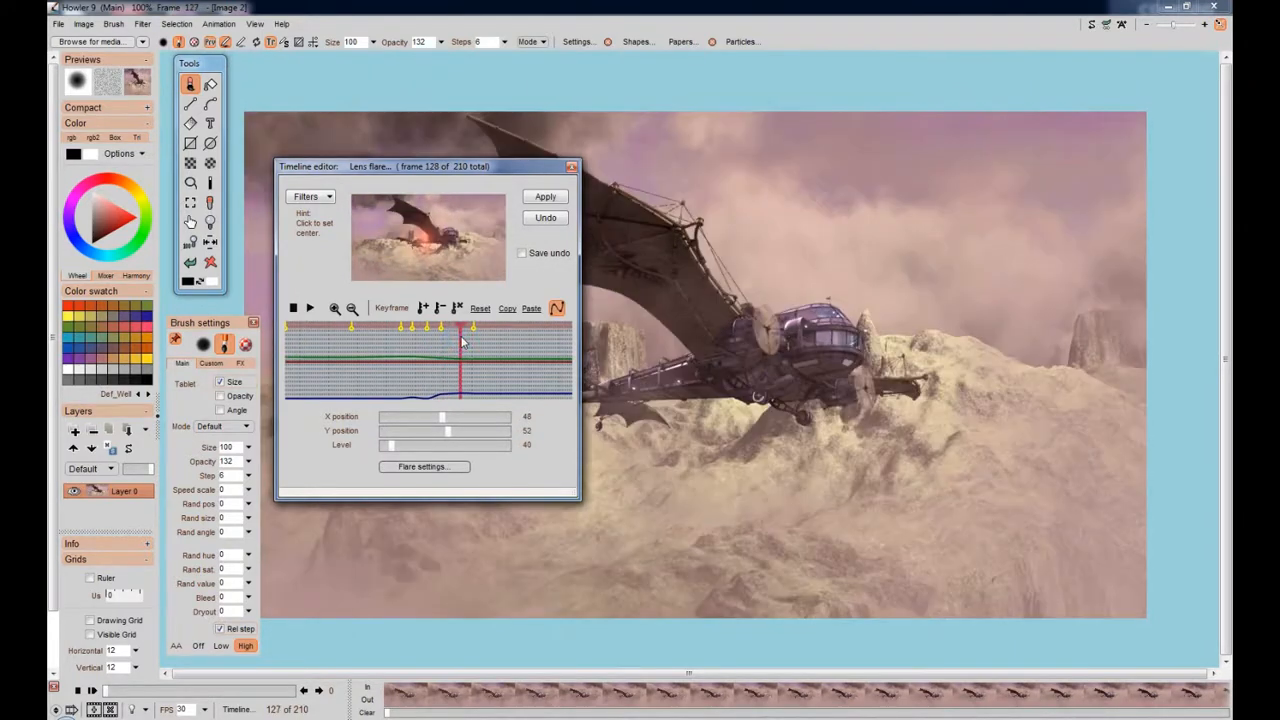
left_click(457, 344)
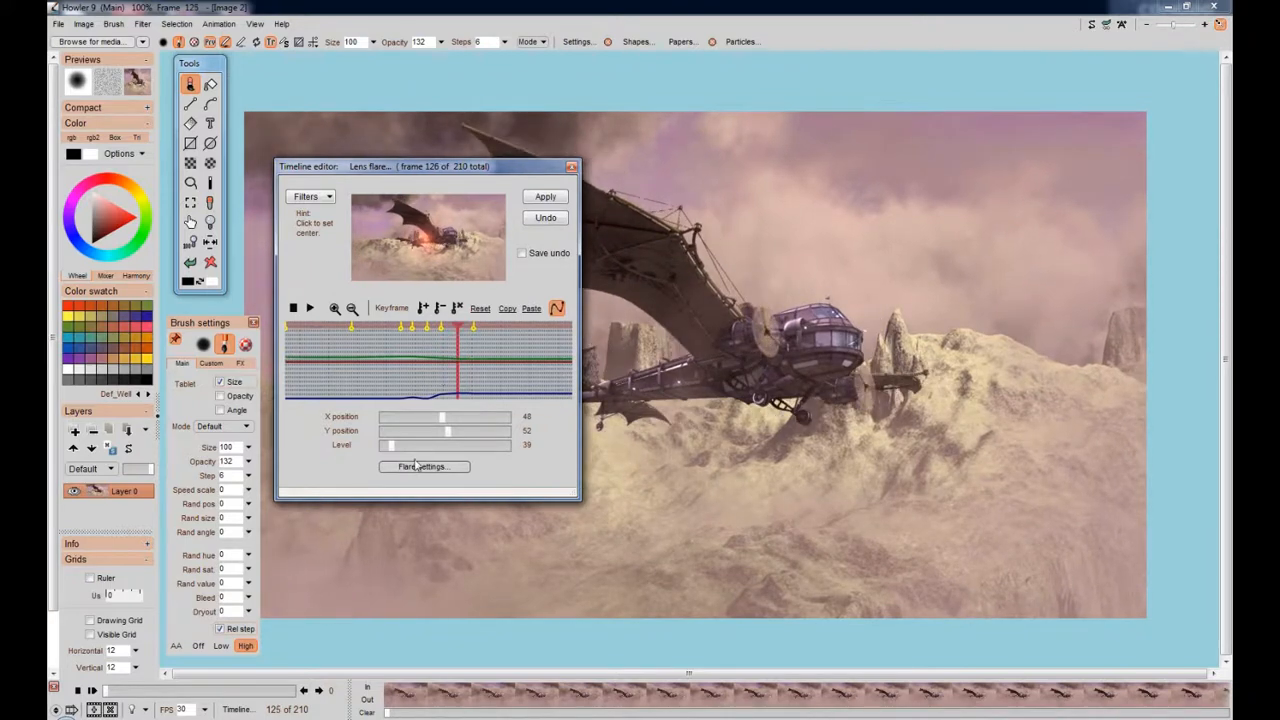
left_click_drag(391, 445, 382, 446)
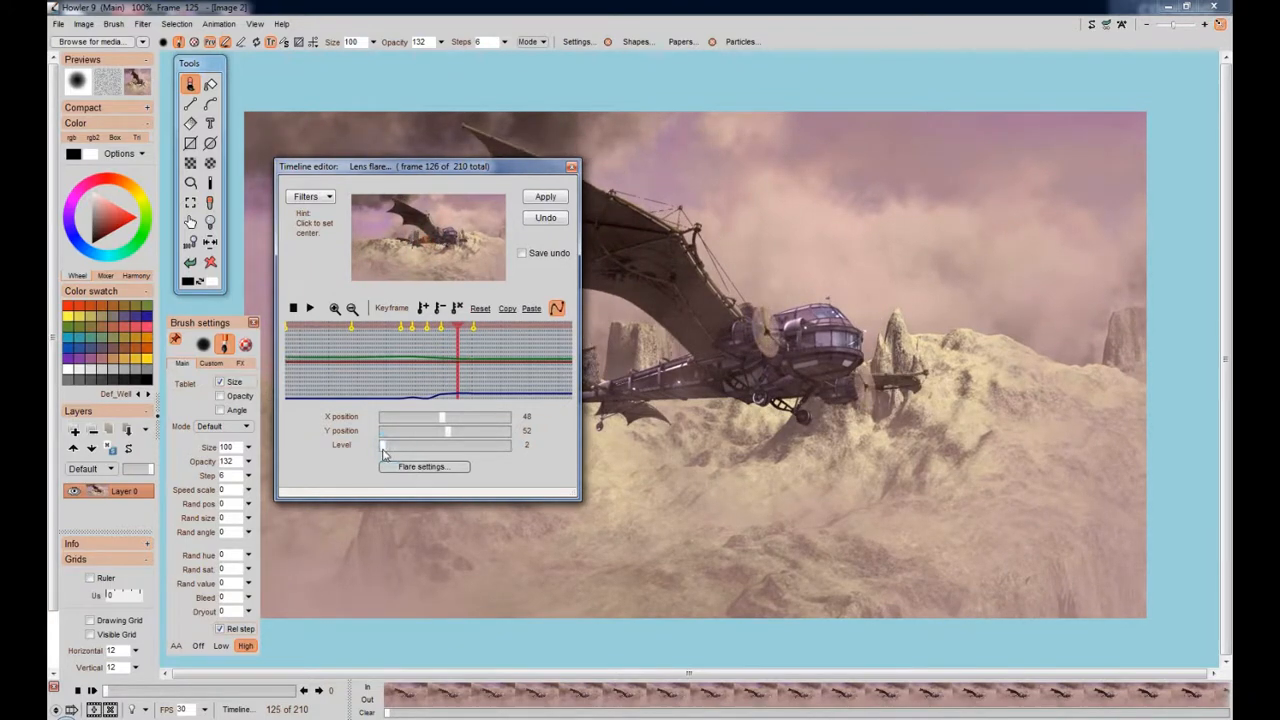
left_click(423, 308)
Place the flare center below the aircraft's wing at frame 184 and create a keyframe there
left_click(491, 345)
left_click_drag(491, 345, 538, 354)
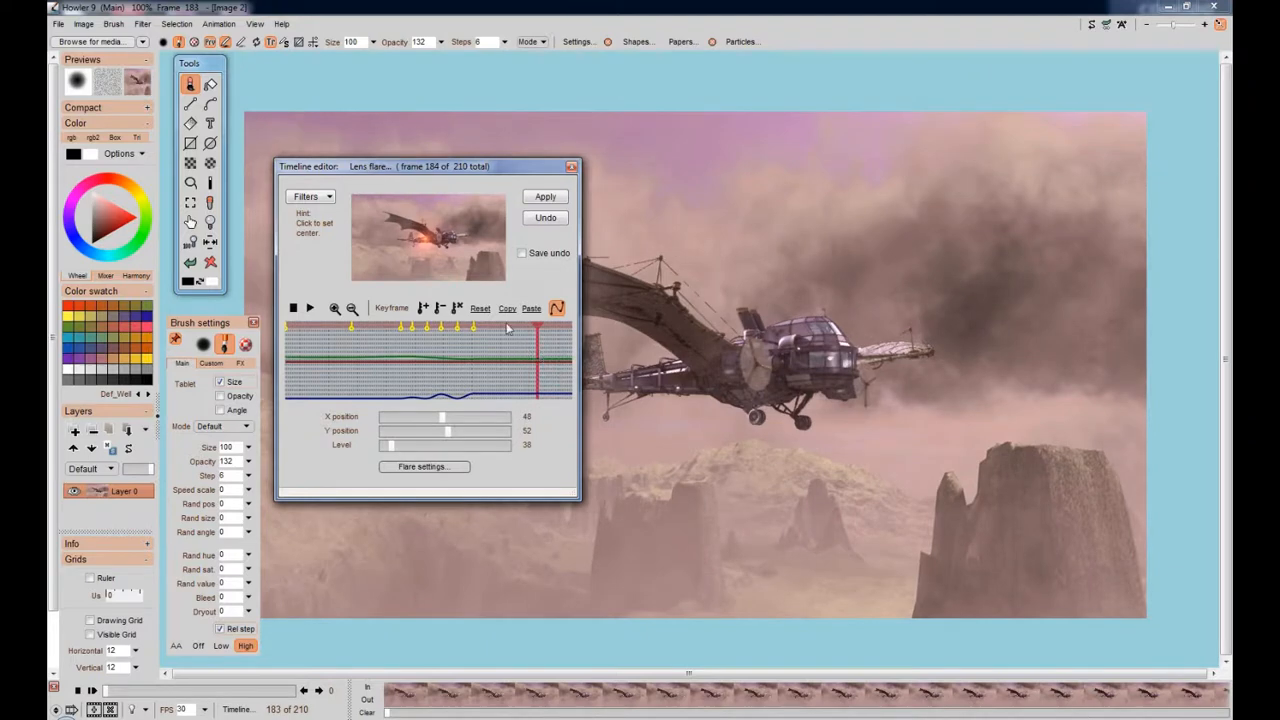
left_click(428, 247)
left_click(424, 309)
Lower the flare level to 5 at frame 146 and create a keyframe there
left_click(486, 335)
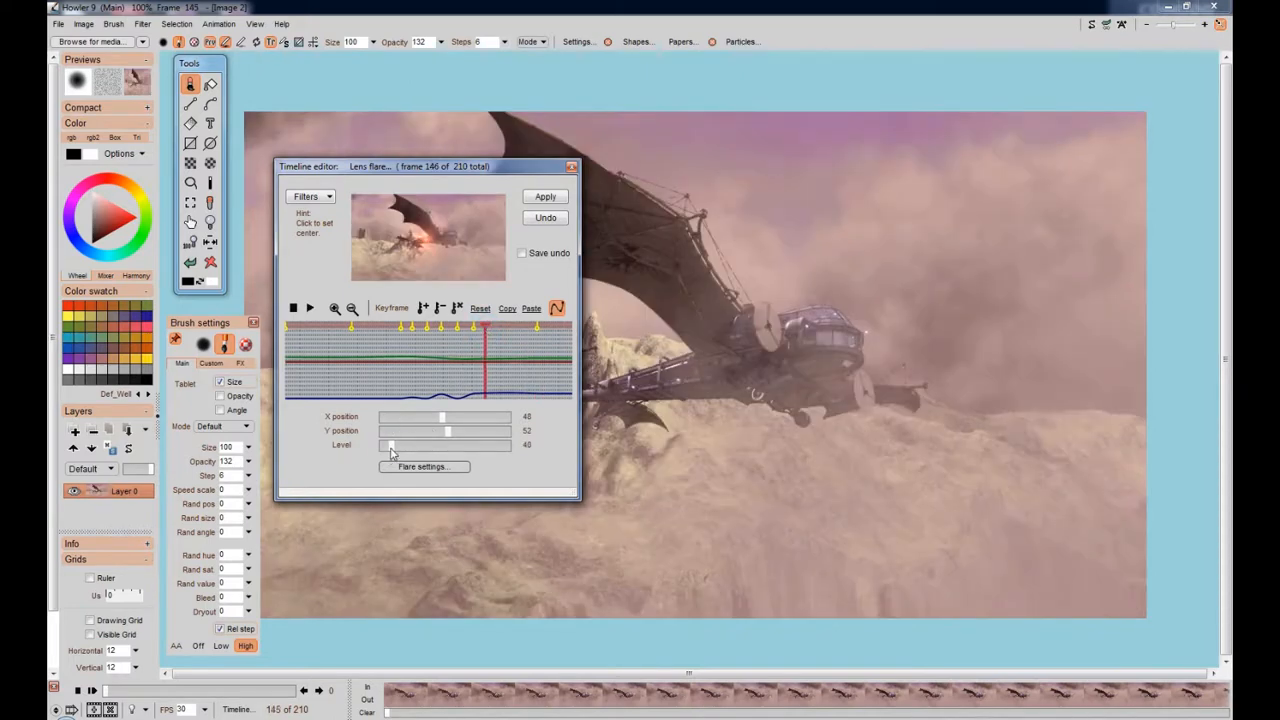
left_click_drag(391, 447, 384, 453)
left_click(423, 308)
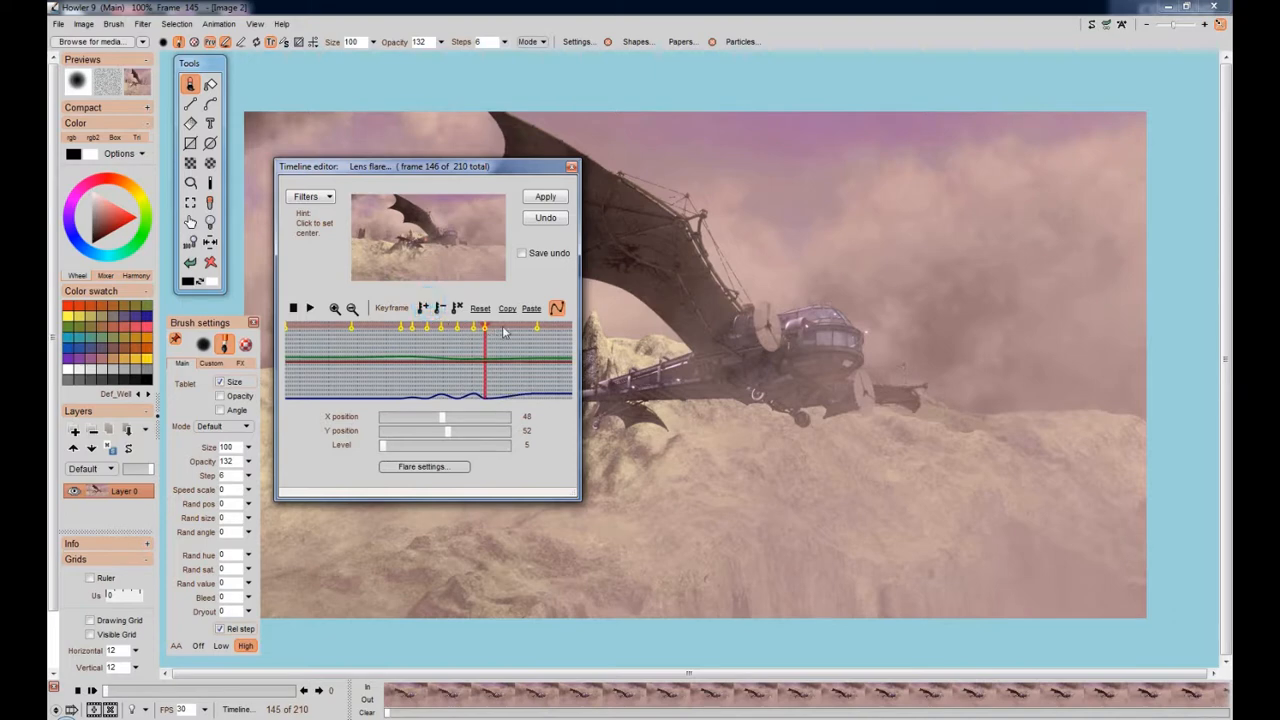
Raise the flare level at frame 155 and create a keyframe there
left_click(500, 330)
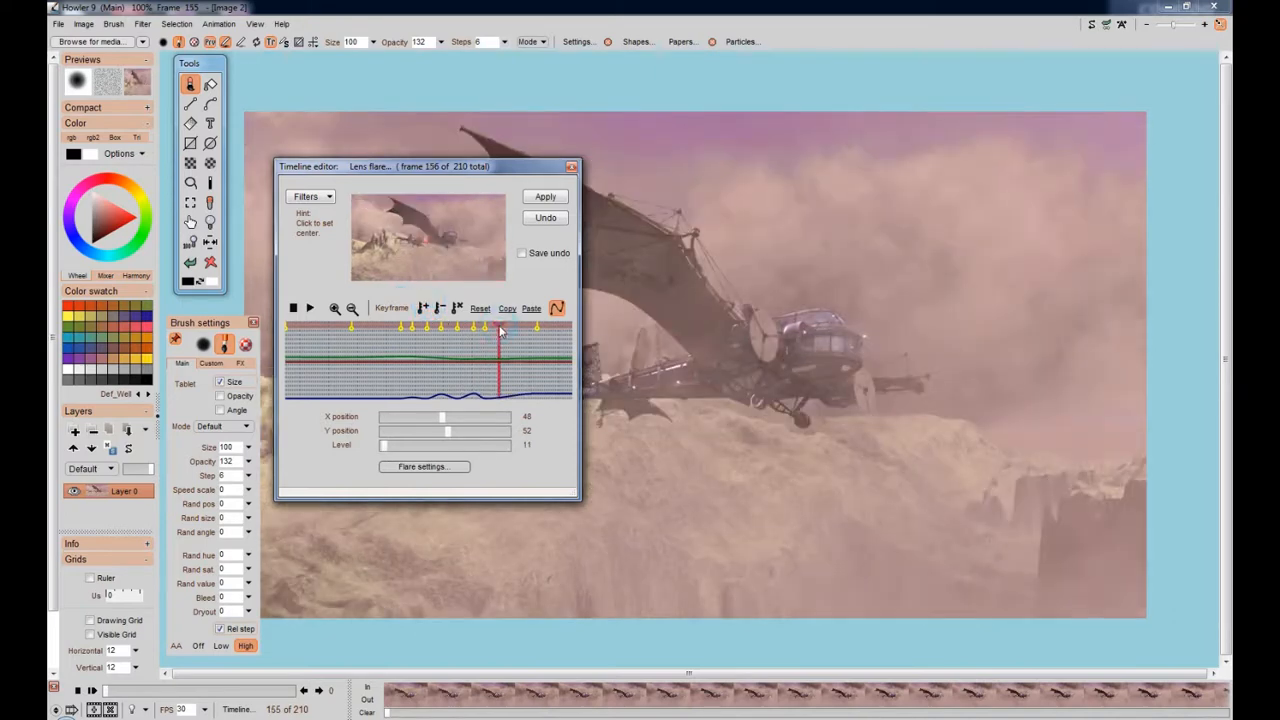
left_click_drag(500, 330, 499, 327)
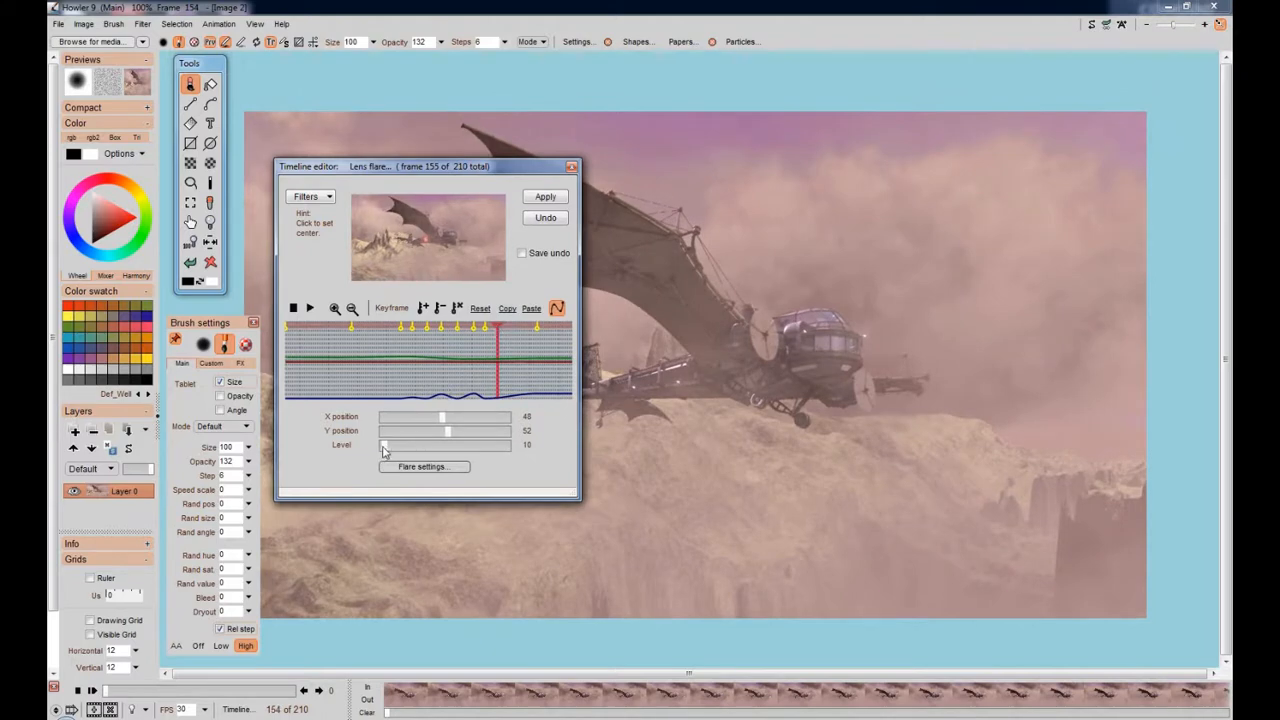
left_click_drag(383, 450, 391, 453)
left_click(424, 309)
Lower the flare level to 5 at frame 164 and create a keyframe there
left_click(511, 331)
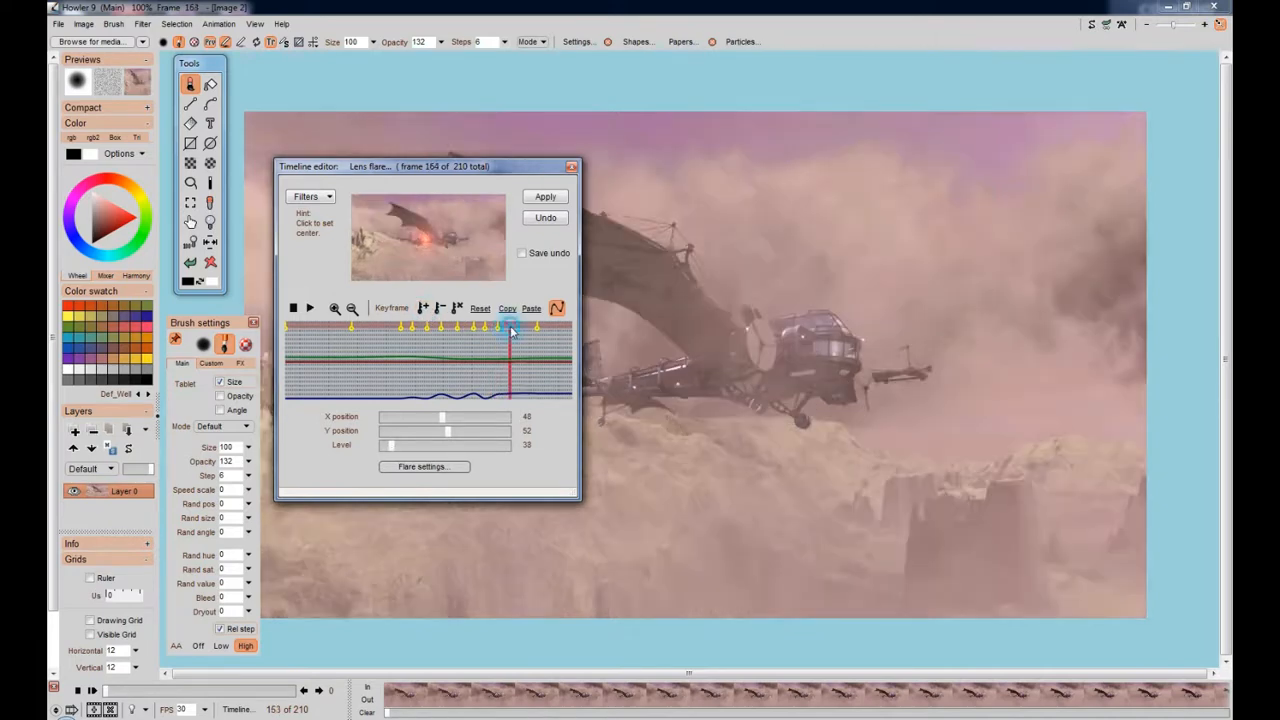
left_click_drag(392, 446, 383, 452)
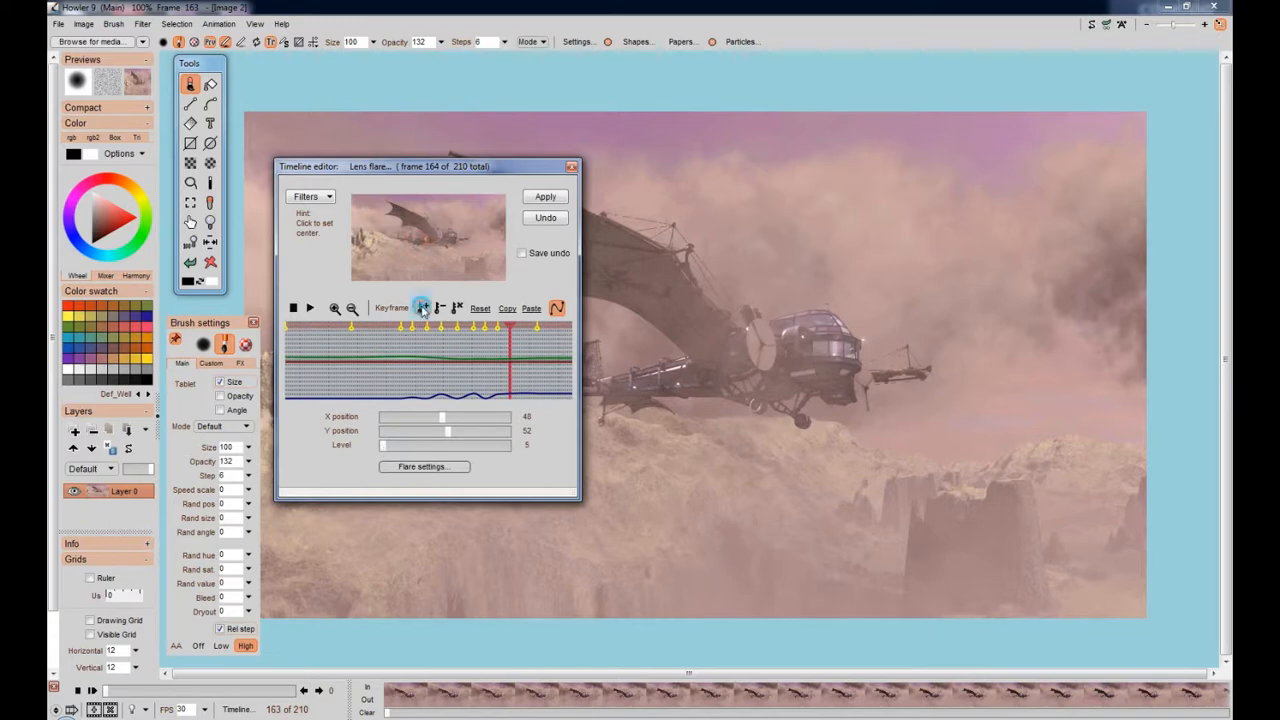
left_click(424, 309)
Place the flare center on the fuselage below the wing at frame 175, set the level to 5 and create a keyframe there
left_click(523, 346)
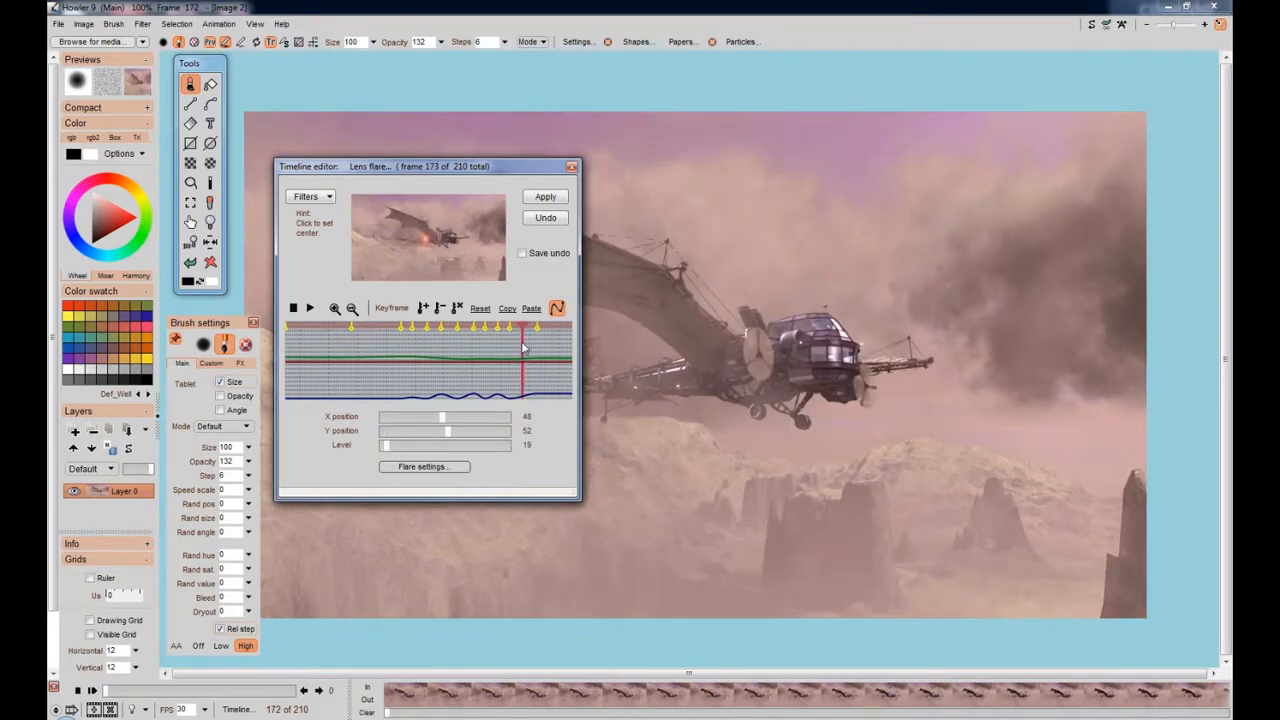
left_click_drag(523, 348, 529, 347)
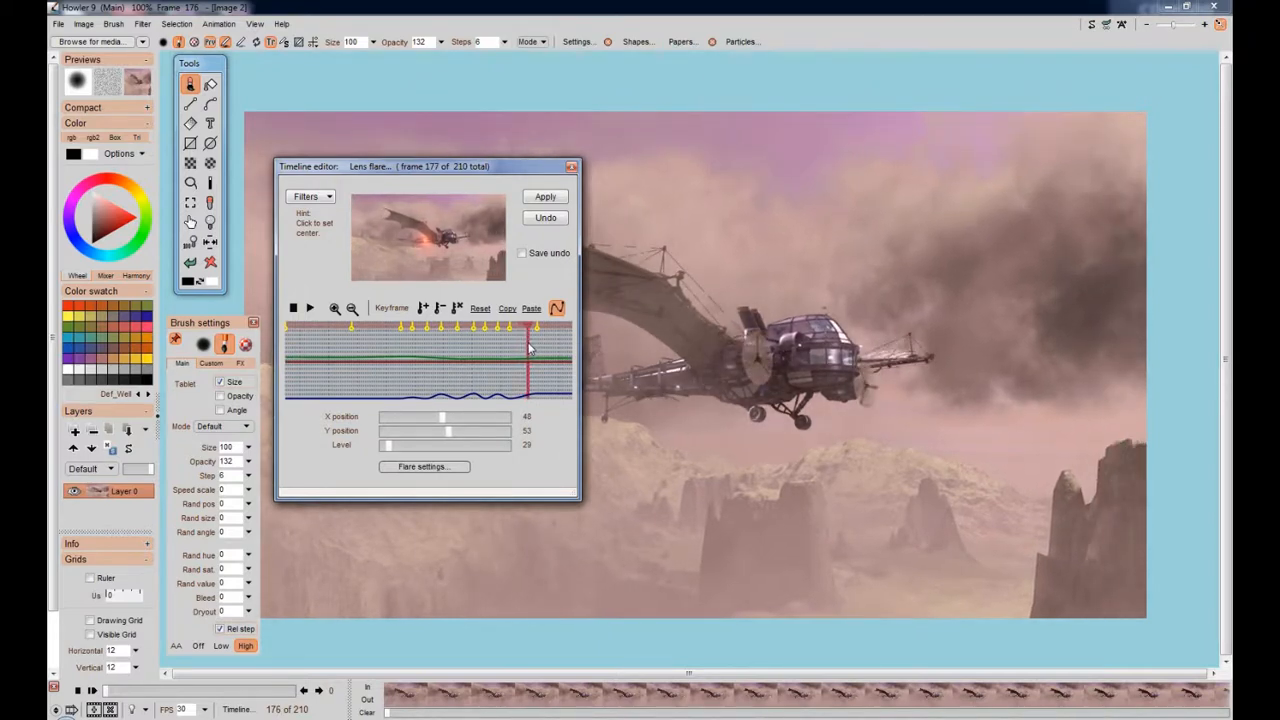
left_click_drag(529, 347, 526, 347)
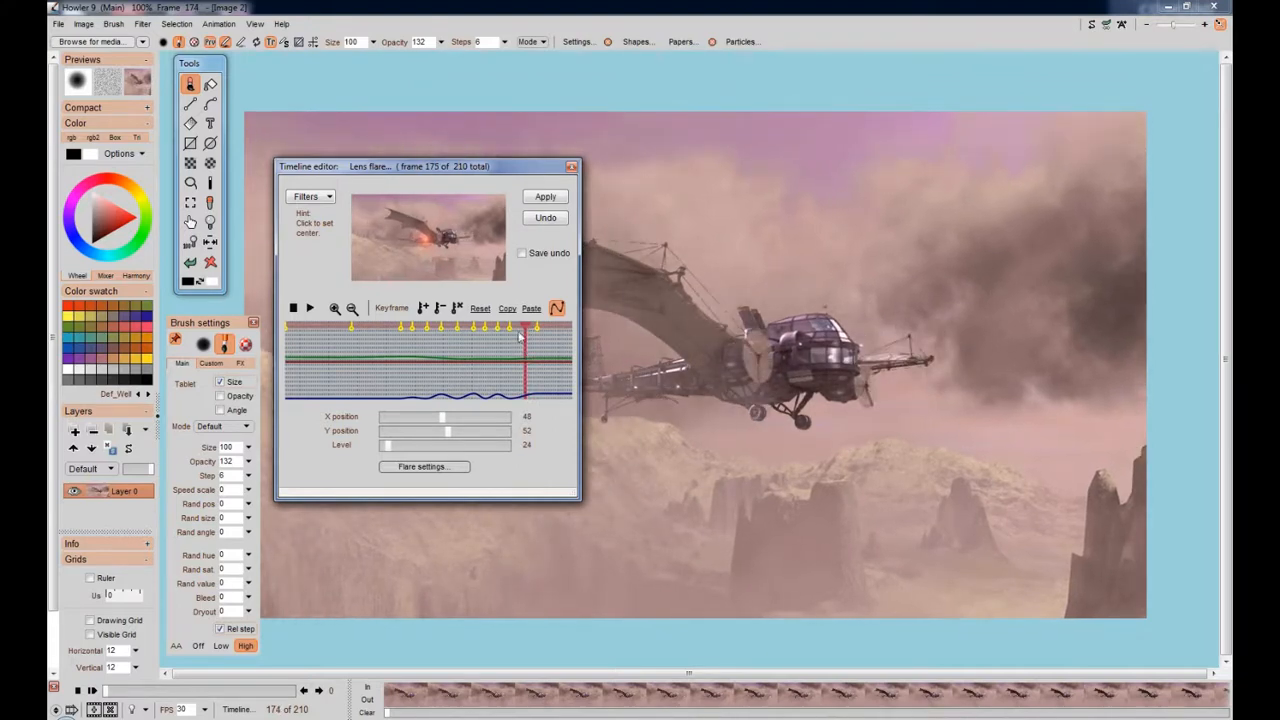
left_click(428, 246)
left_click_drag(428, 246, 431, 247)
left_click(429, 242)
left_click(430, 245)
left_click(428, 246)
left_click(424, 310)
left_click_drag(388, 447, 382, 449)
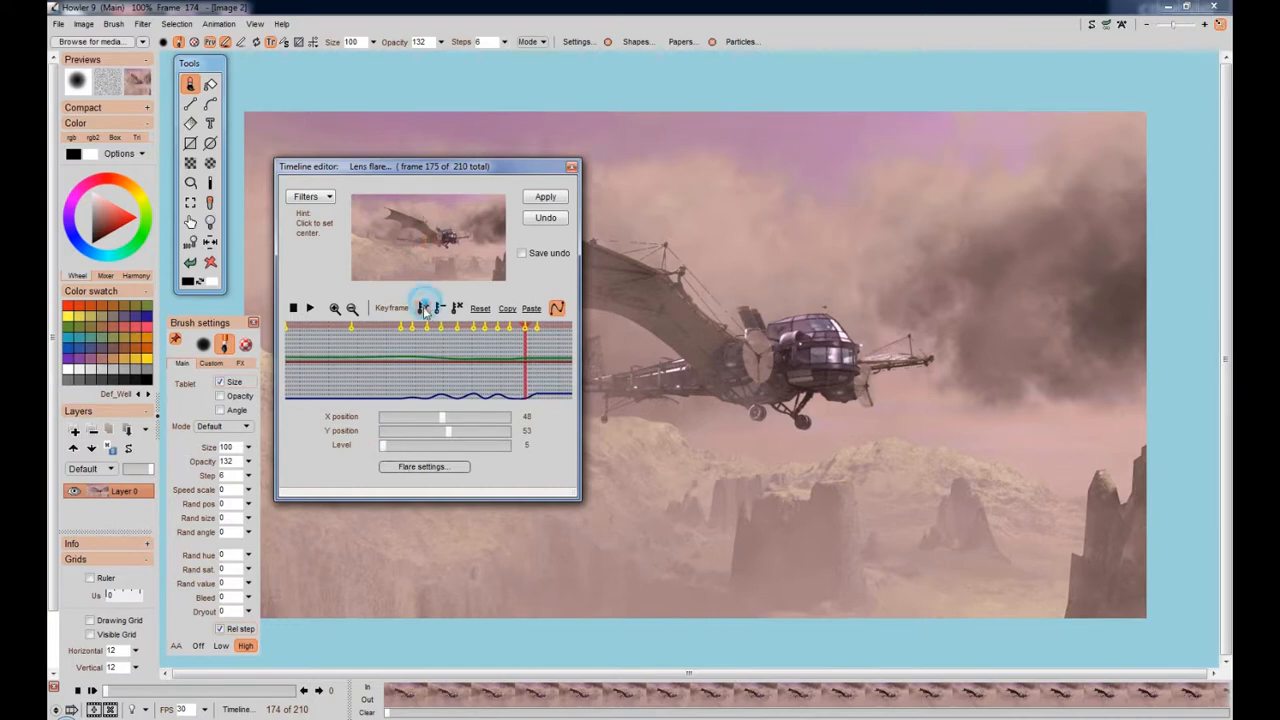
Raise the flare level to 44 at frame 169 and create a keyframe there
left_click(519, 348)
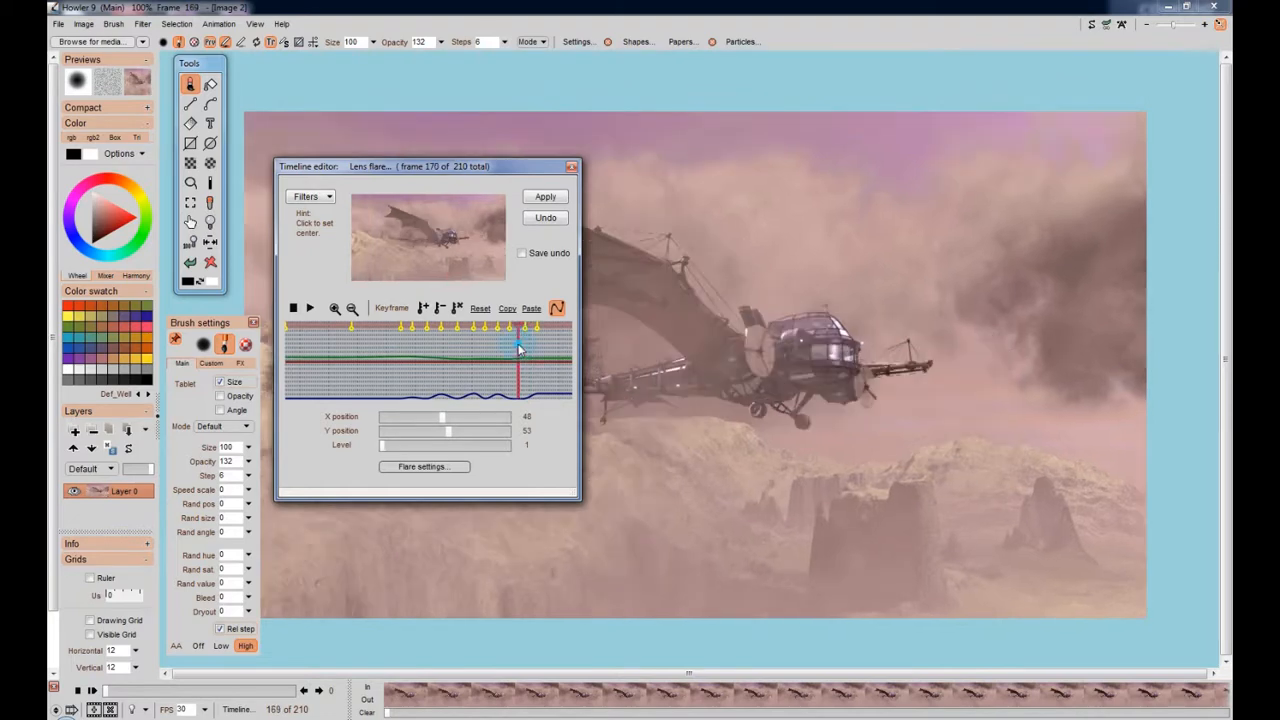
left_click(517, 347)
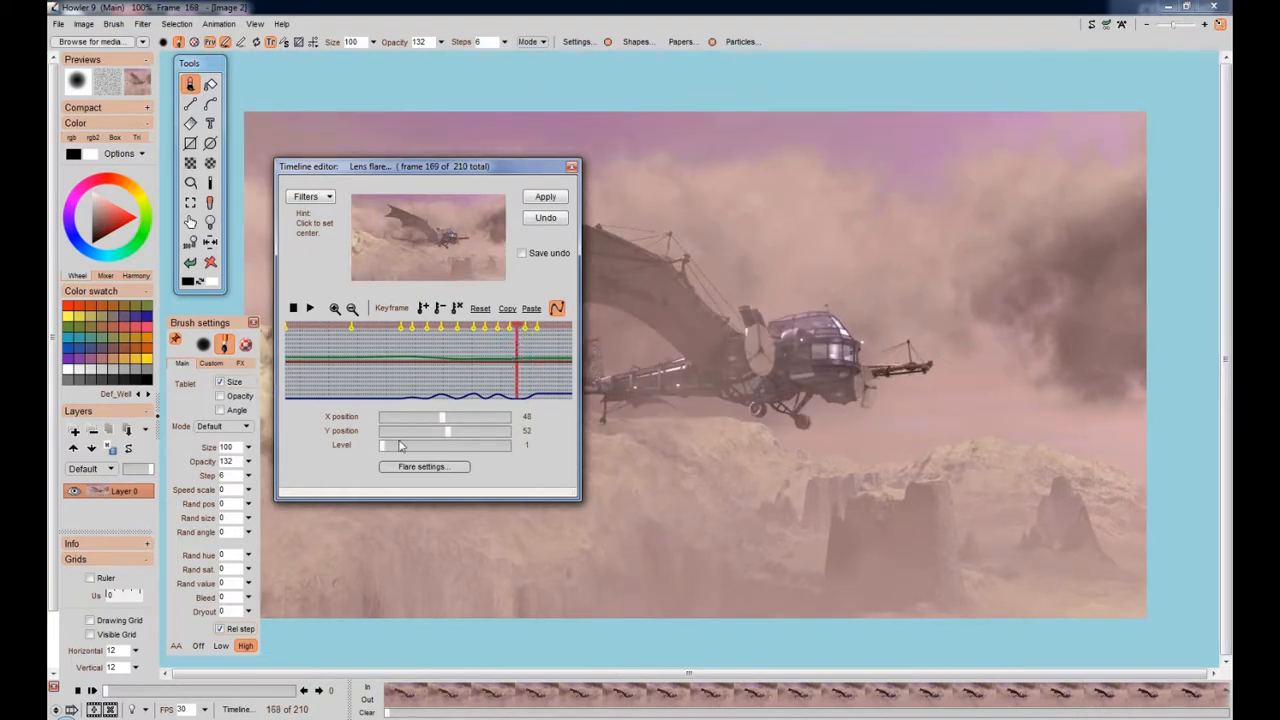
mouse_move(385, 453)
left_mouse_down()
mouse_move(406, 447)
mouse_move(395, 450)
left_mouse_up()
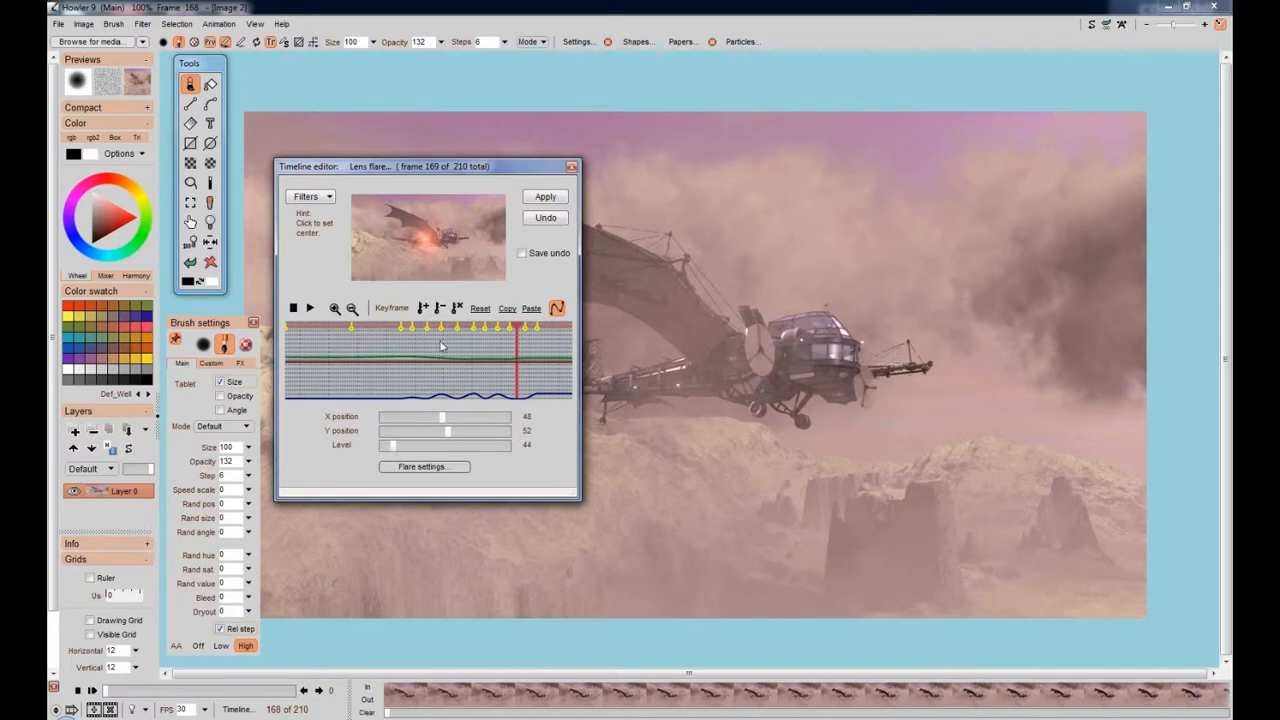
Lower the flare level to 5 at frame 191 and create a keyframe there
left_click(548, 338)
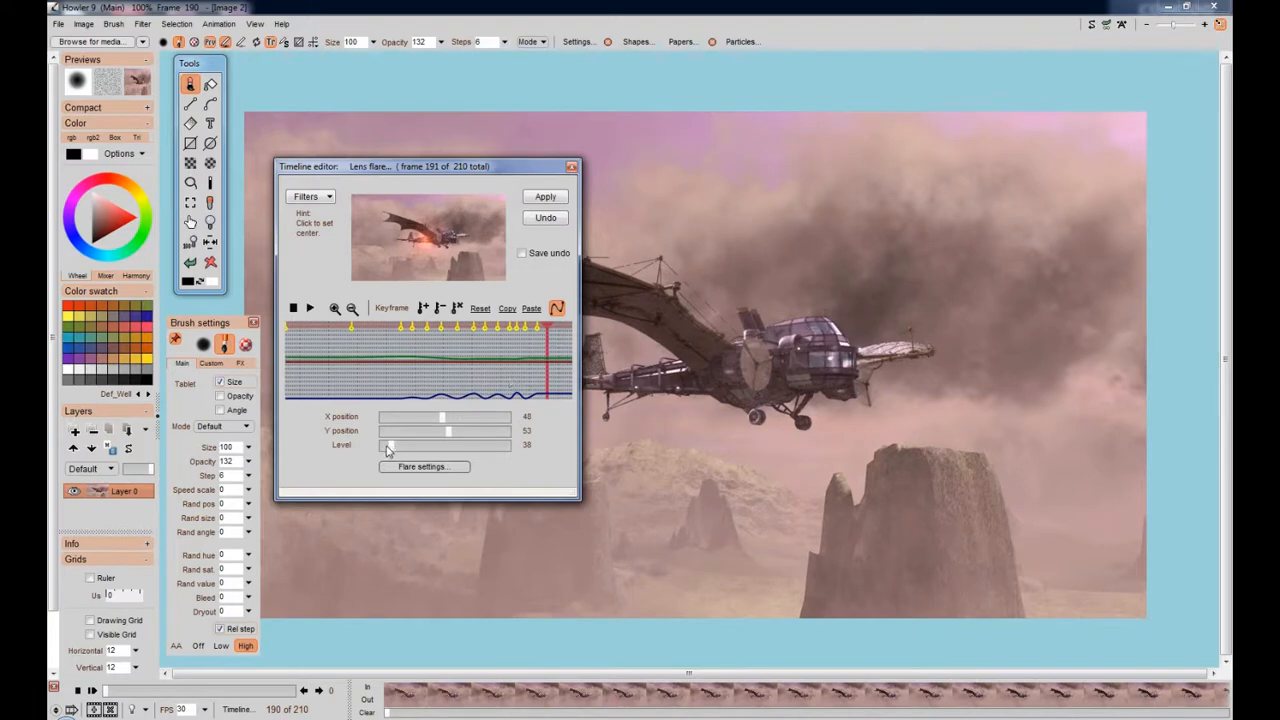
left_click_drag(392, 450, 383, 452)
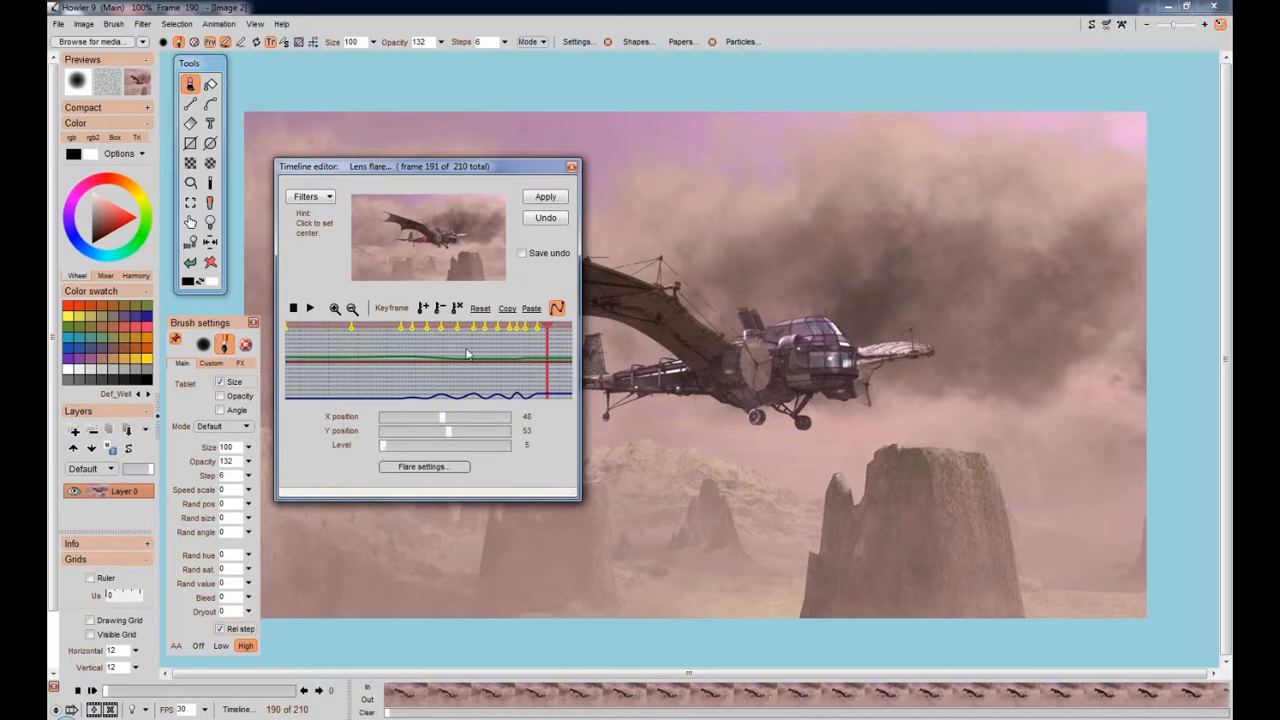
left_click(422, 308)
Raise the flare level to 36 at frame 198 and create a keyframe there
left_click(565, 333)
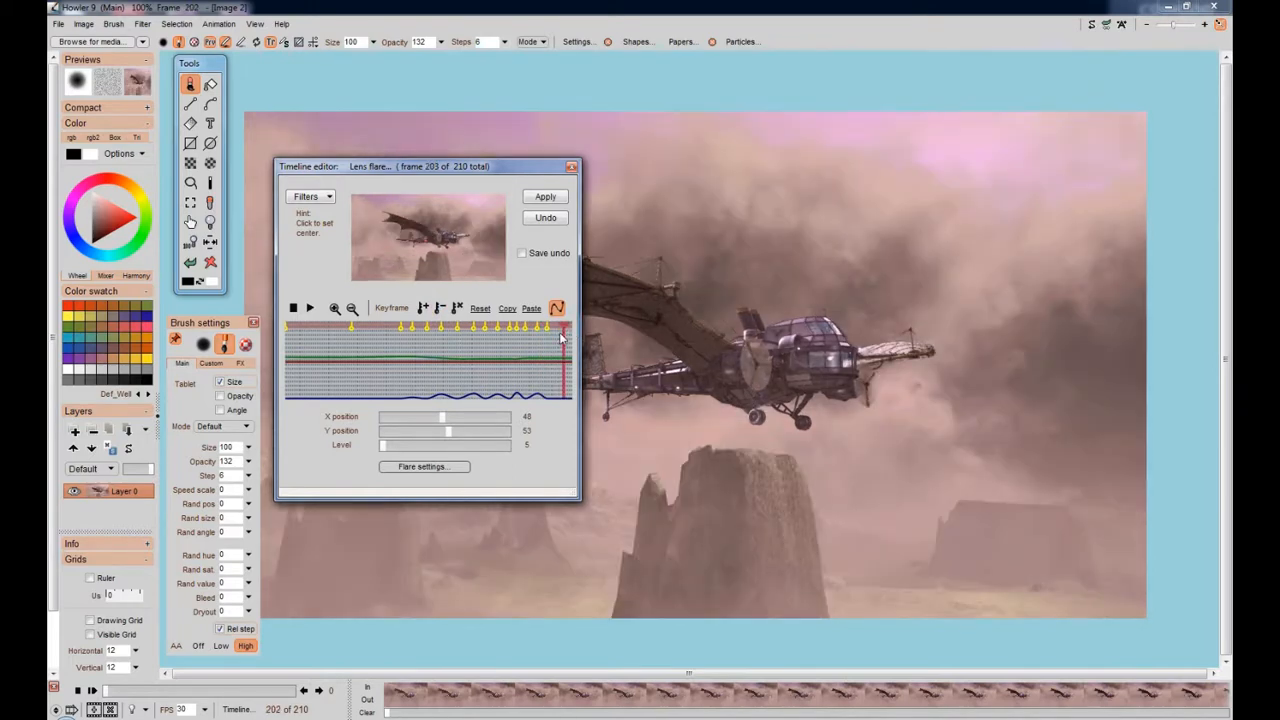
left_click_drag(561, 334, 557, 332)
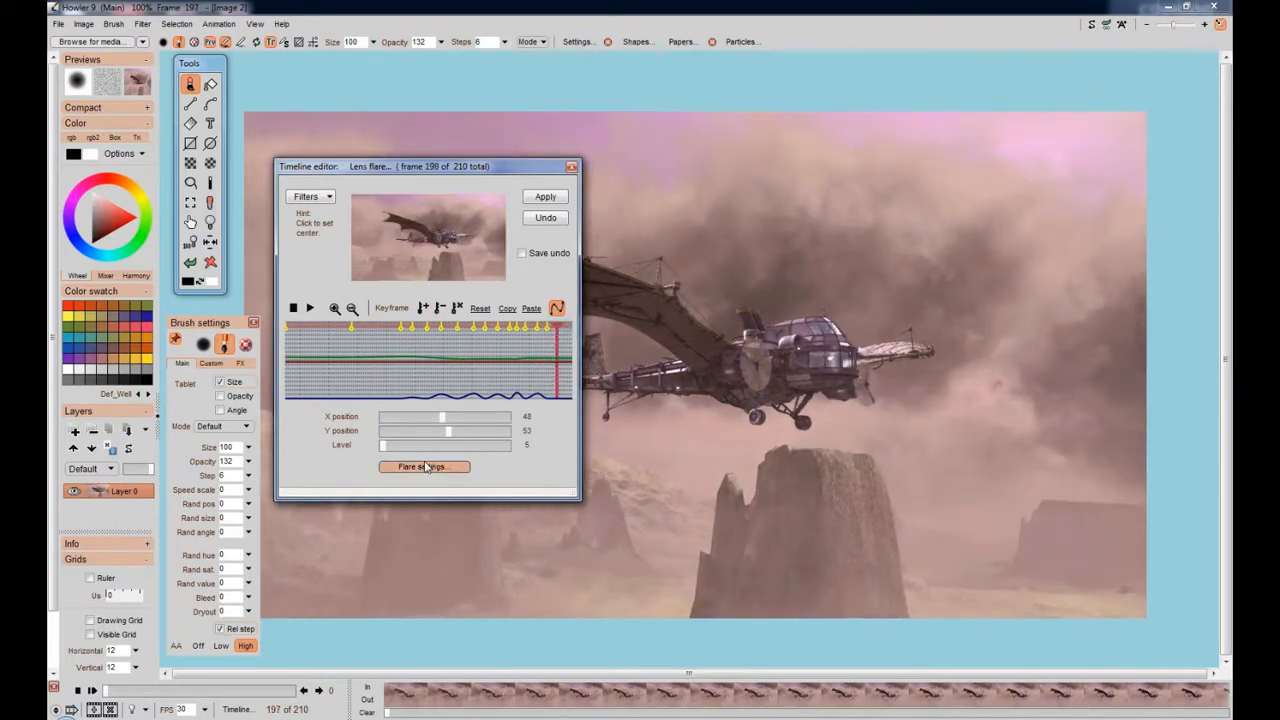
left_click_drag(384, 445, 388, 451)
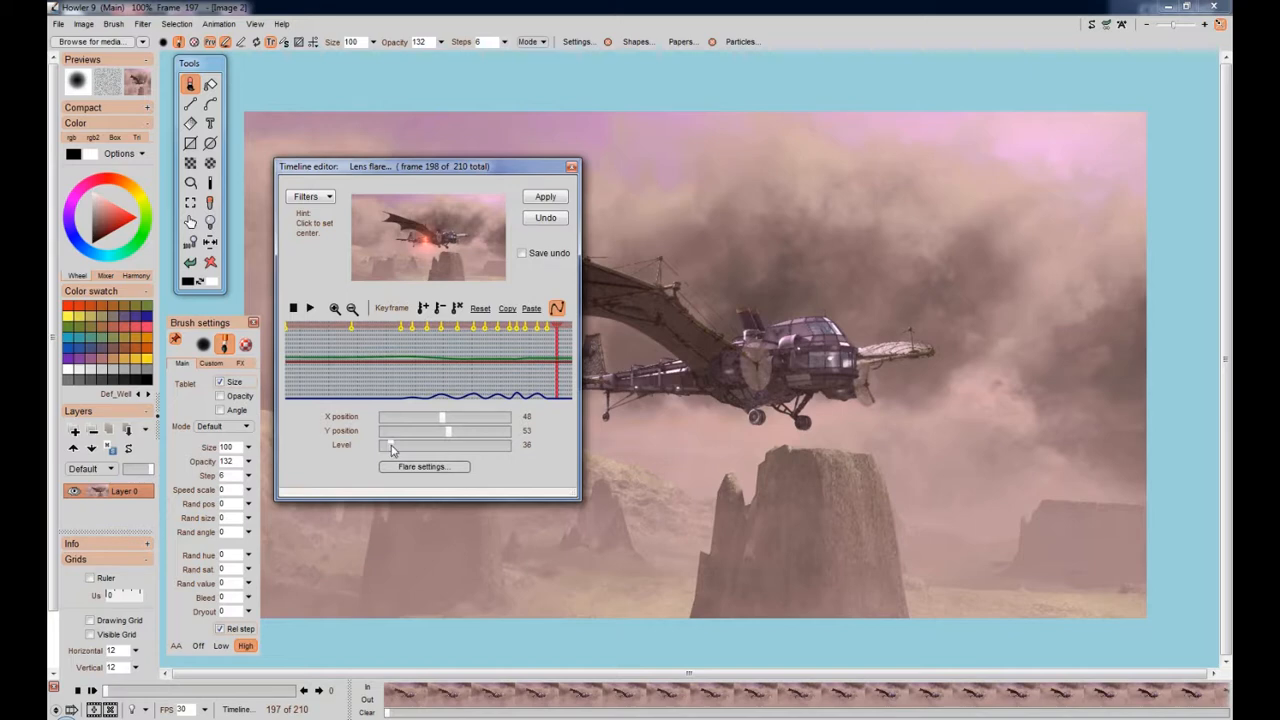
left_click(424, 308)
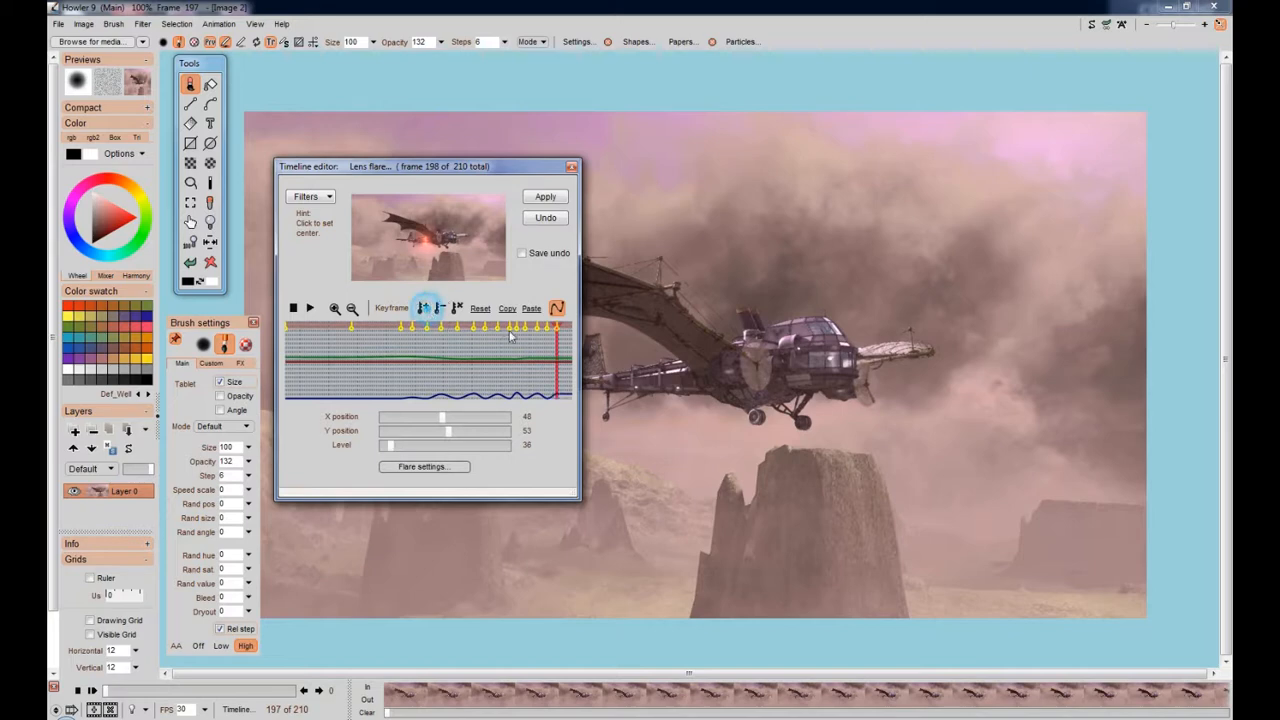
Lower the flare level to 5 at frame 205 and create a keyframe there
left_click(568, 344)
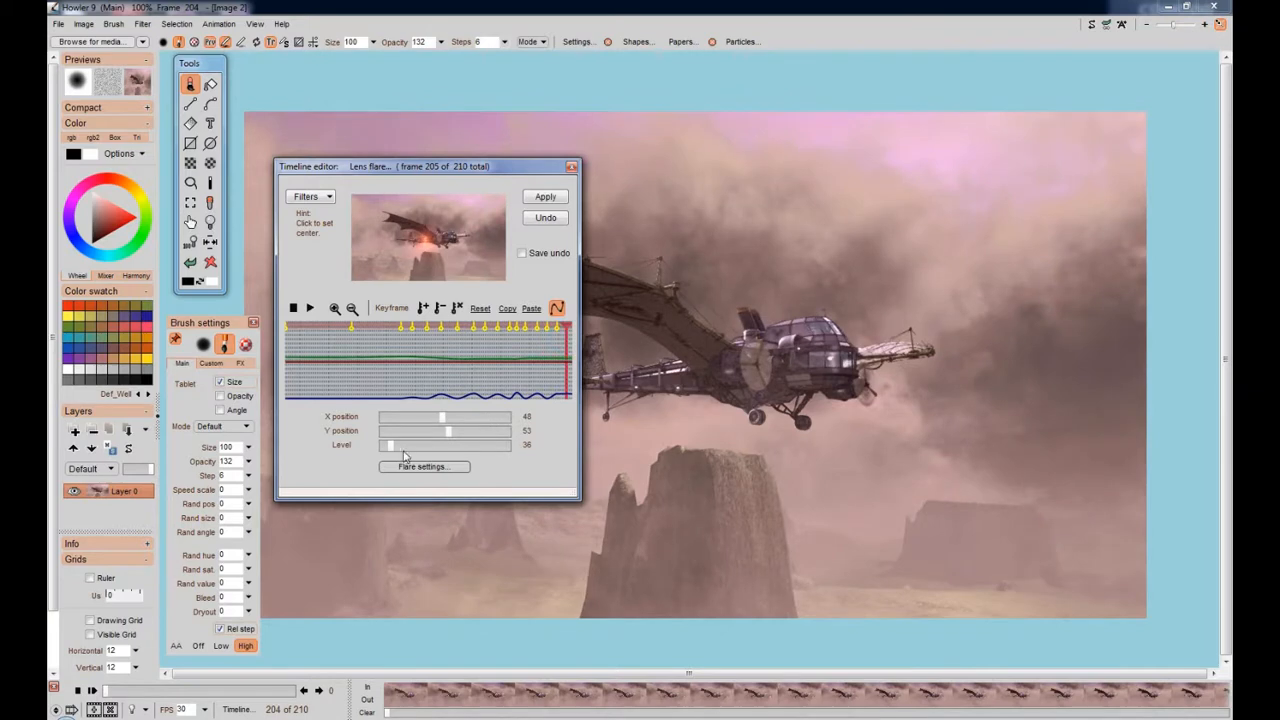
left_click_drag(391, 446, 386, 453)
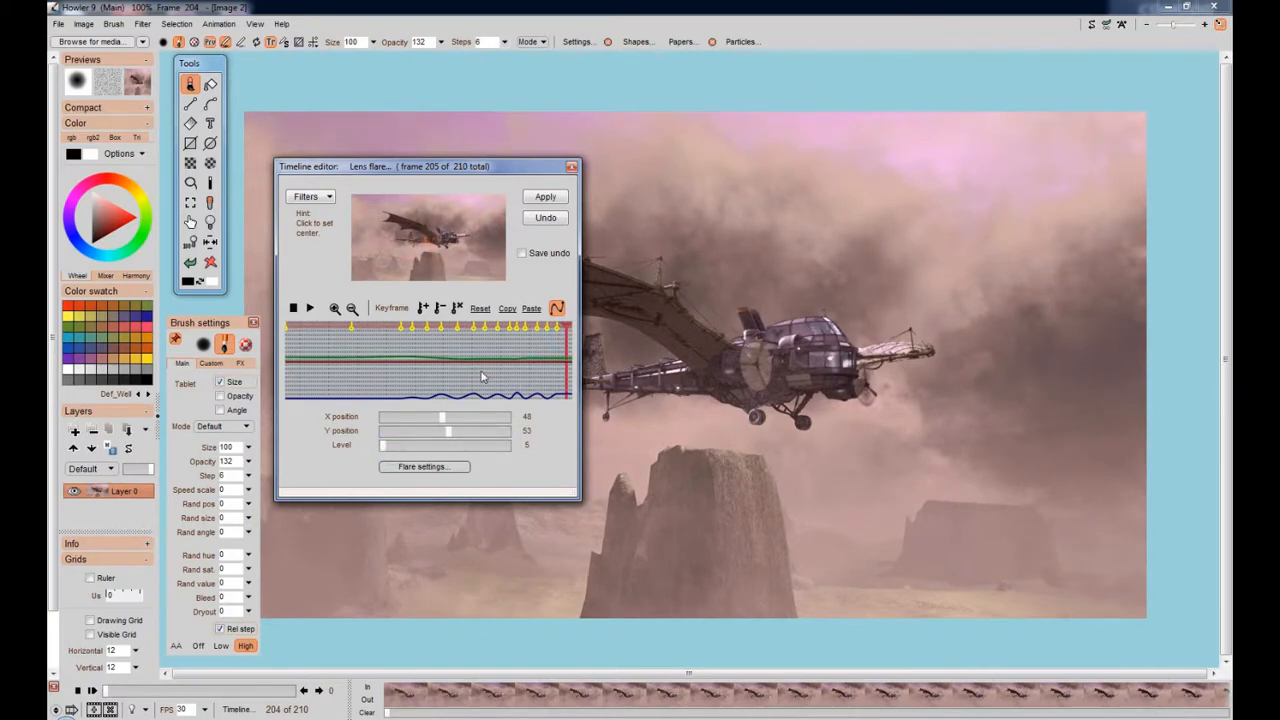
left_click(426, 310)
Return to frame 2 and store a copy of the animation without the flare to memory
left_click_drag(381, 334, 267, 400)
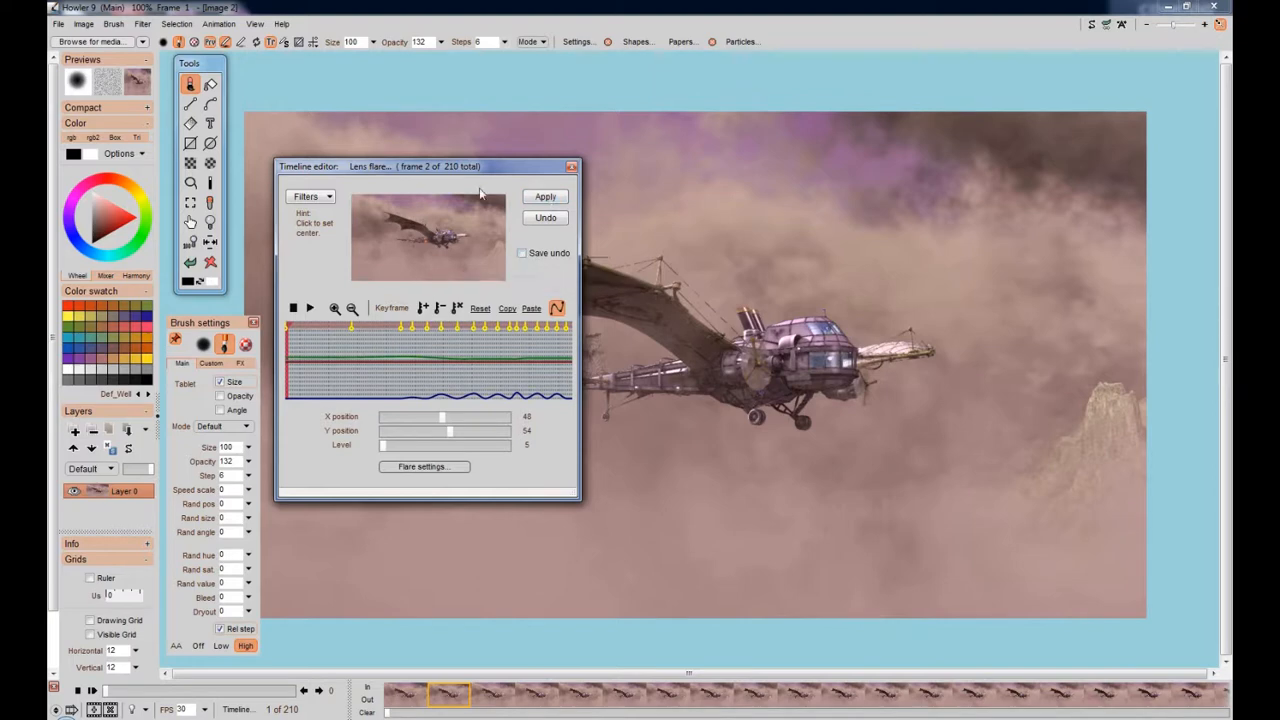
left_click_drag(490, 172, 293, 298)
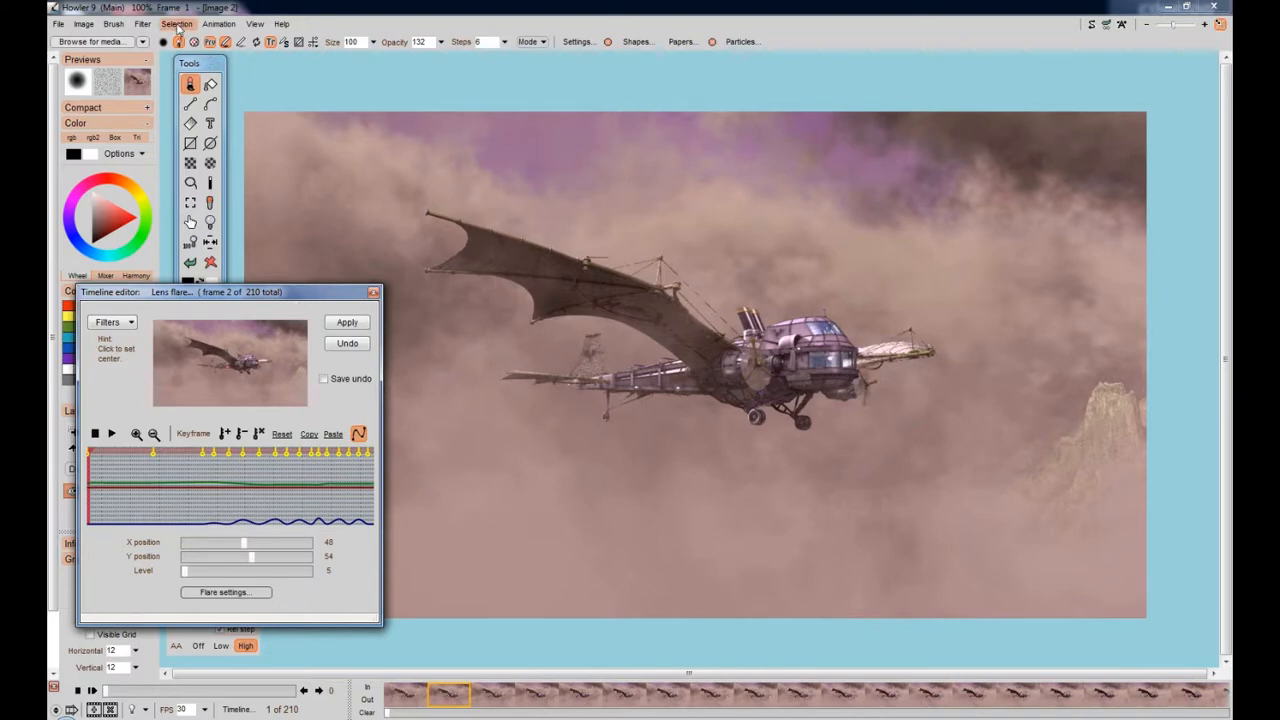
left_click(211, 24)
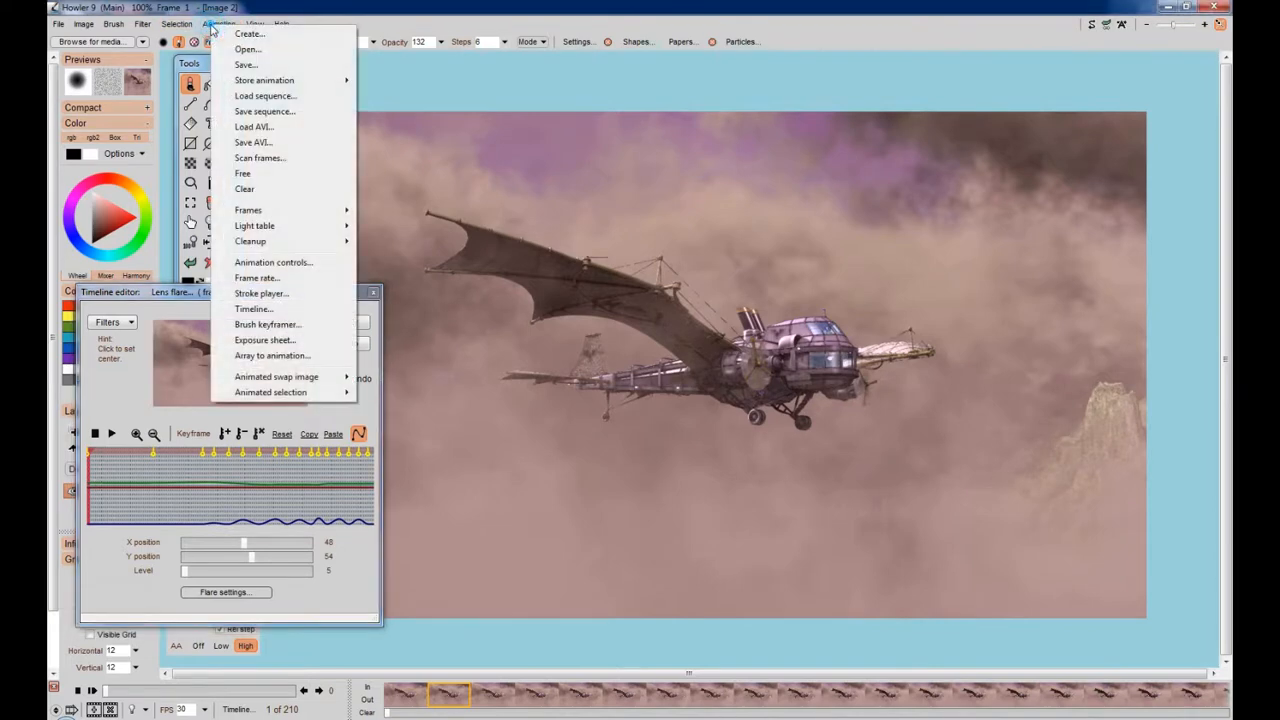
mouse_move(254, 82)
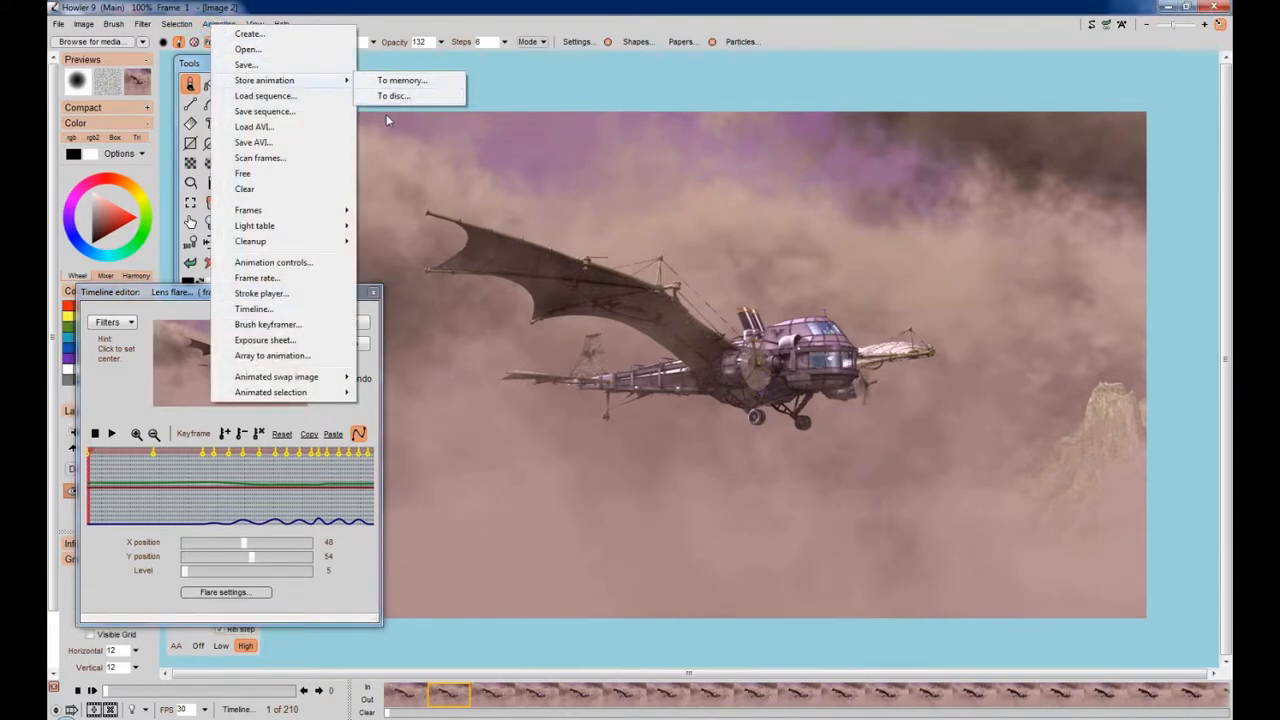
left_click(409, 80)
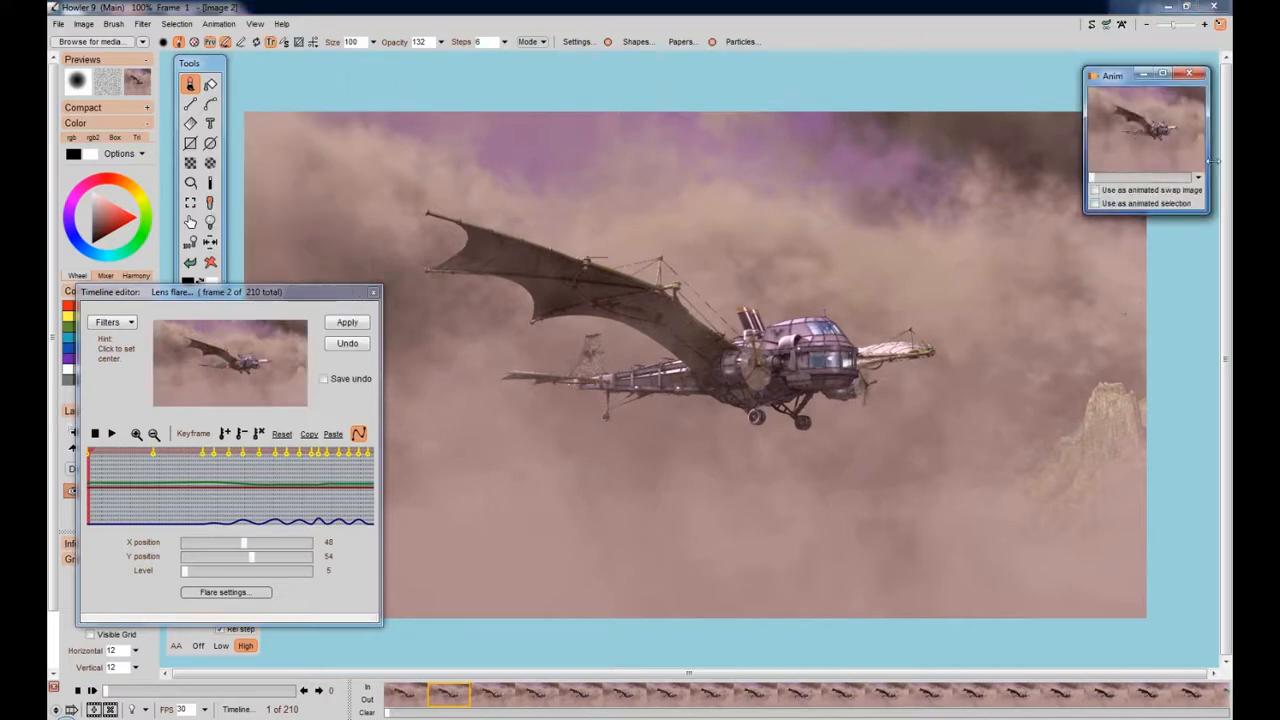
Apply the keyframed lens flare to the whole animation and play back the result
left_click_drag(330, 292, 507, 175)
left_click(512, 218)
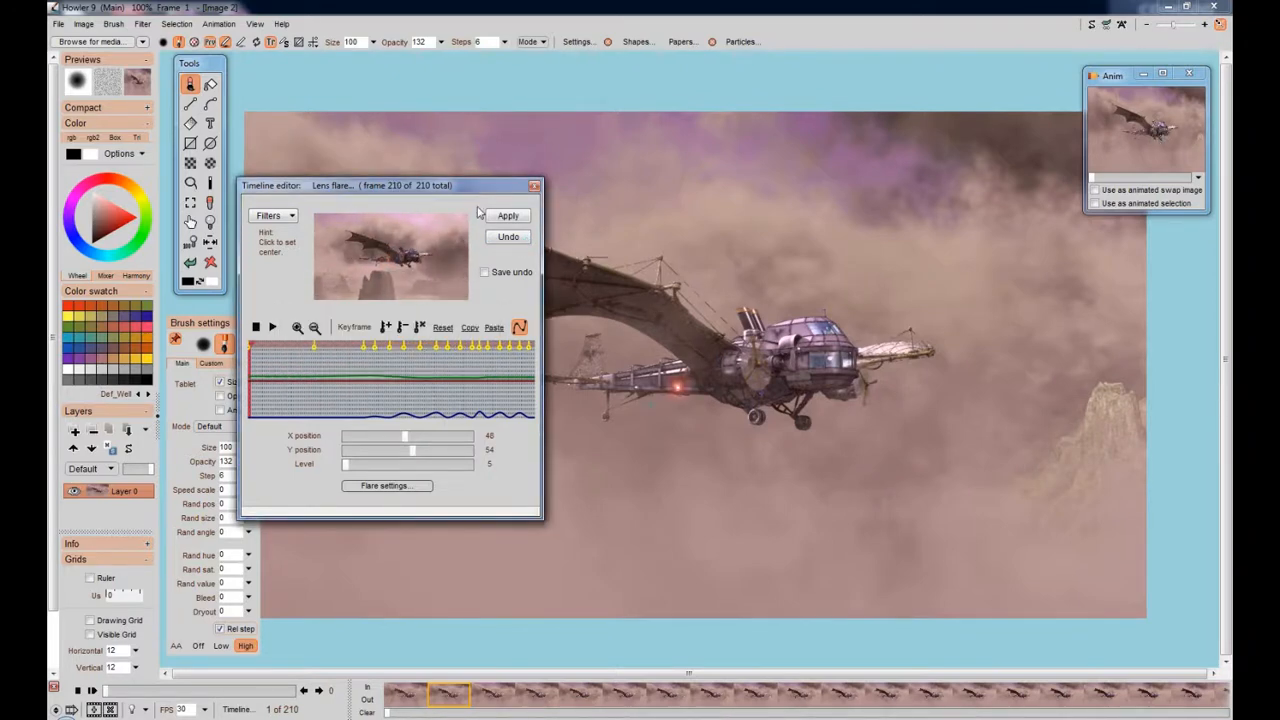
left_click(534, 185)
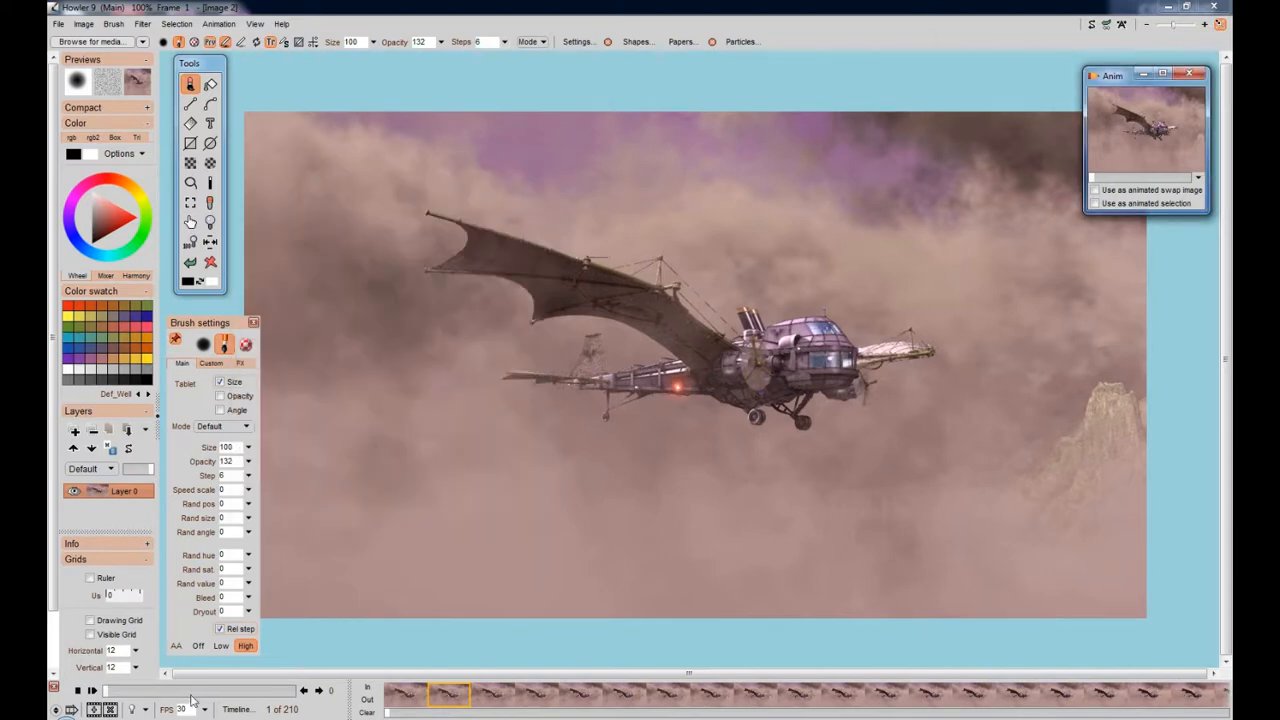
left_click(92, 690)
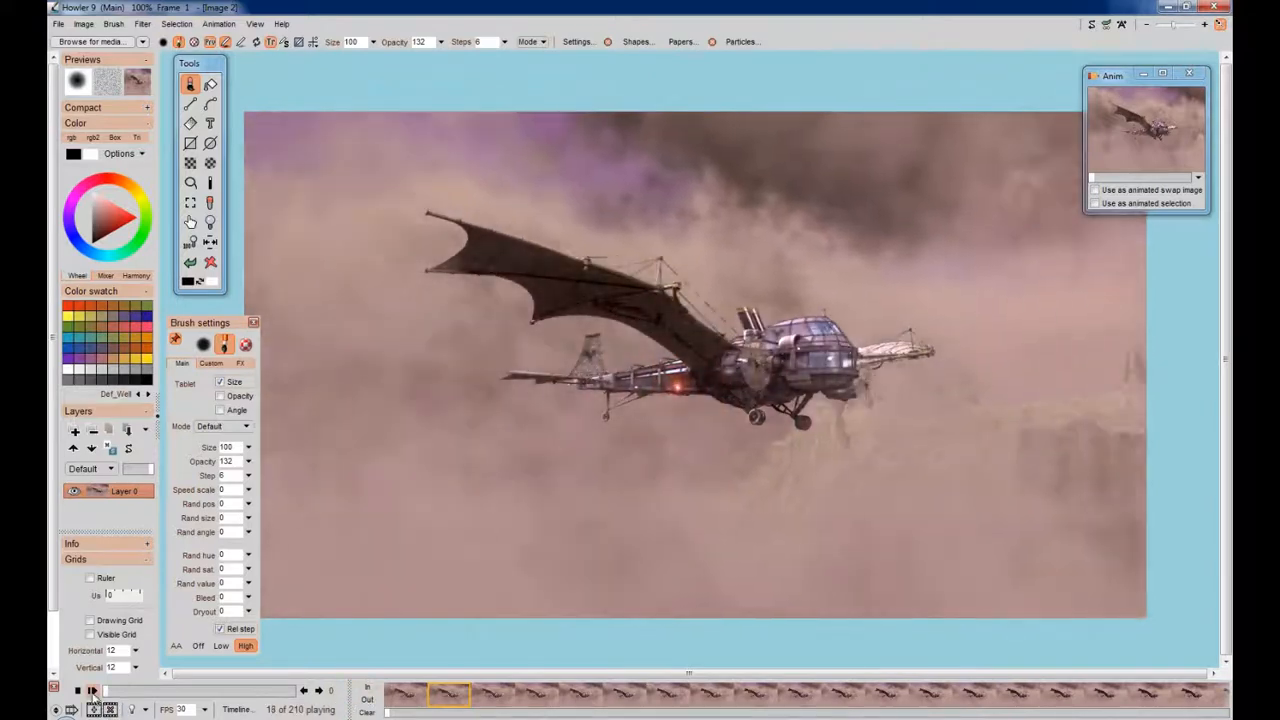
left_click(78, 690)
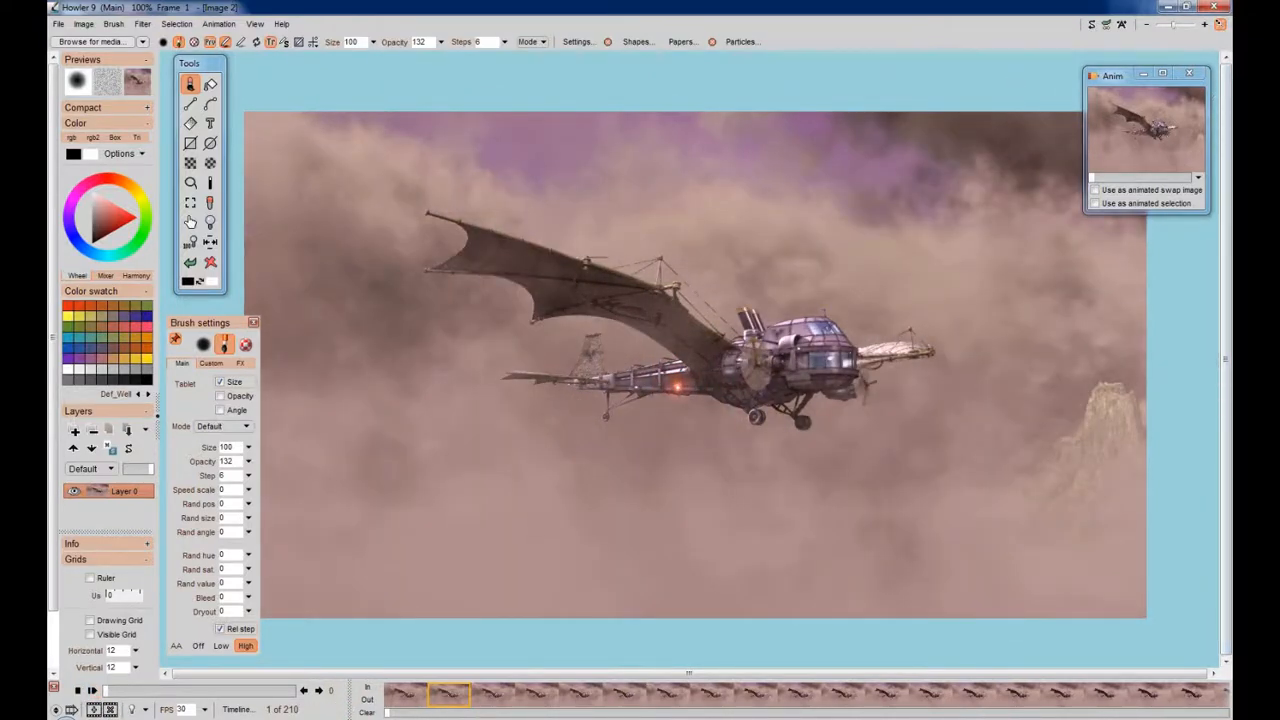
Store the flared animation to memory and place its window below the first stored animation
left_click(213, 24)
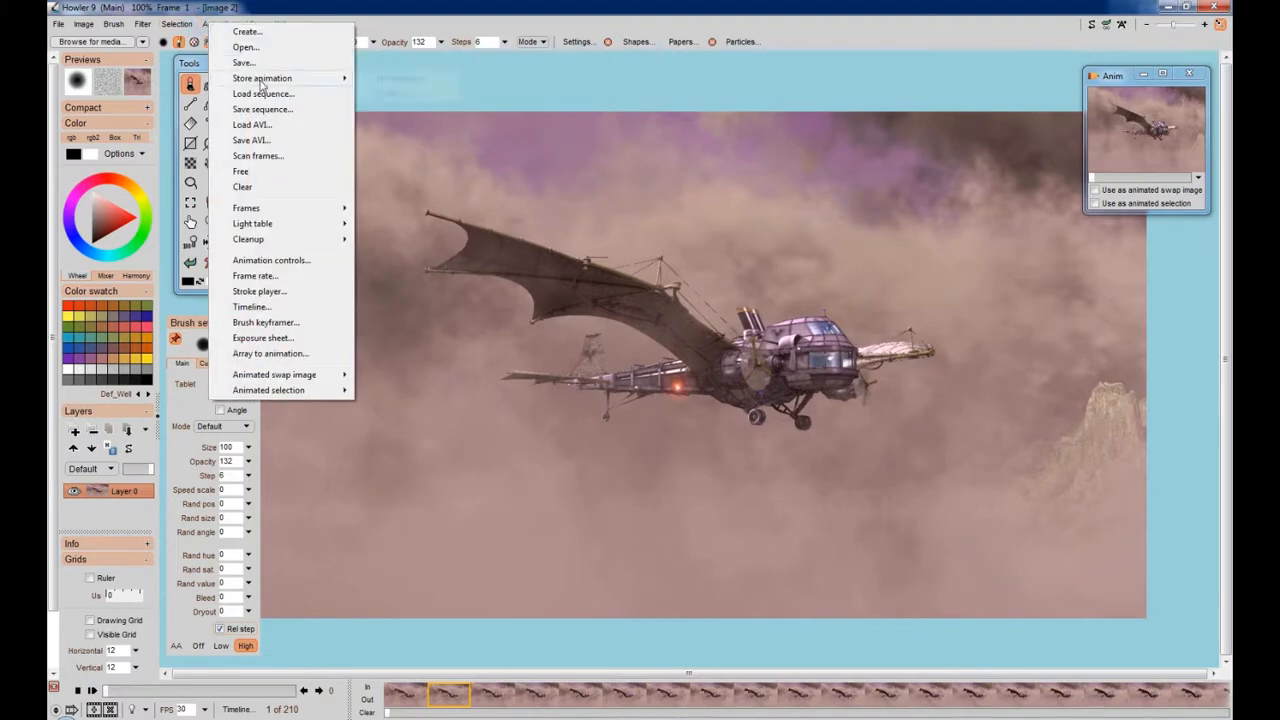
mouse_move(262, 80)
left_click(394, 80)
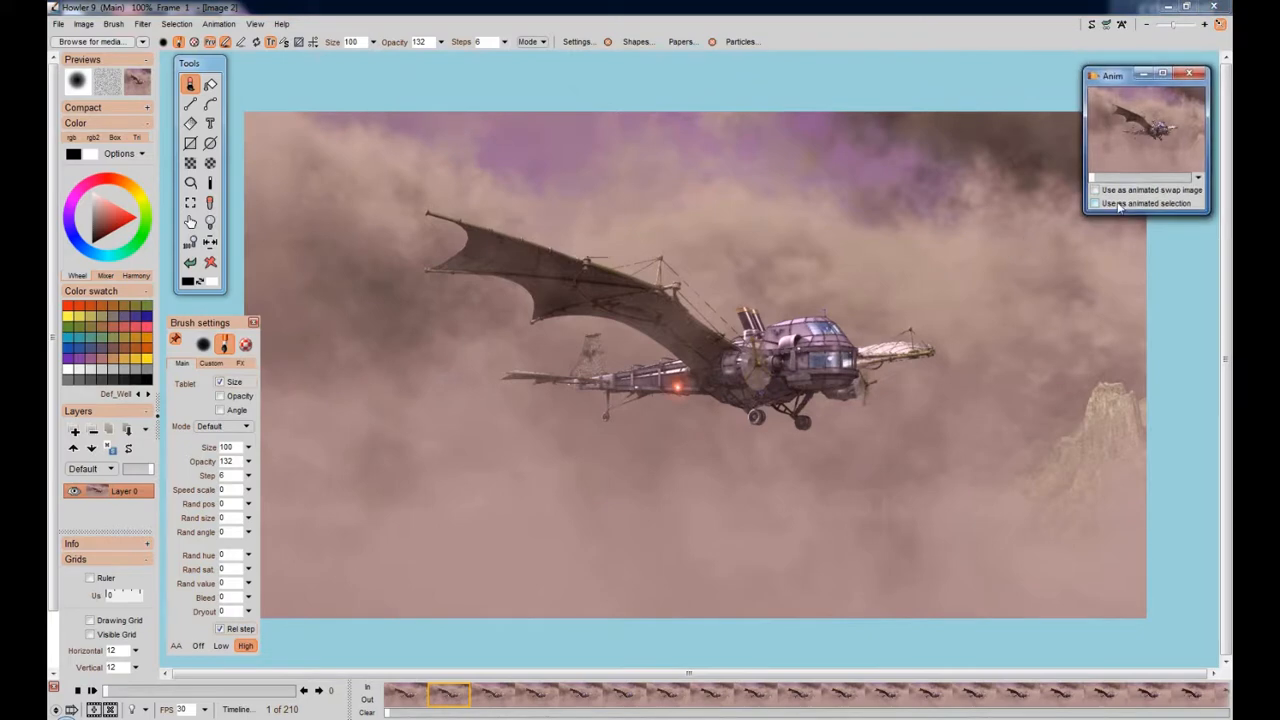
left_click_drag(1117, 83, 1118, 235)
Restore the stored animation without the flare, replacing the current one, and play it back
left_click(1147, 136)
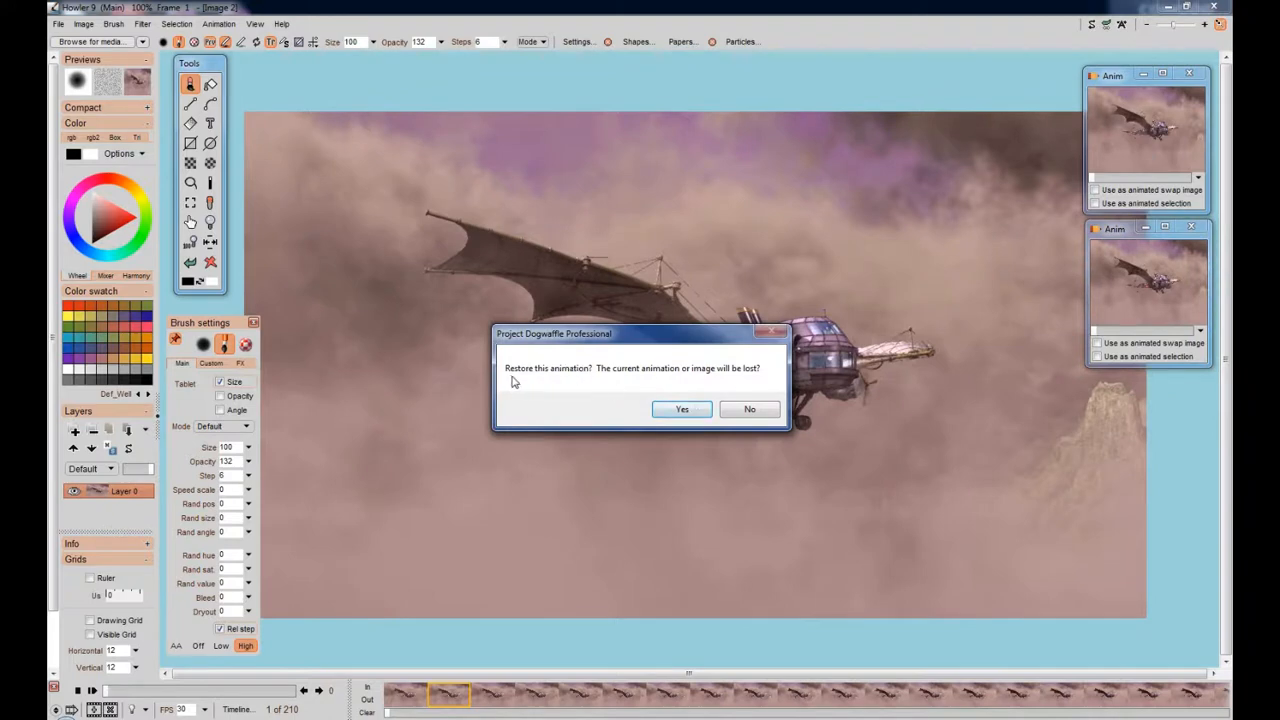
left_click(688, 411)
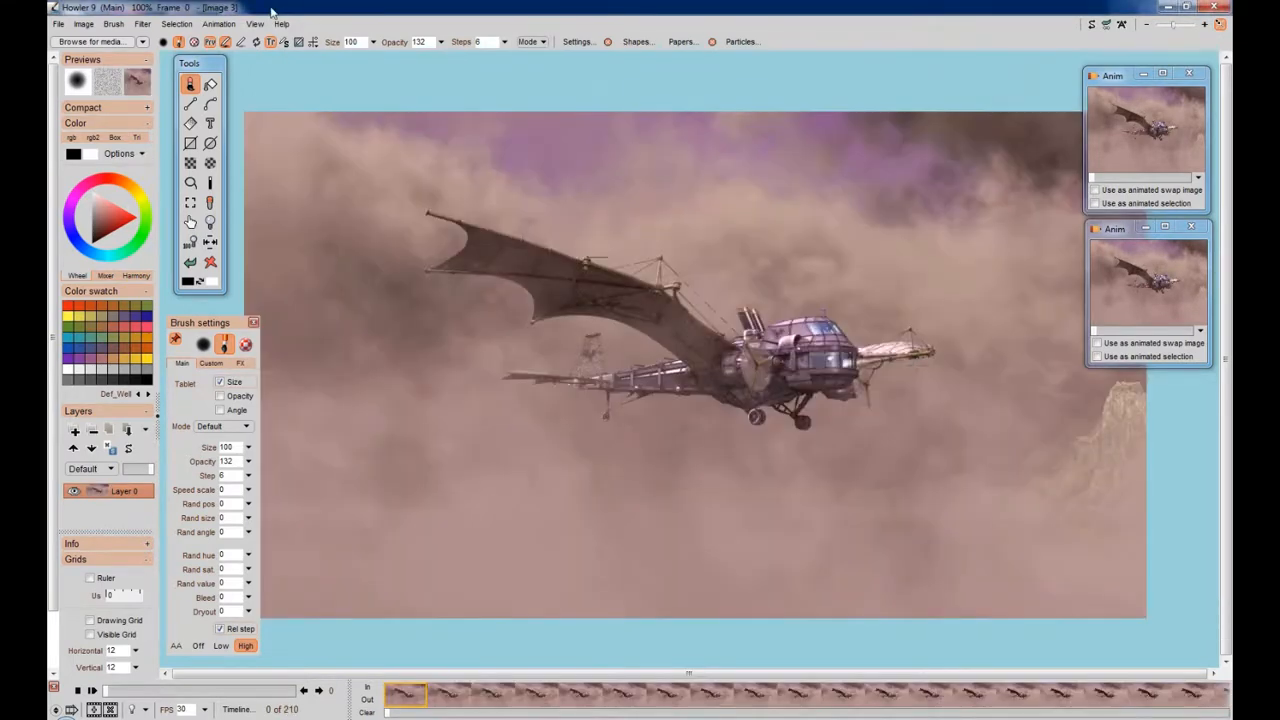
left_click(91, 690)
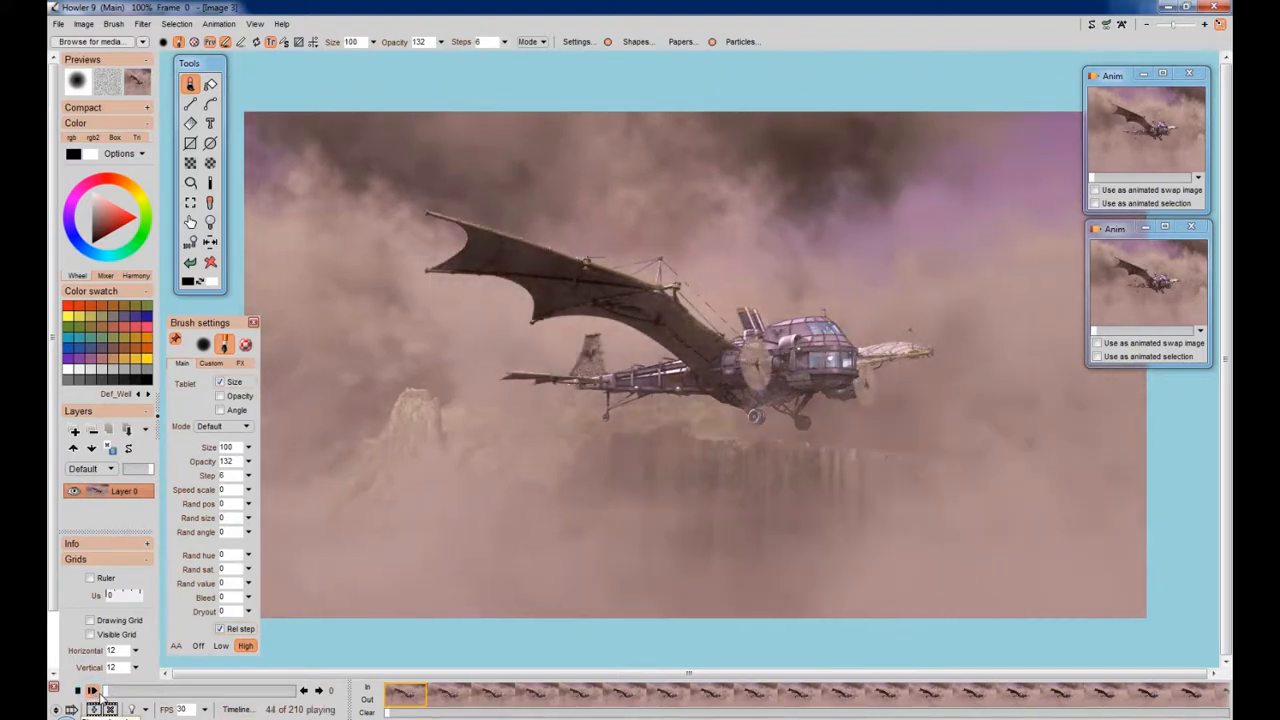
left_click(77, 690)
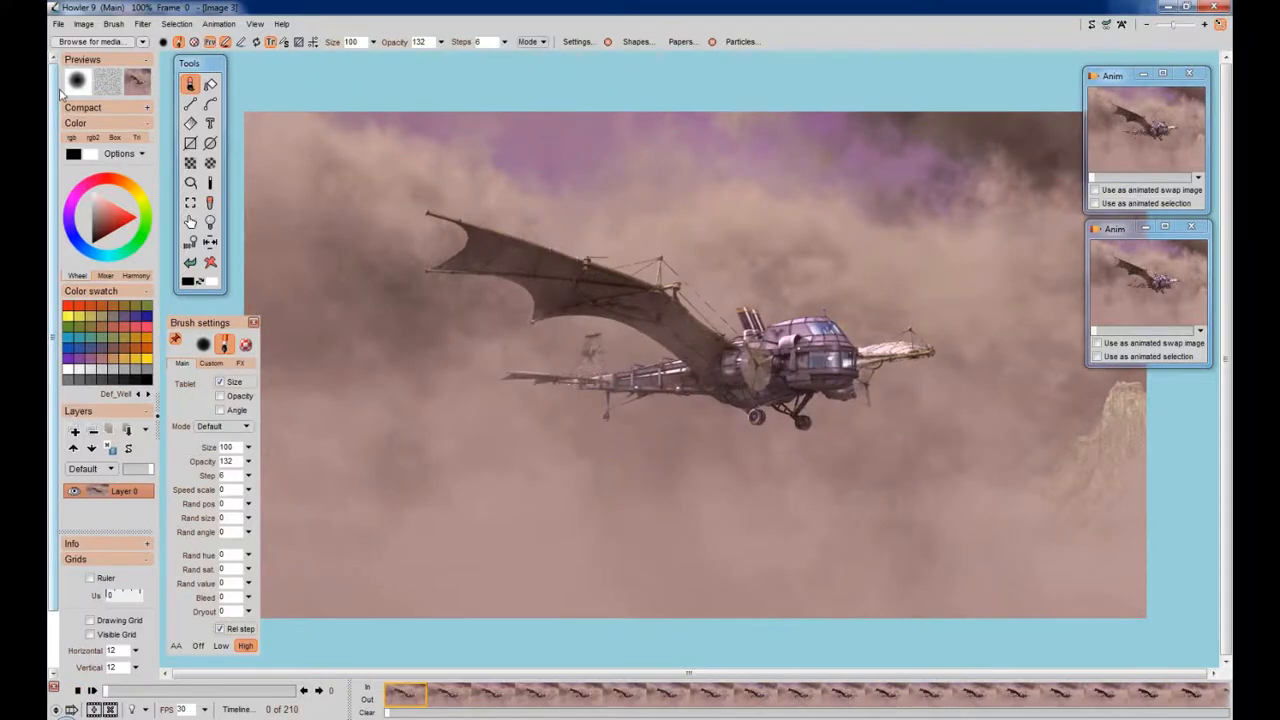
Open the timeline editor over the animation and view its list of available filters
left_click(240, 709)
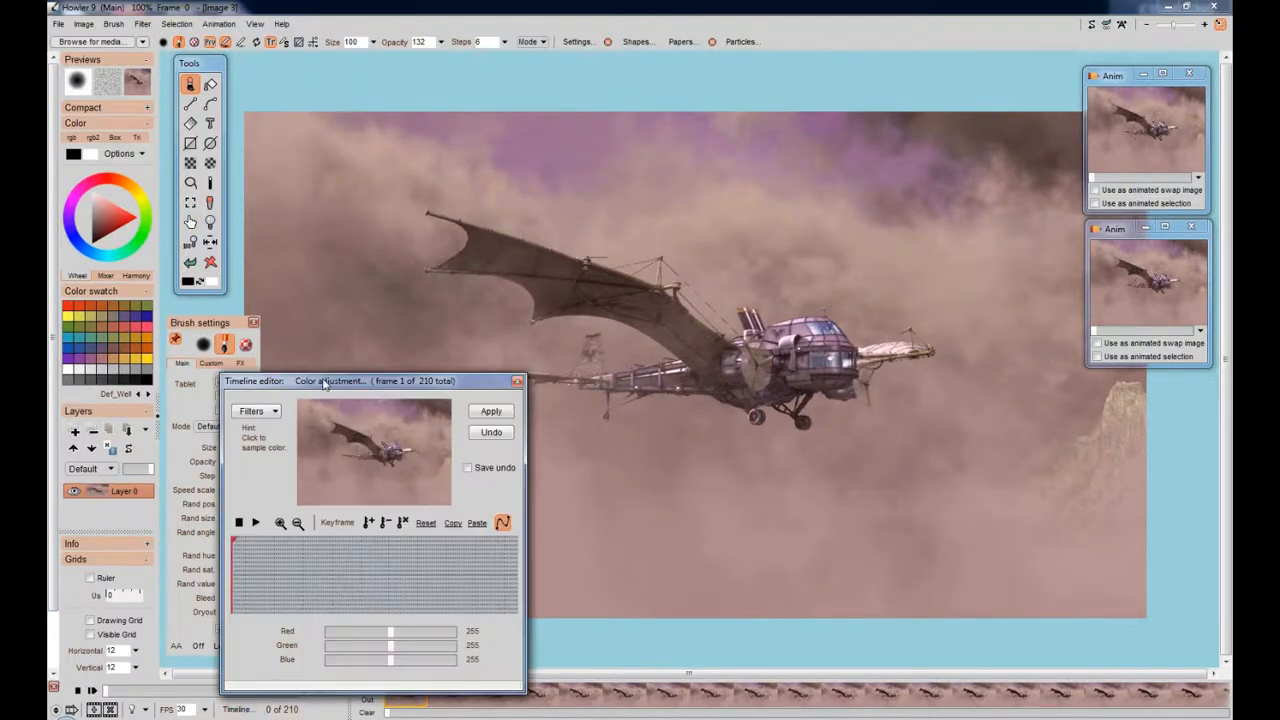
left_click_drag(333, 388, 395, 233)
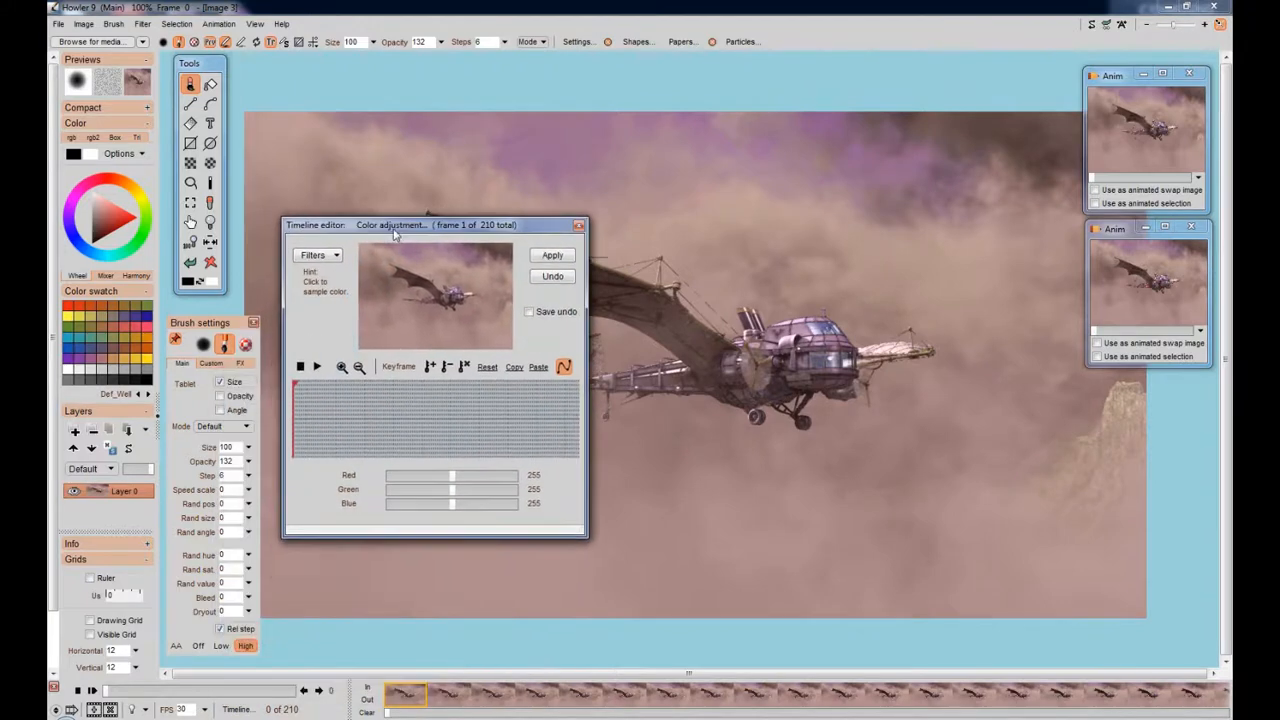
left_click(337, 256)
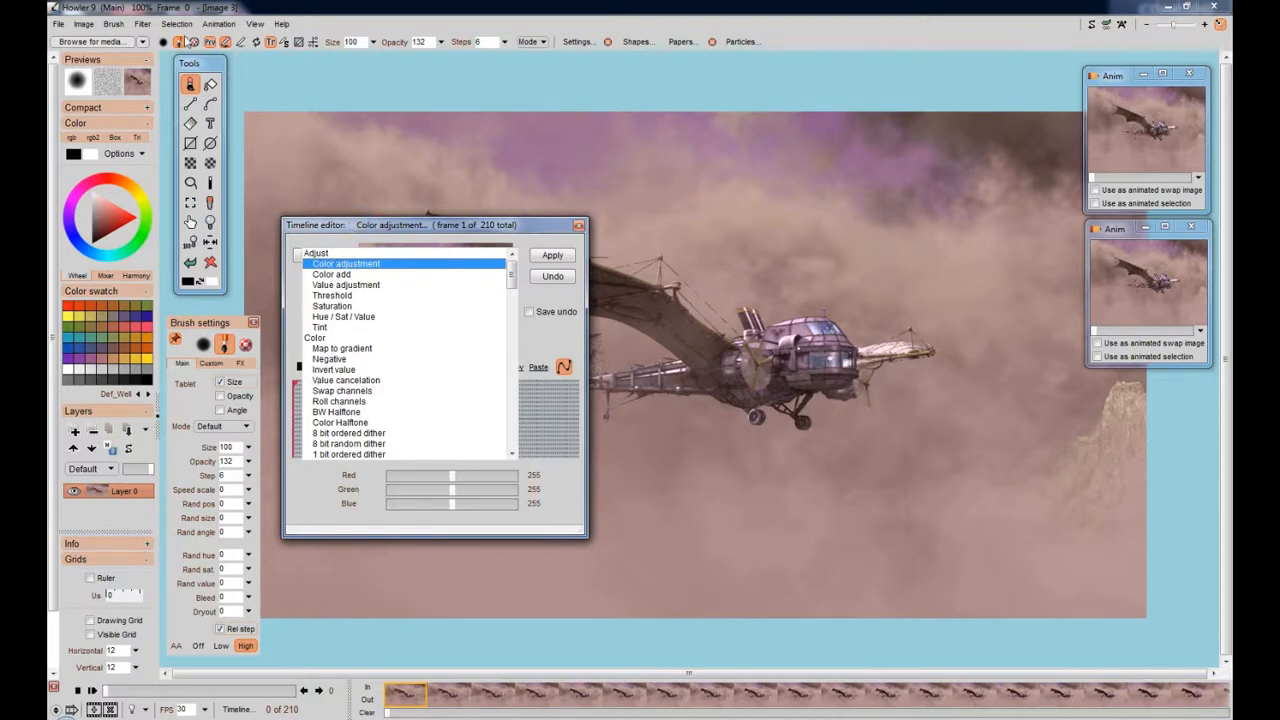
Examine the standard Adjust filters, inspect the Adjust all color matrix with its animate option, and cancel it
left_click(218, 23)
left_click(218, 23)
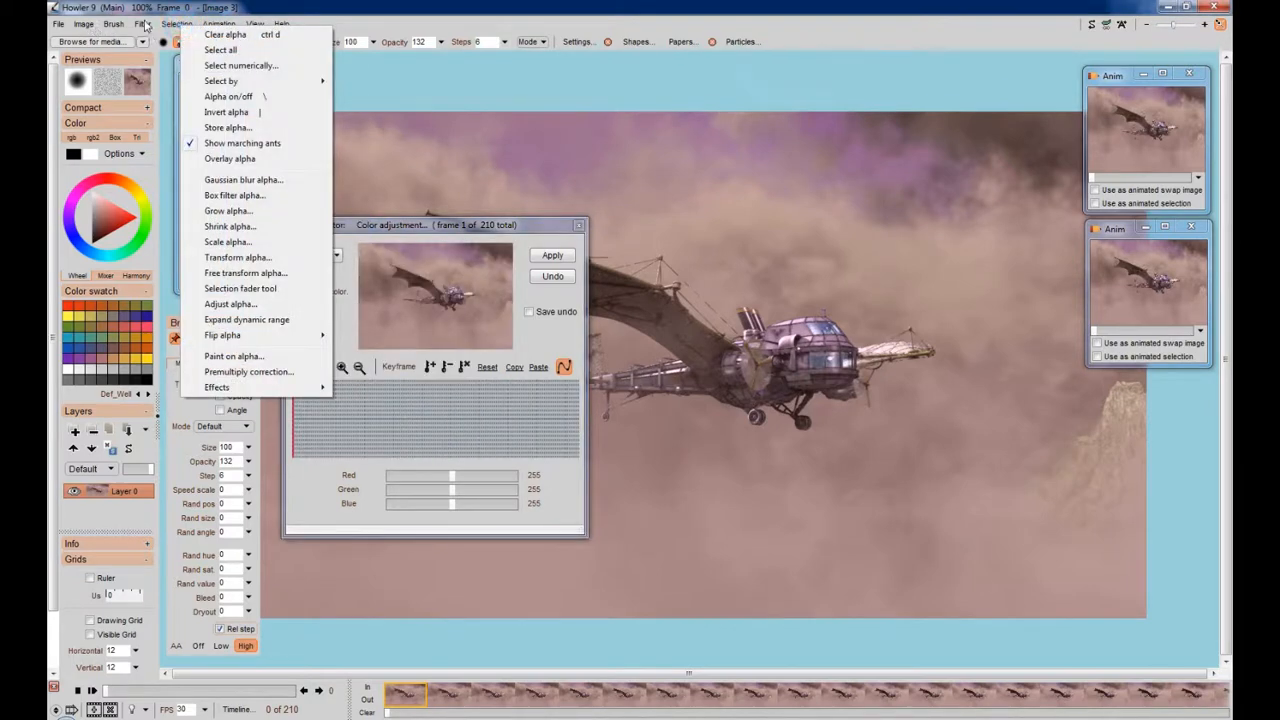
mouse_move(145, 25)
mouse_move(180, 50)
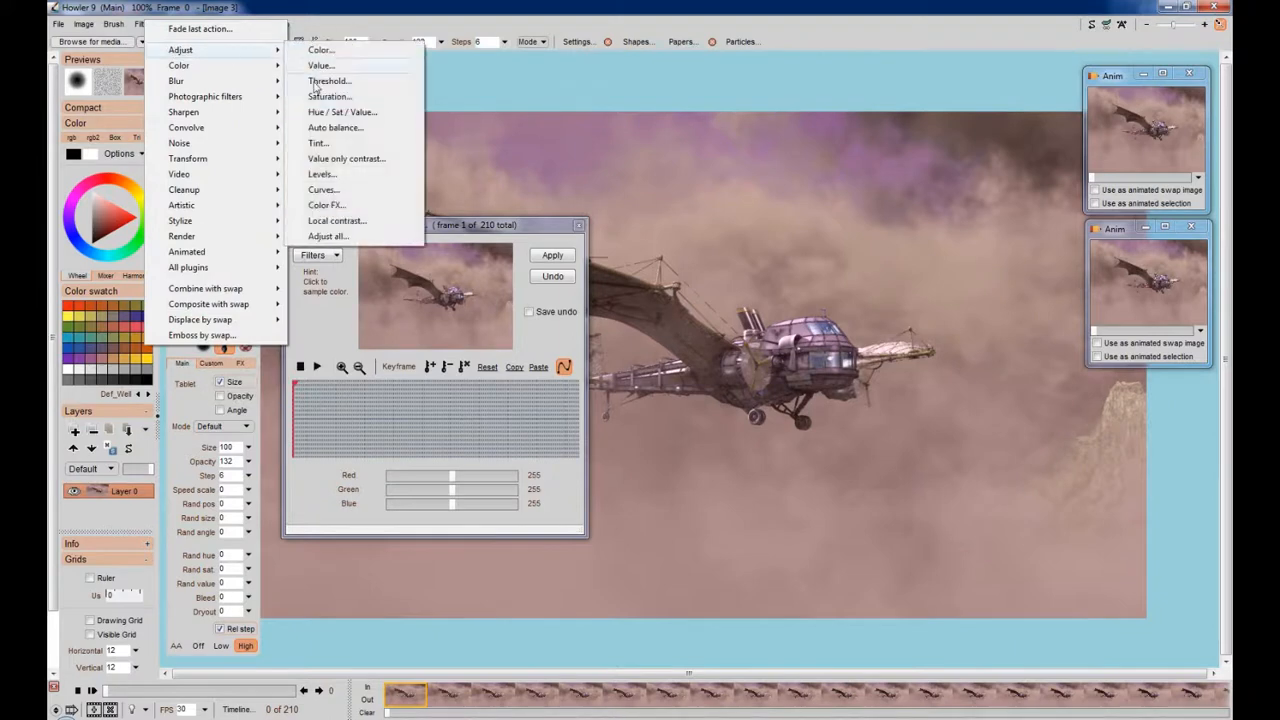
left_click(330, 237)
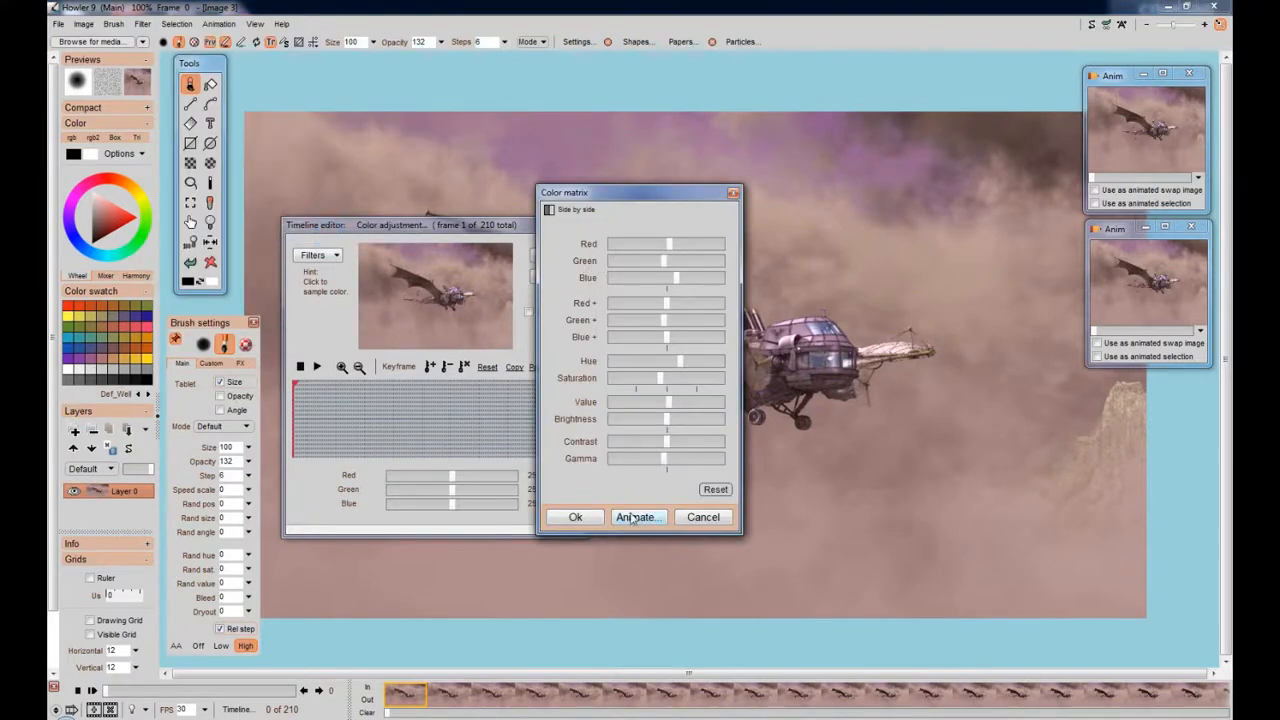
left_click(703, 517)
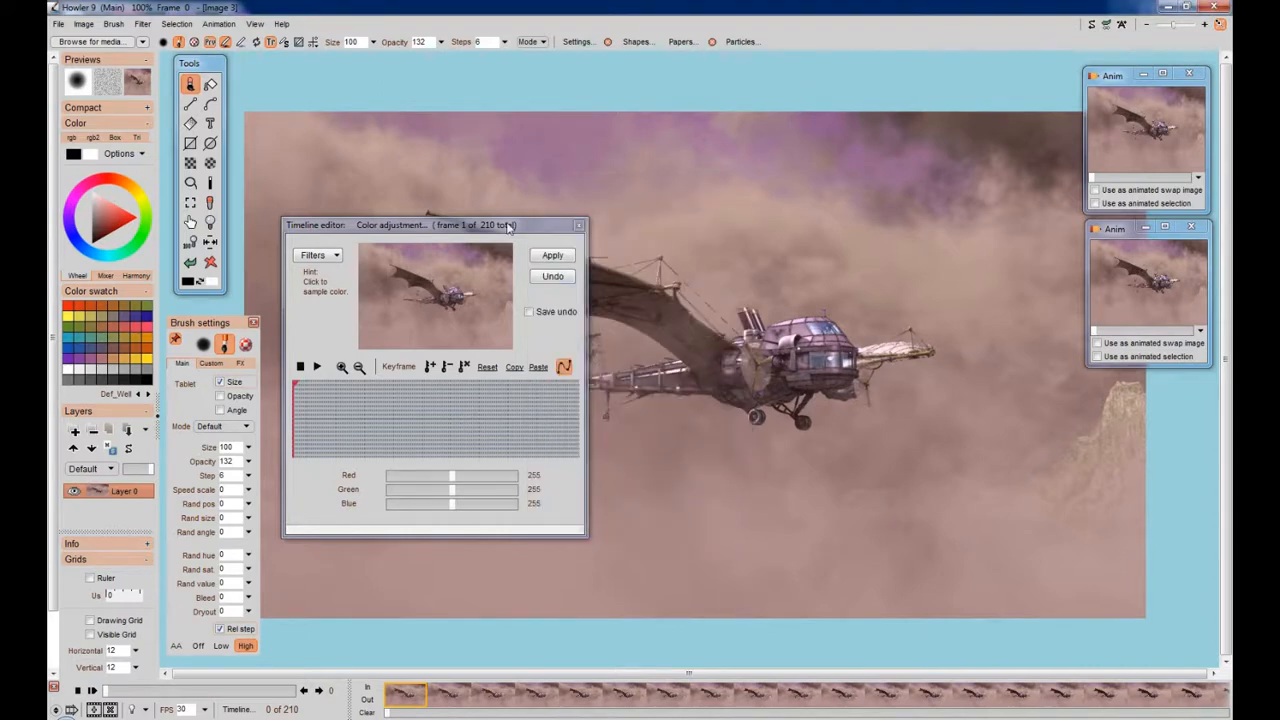
Switch the timeline editor to the Threshold filter and set the threshold to 82
left_click_drag(508, 226, 498, 191)
left_click(326, 219)
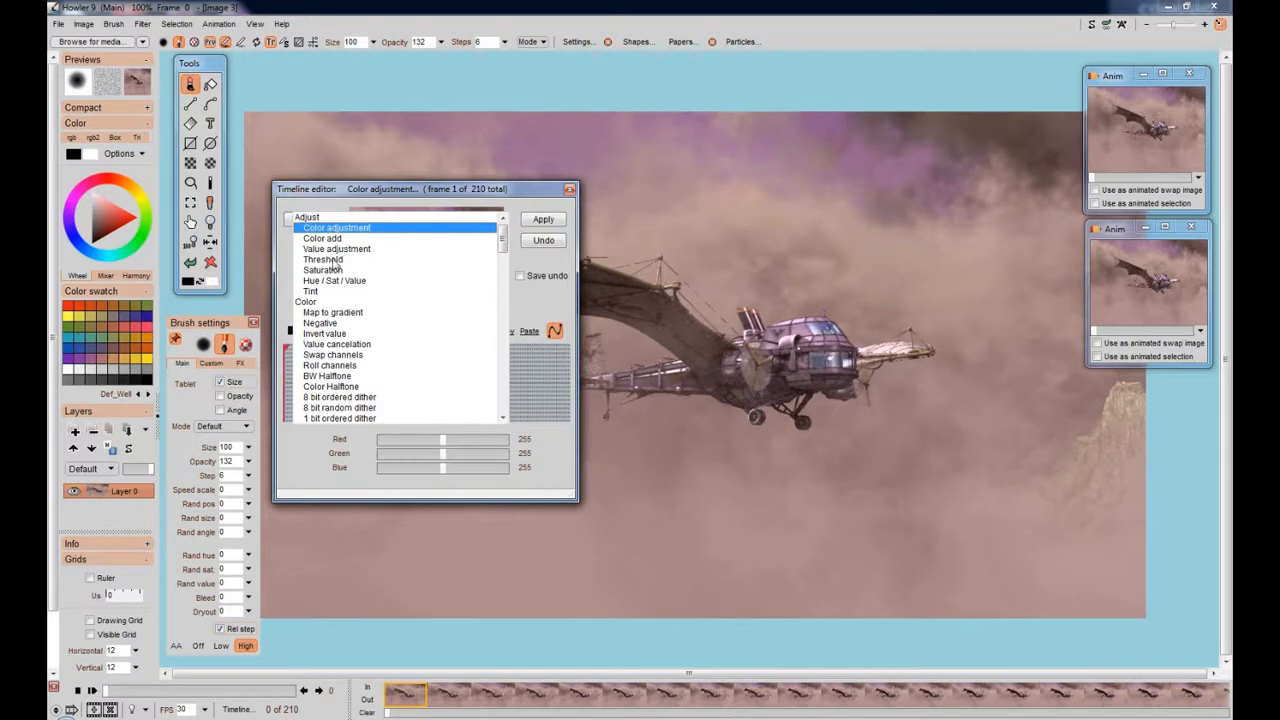
left_click(330, 260)
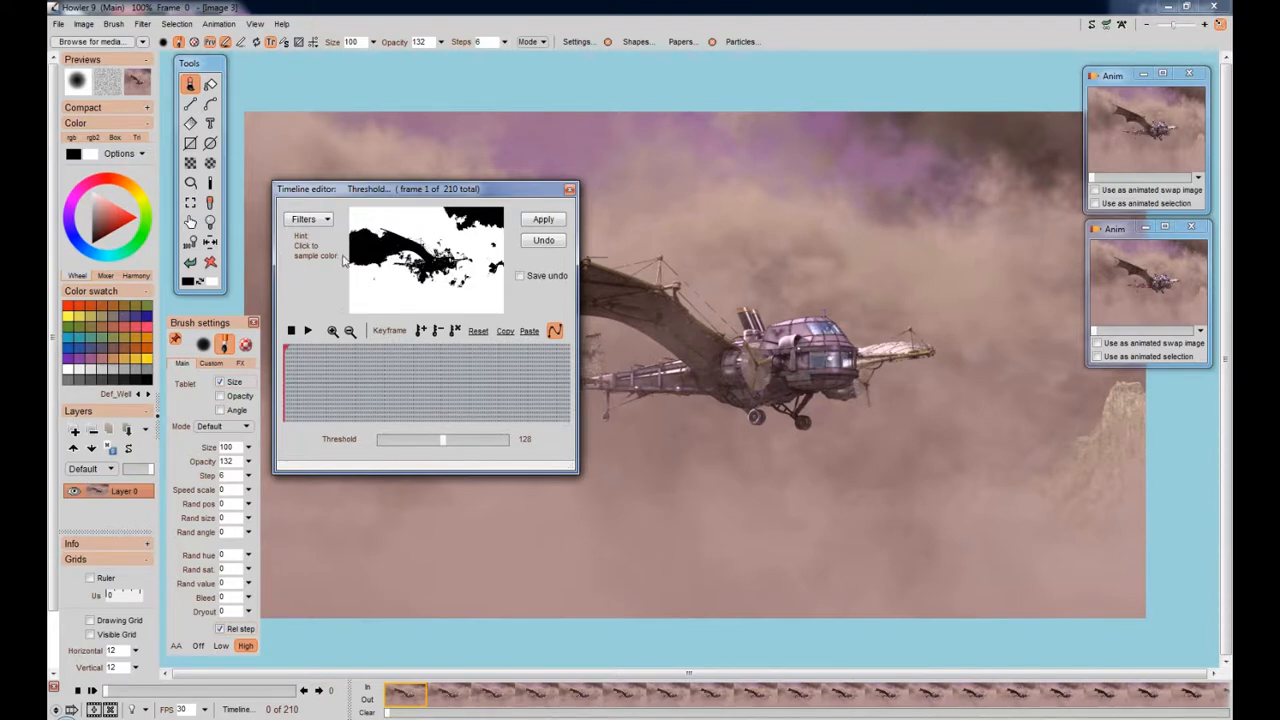
left_click(327, 220)
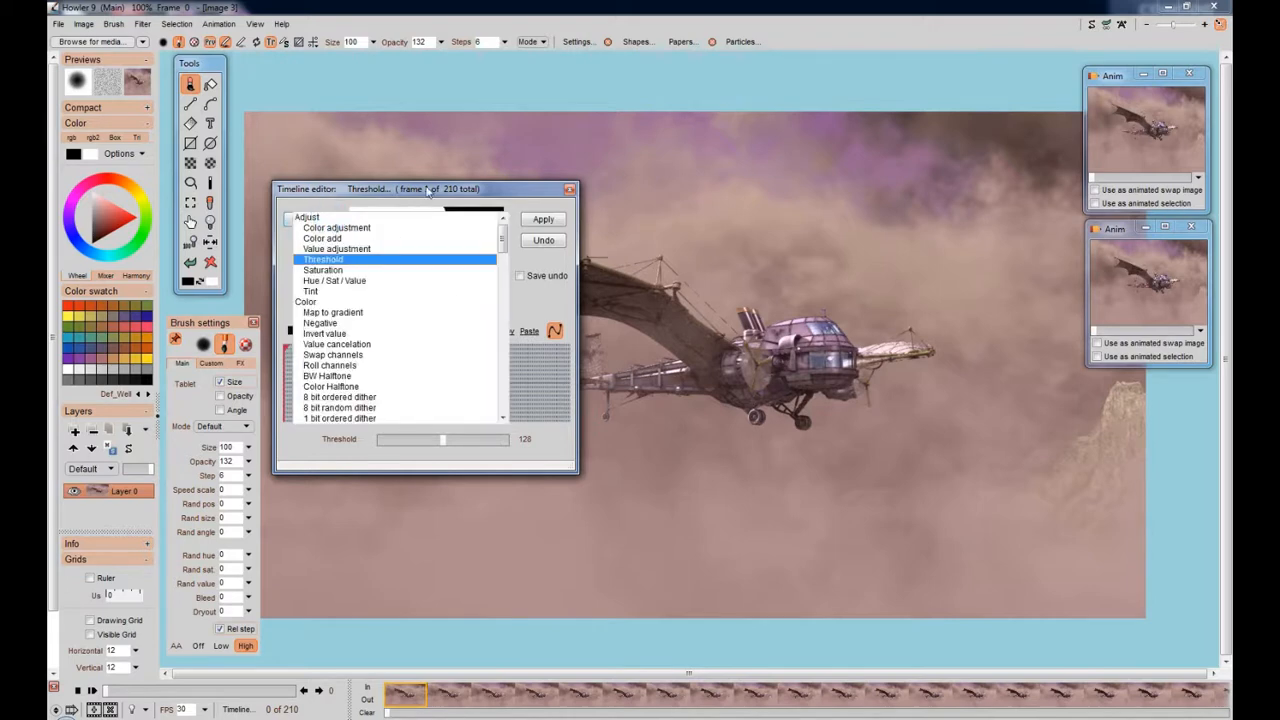
left_click(328, 259)
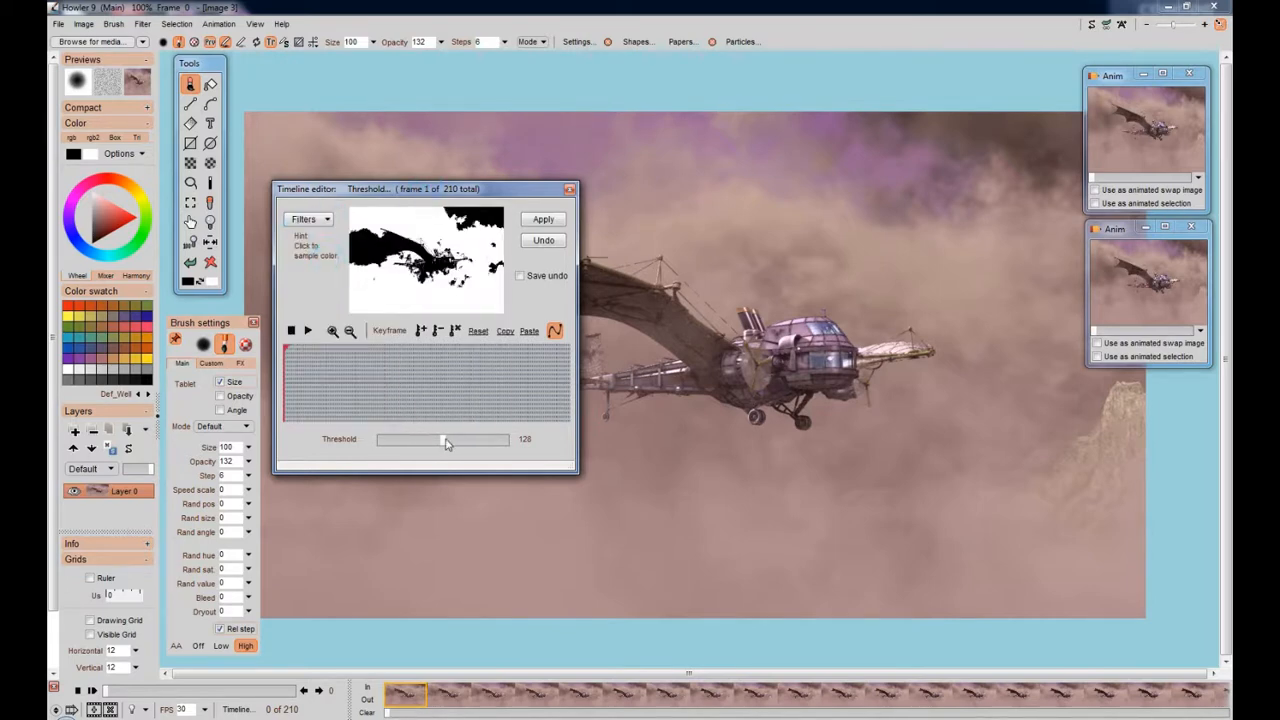
mouse_move(442, 451)
left_mouse_down()
mouse_move(414, 450)
mouse_move(456, 450)
mouse_move(421, 450)
left_mouse_up()
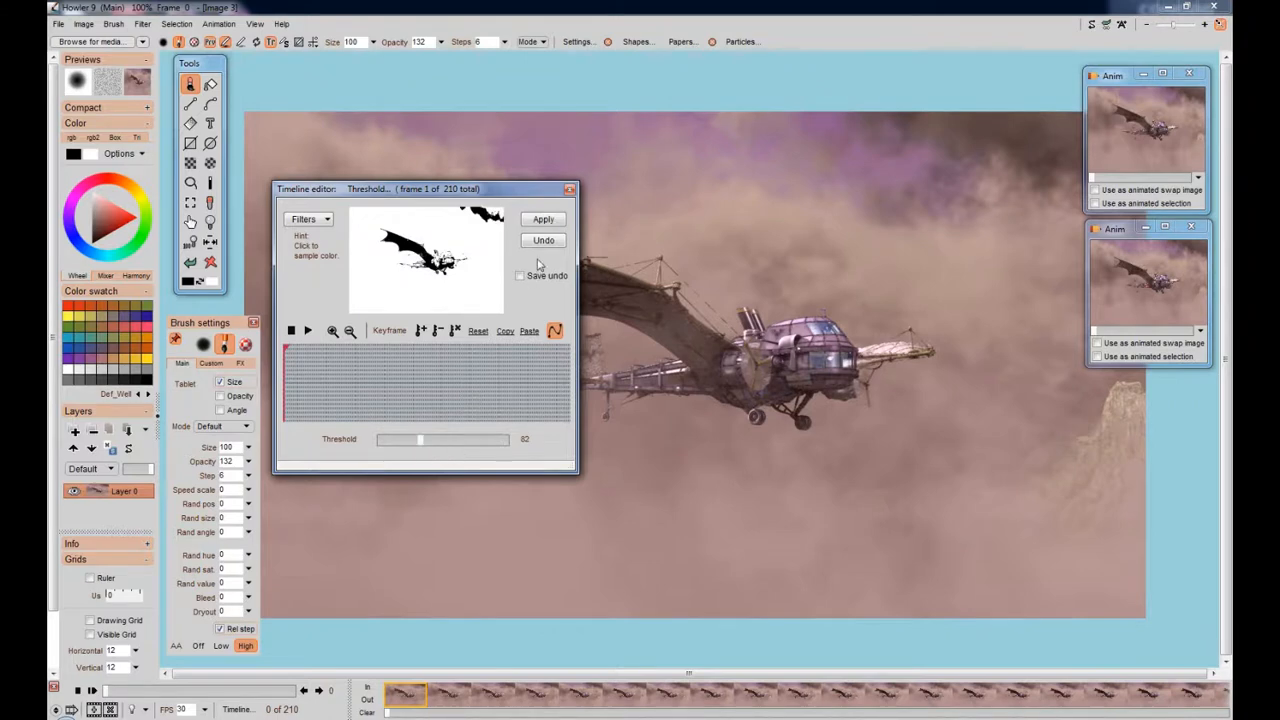
Apply the threshold to the whole animation, close the timeline editor, and play back the result
left_click(543, 221)
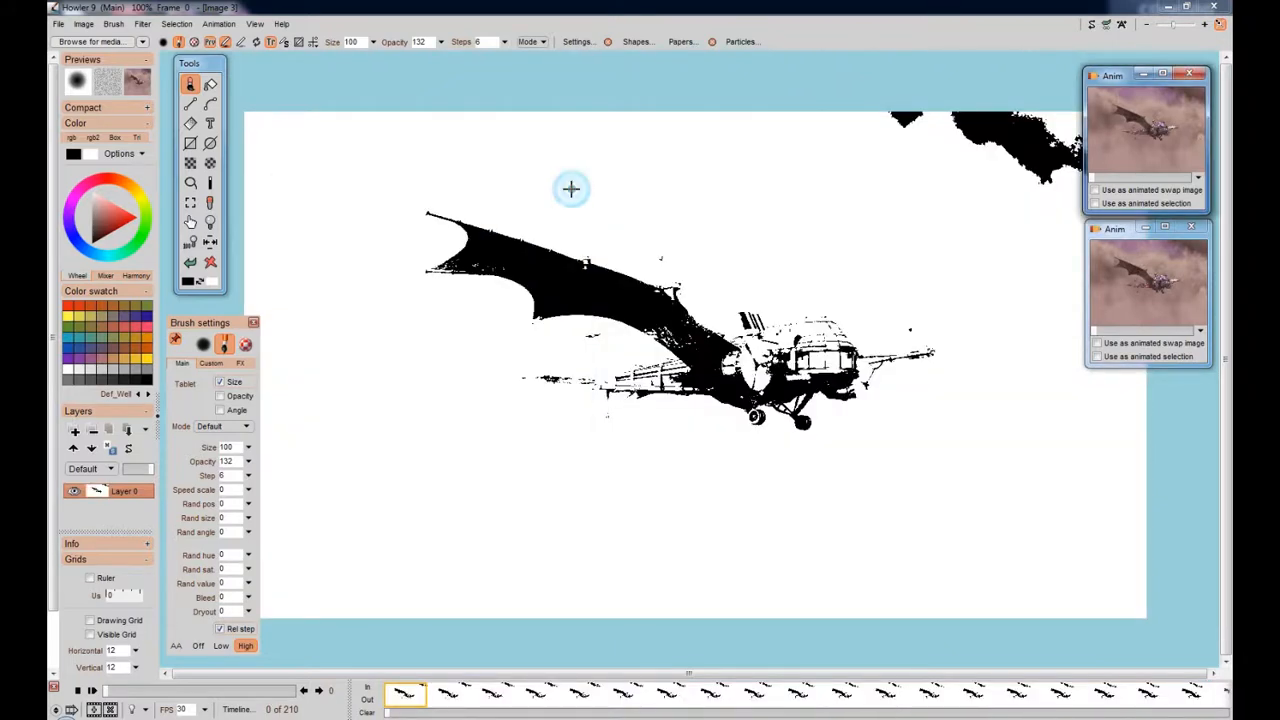
left_click(569, 189)
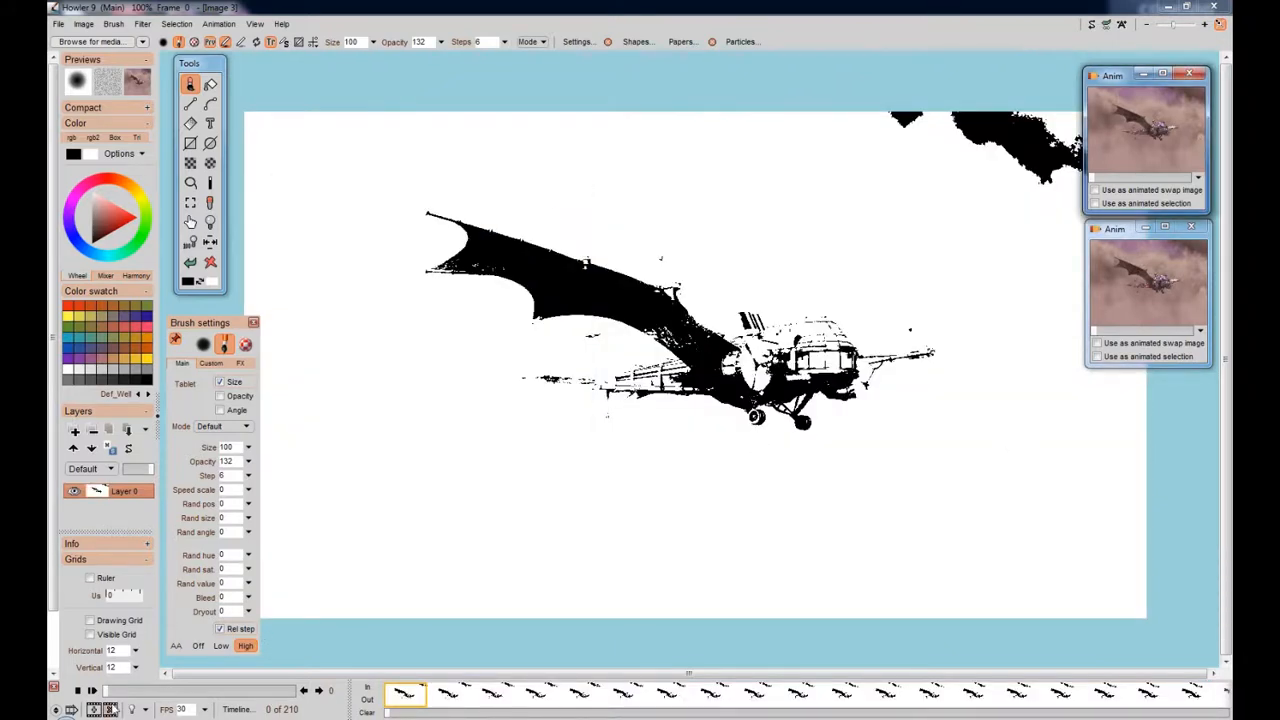
left_click(92, 690)
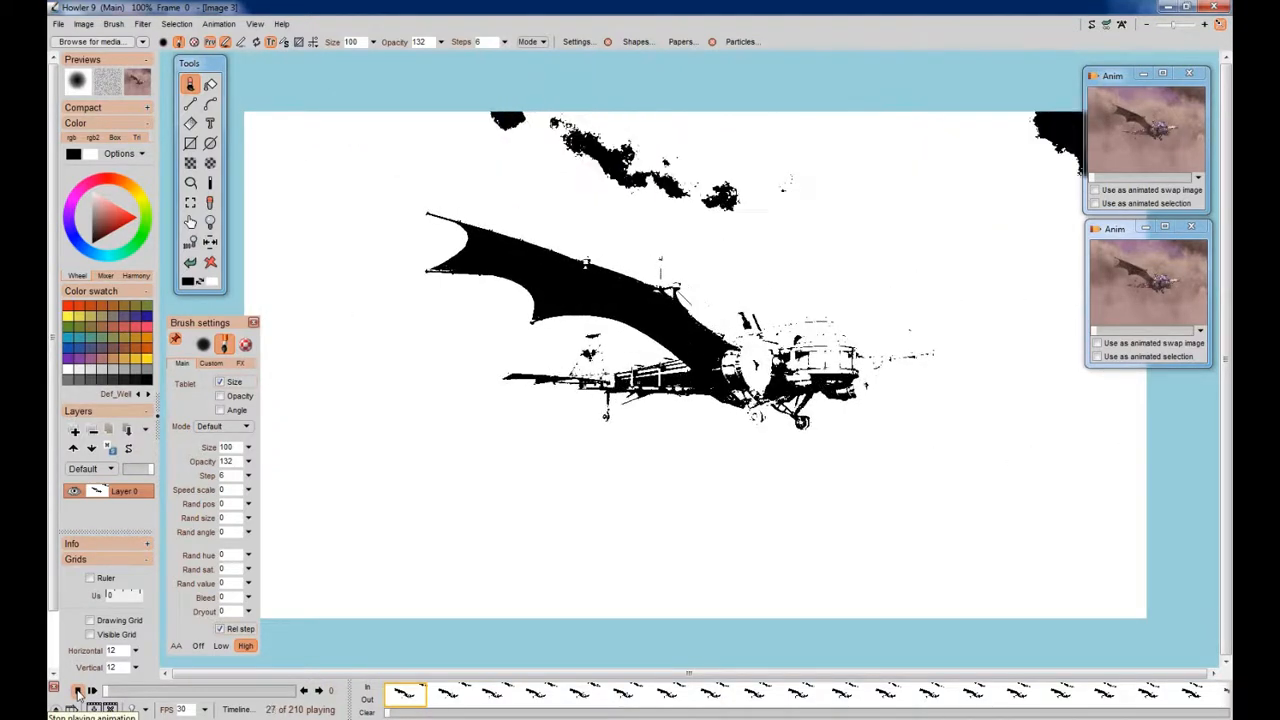
left_click(78, 691)
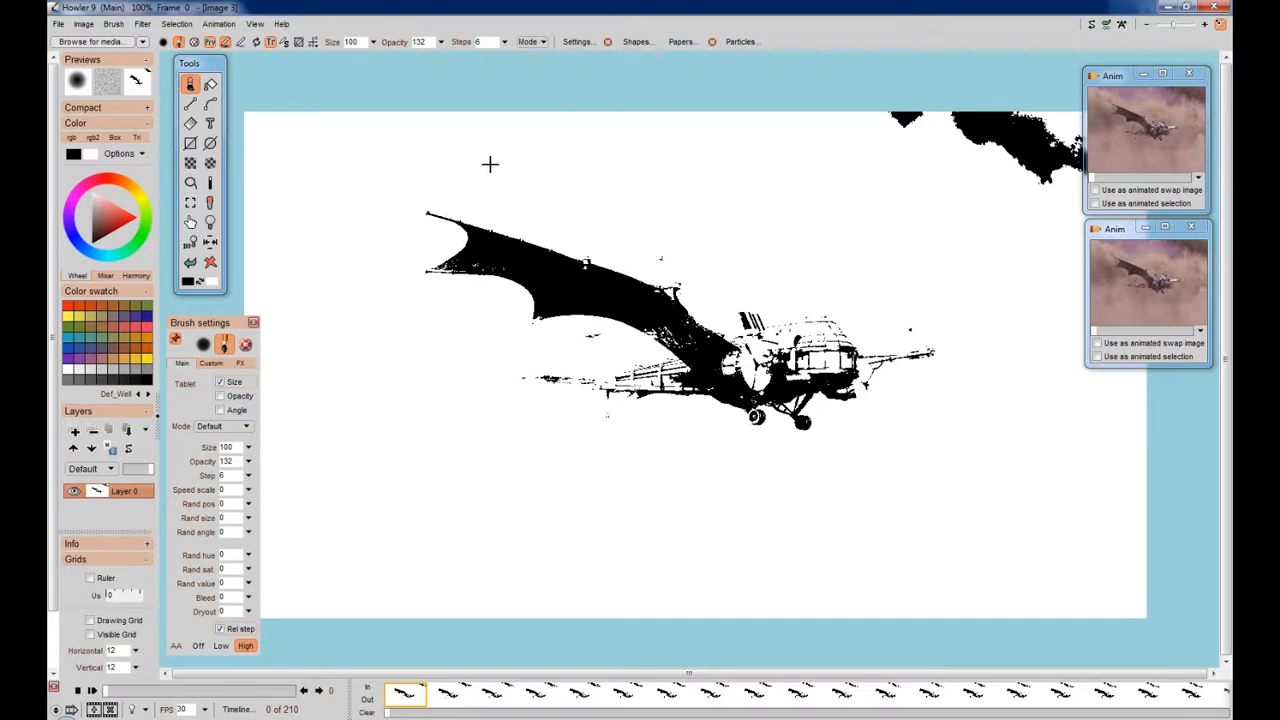
Lasso a freehand area in the sky above the wing and store it as an alpha, placing its window over the canvas
left_click(190, 184)
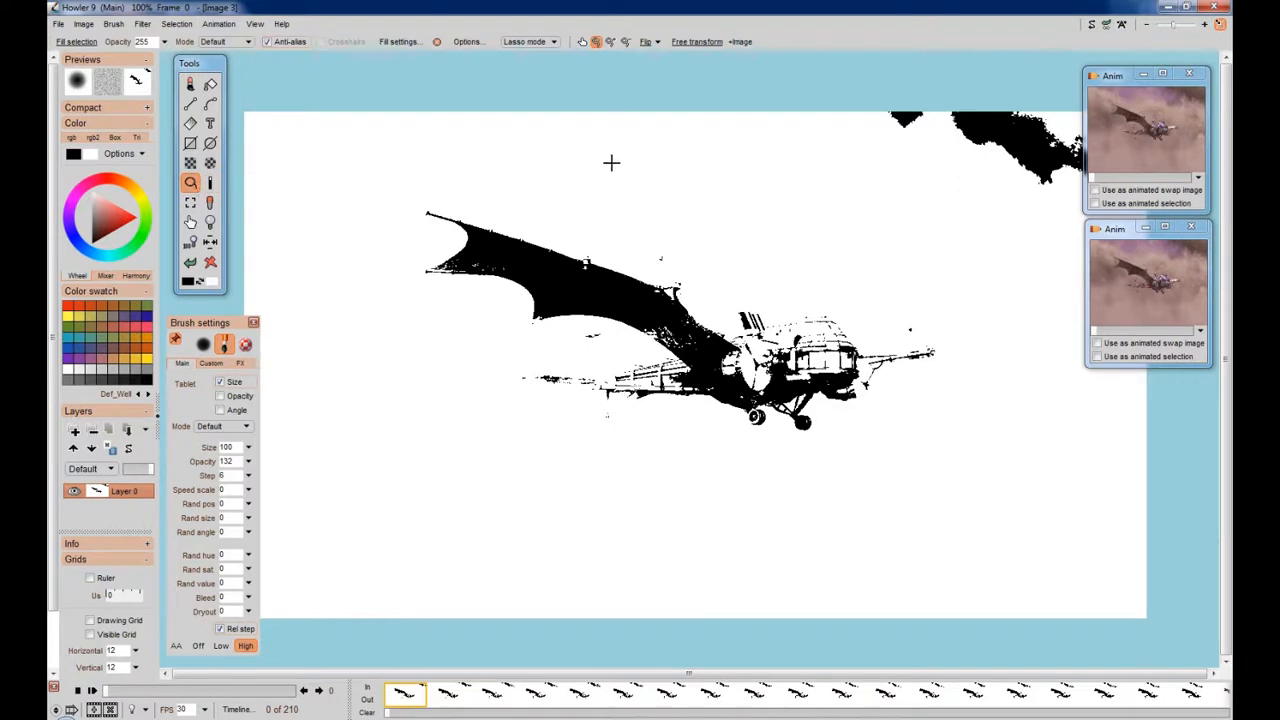
mouse_move(611, 162)
left_mouse_down()
mouse_move(775, 222)
mouse_move(702, 168)
mouse_move(603, 151)
mouse_move(586, 161)
mouse_move(612, 176)
left_mouse_up()
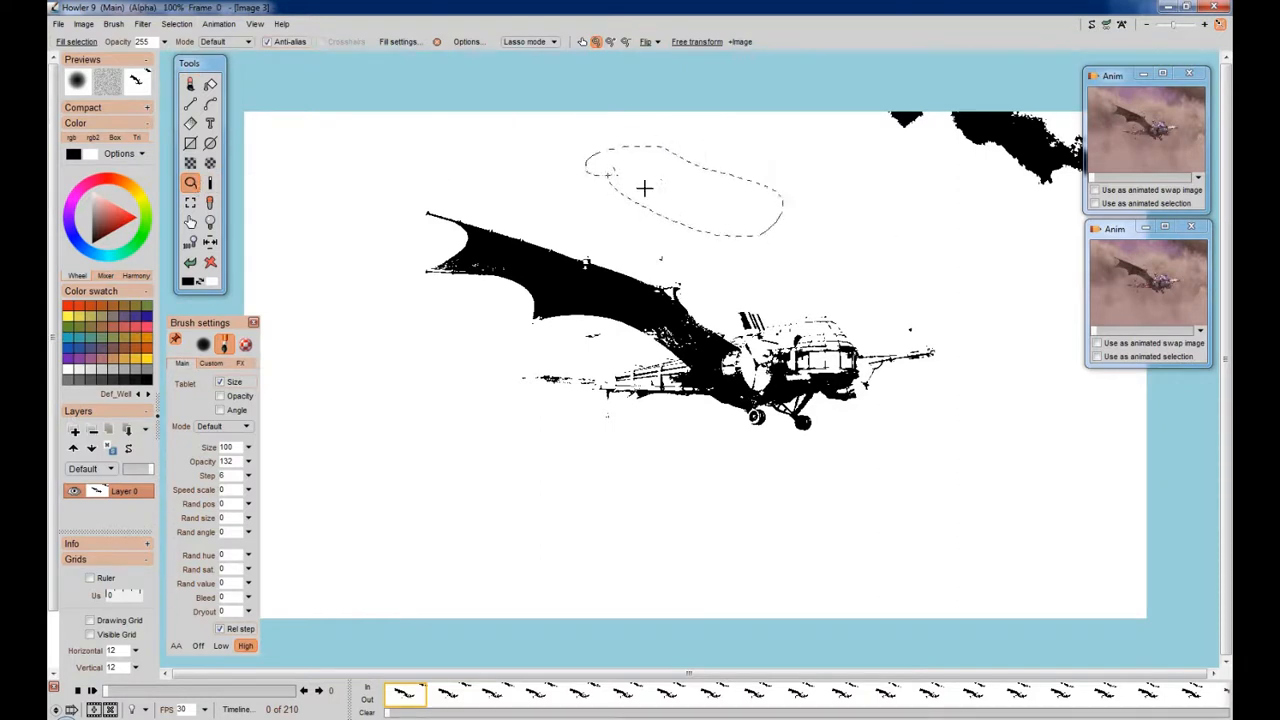
left_click(176, 23)
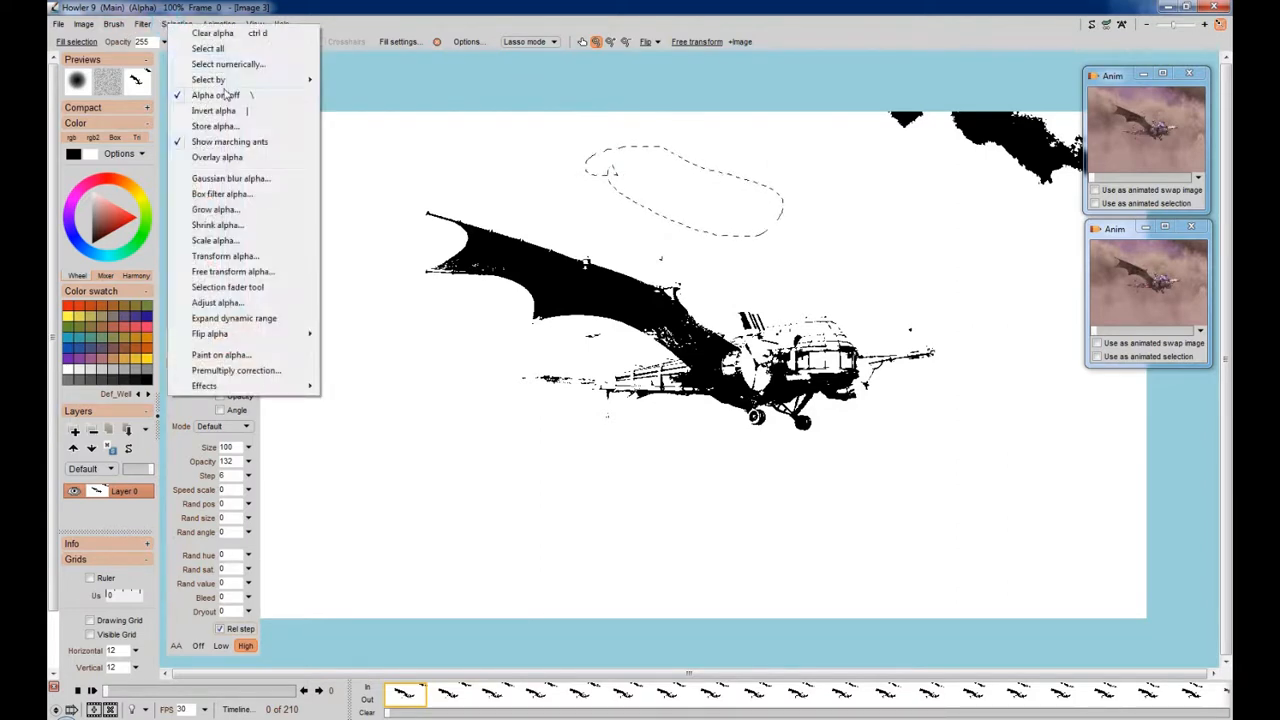
left_click(213, 126)
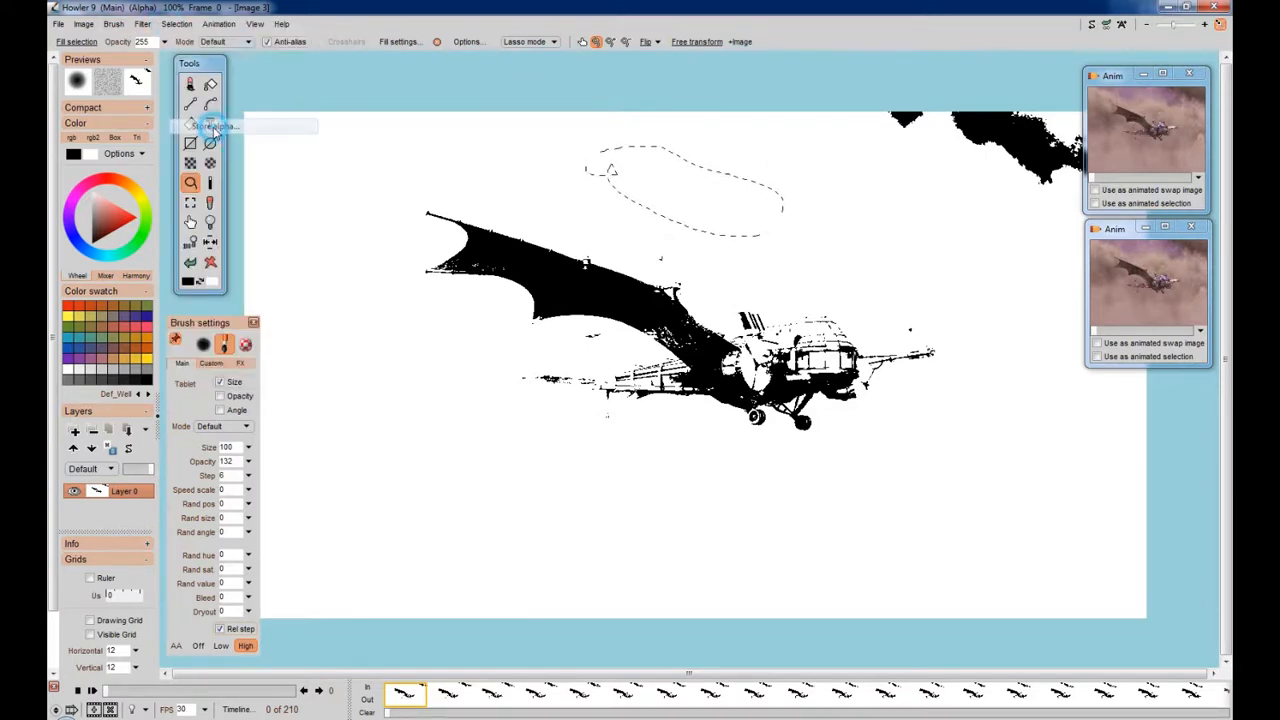
left_click_drag(1210, 160, 384, 229)
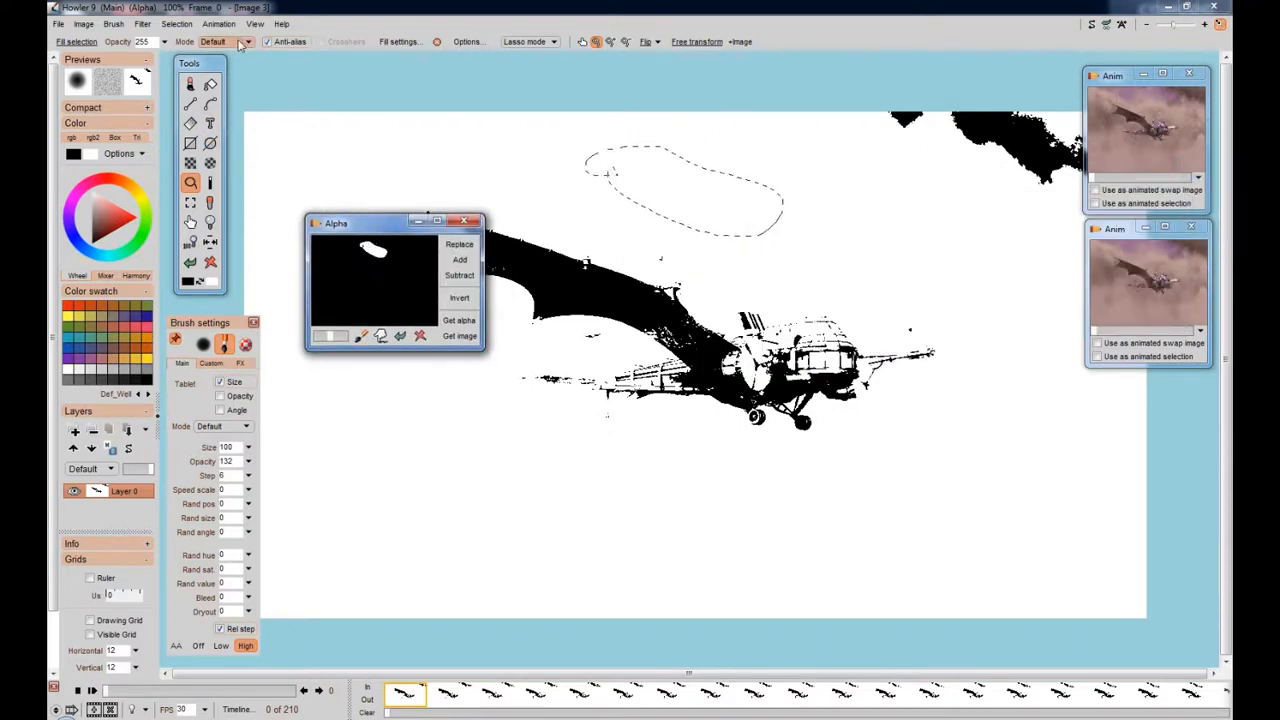
Clear the selection, restore it from the stored alpha, and move the Alpha window clear of the selected area
left_click(177, 24)
left_click(208, 37)
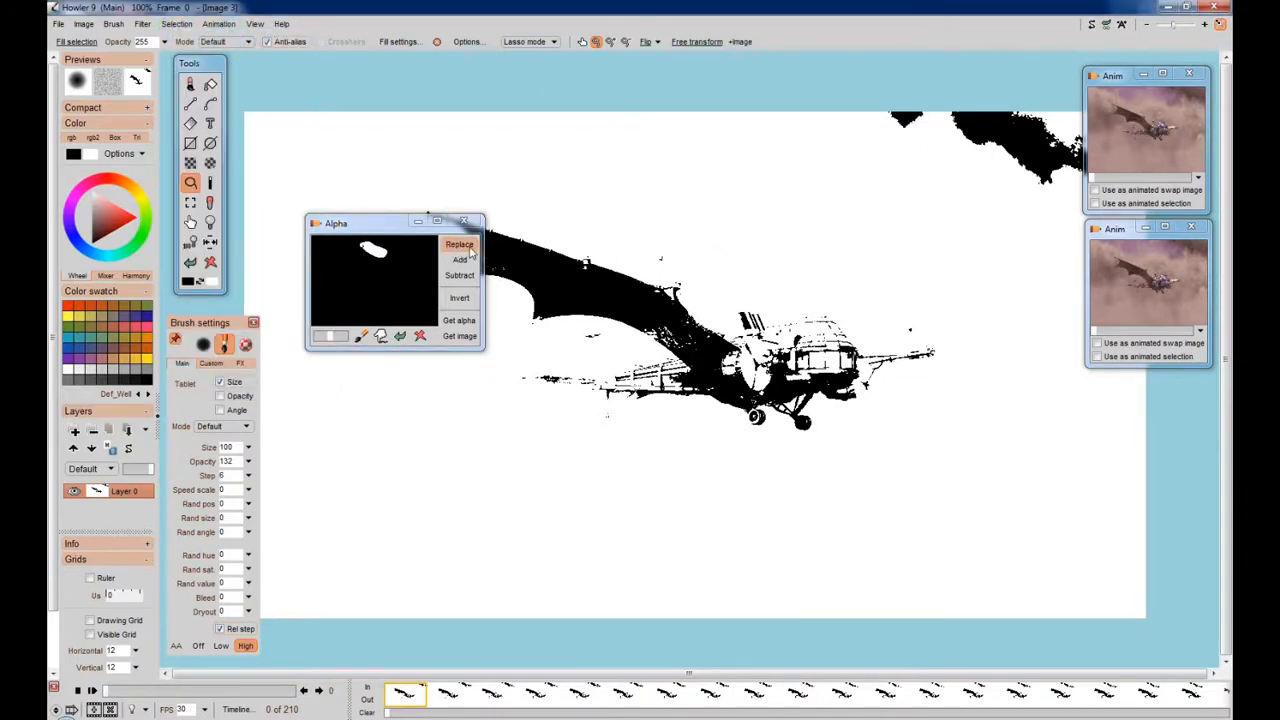
left_click(459, 247)
left_click_drag(396, 230, 384, 182)
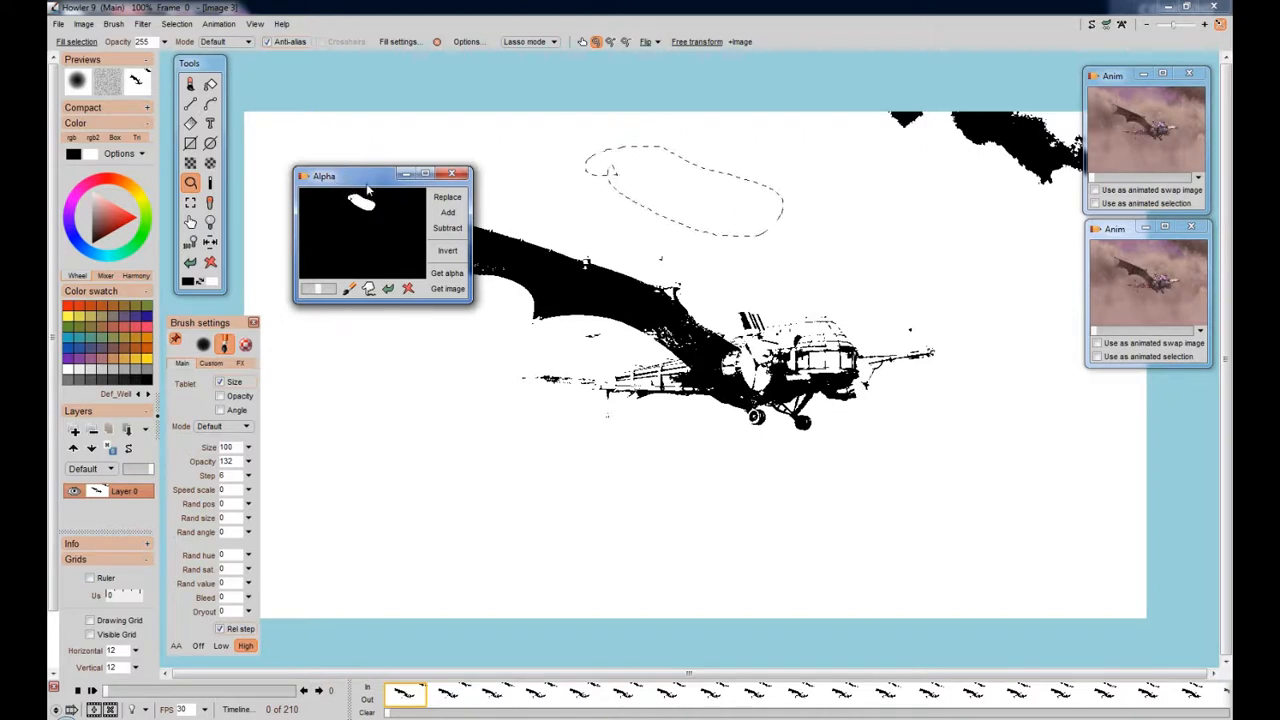
left_click_drag(367, 186, 382, 163)
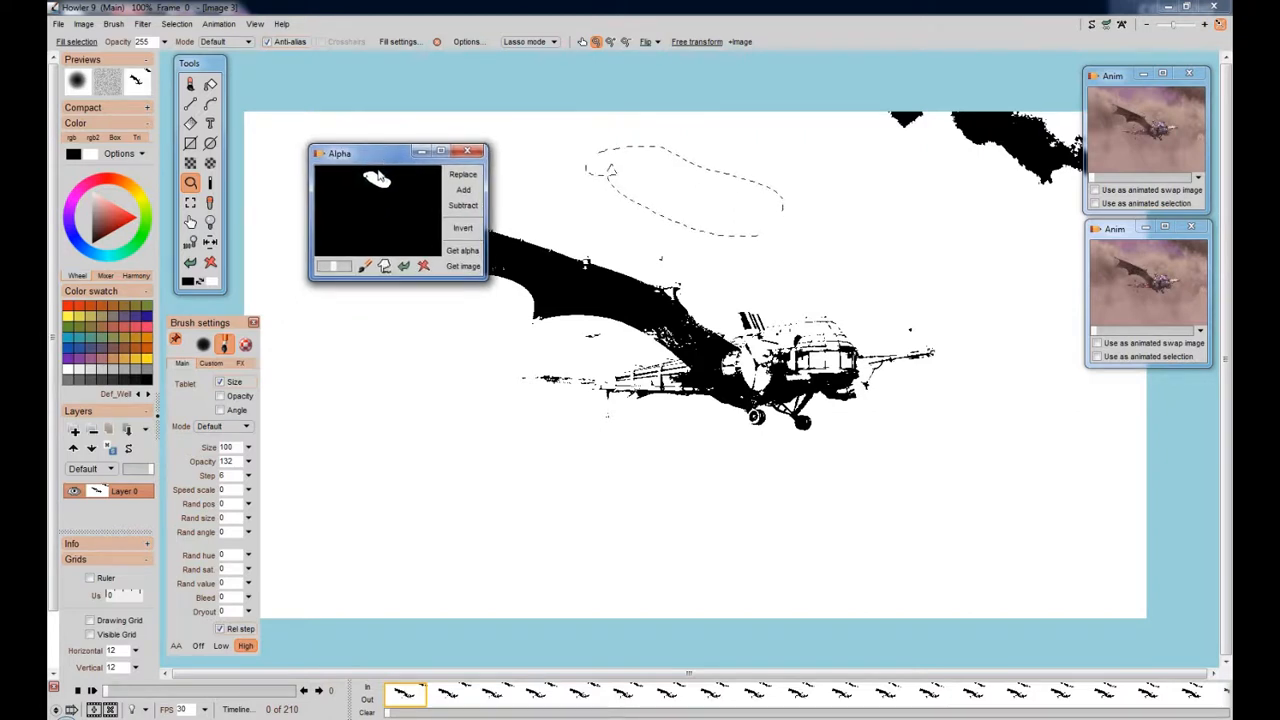
Invert the stored alpha, replace the selection with it, and invert the stored alpha back
left_click(463, 228)
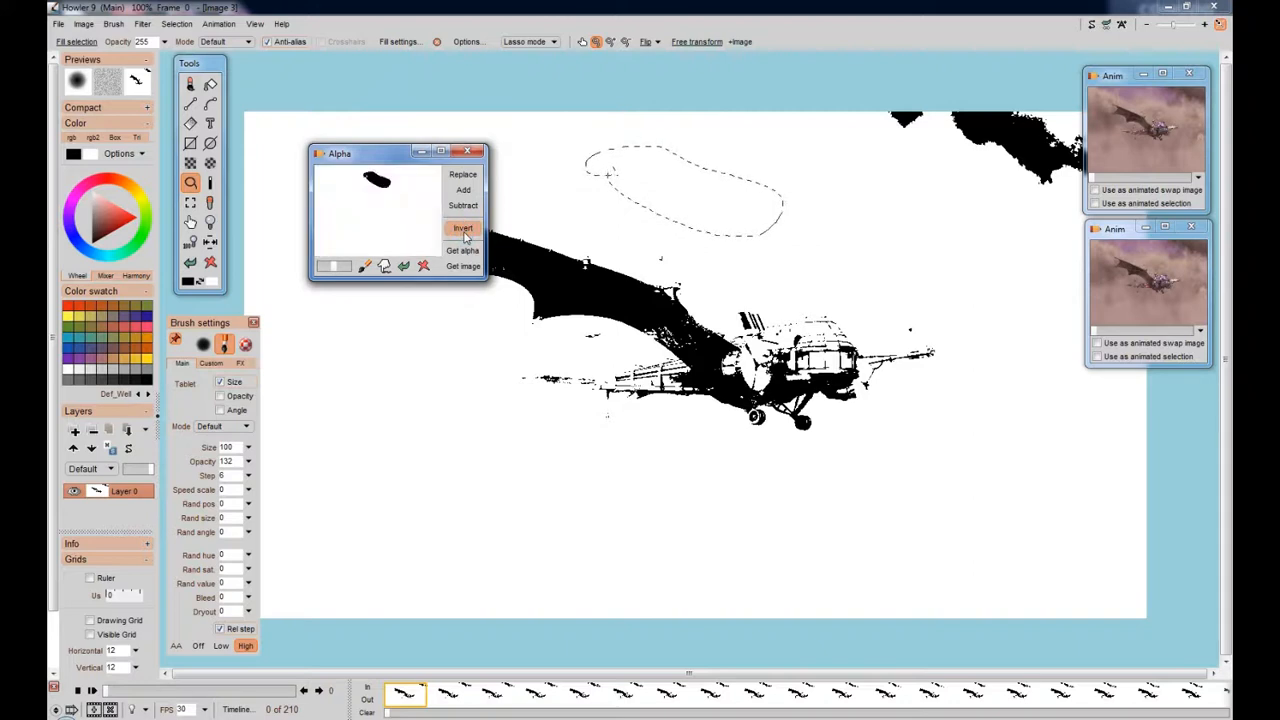
left_click(471, 180)
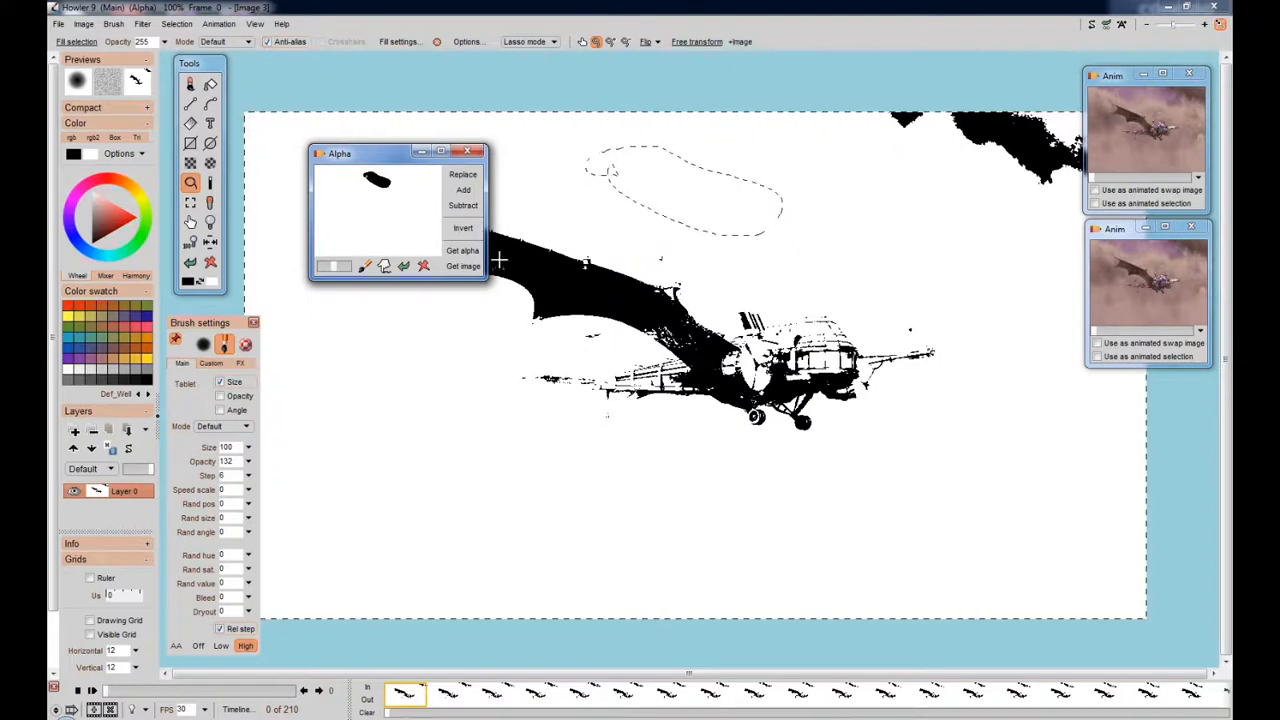
left_click(463, 228)
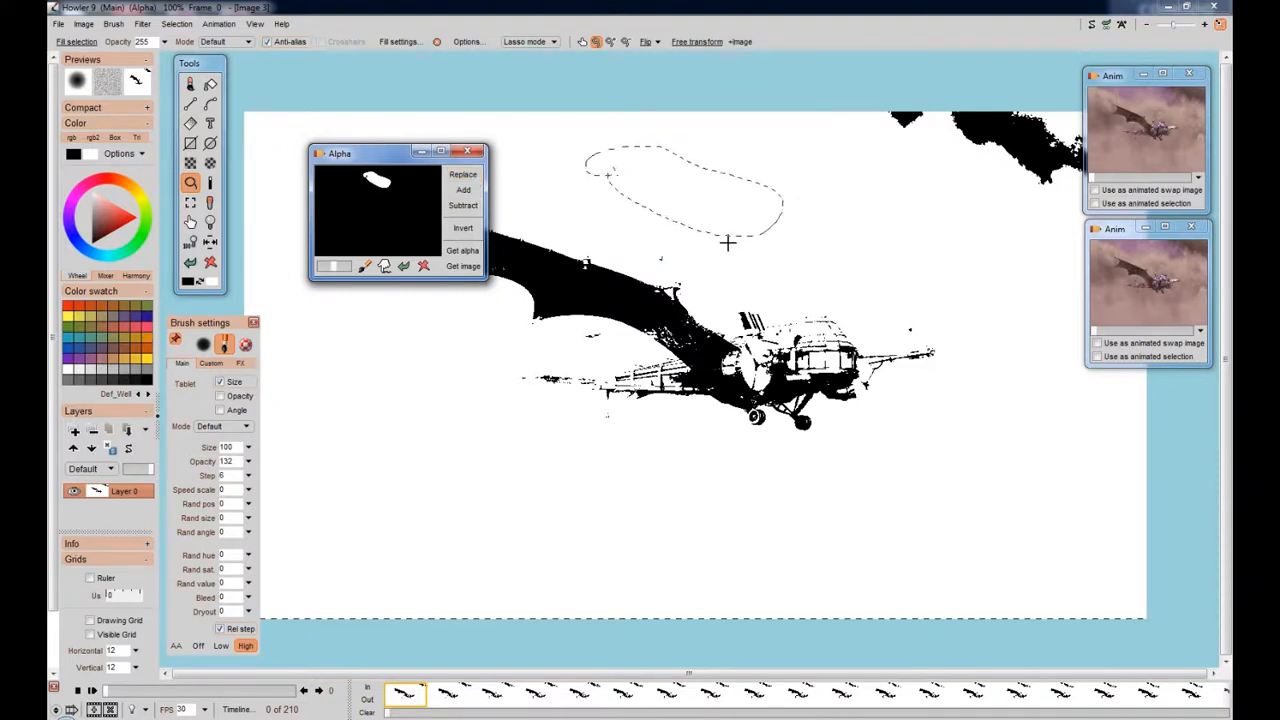
Replace the selection with a larger lasso loop around the stored shape and subtract the stored alpha from it
left_click(176, 24)
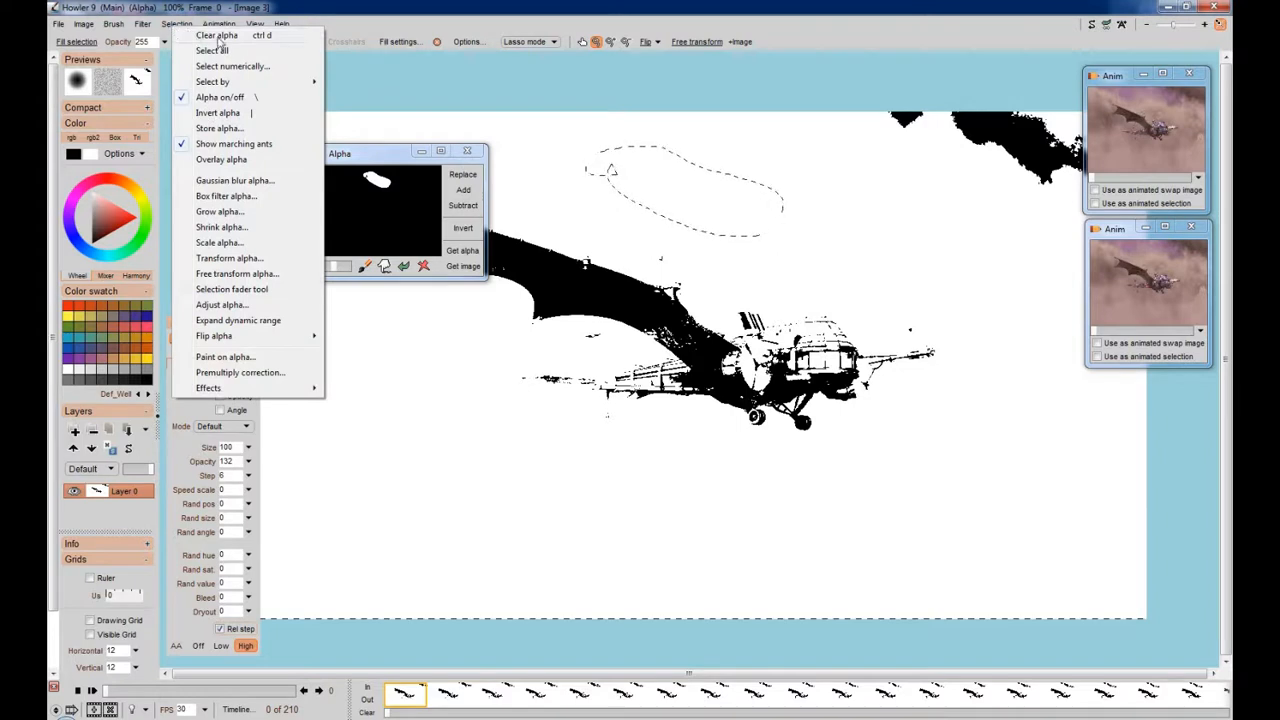
left_click(218, 36)
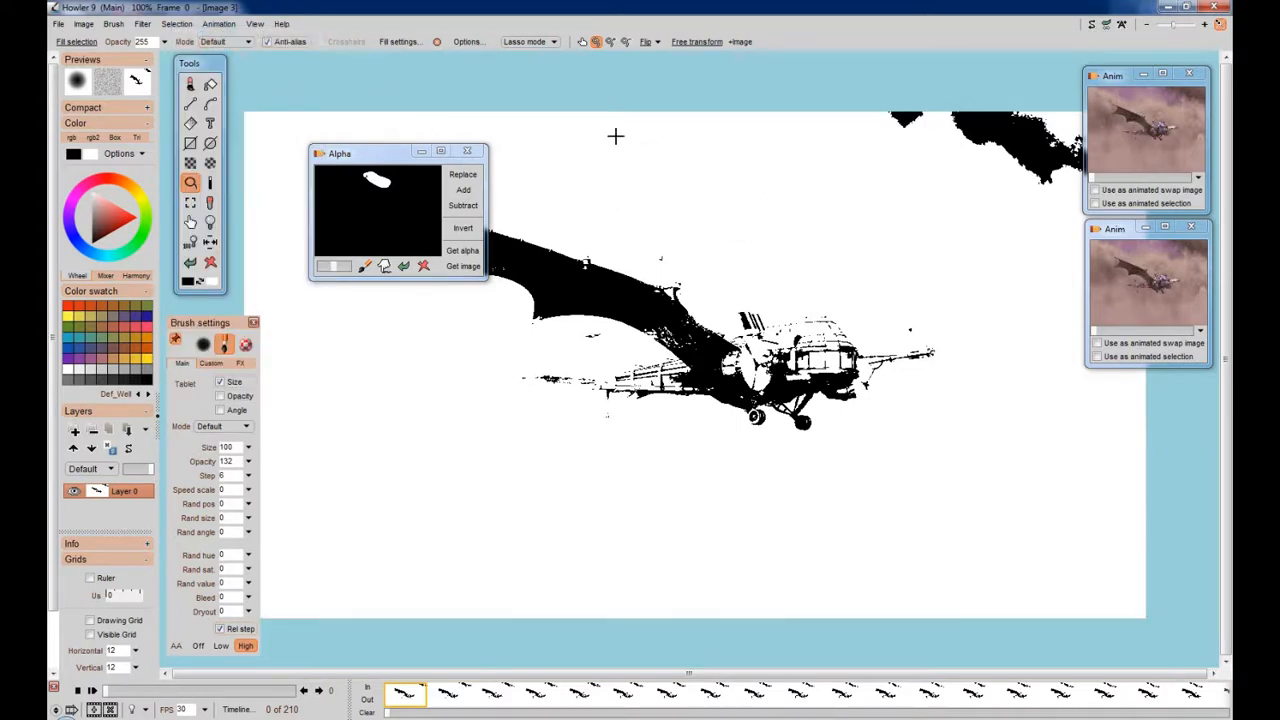
mouse_move(580, 257)
left_mouse_down()
mouse_move(761, 302)
mouse_move(836, 209)
left_mouse_up()
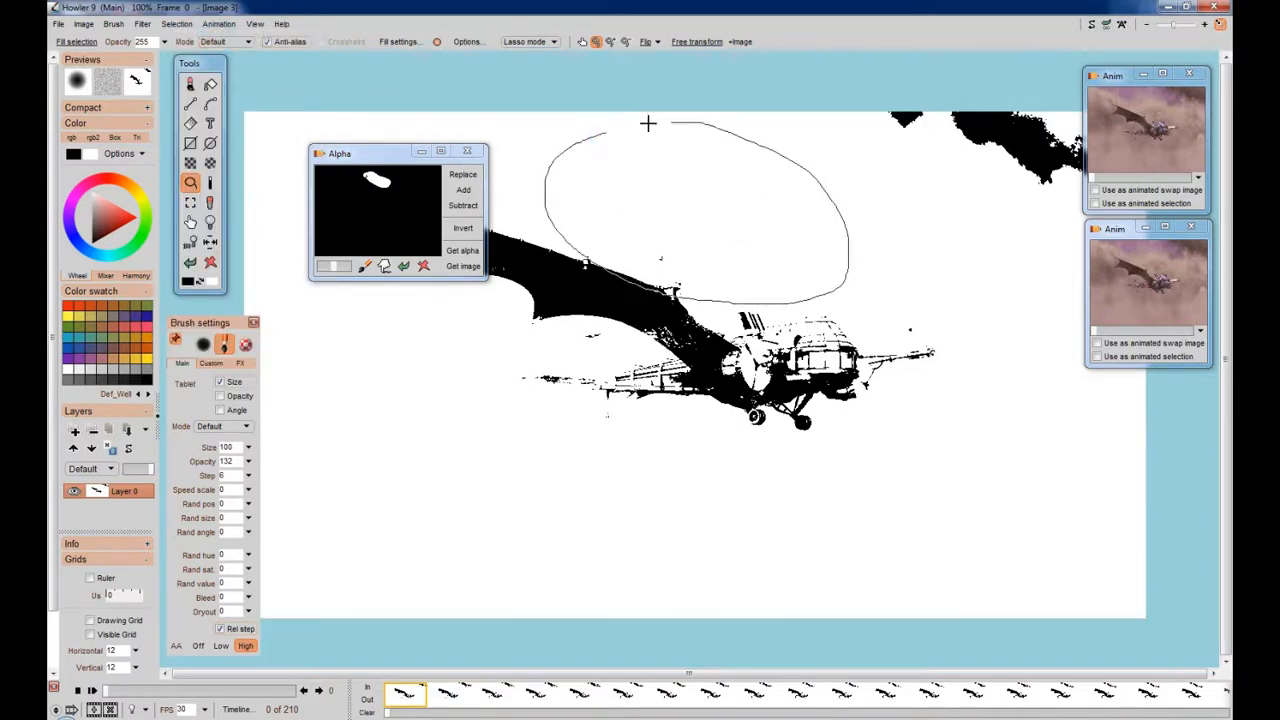
left_click_drag(581, 143, 584, 140)
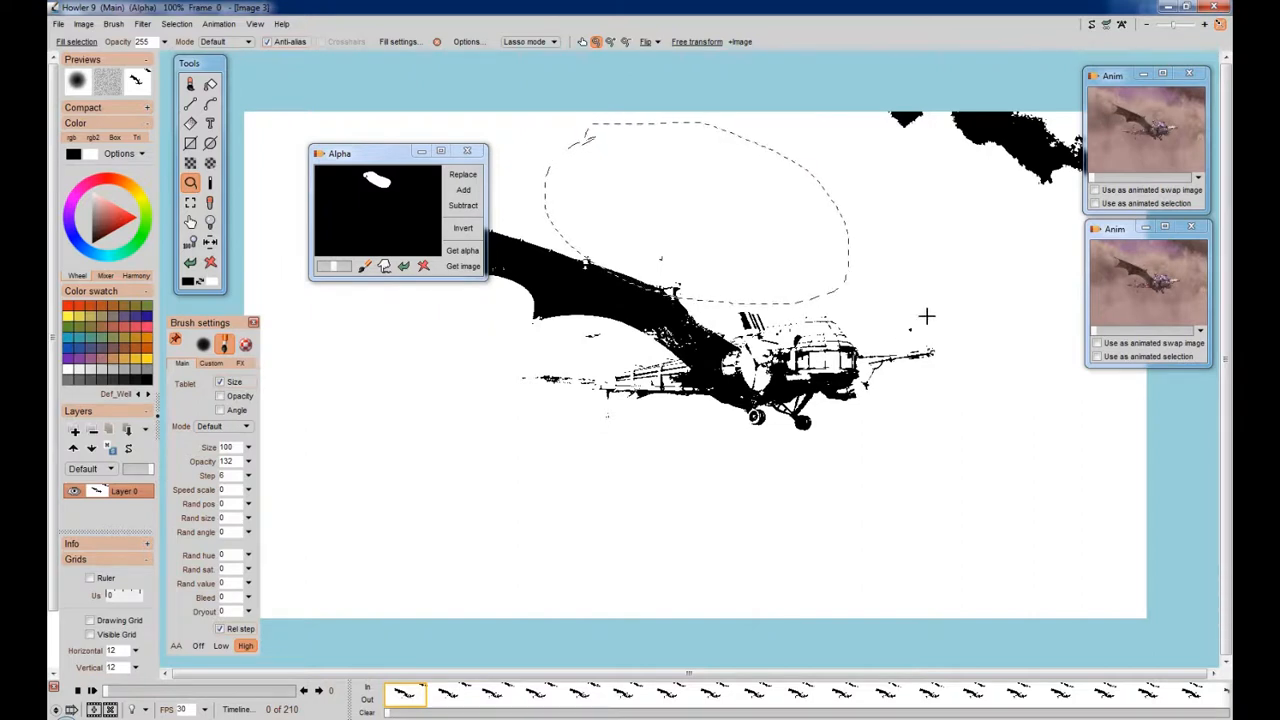
left_click(470, 206)
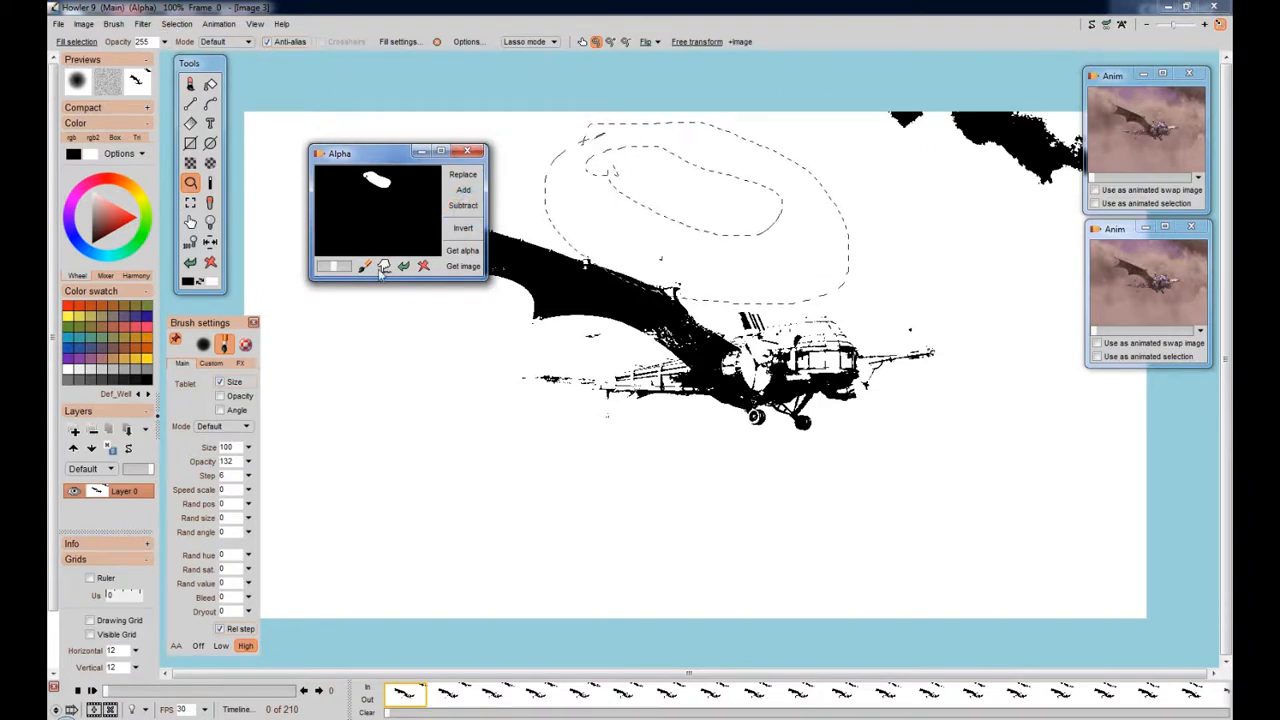
Update the stored alpha with the current ring-shaped selection and close the Alpha window
left_click(462, 250)
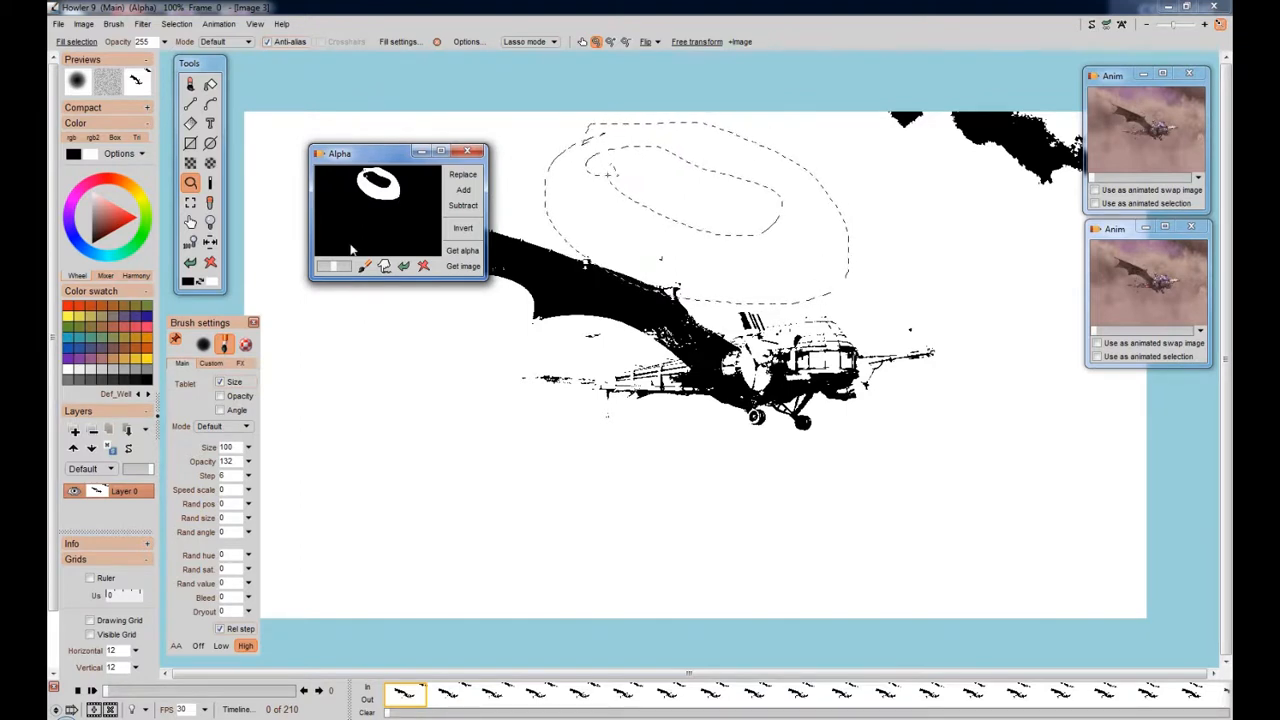
left_click(467, 150)
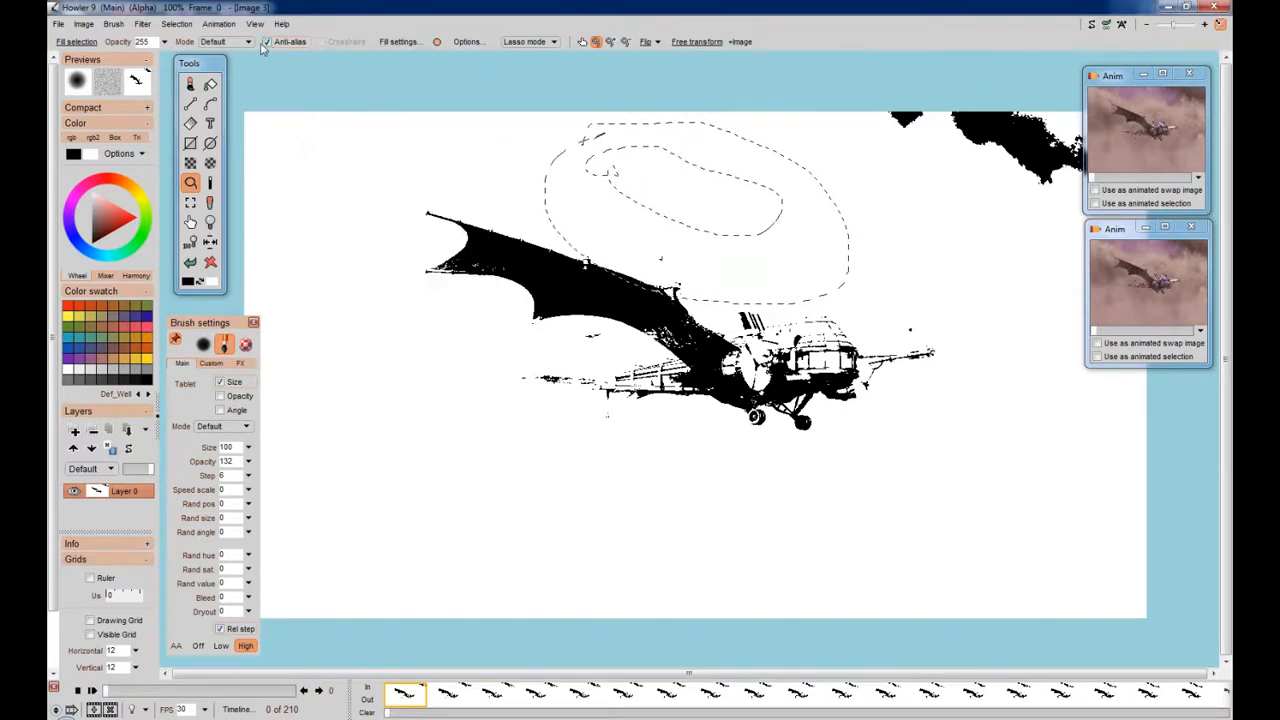
Clear the current alpha selection from the image
left_click(177, 23)
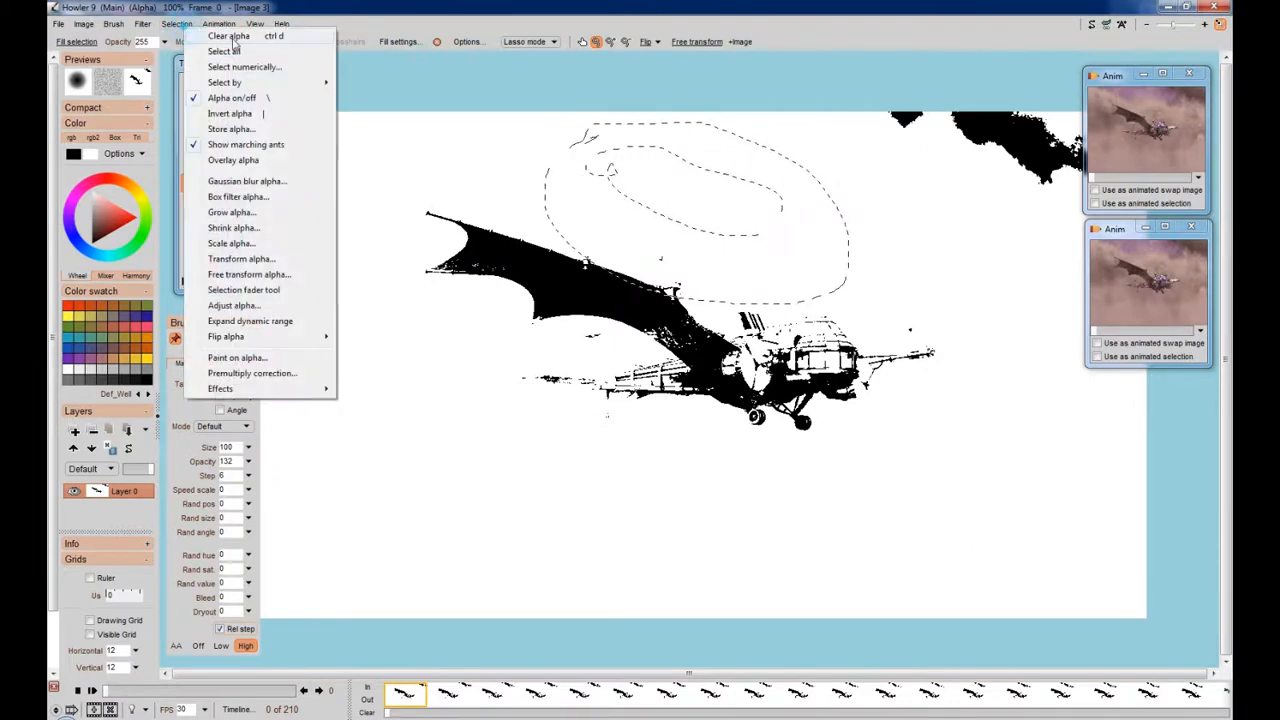
left_click(215, 34)
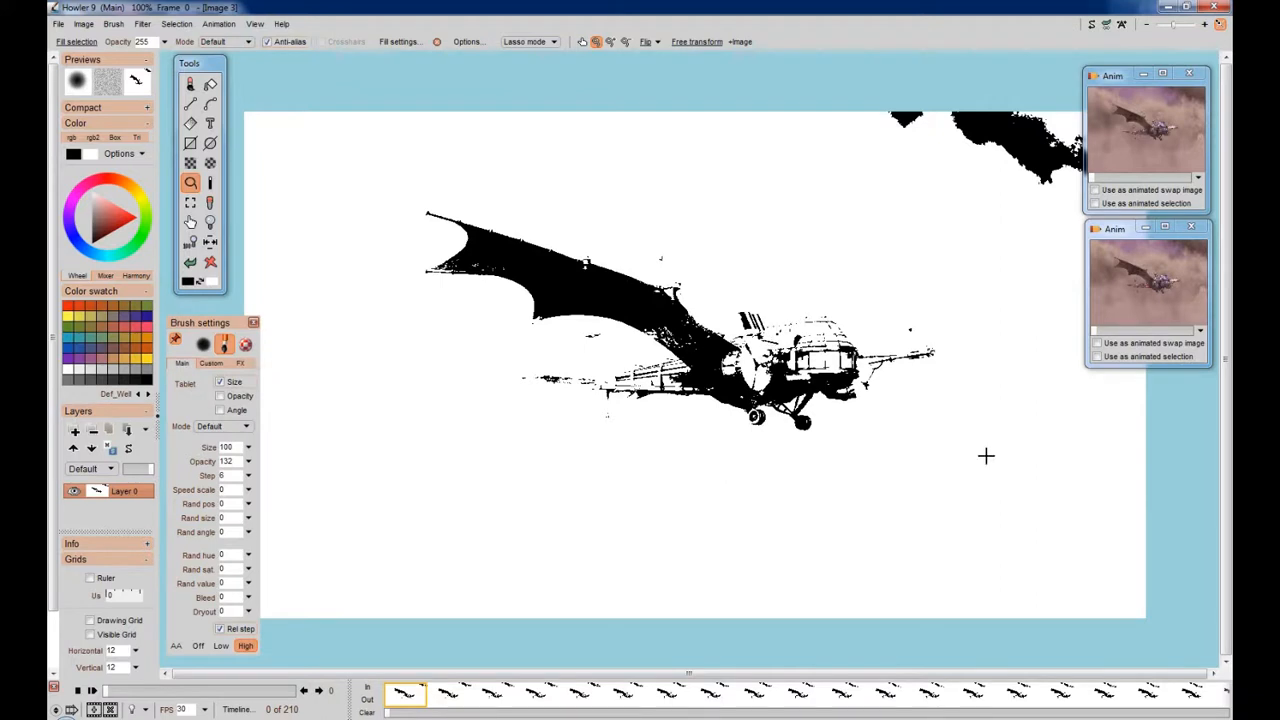
Store the black-and-white animation to memory, place its window below the other stored ones, and use it as the animated selection
left_click(218, 23)
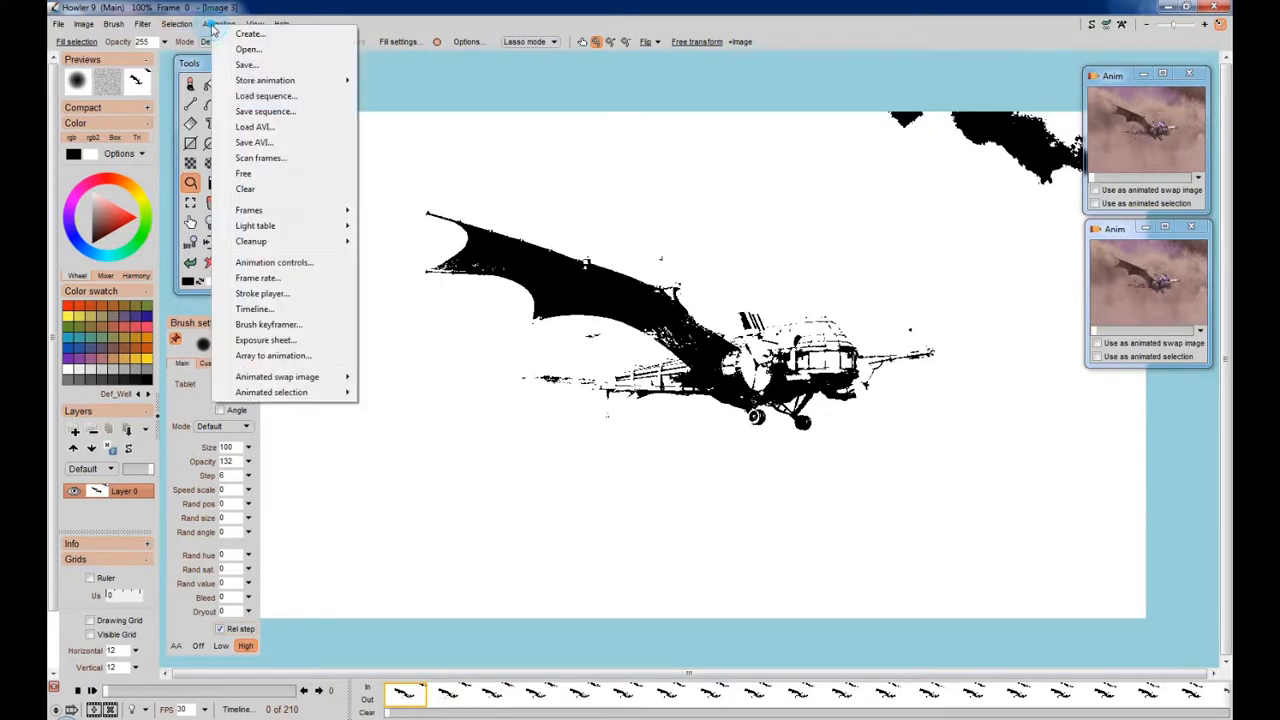
mouse_move(262, 78)
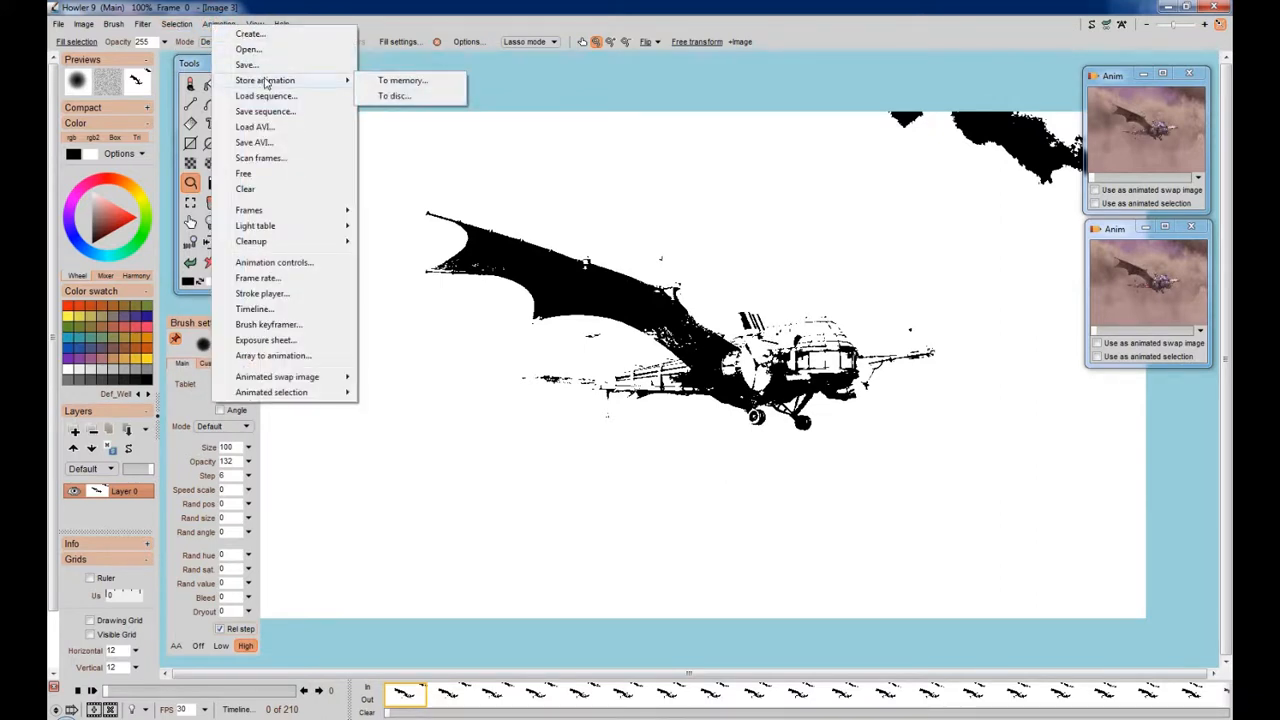
left_click(410, 82)
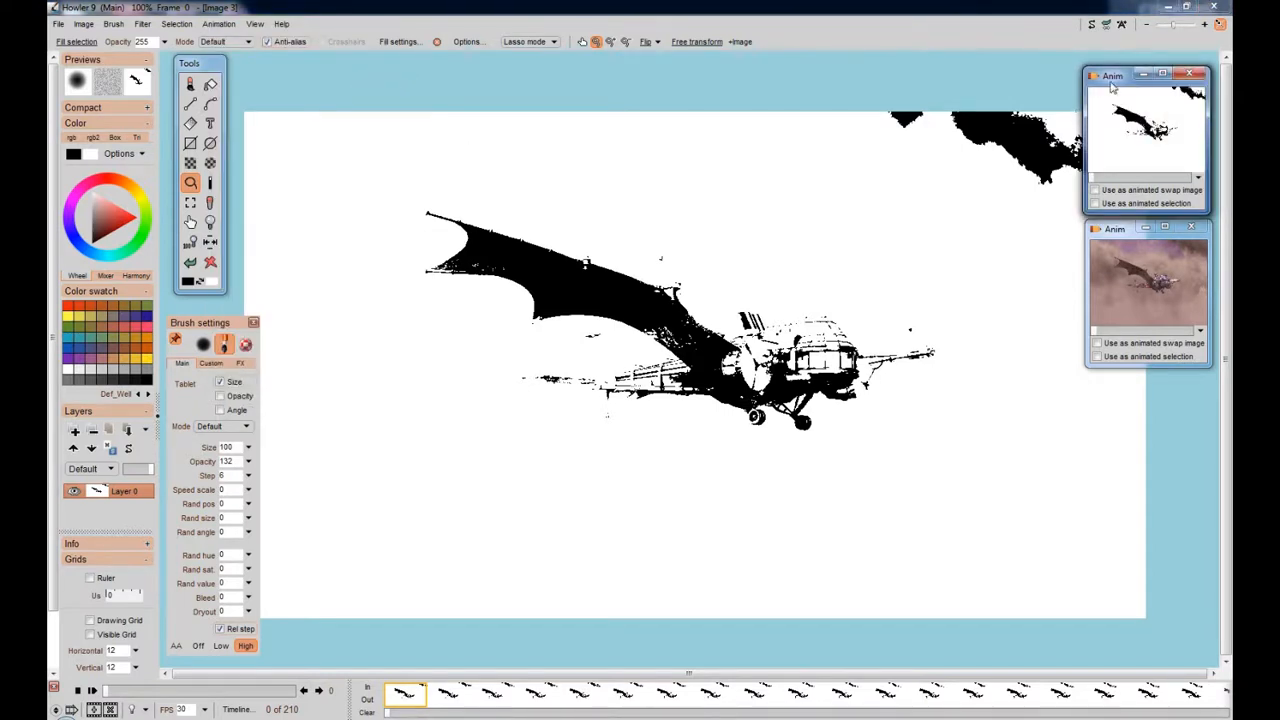
left_click_drag(1118, 78, 1116, 401)
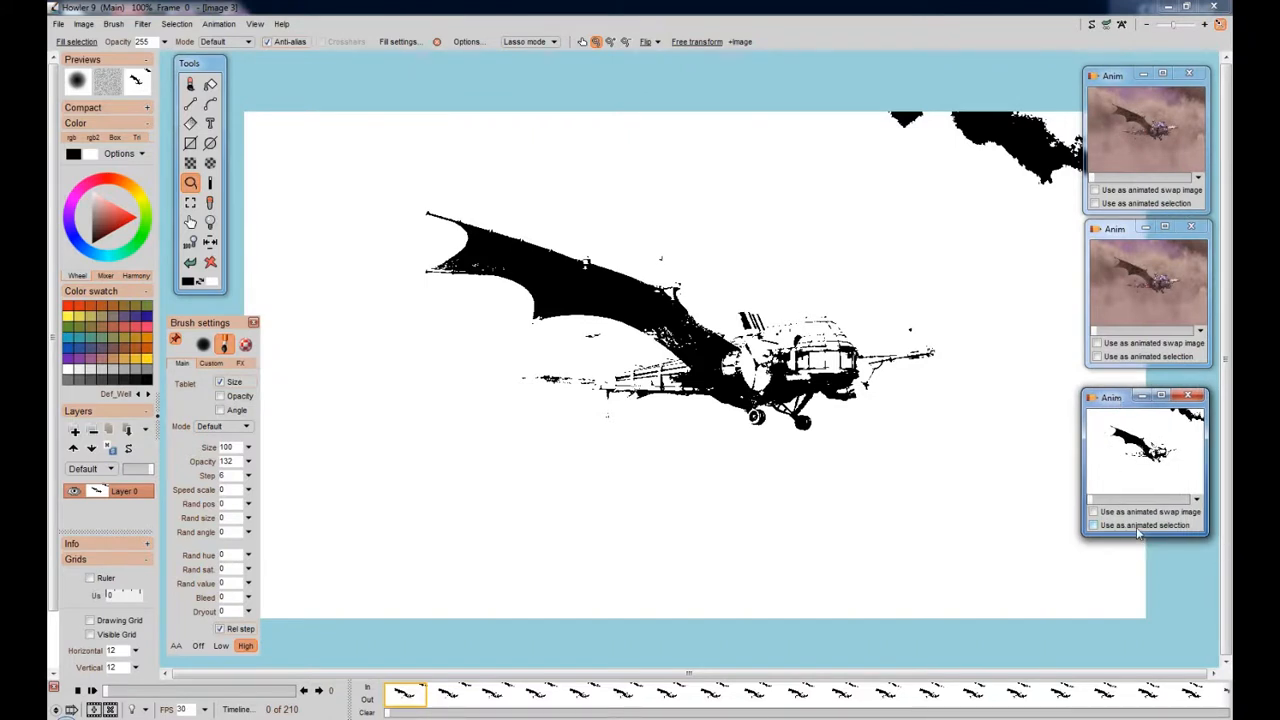
left_click(1094, 526)
Paint a small black ring below the wing and remove it with Interactive undo; paint a stroke over the wing and undo it
left_click(189, 86)
mouse_move(443, 395)
left_mouse_down()
mouse_move(425, 390)
mouse_move(398, 425)
mouse_move(441, 420)
mouse_move(447, 398)
mouse_move(428, 392)
left_mouse_up()
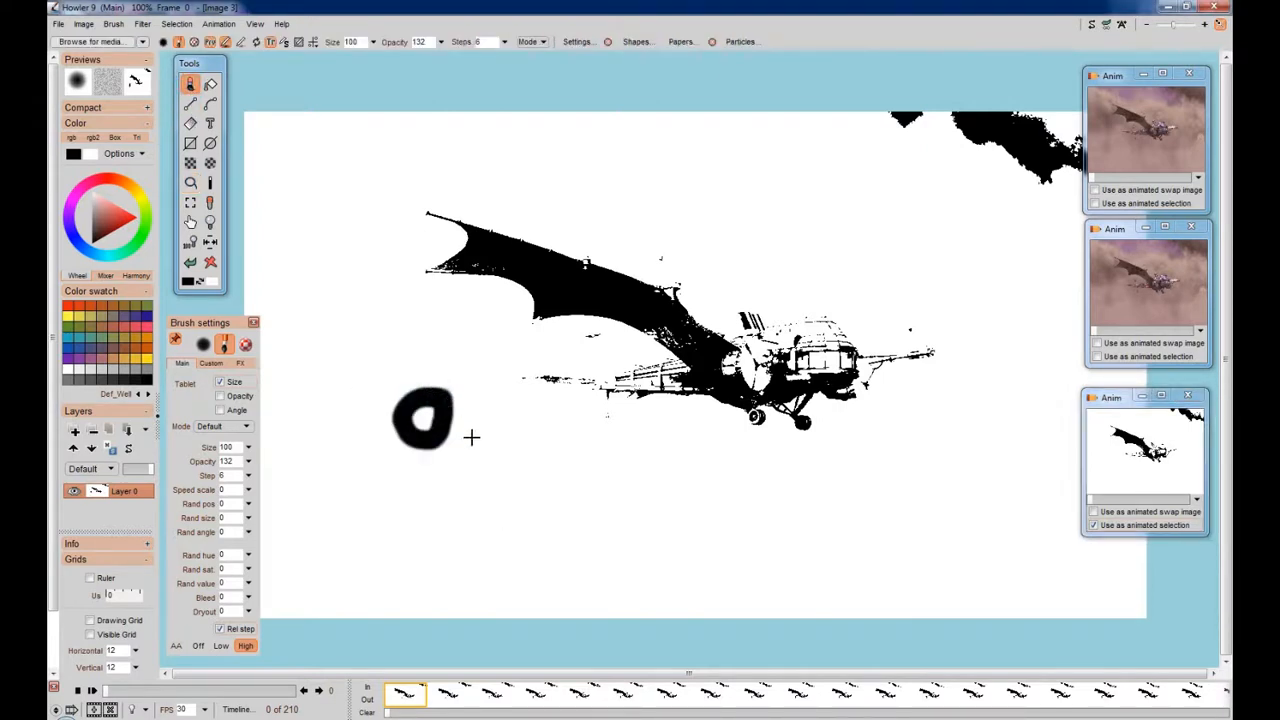
left_click(1106, 24)
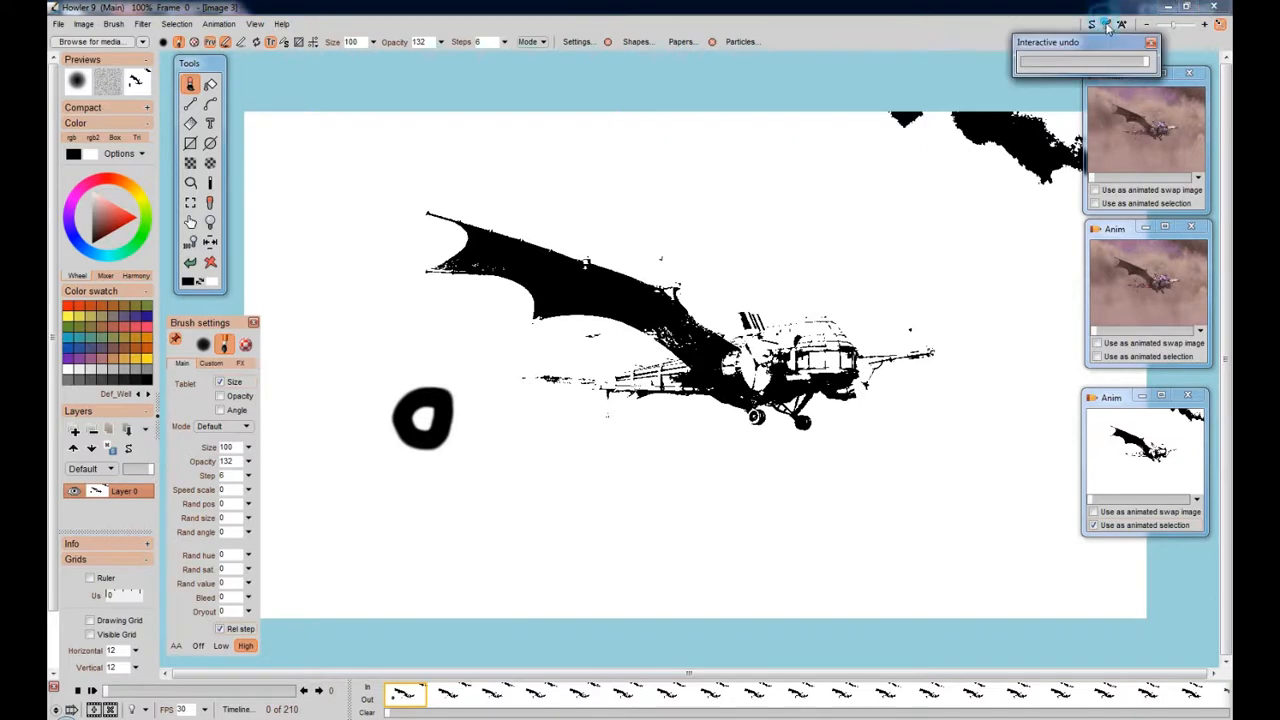
left_click_drag(1143, 60, 1035, 82)
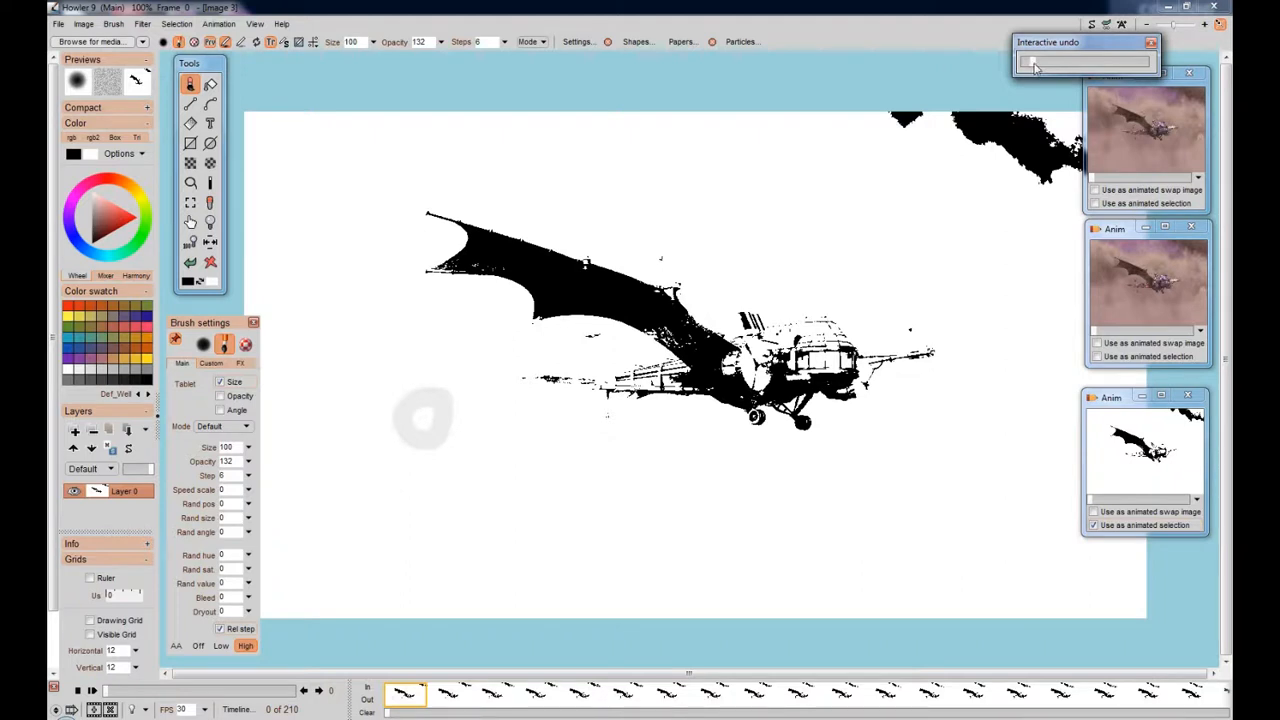
left_click_drag(1046, 70, 1018, 66)
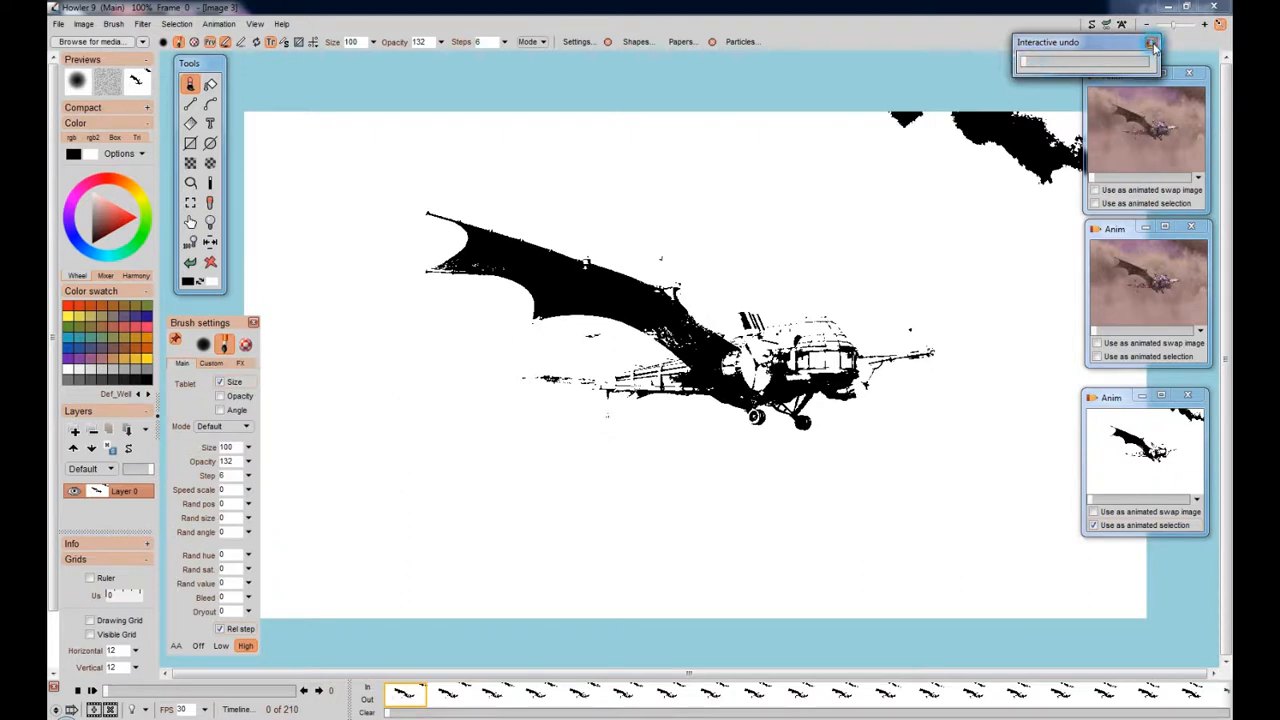
left_click(1151, 43)
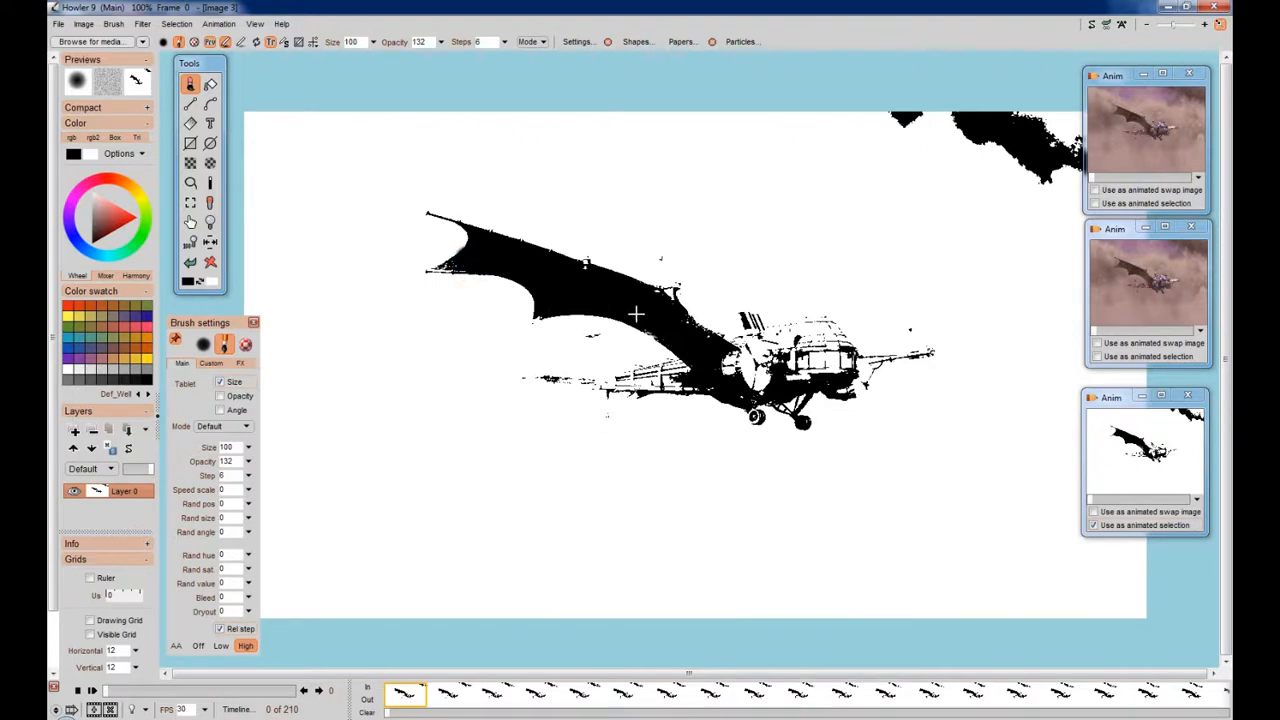
mouse_move(637, 314)
left_mouse_down()
mouse_move(709, 363)
mouse_move(769, 347)
left_mouse_up()
left_click(190, 262)
Load the animated selection by visiting frame 1 and returning to frame 0, and restore the first stored color animation
left_click(448, 697)
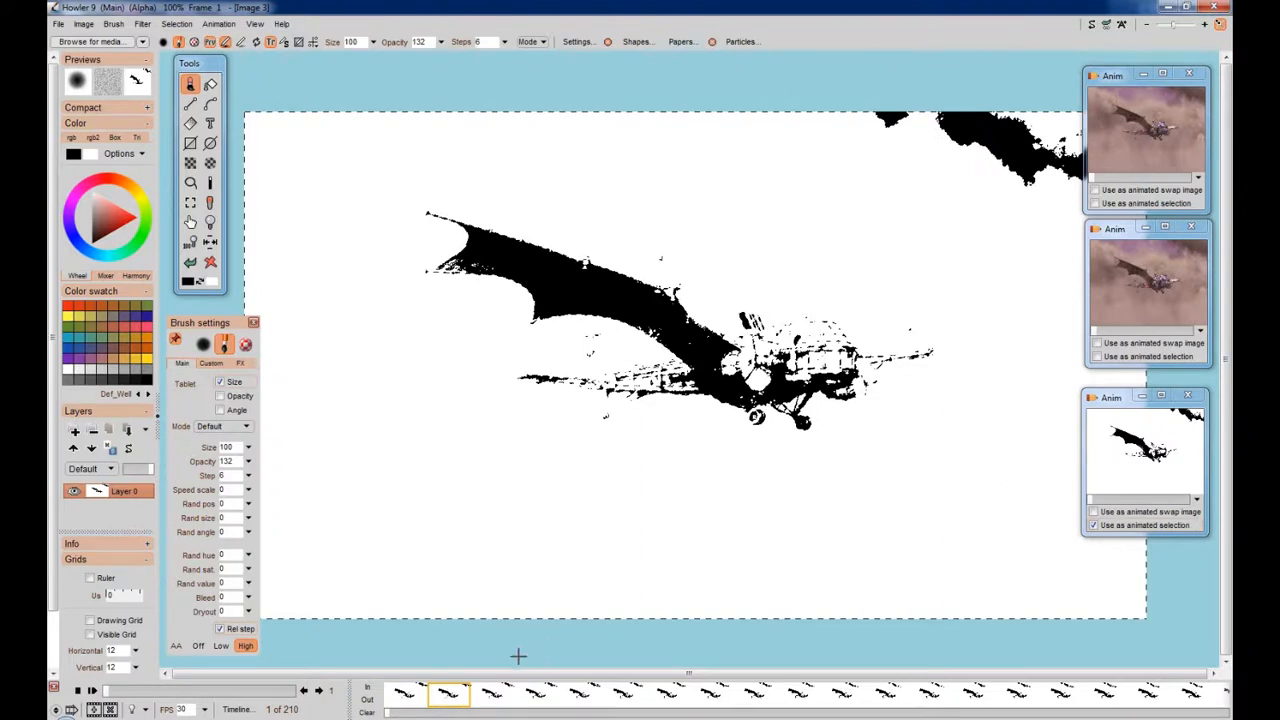
left_click(402, 696)
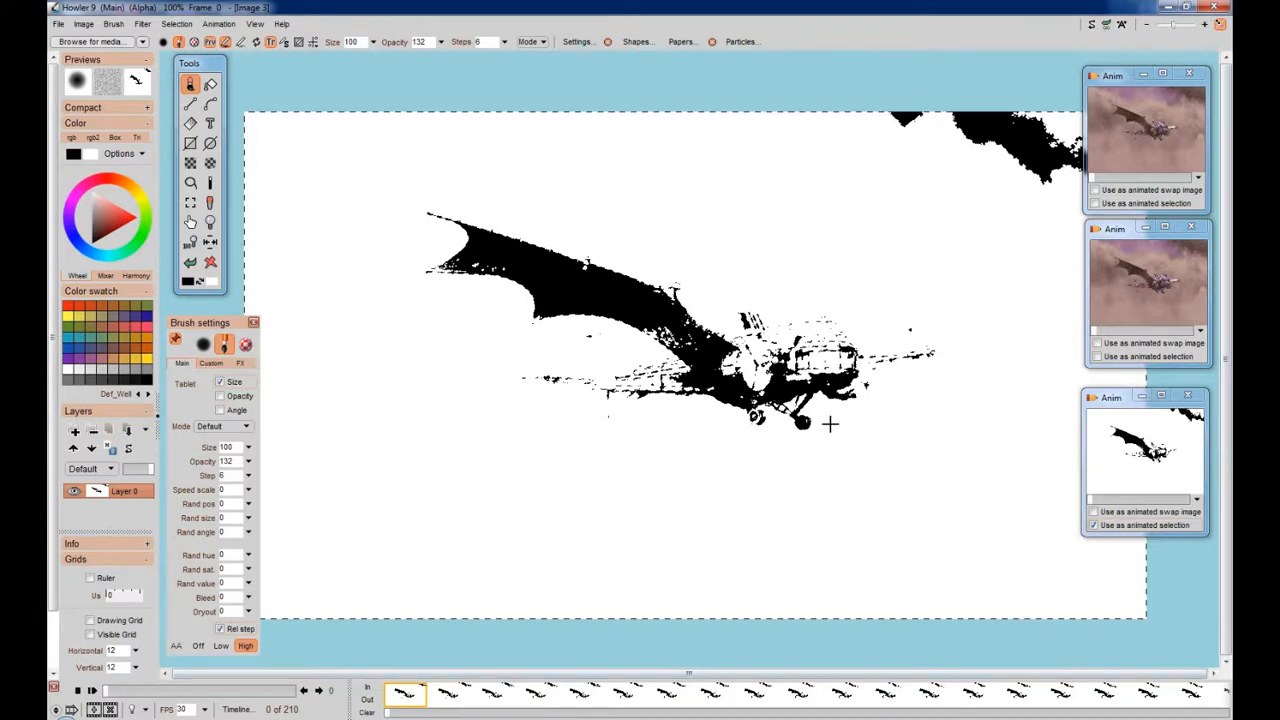
left_click(1176, 142)
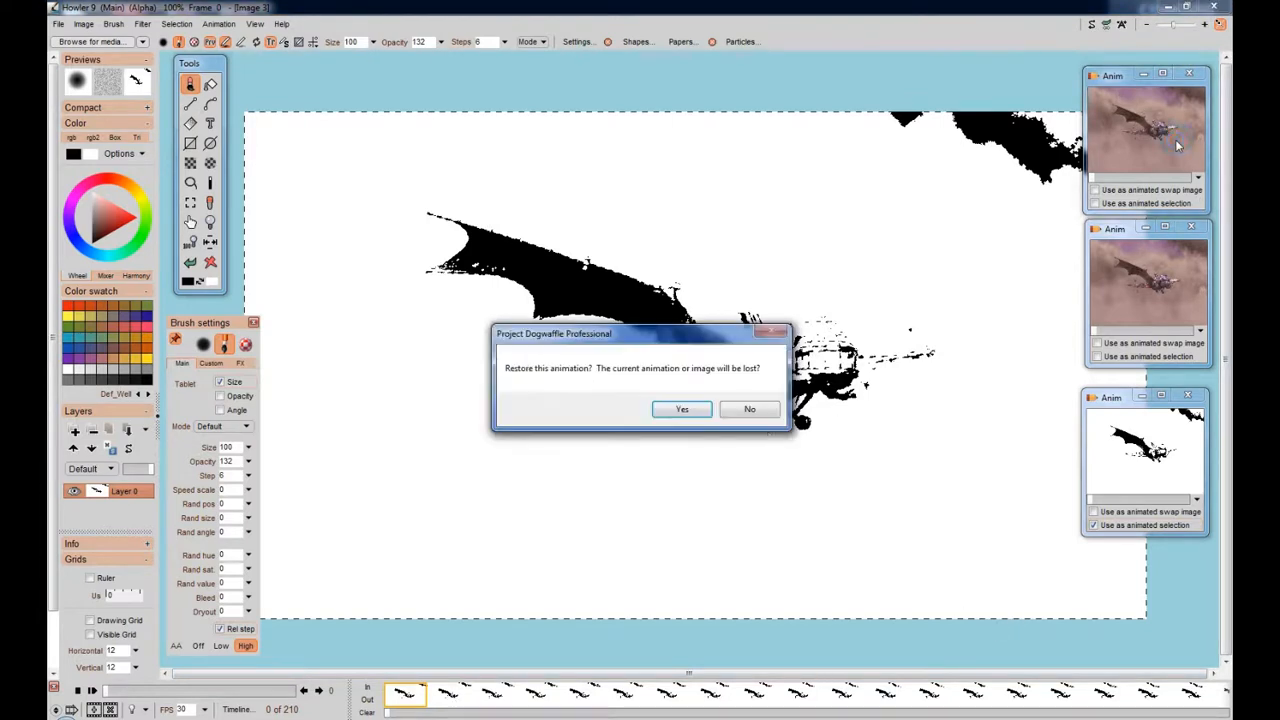
left_click(680, 410)
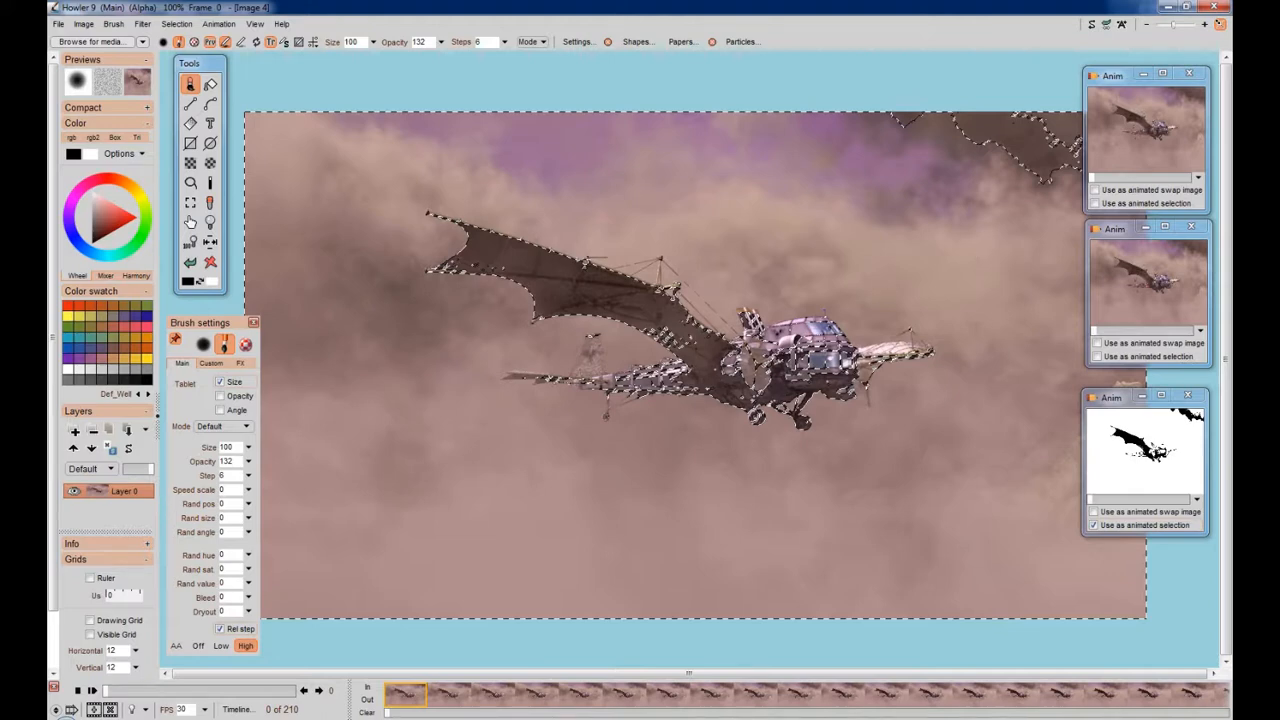
left_click_drag(1120, 402, 1122, 394)
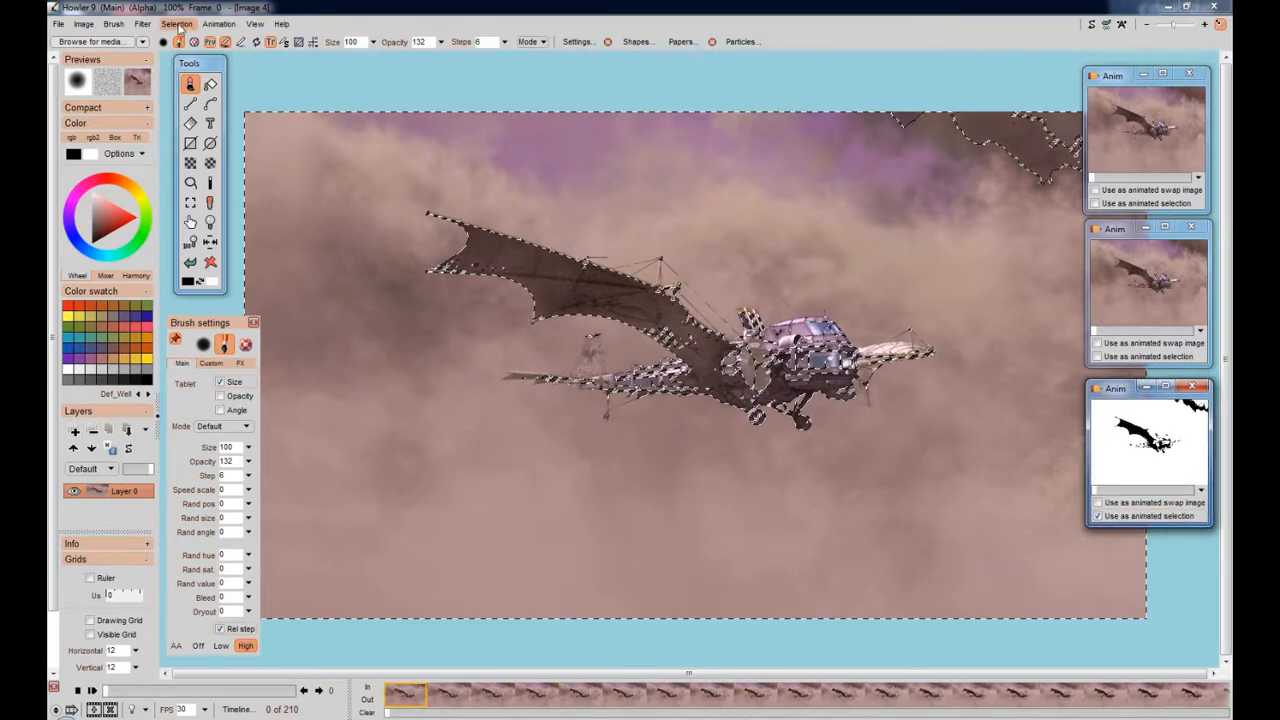
Try the Sky render filter on the selected background with gradient index 2 and a slightly raised bank
left_click(147, 25)
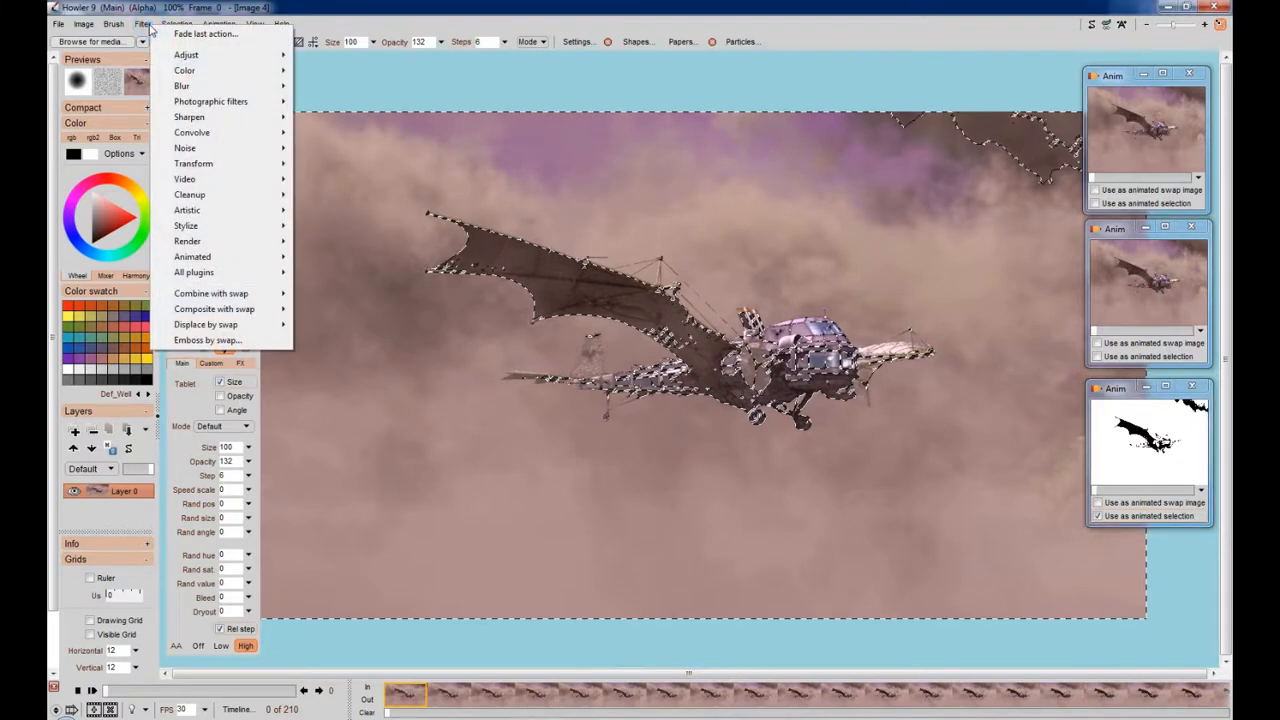
mouse_move(200, 246)
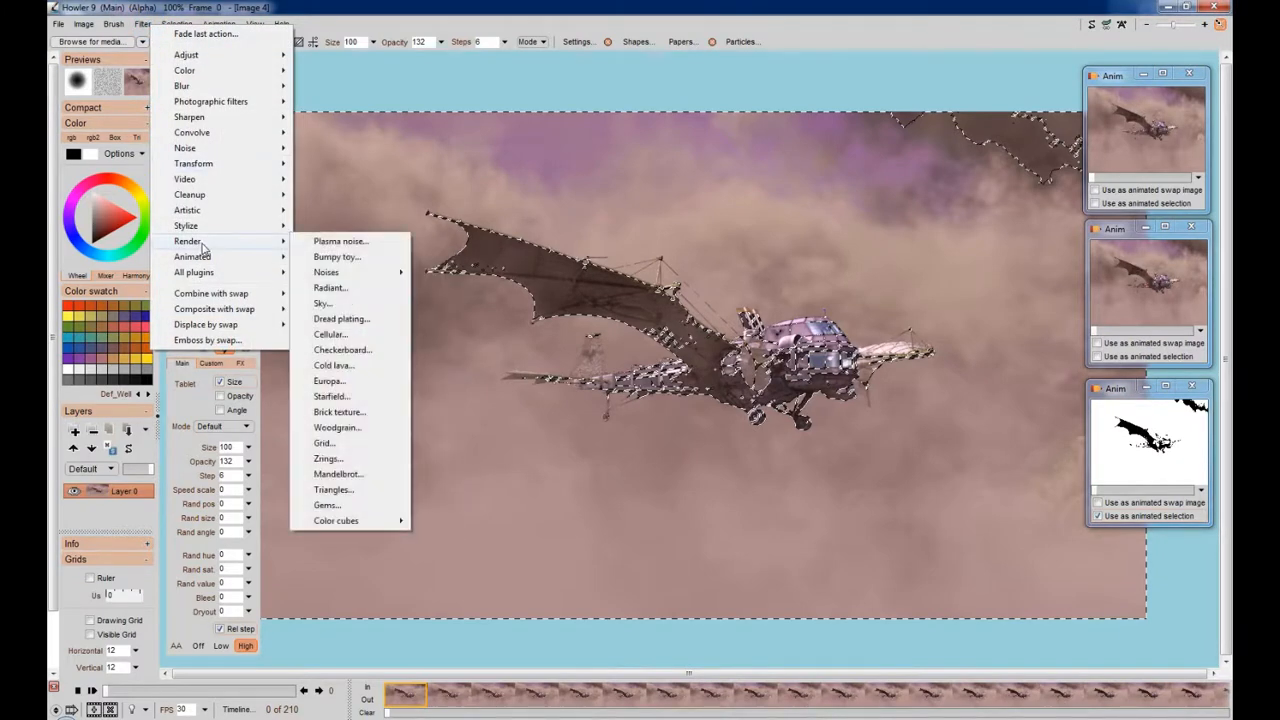
left_click(327, 305)
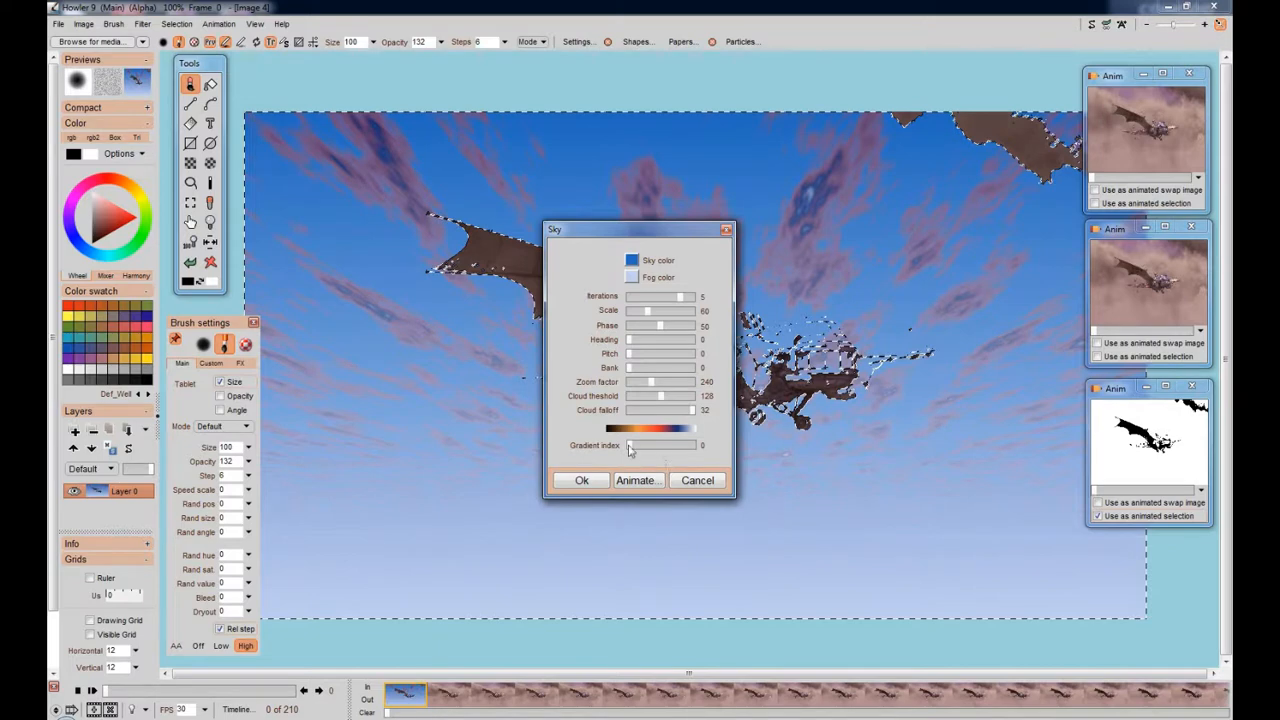
left_click_drag(629, 449, 661, 451)
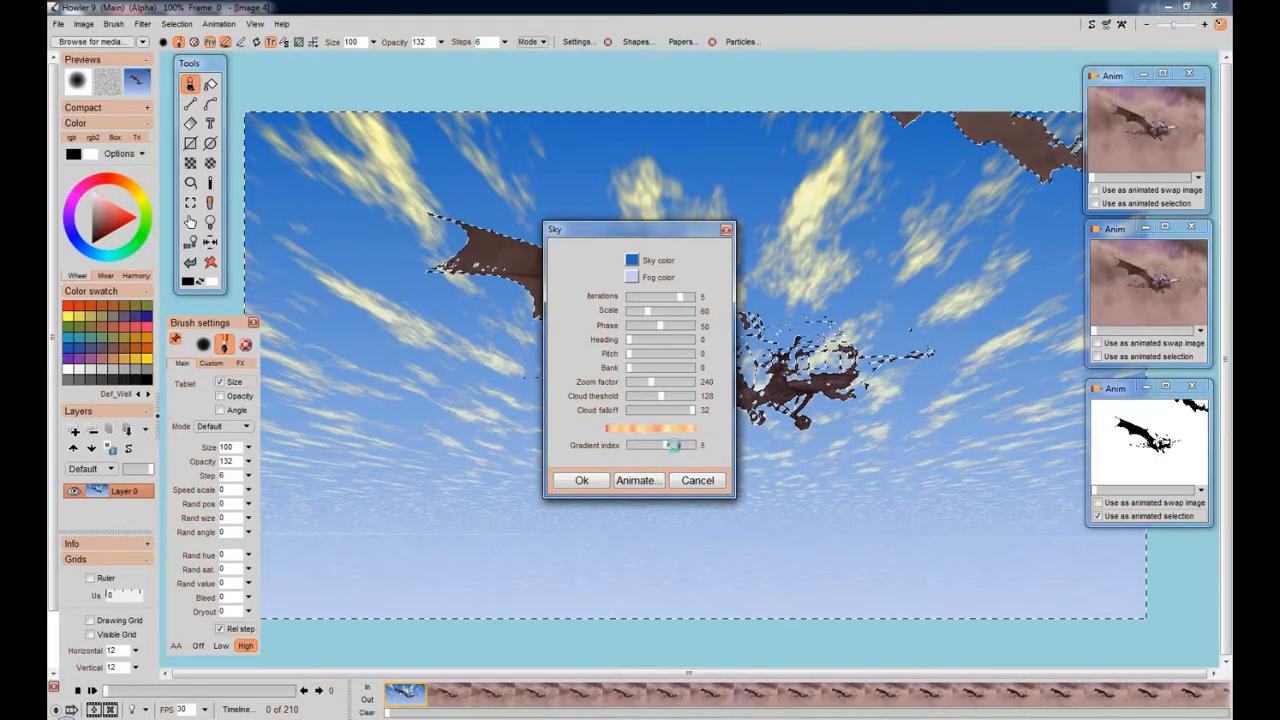
left_click_drag(674, 446, 640, 445)
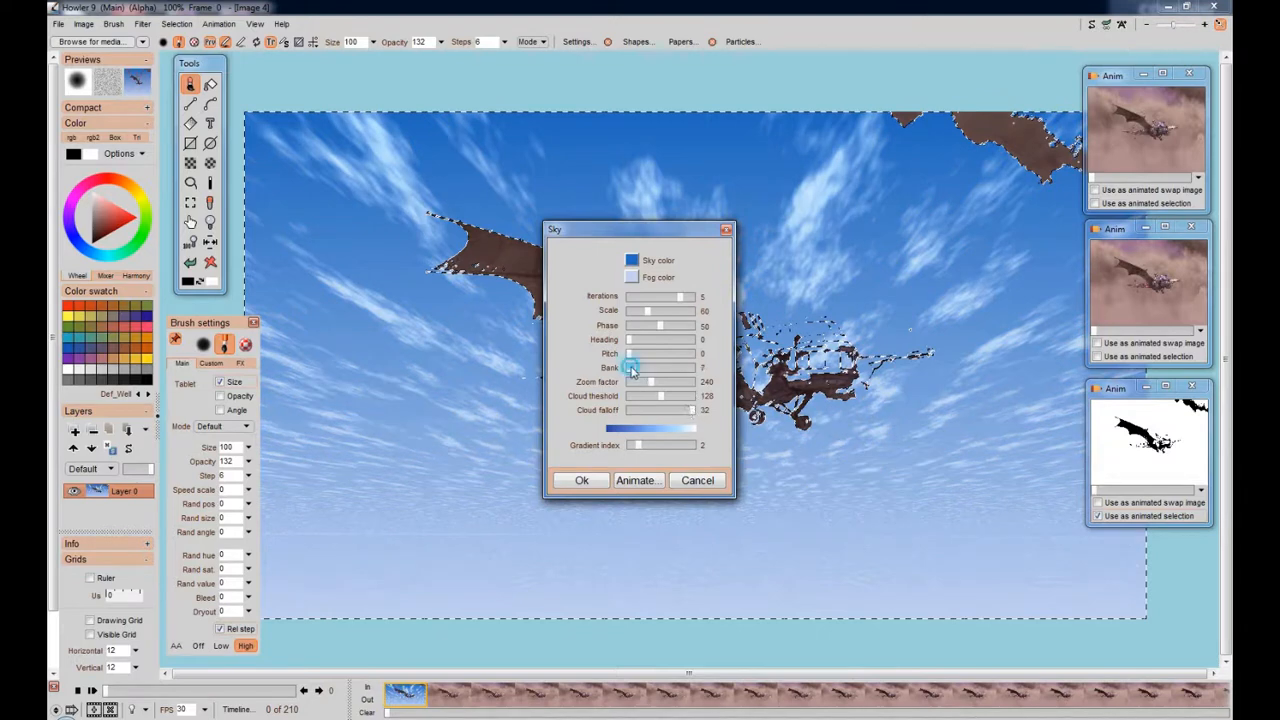
left_click_drag(632, 370, 638, 370)
left_click(699, 480)
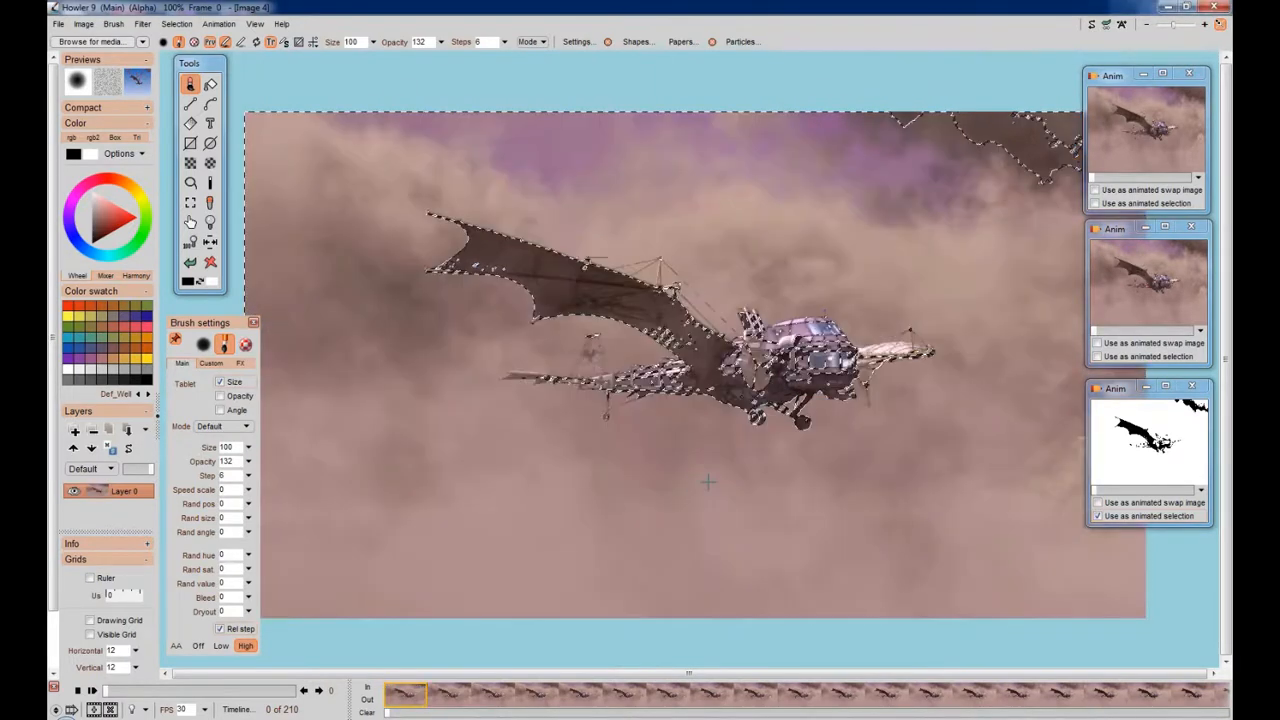
Try the Dread plating render filter on the selected background with scale 10 and weathering 100
left_click(143, 26)
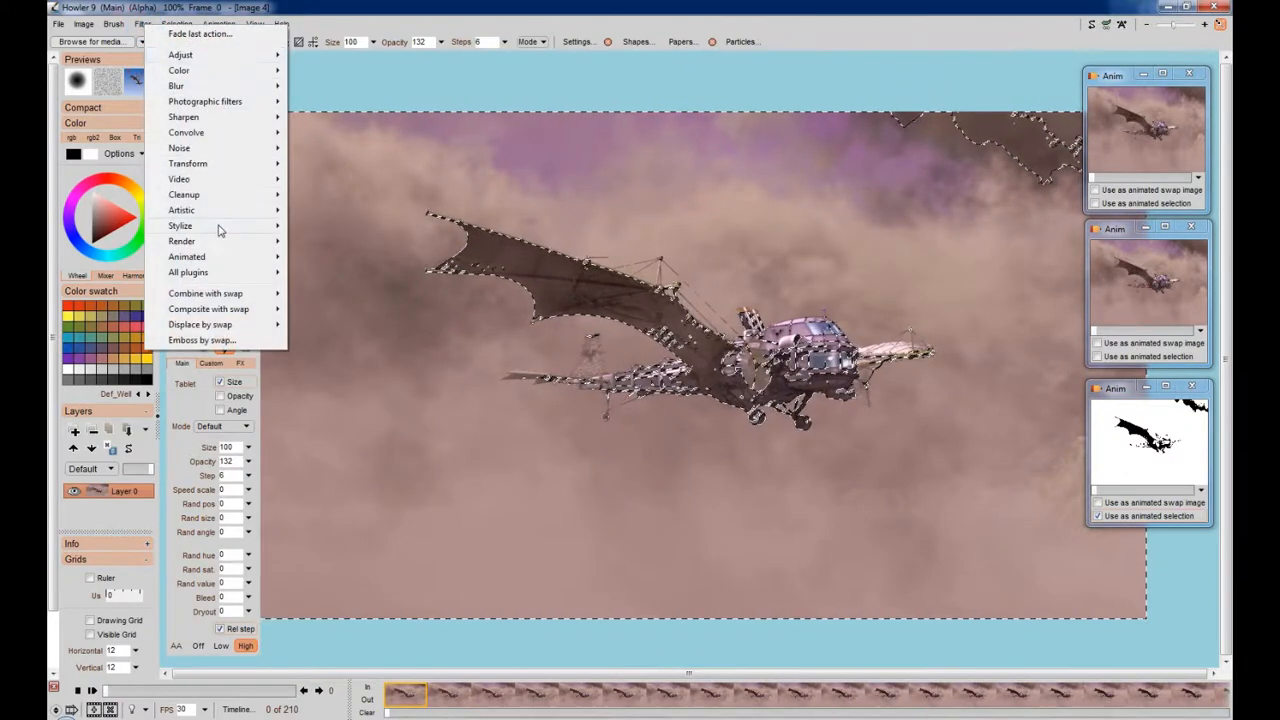
mouse_move(222, 242)
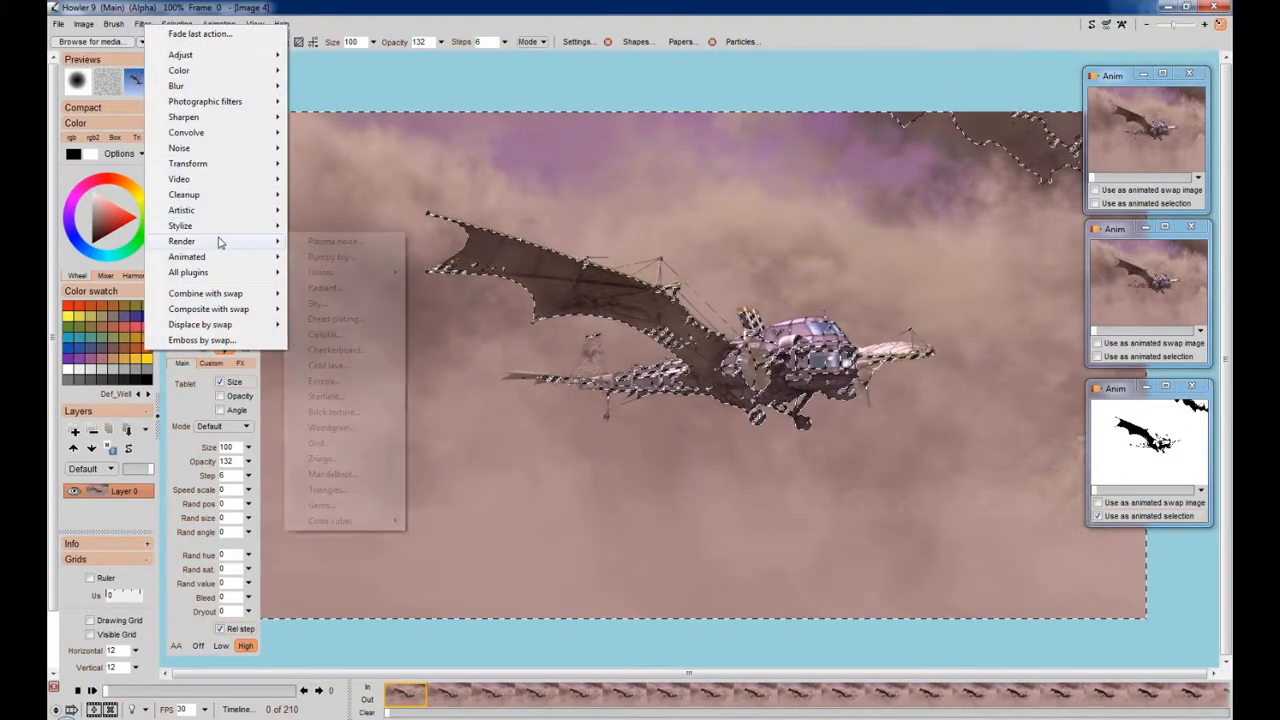
left_click(352, 318)
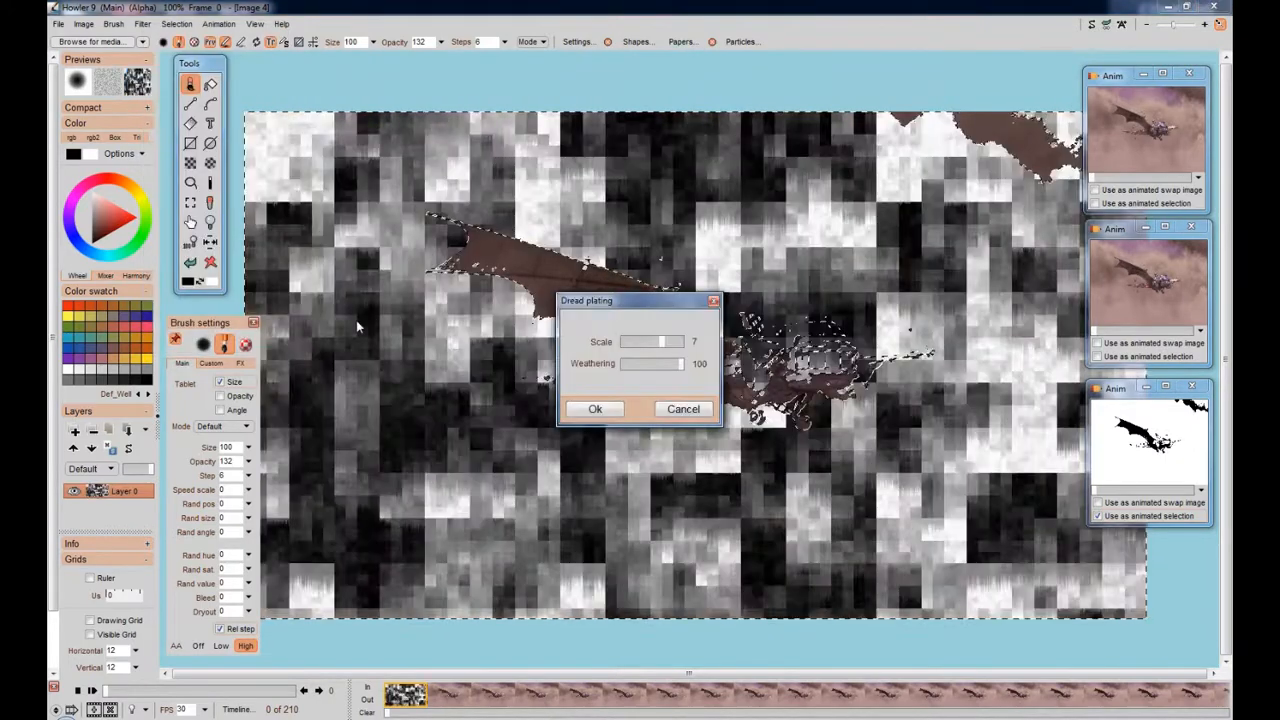
left_click_drag(661, 341, 695, 346)
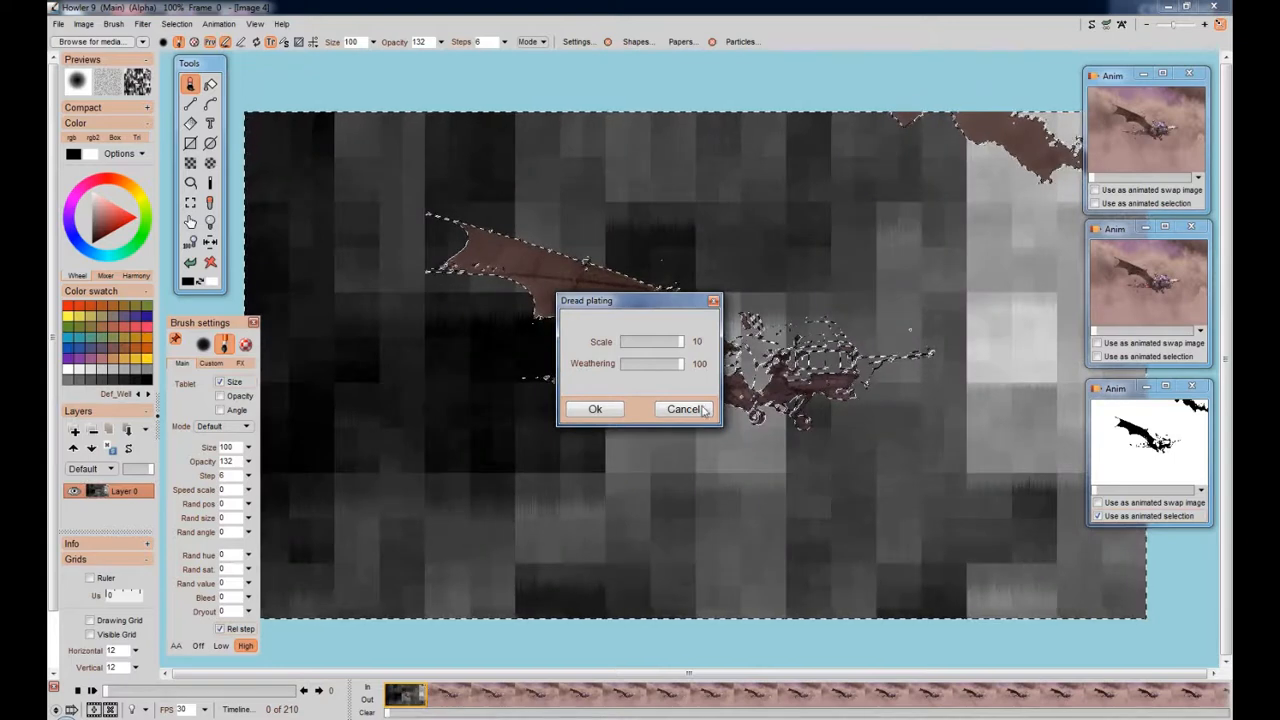
left_click(700, 413)
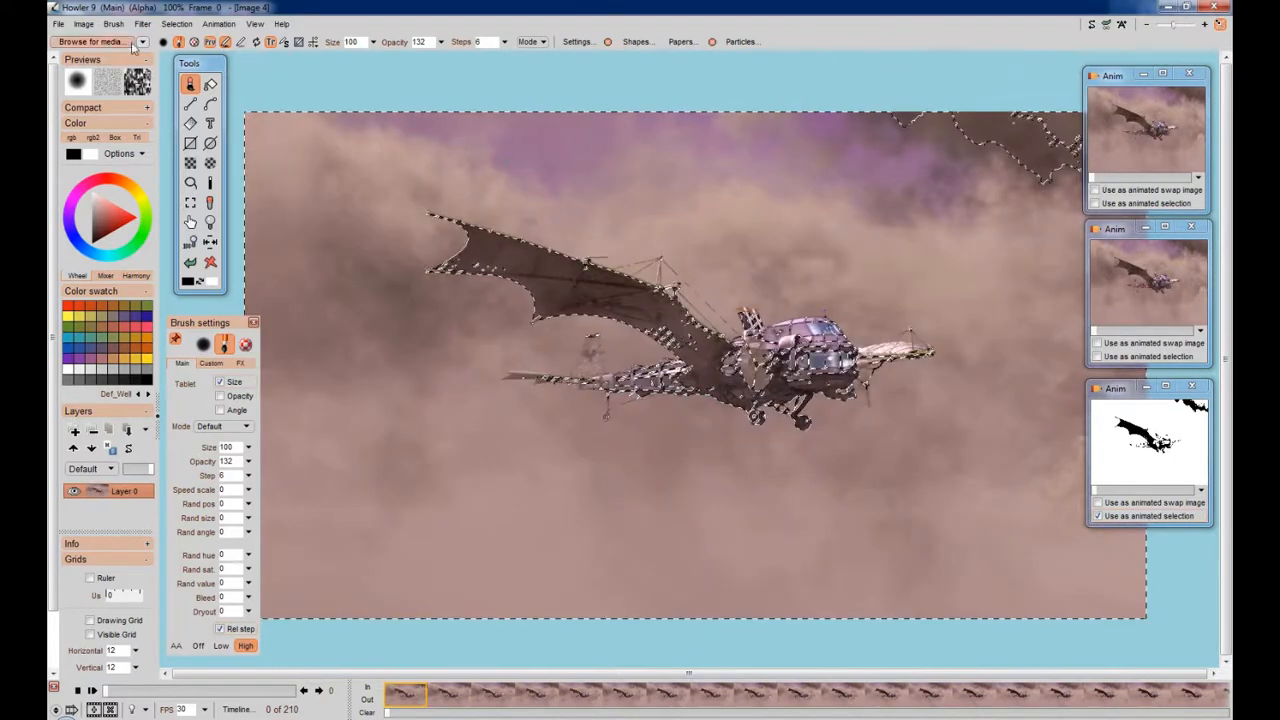
Try the Starfield render filter on the selected background with its default settings
left_click(178, 24)
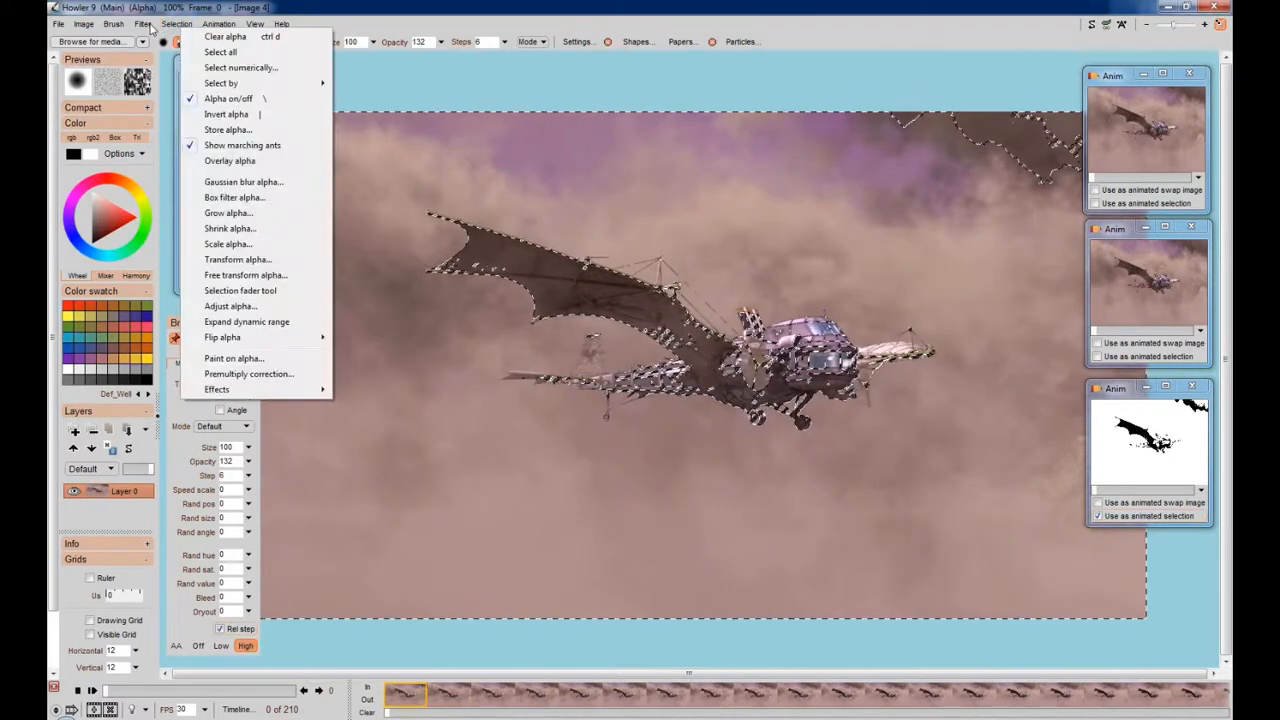
mouse_move(143, 26)
mouse_move(210, 243)
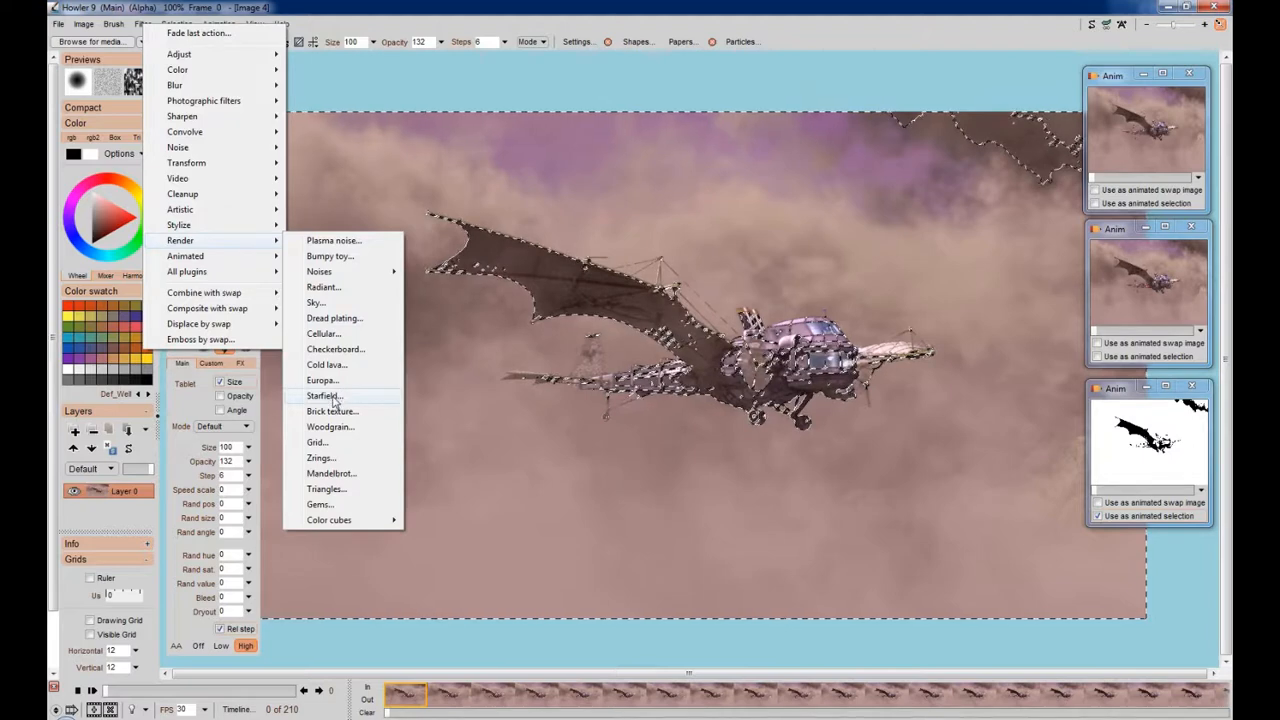
left_click(330, 398)
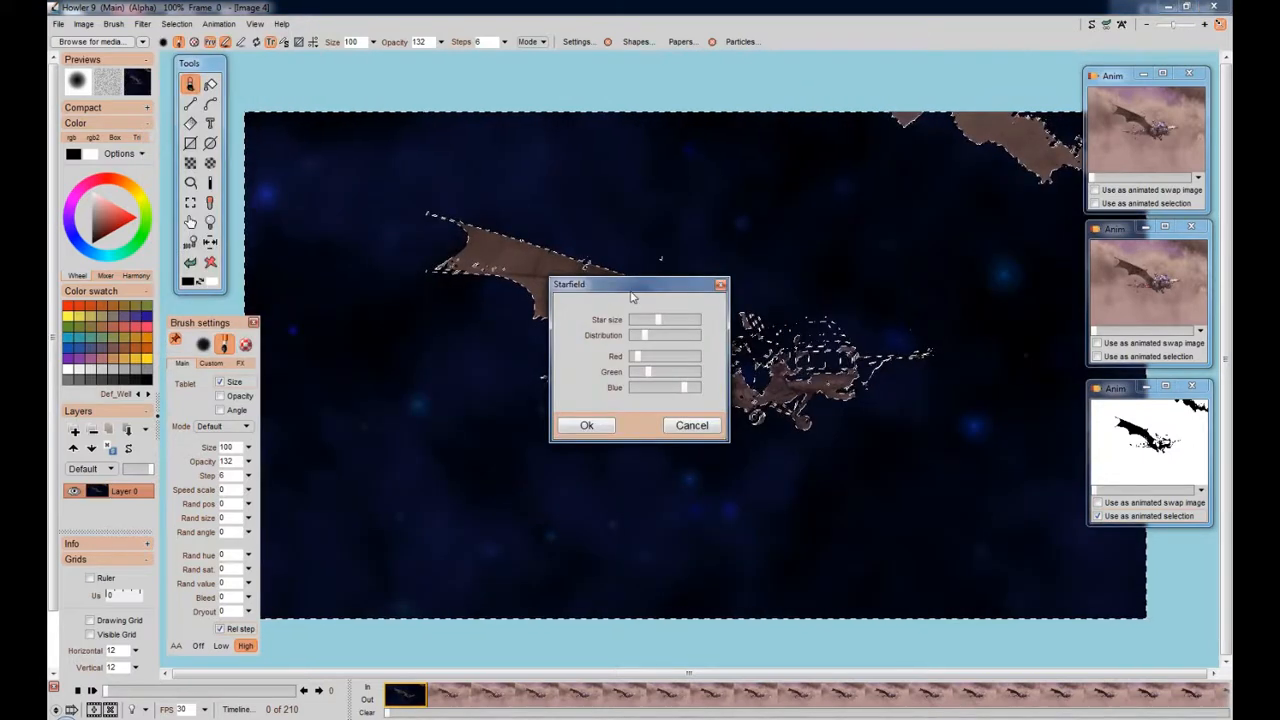
left_click_drag(634, 290, 468, 232)
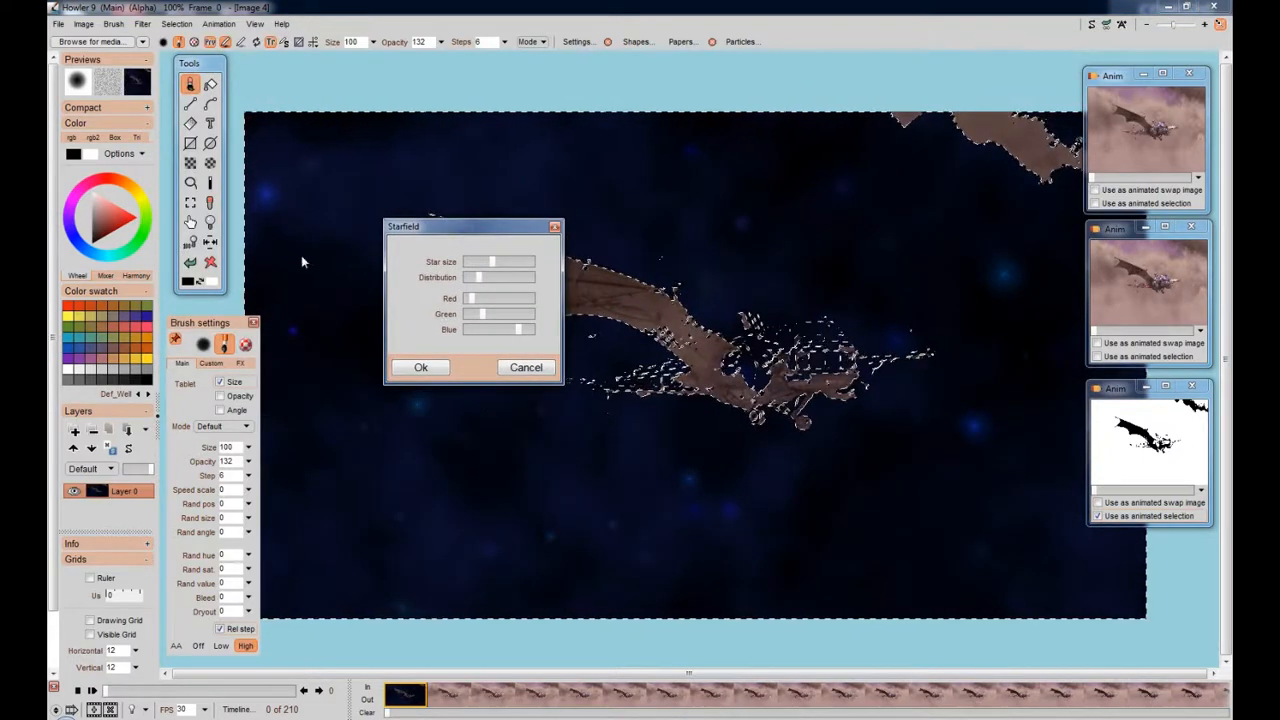
left_click(526, 368)
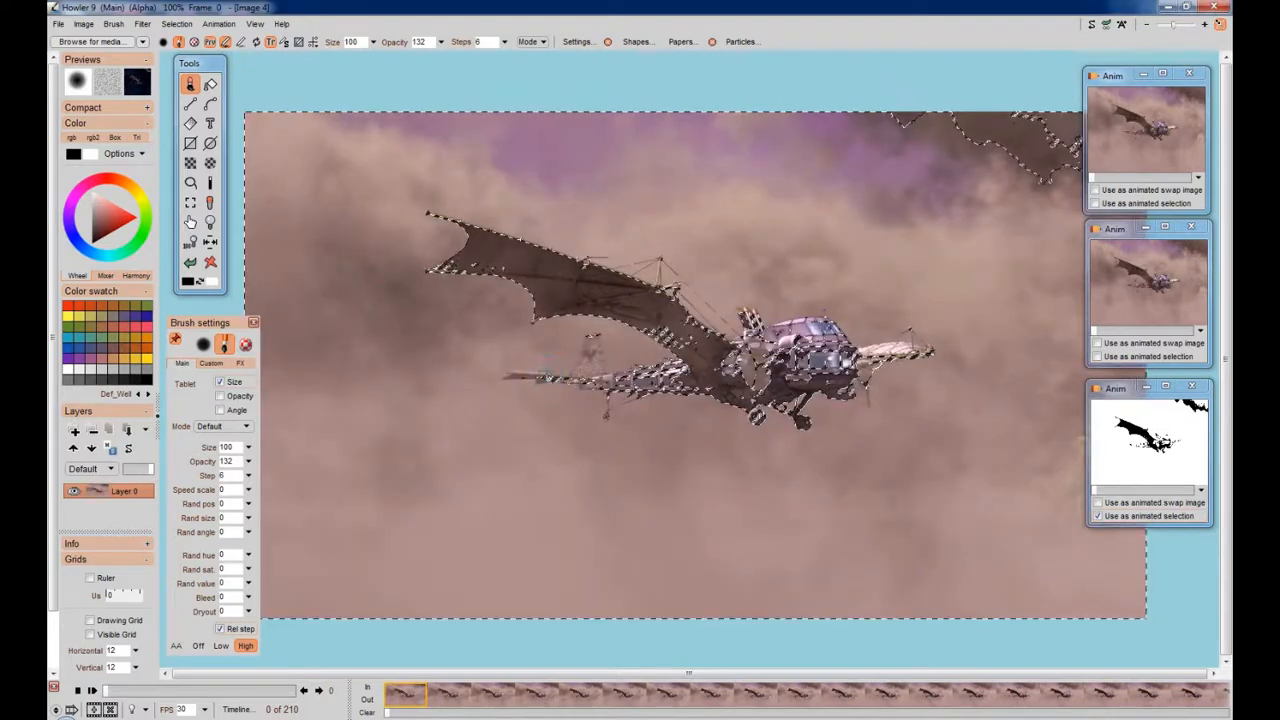
Open the animated Starry night filter on the selected background, raise Vector x and Vector y, increase the glows and minimize the speed
left_click(220, 24)
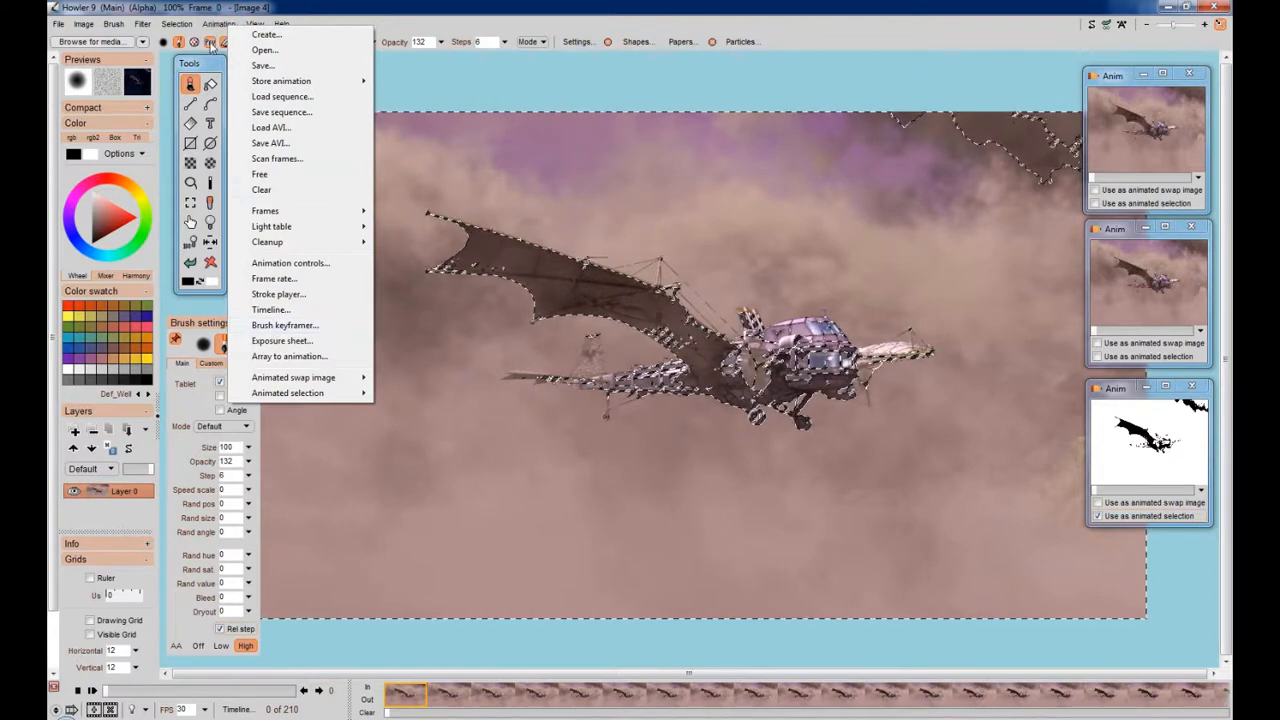
left_click(147, 25)
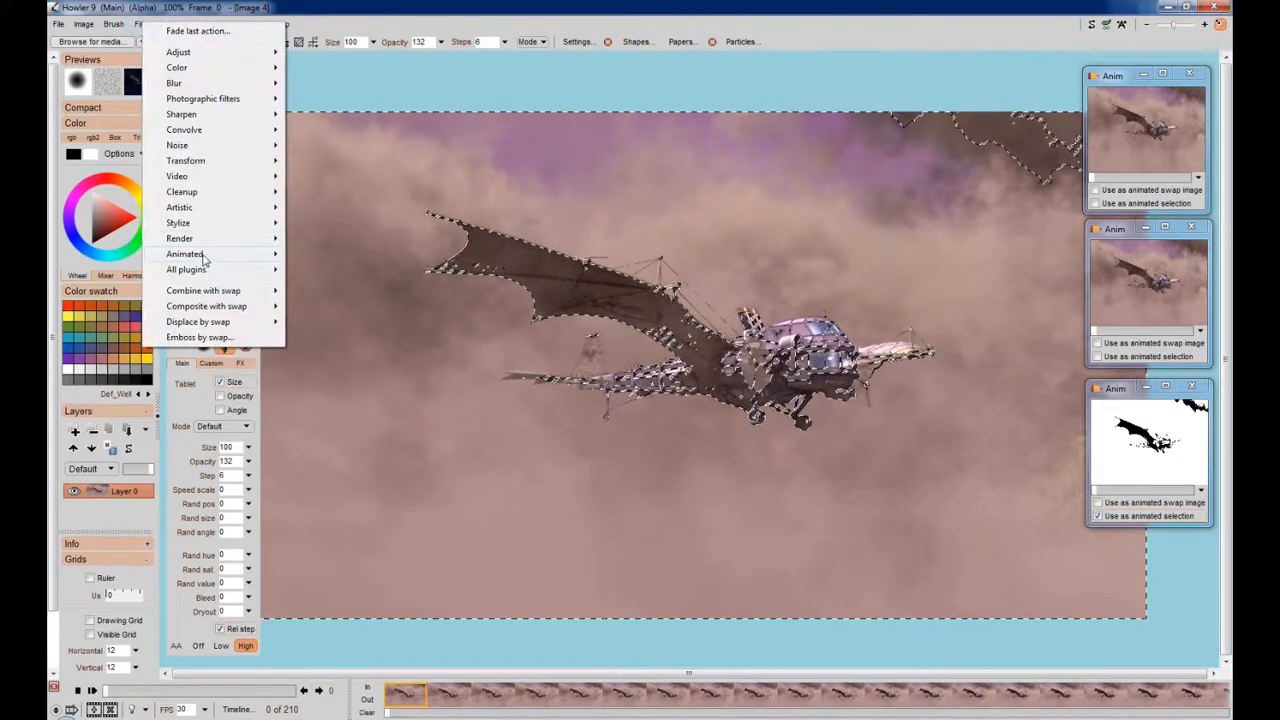
mouse_move(206, 261)
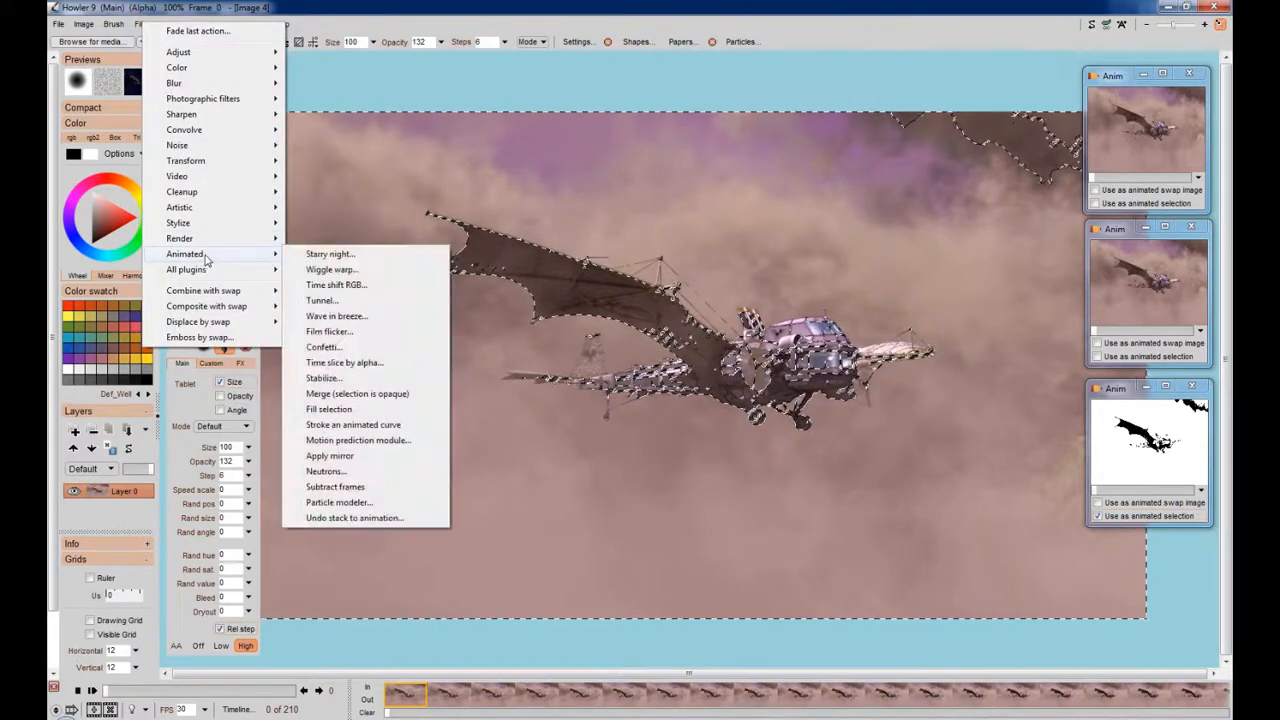
left_click(346, 256)
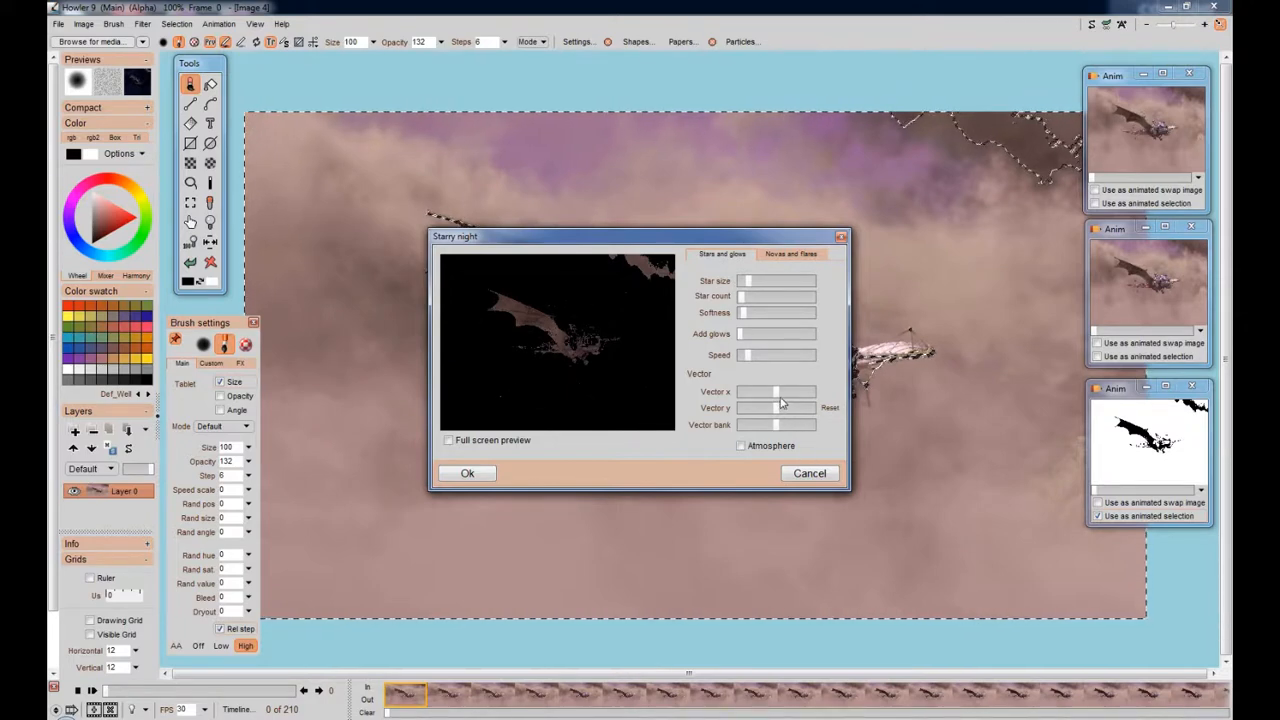
left_click_drag(776, 392, 808, 396)
left_click_drag(777, 416, 802, 416)
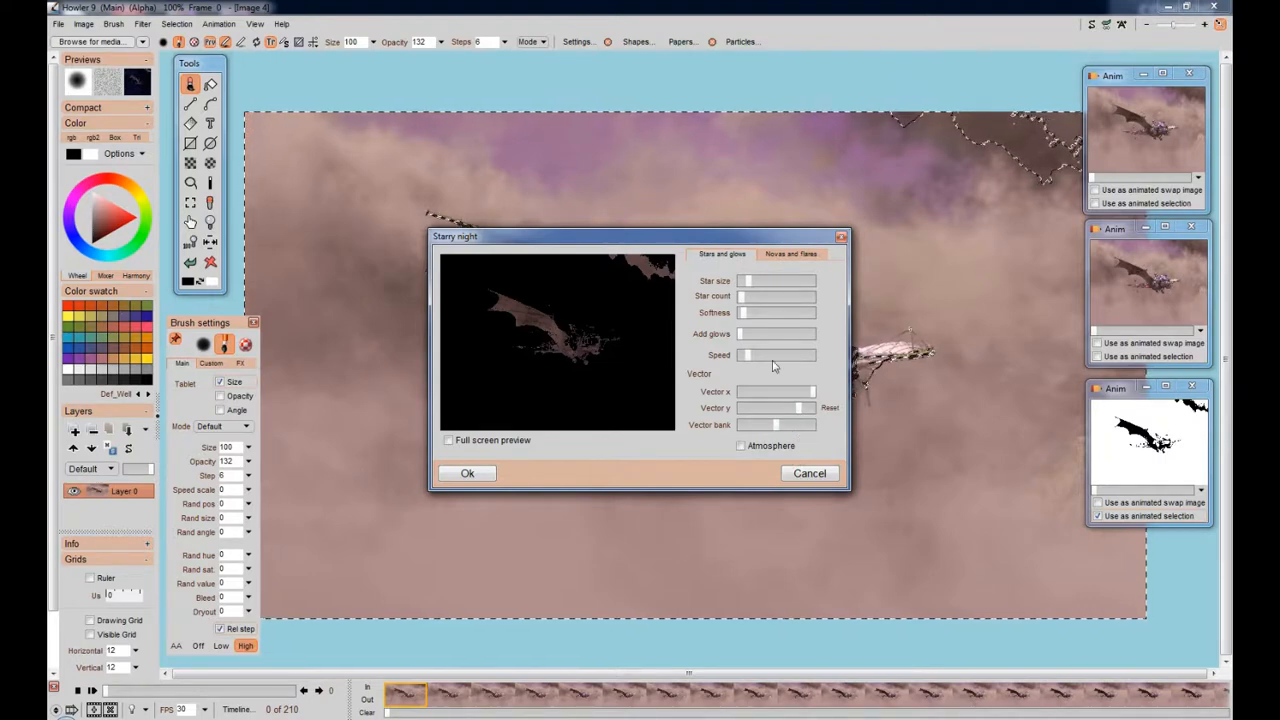
left_click_drag(740, 338, 745, 364)
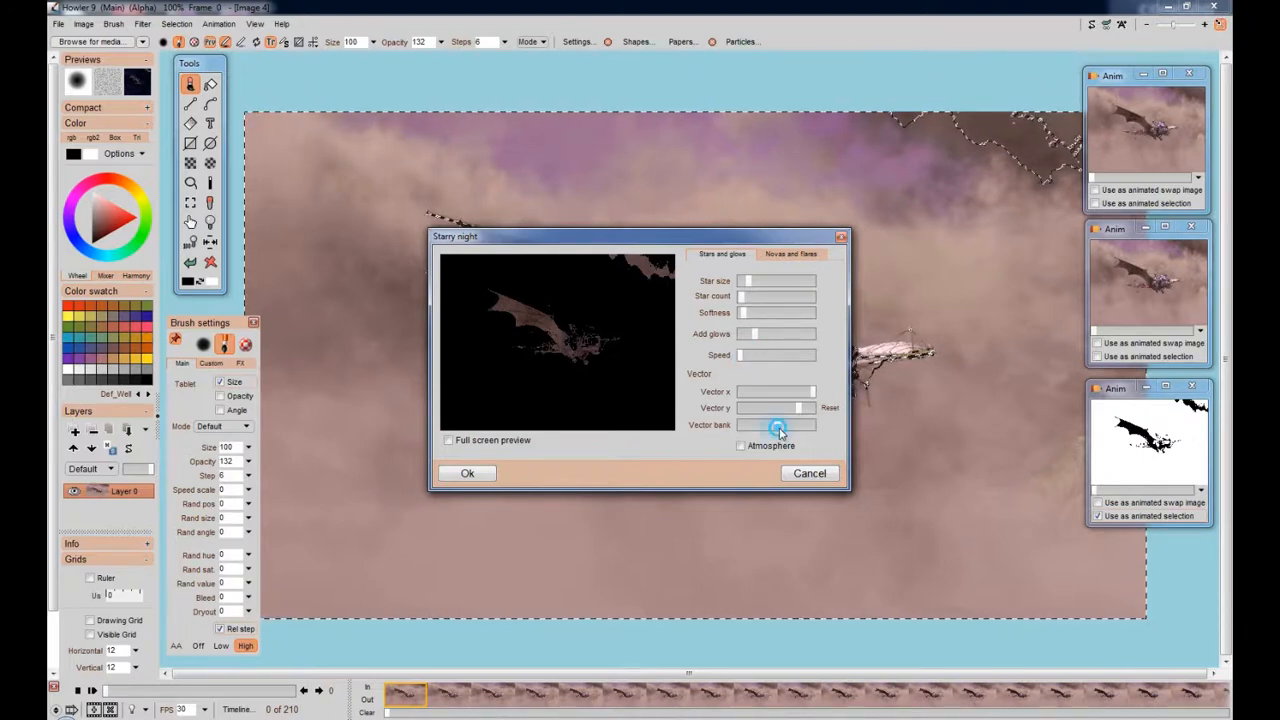
Lower the bank, x and y vectors of the Starry night filter toward their minimum, and raise the star count and star size
left_click_drag(776, 427, 742, 432)
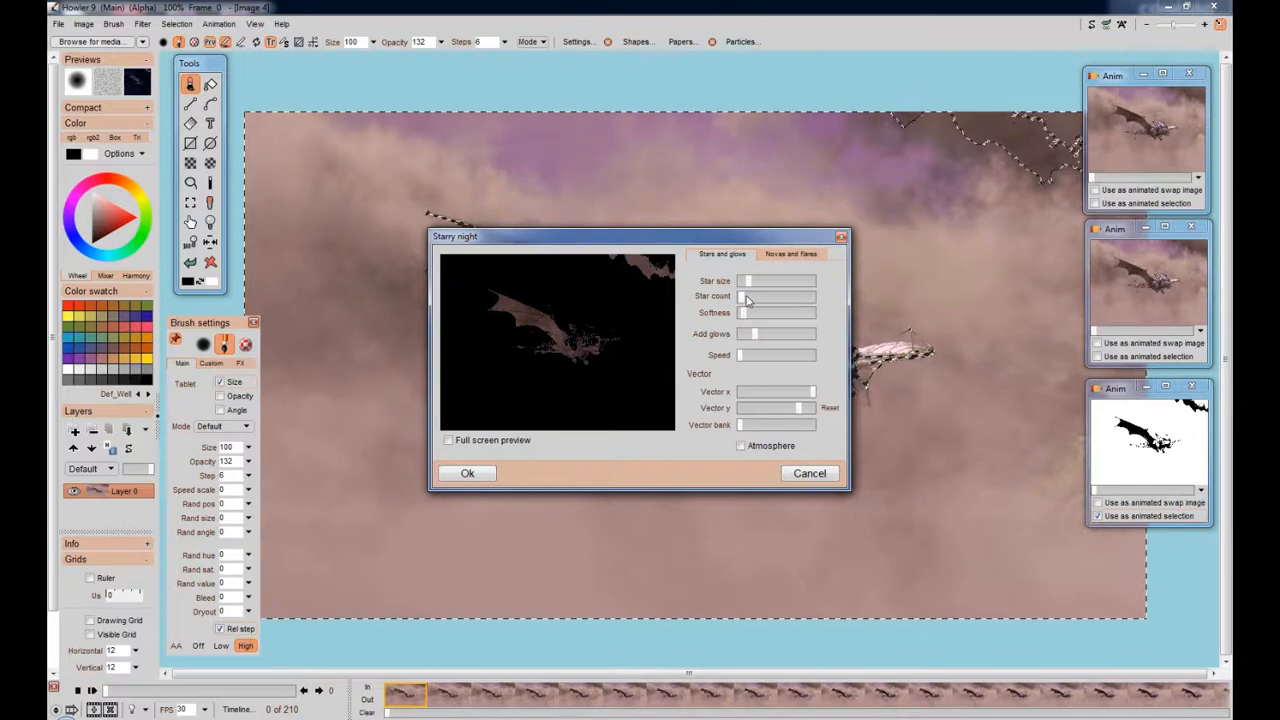
left_click_drag(743, 300, 770, 284)
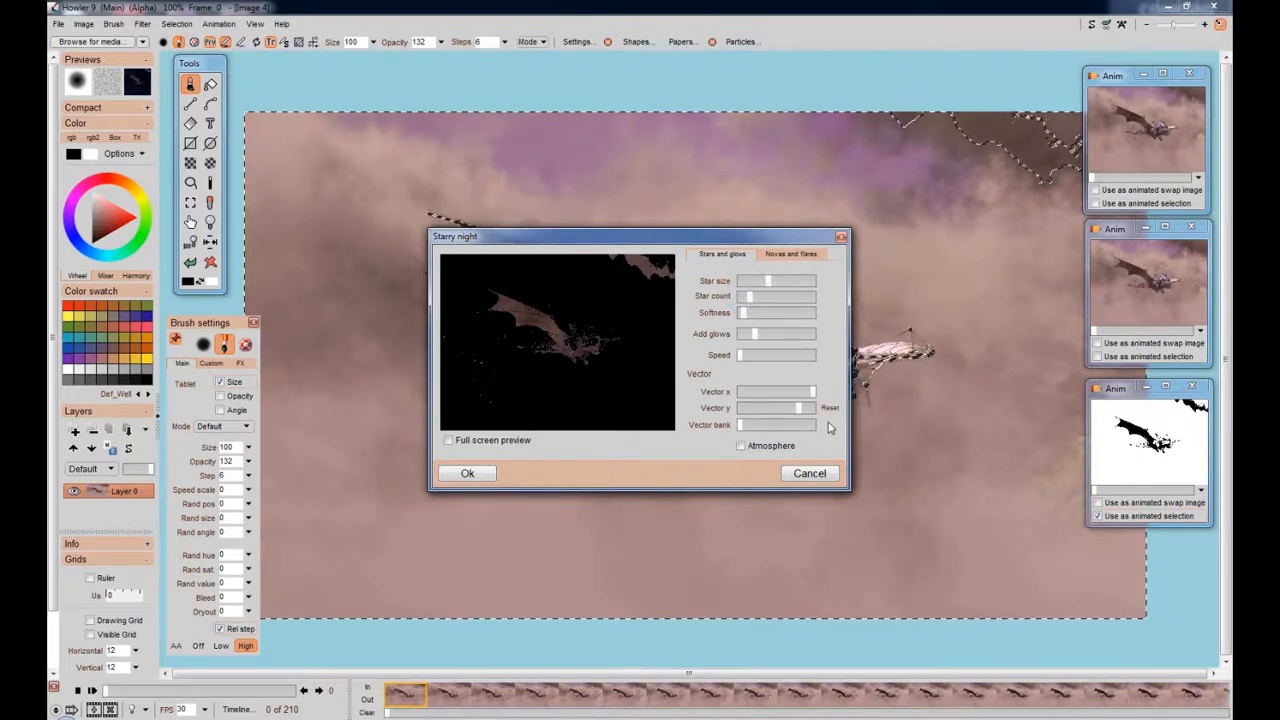
left_click_drag(802, 412, 742, 410)
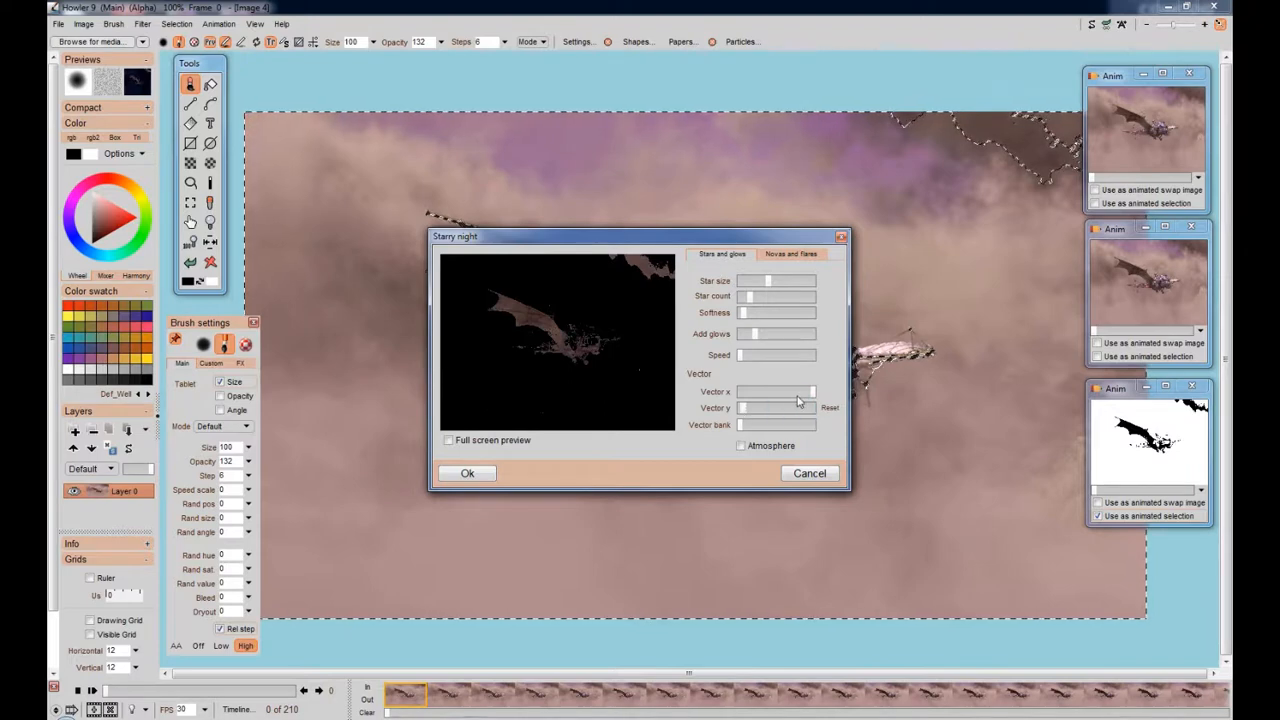
left_click_drag(813, 393, 746, 393)
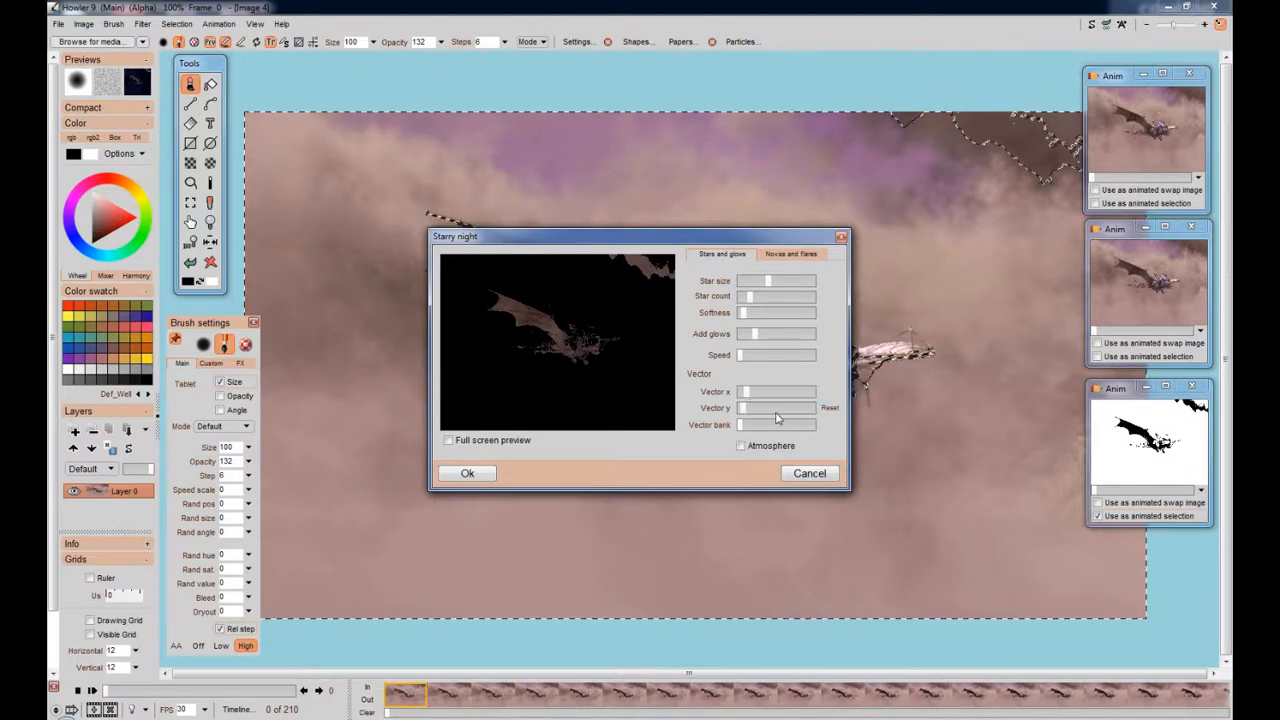
Reset the Starry night vectors, raise the speed slightly and apply the filter to the animation
left_click(830, 412)
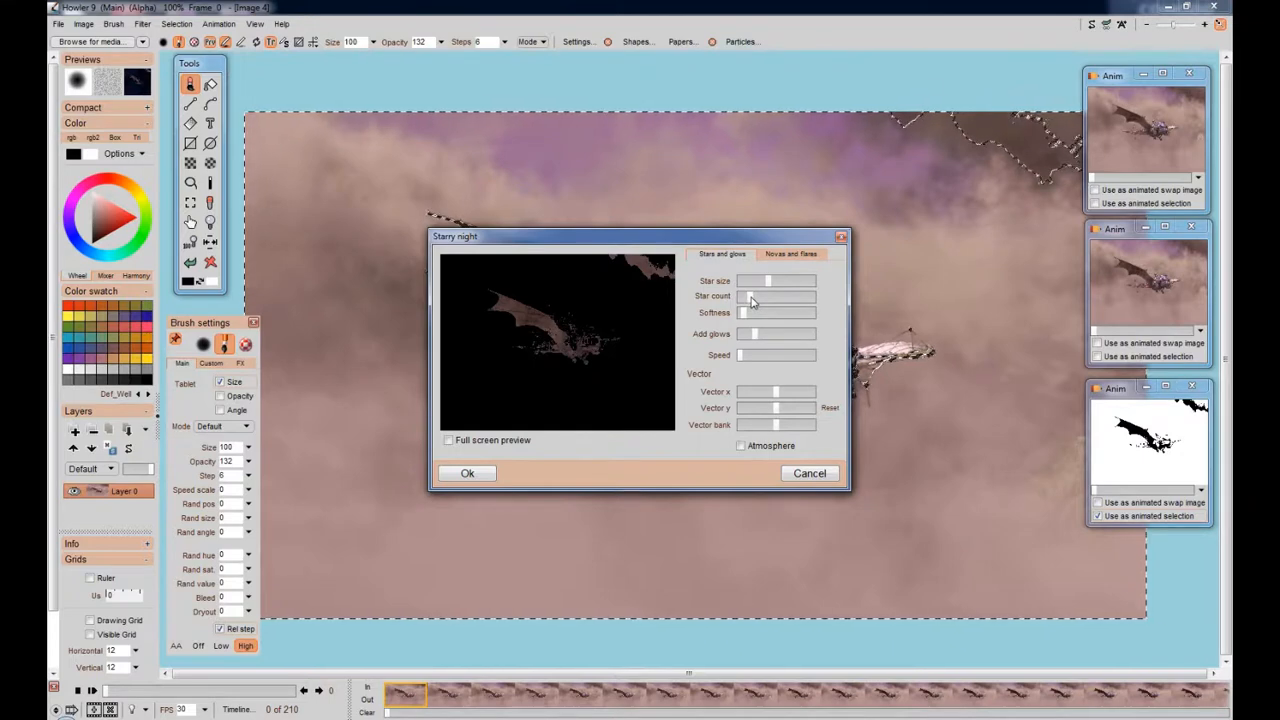
left_click(741, 355)
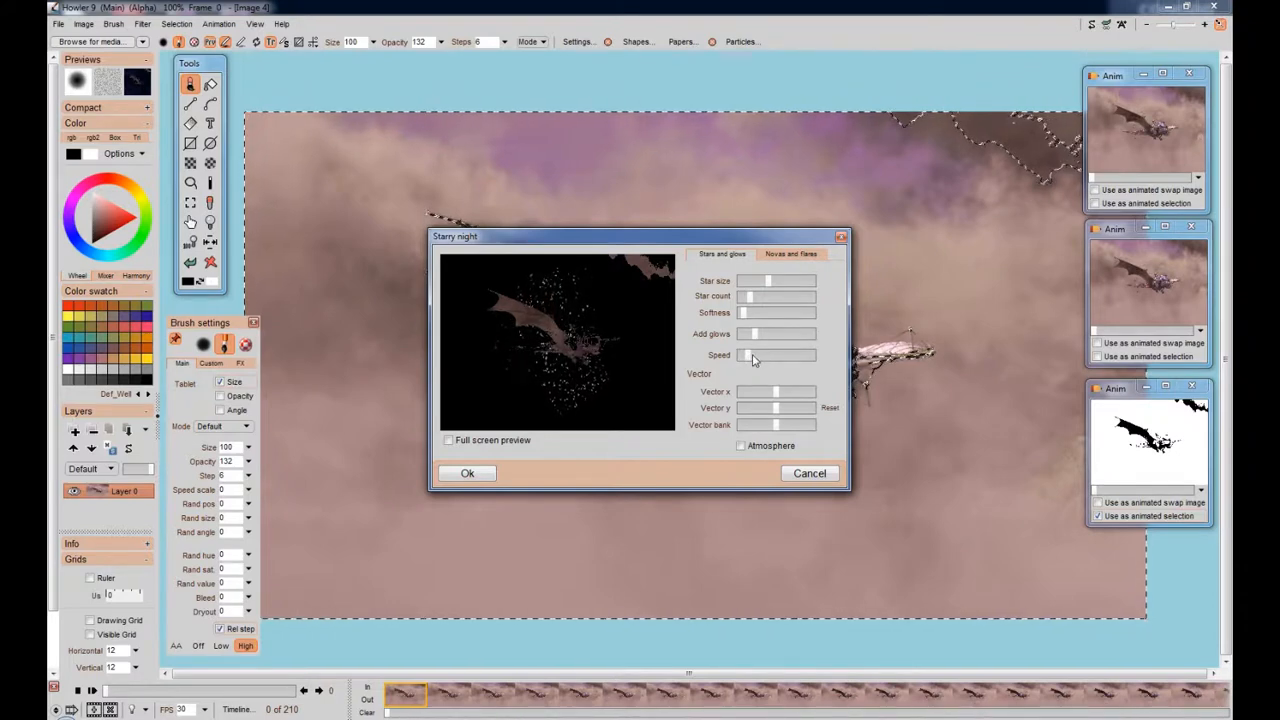
left_click(467, 474)
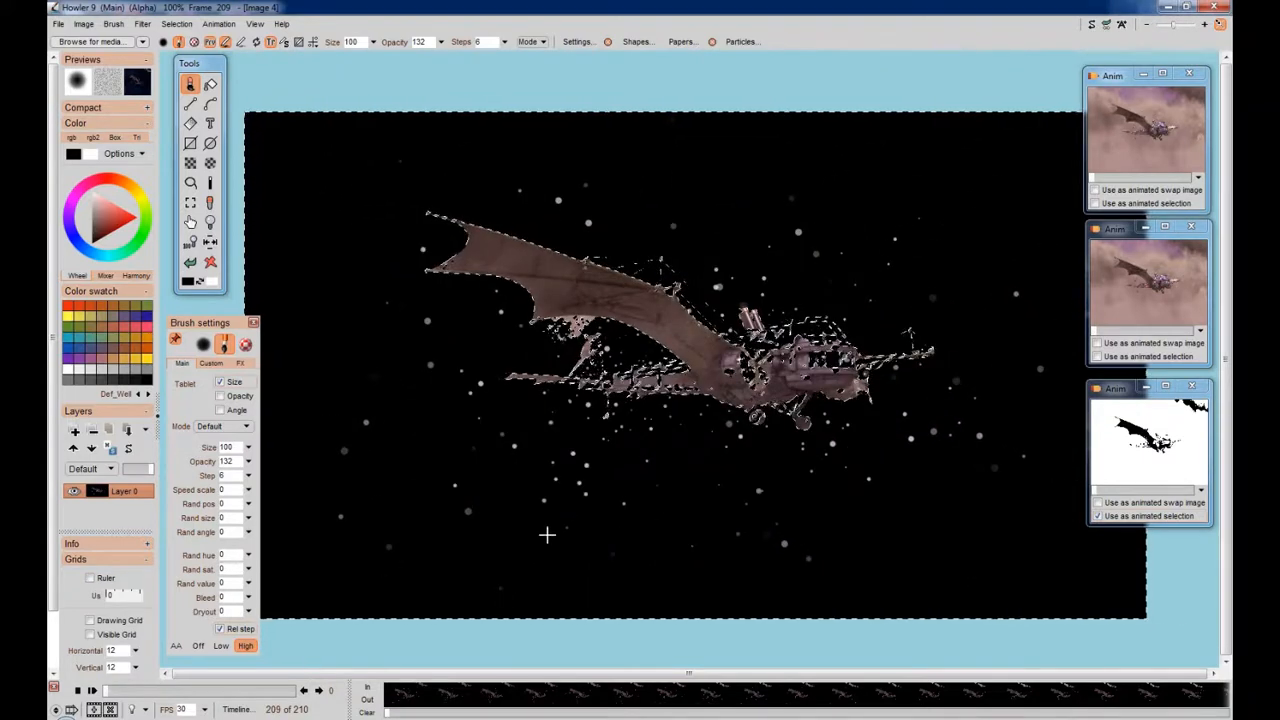
Clear the selection and play the starry animation to check the stars behind the aircraft
left_click(177, 24)
left_click(252, 36)
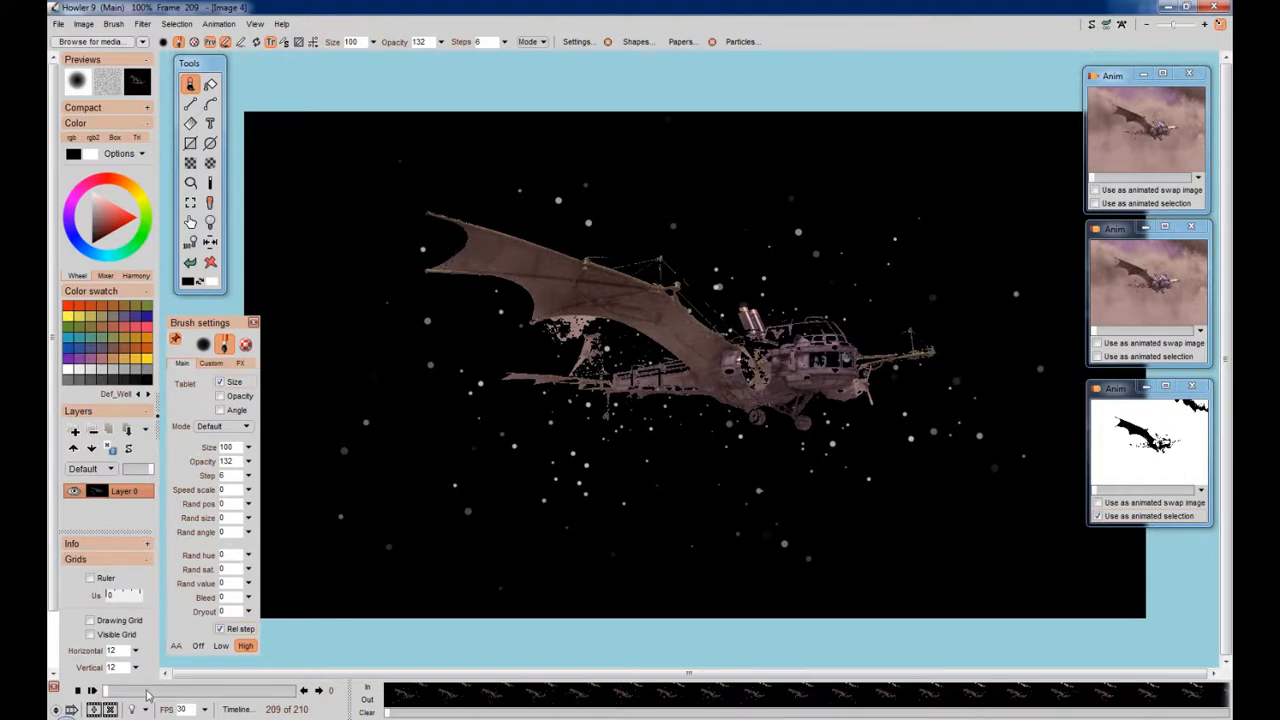
left_click(93, 690)
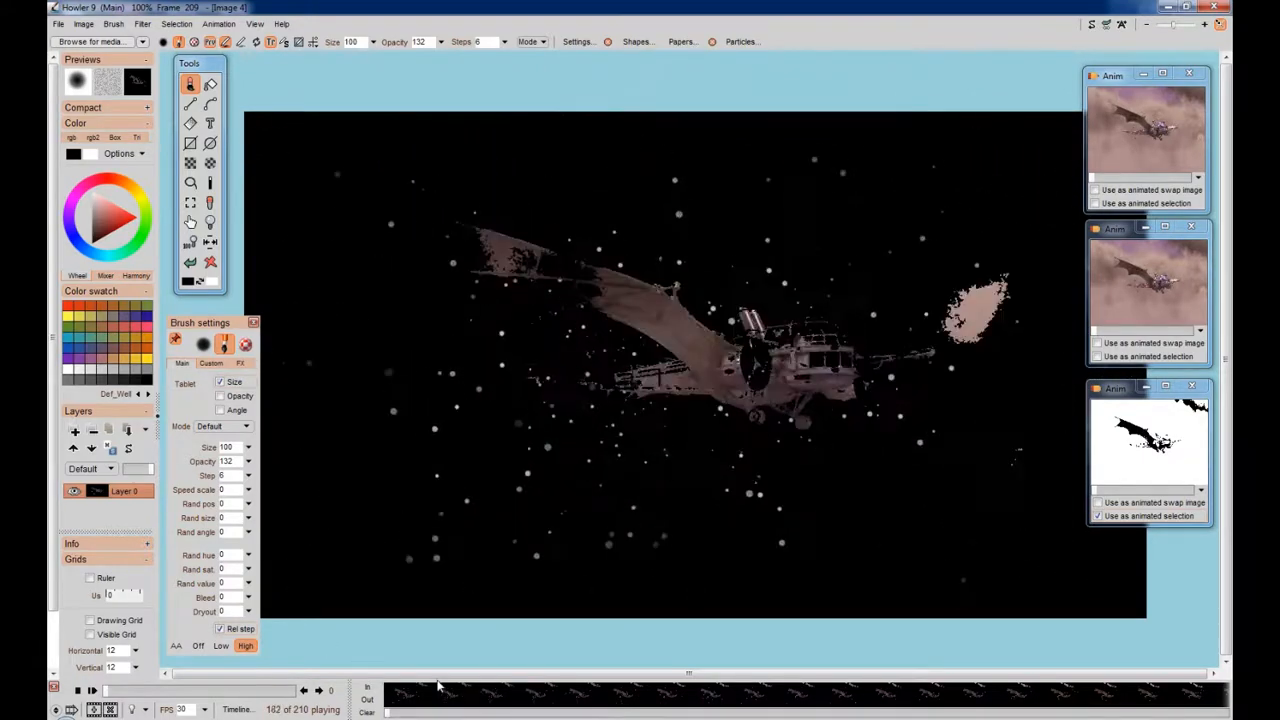
left_click(77, 690)
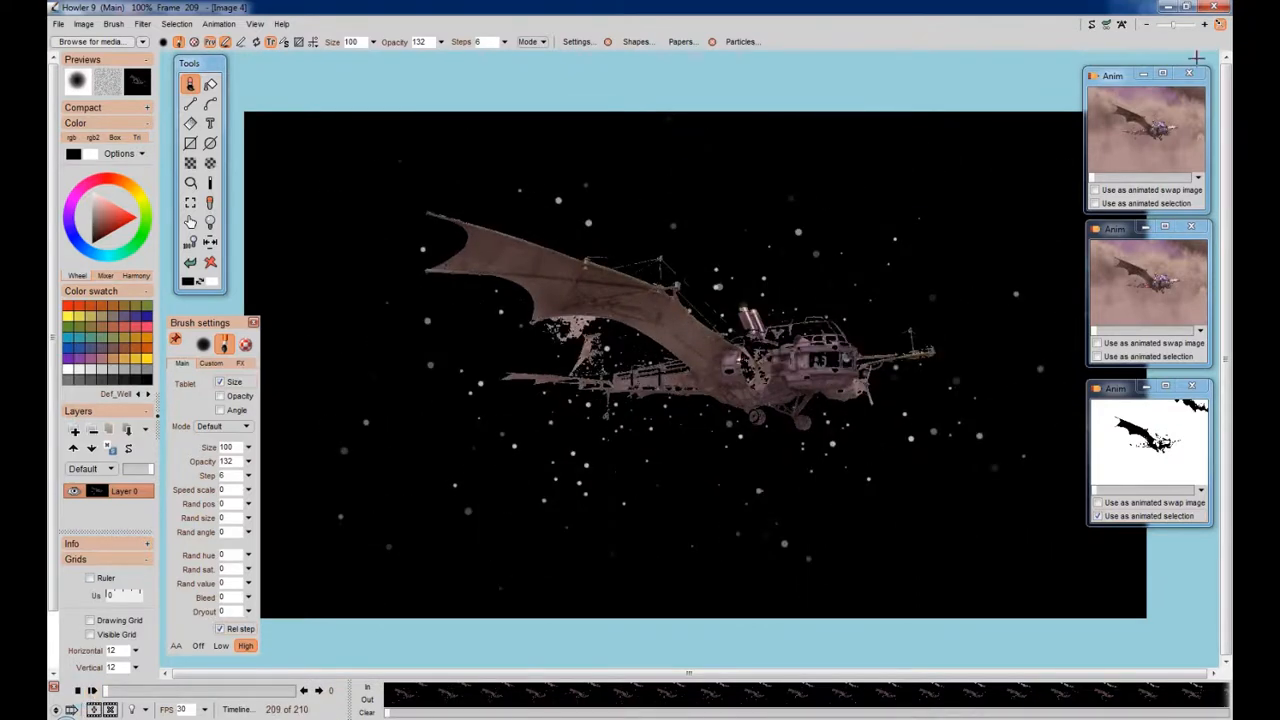
Restore the first stored color animation and stop using the thresholded animation as the animated selection
left_click(1160, 121)
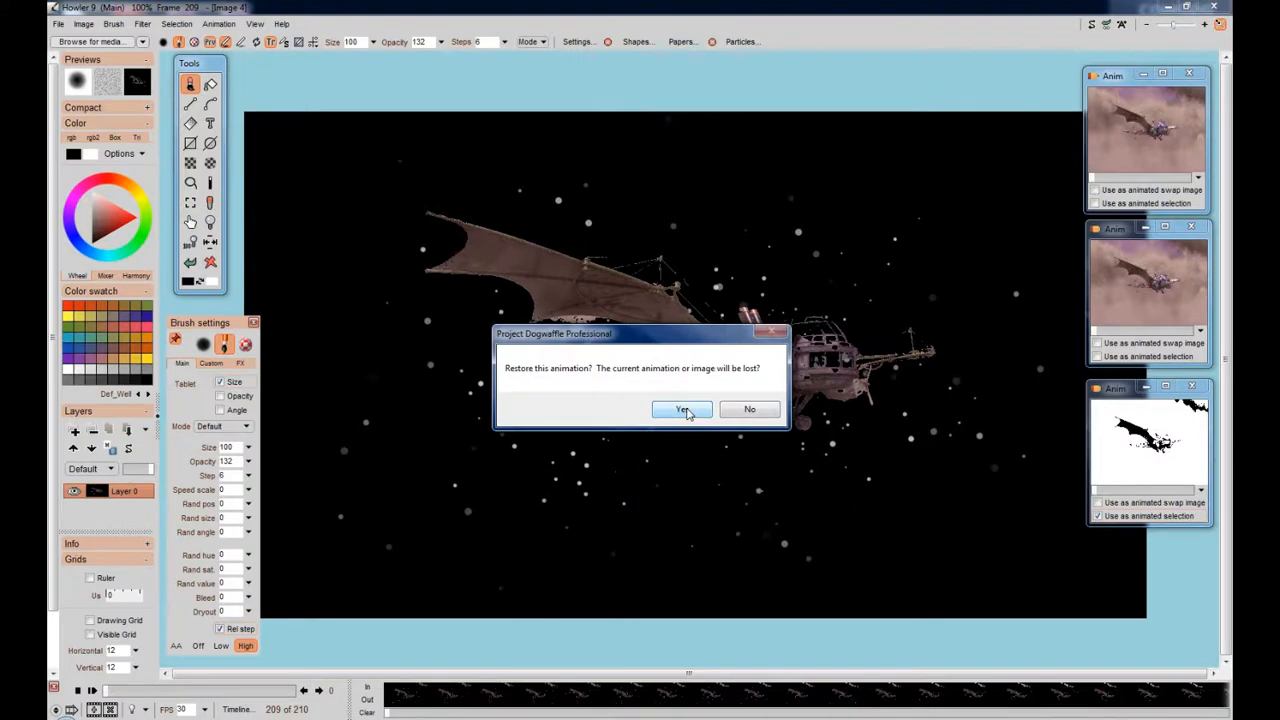
left_click(683, 410)
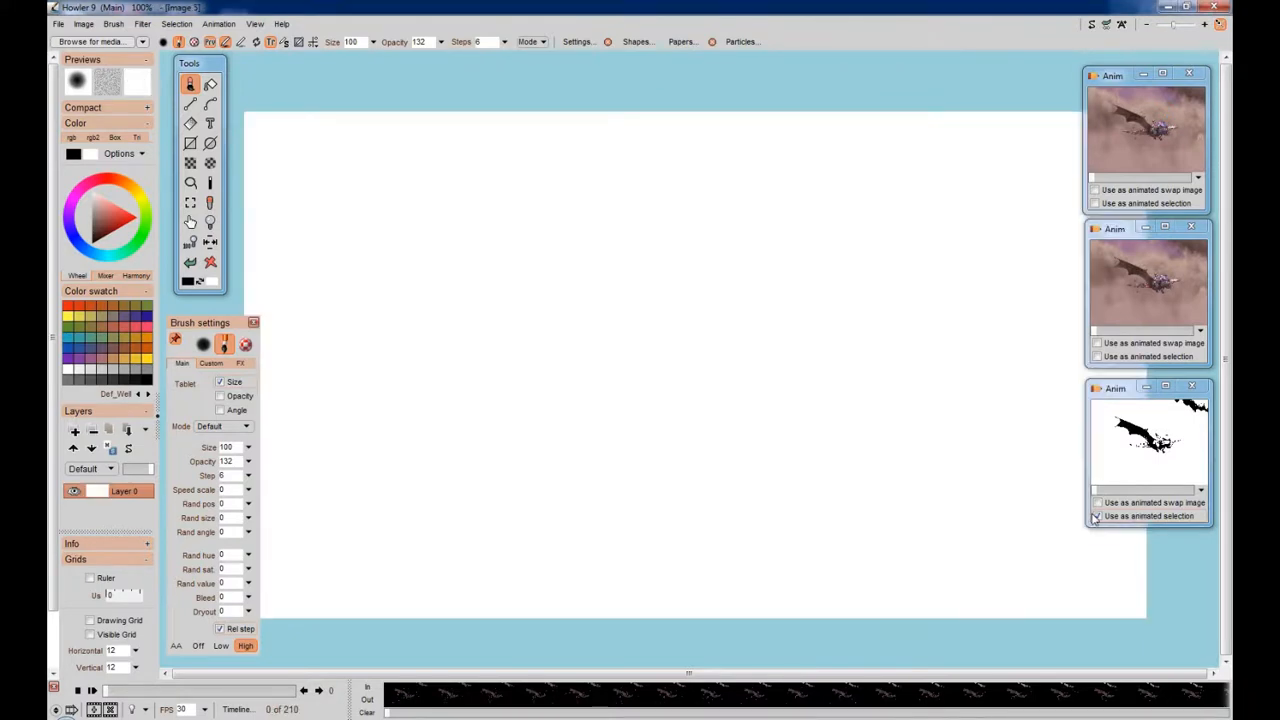
left_click(1097, 516)
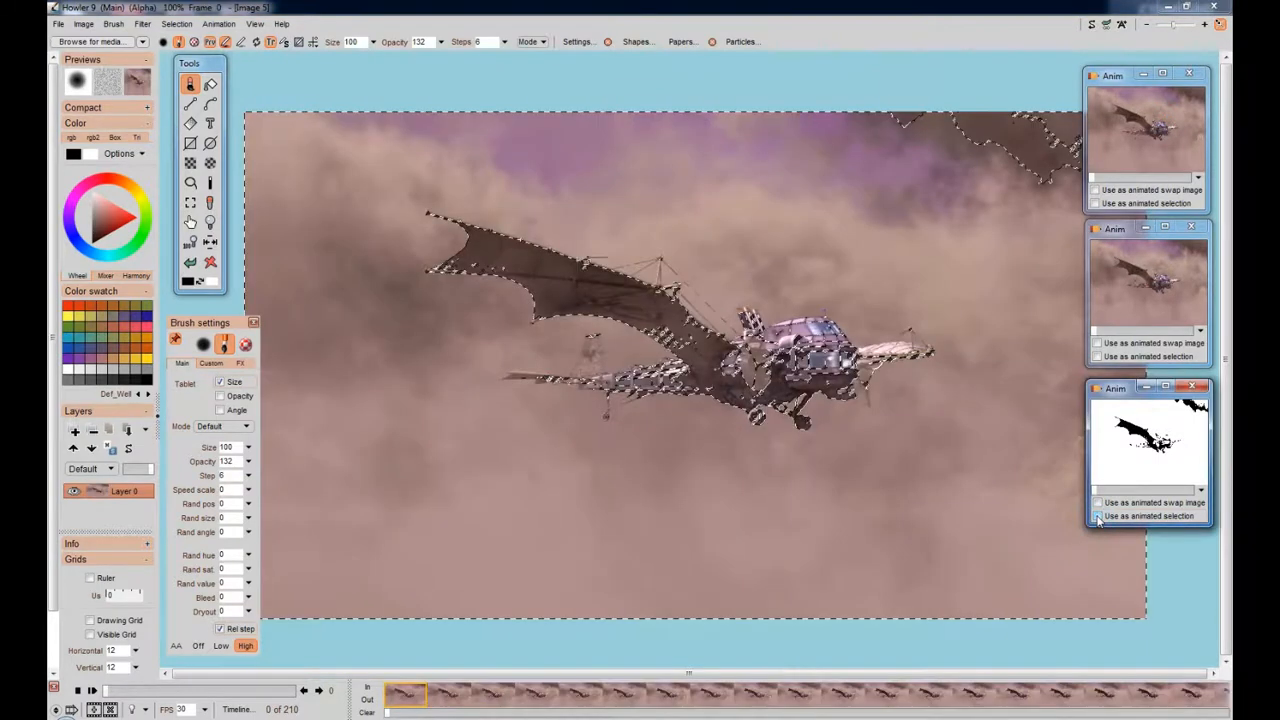
Discard the stored thresholded animation and clear the remaining selection from the image
left_click(1194, 387)
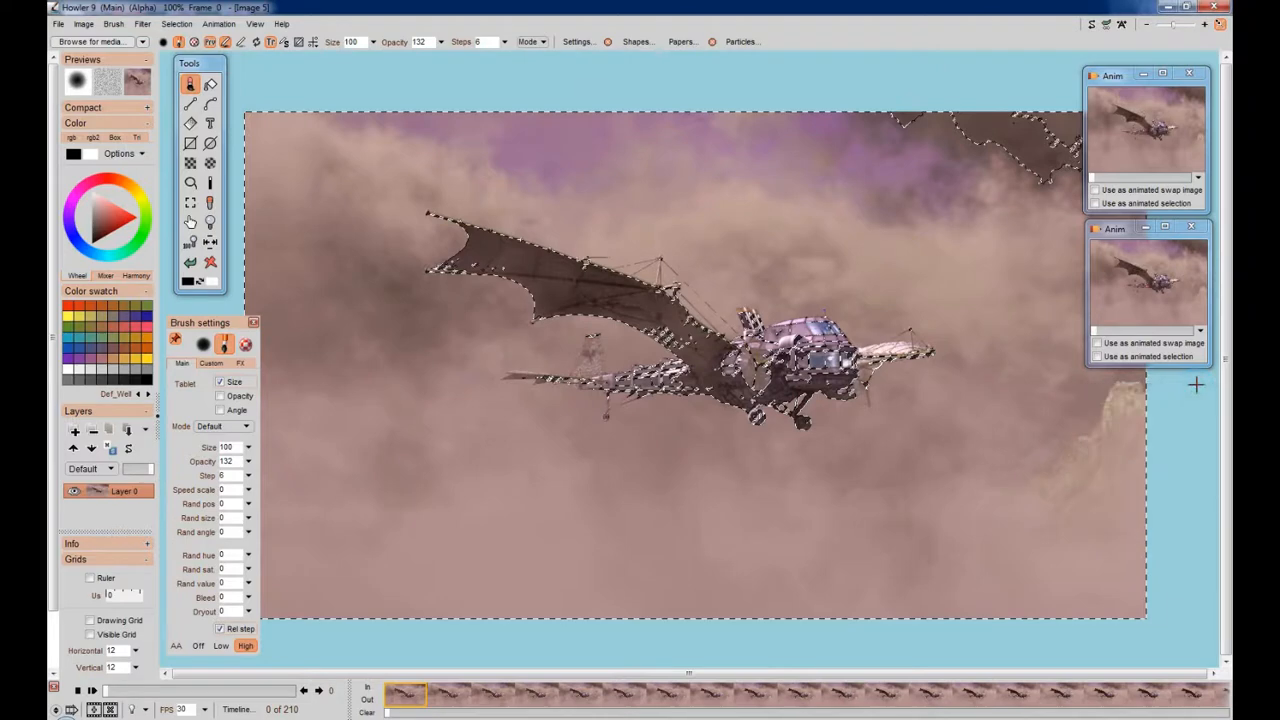
left_click(176, 23)
left_click(208, 35)
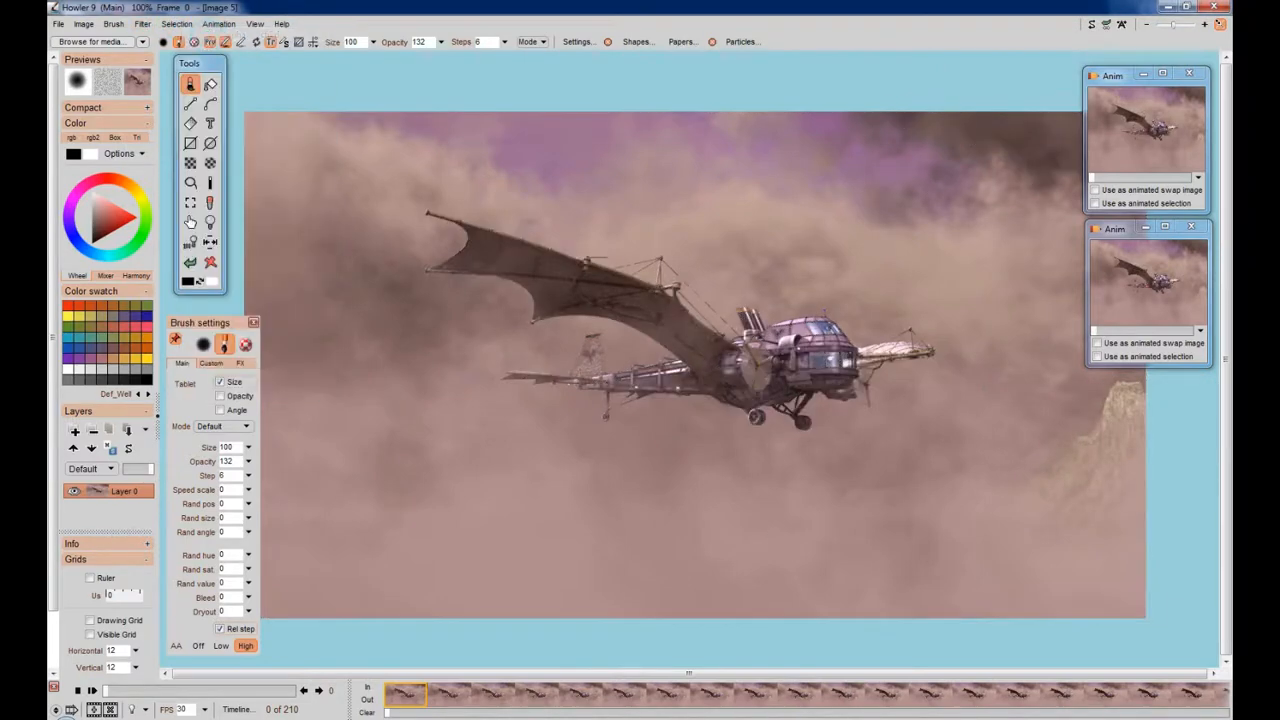
Open the timeline editor, move it clear of the playback controls and choose the Transform filter
left_click(236, 709)
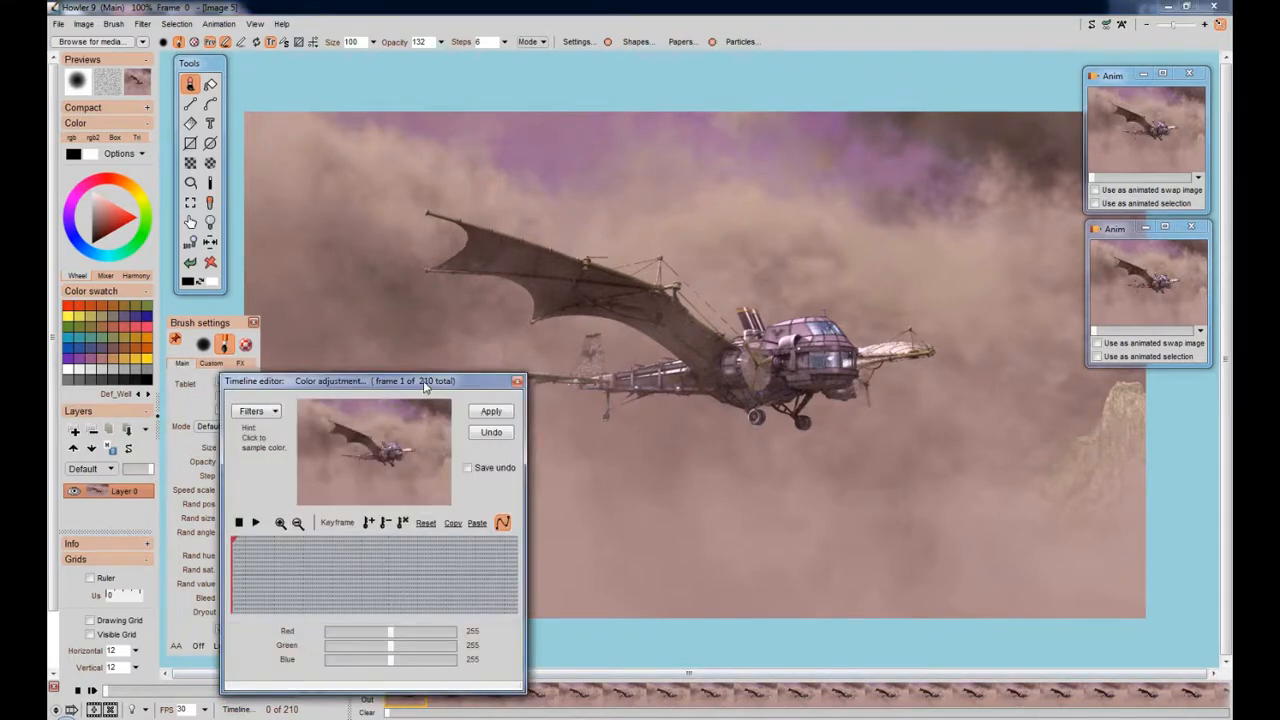
left_click_drag(424, 386, 437, 207)
left_click(289, 234)
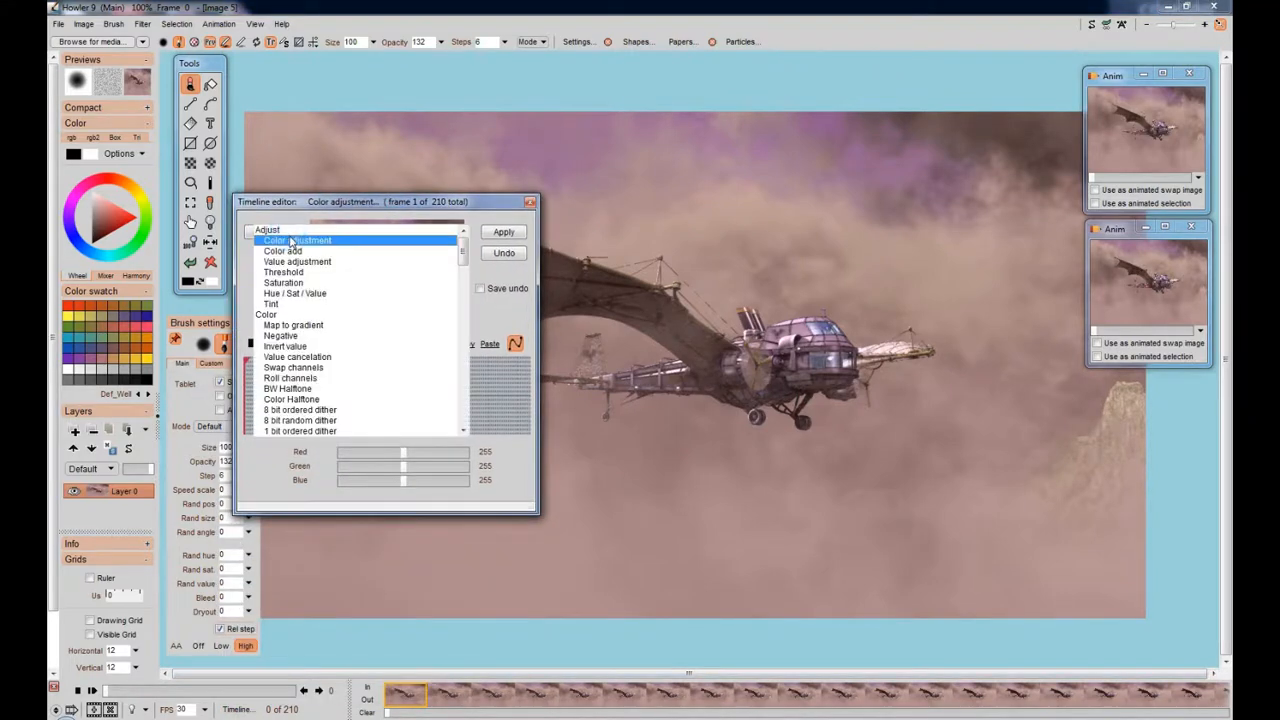
scroll(334, 384, "down", 5)
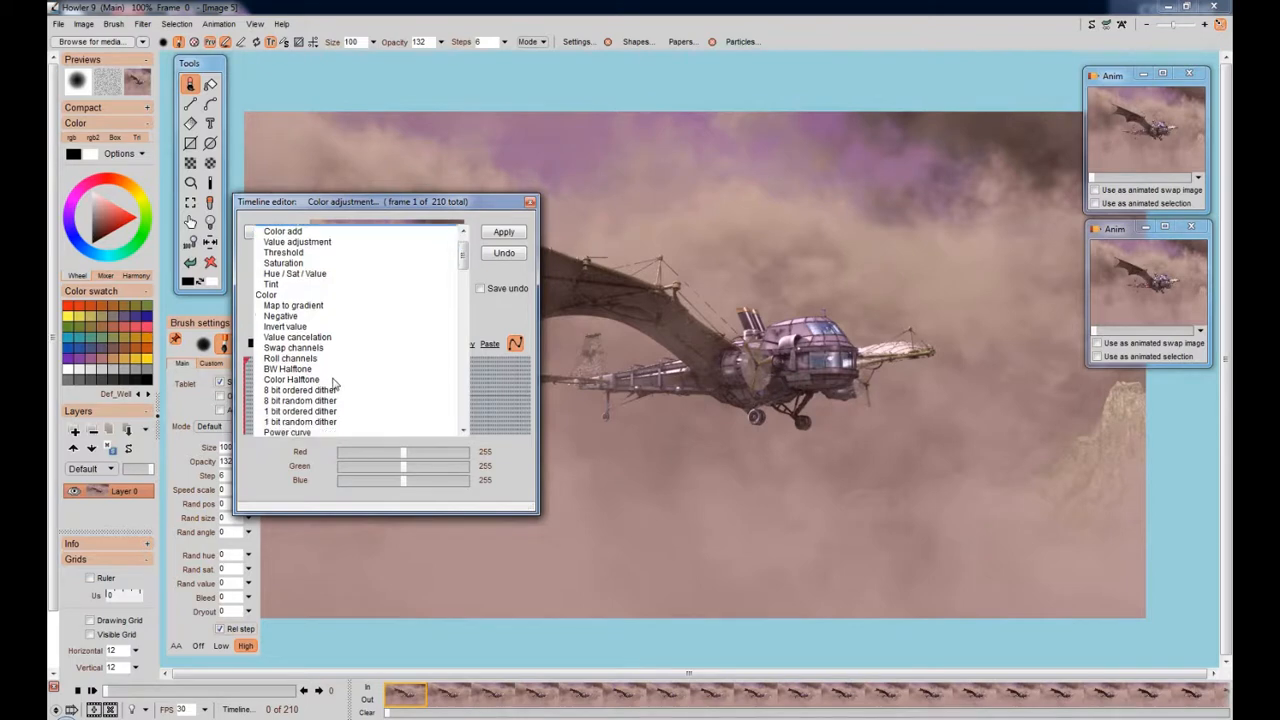
scroll(334, 384, "down", 4)
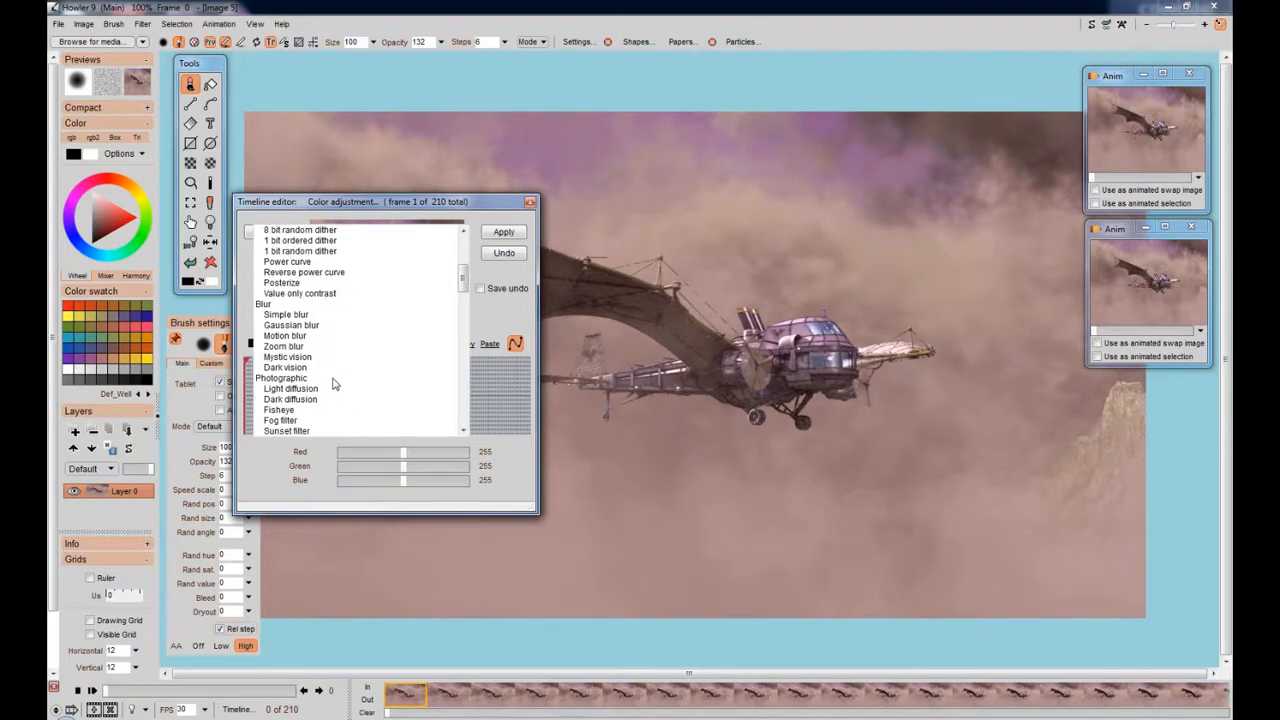
scroll(334, 384, "down", 4)
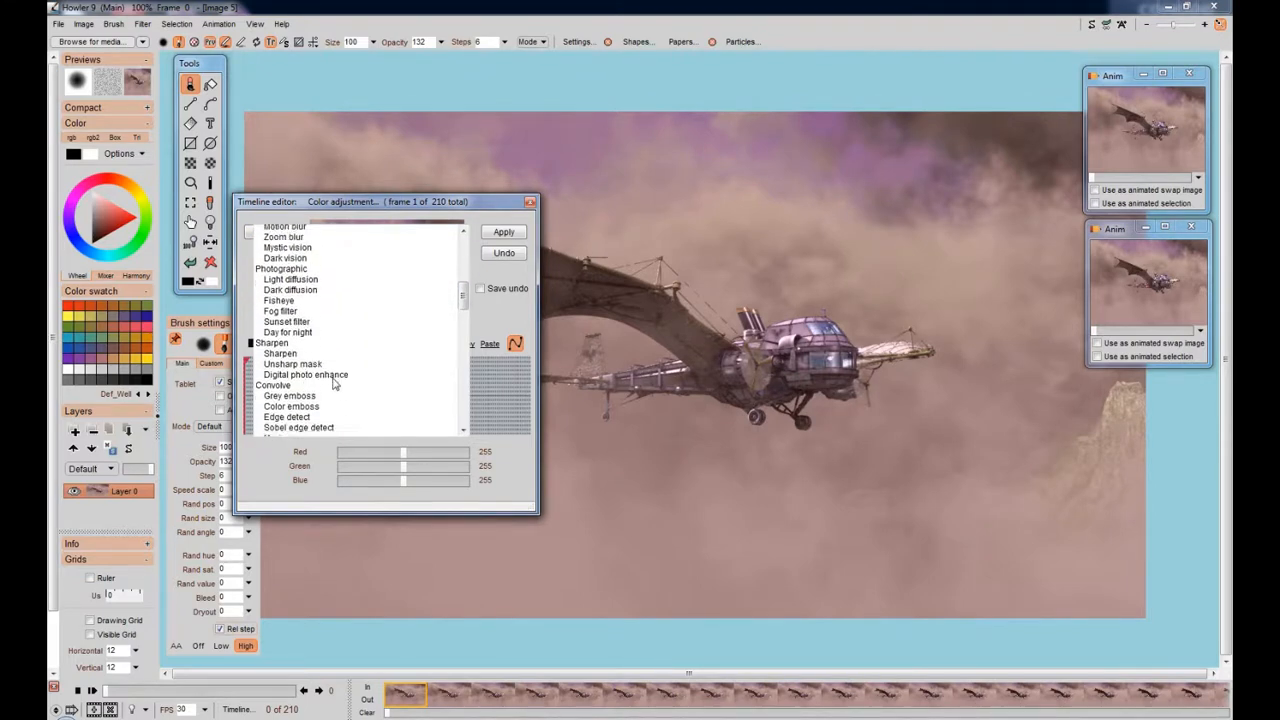
scroll(334, 384, "down", 3)
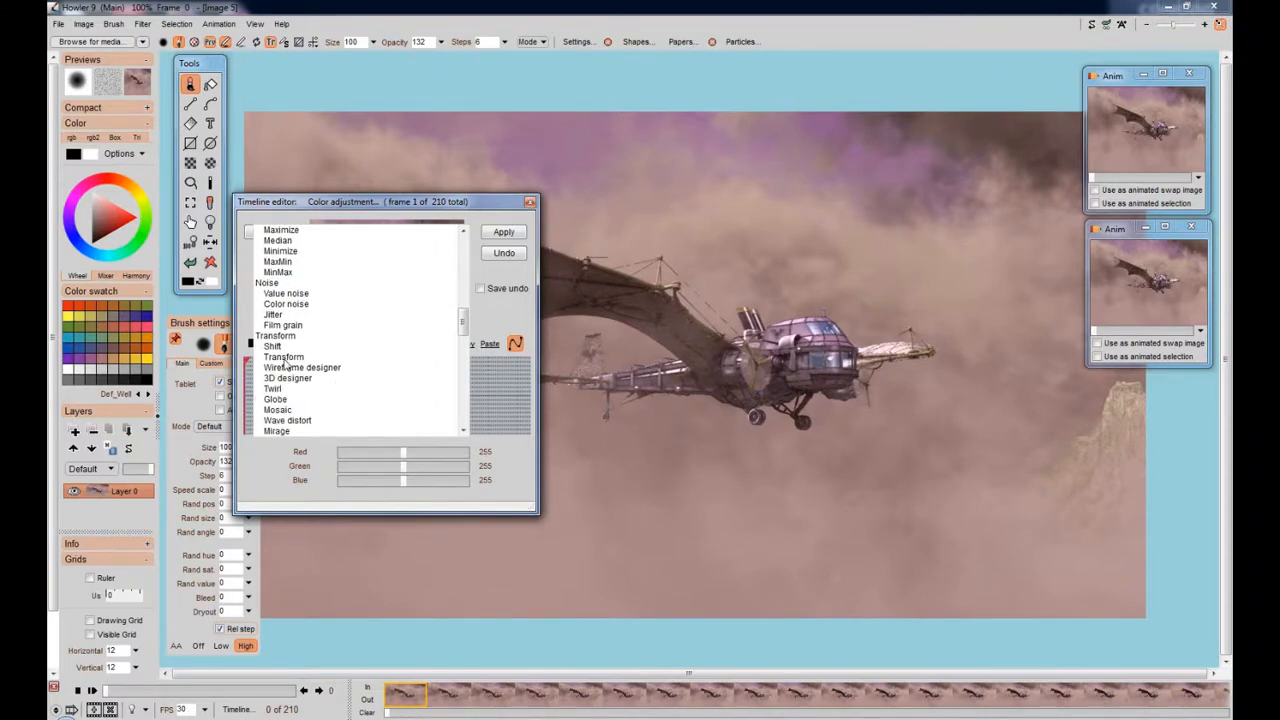
left_click(284, 357)
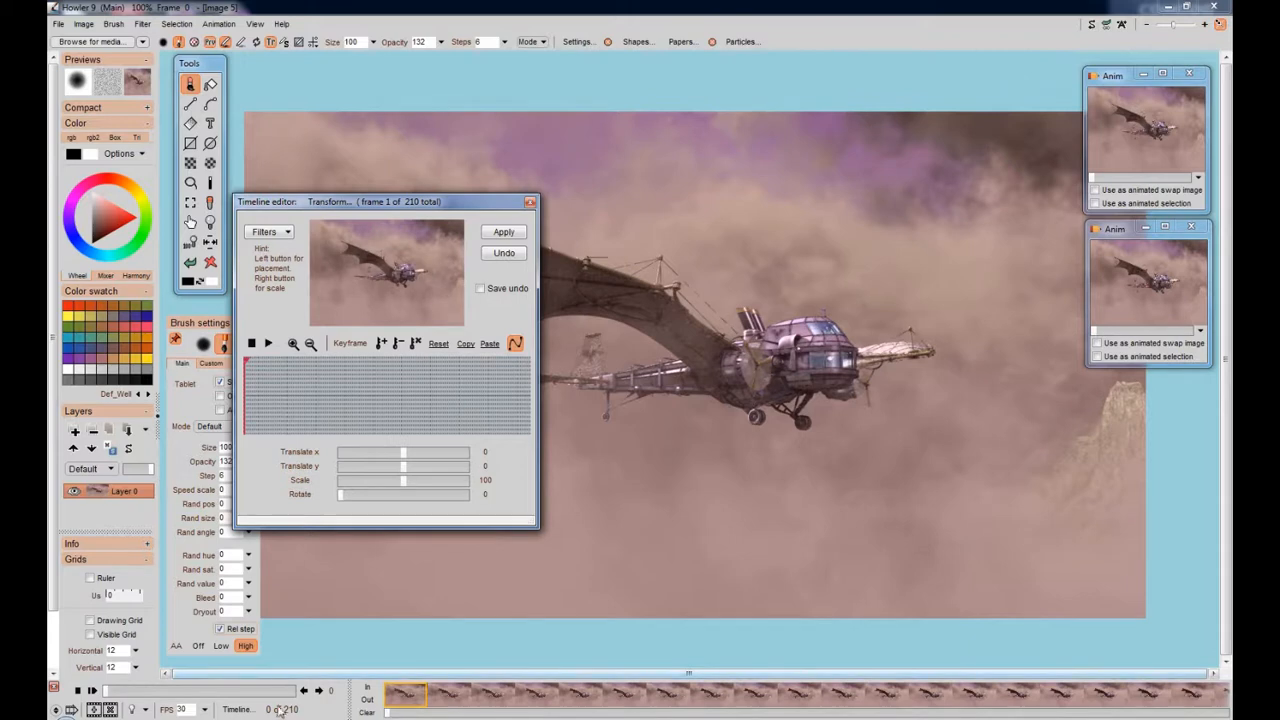
Play the color animation to review the aircraft's motion before transforming it
left_click(91, 690)
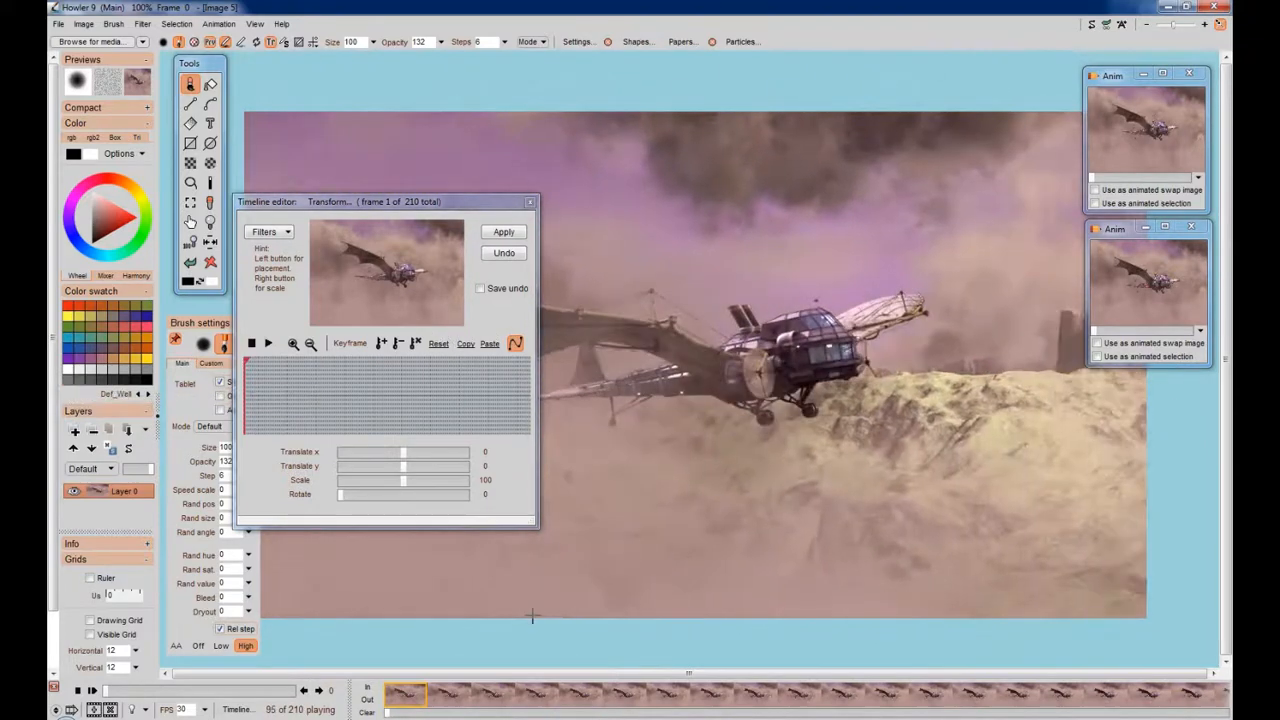
left_click(76, 691)
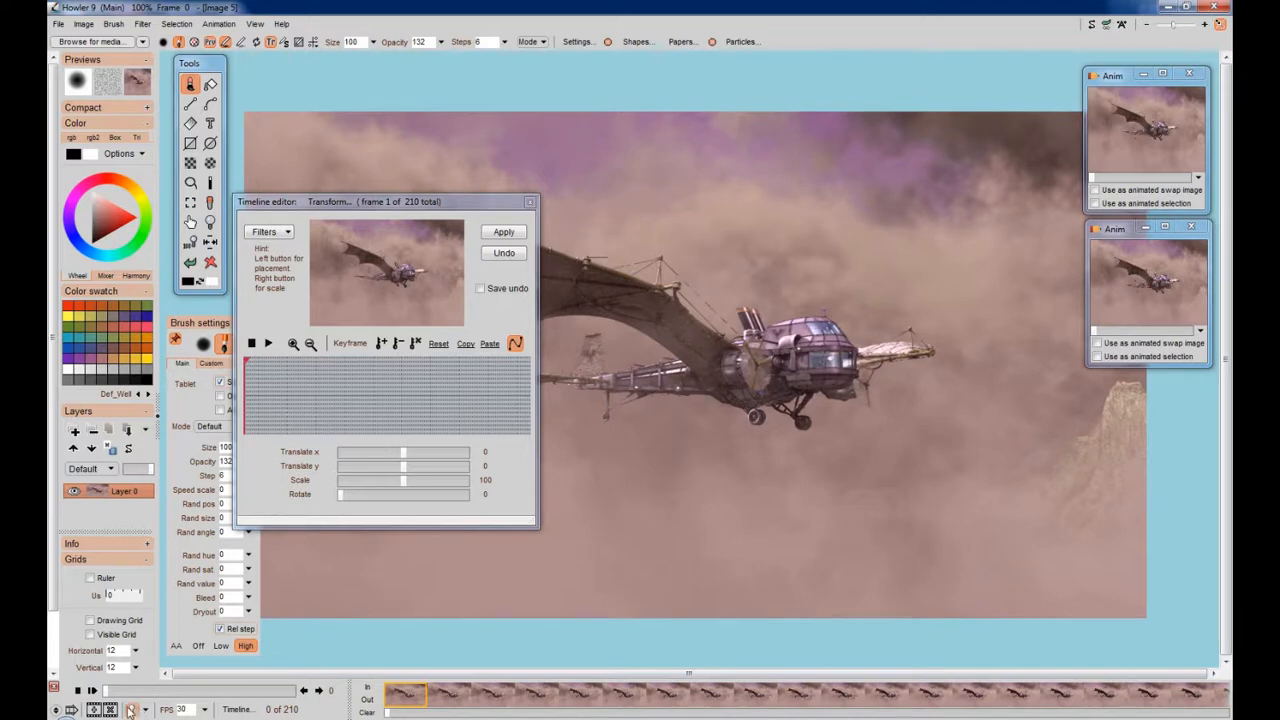
left_click(91, 691)
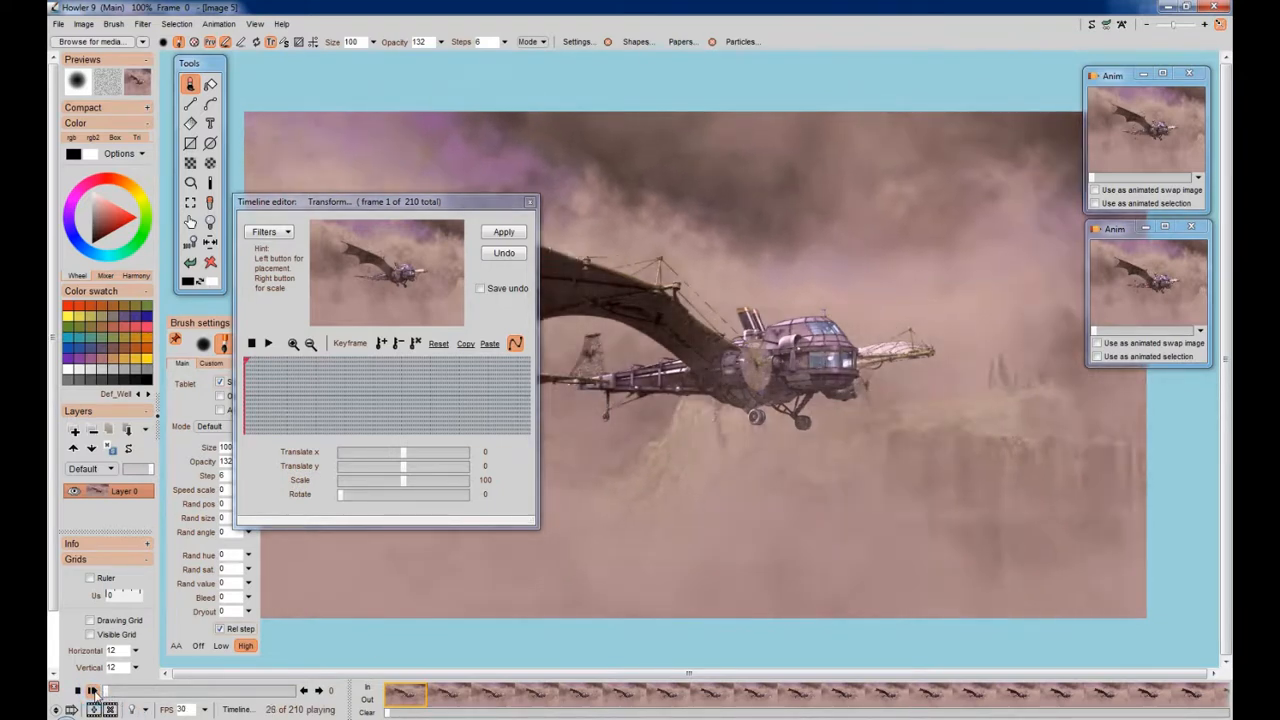
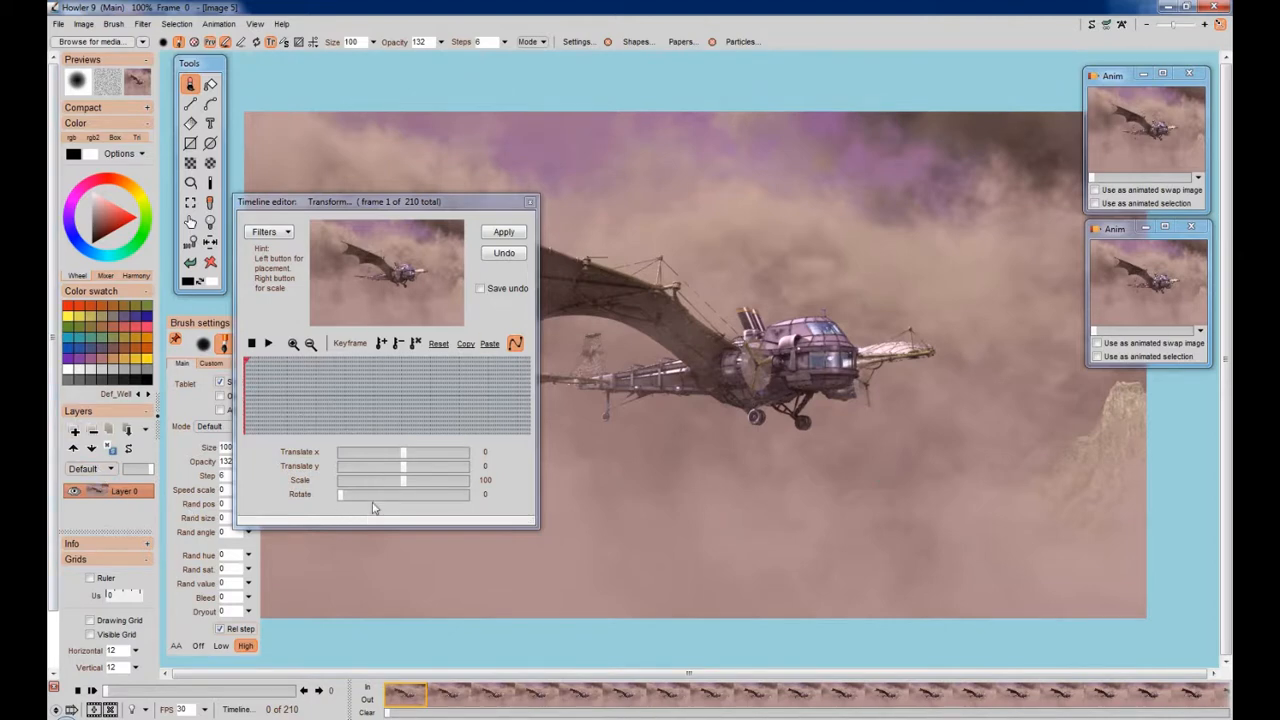
Set the first frame's transform to scale 200, rotate 360, translate x -72 and translate y 84
left_click_drag(405, 485, 437, 486)
left_click_drag(338, 494, 491, 502)
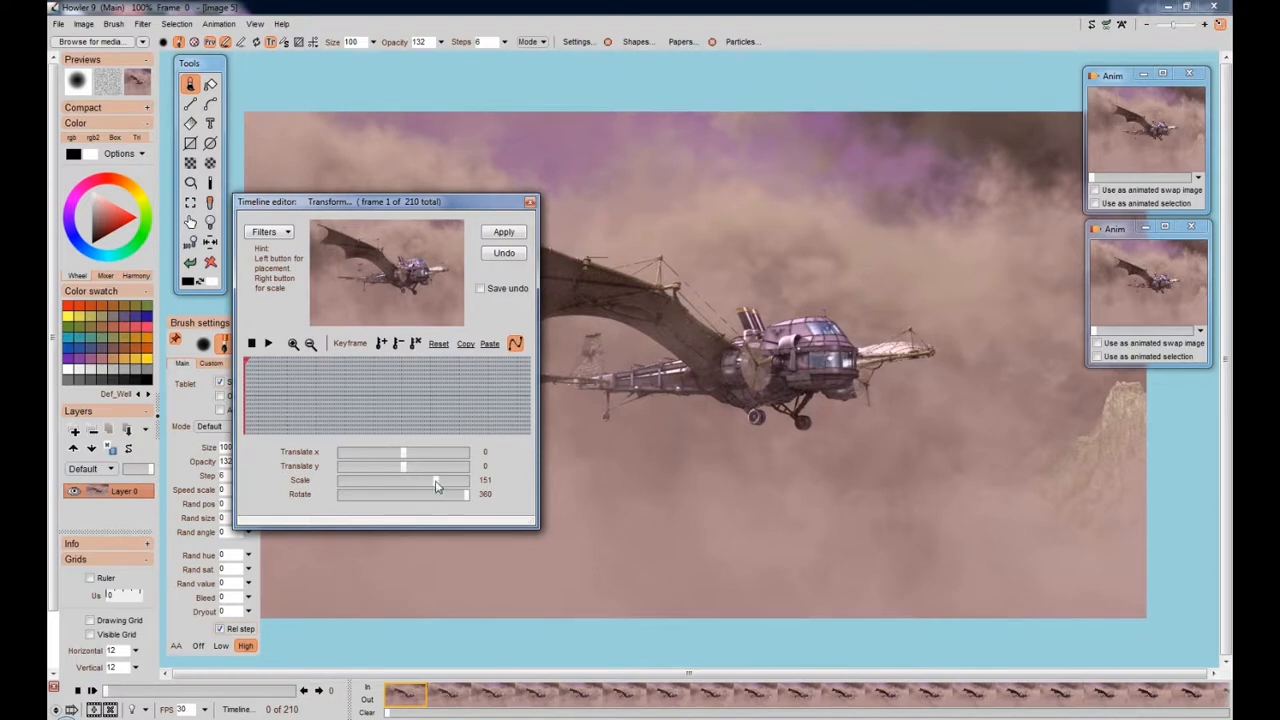
left_click_drag(436, 486, 476, 490)
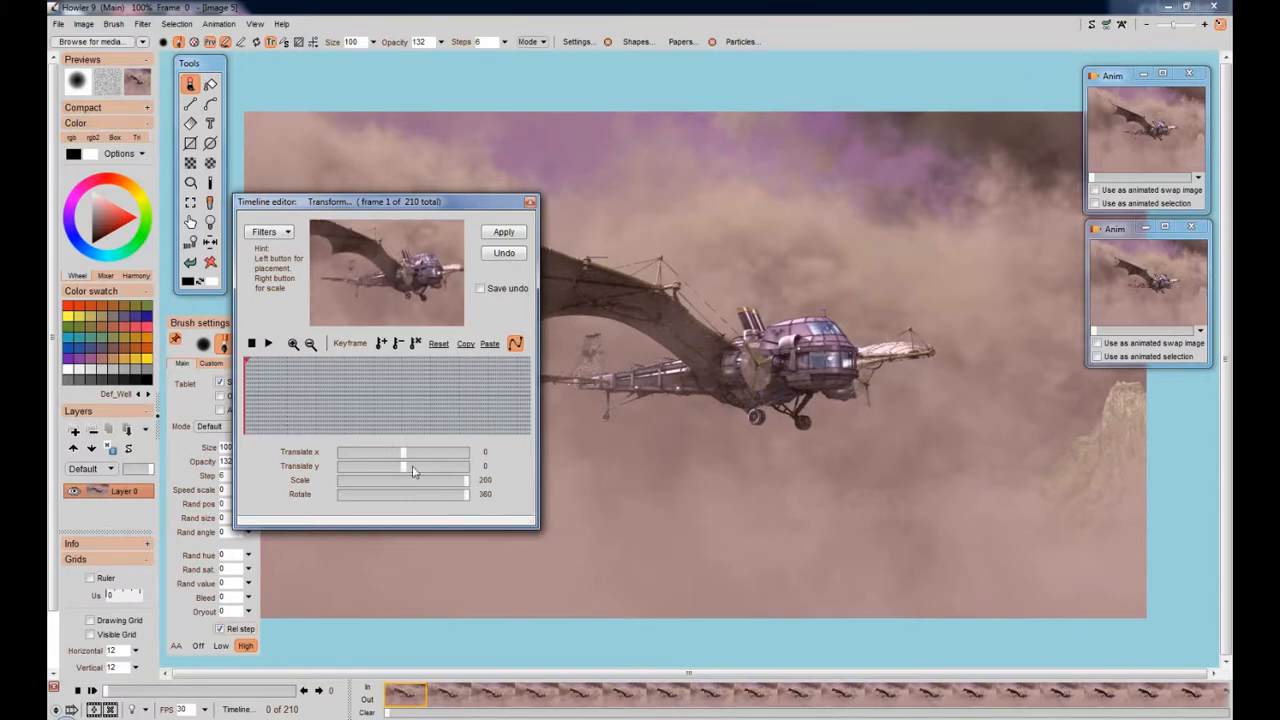
mouse_move(405, 470)
left_mouse_down()
mouse_move(423, 471)
mouse_move(399, 452)
mouse_move(380, 459)
mouse_move(430, 474)
left_mouse_up()
left_click(466, 481)
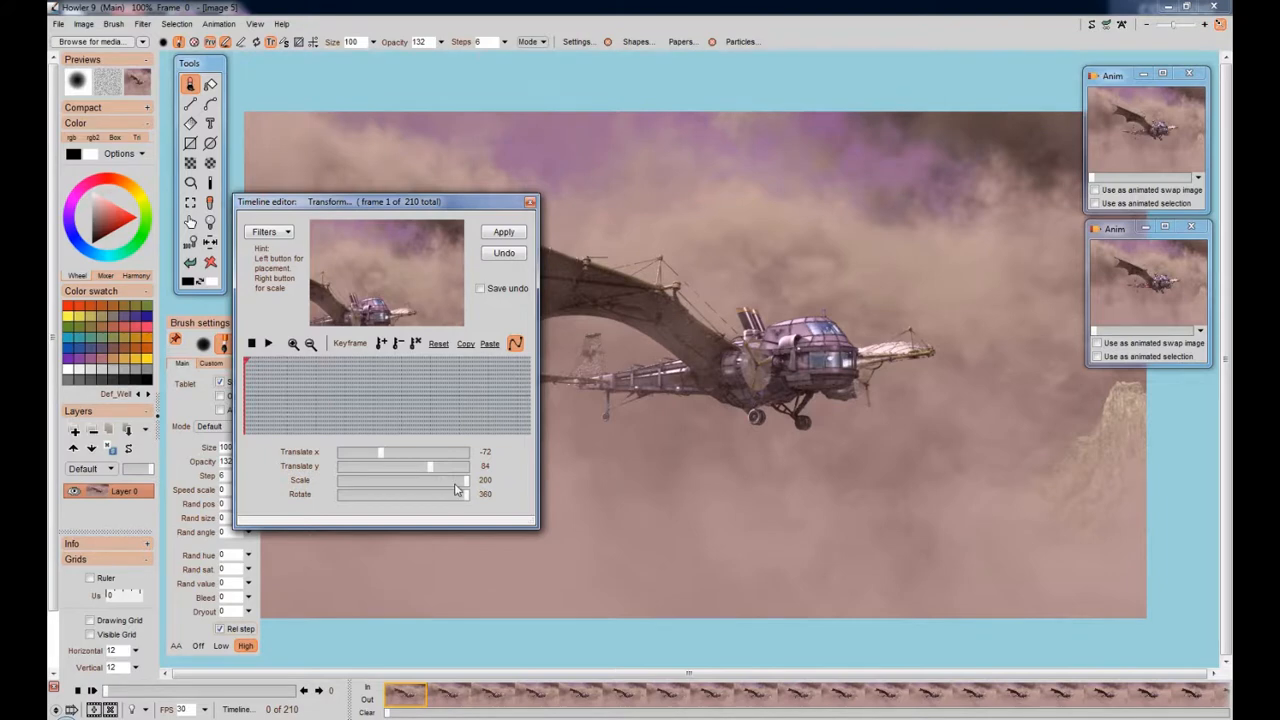
Key the first frame's transform at translate x -100, translate y 20, scale 200 and rotate 350
left_click_drag(430, 466, 407, 477)
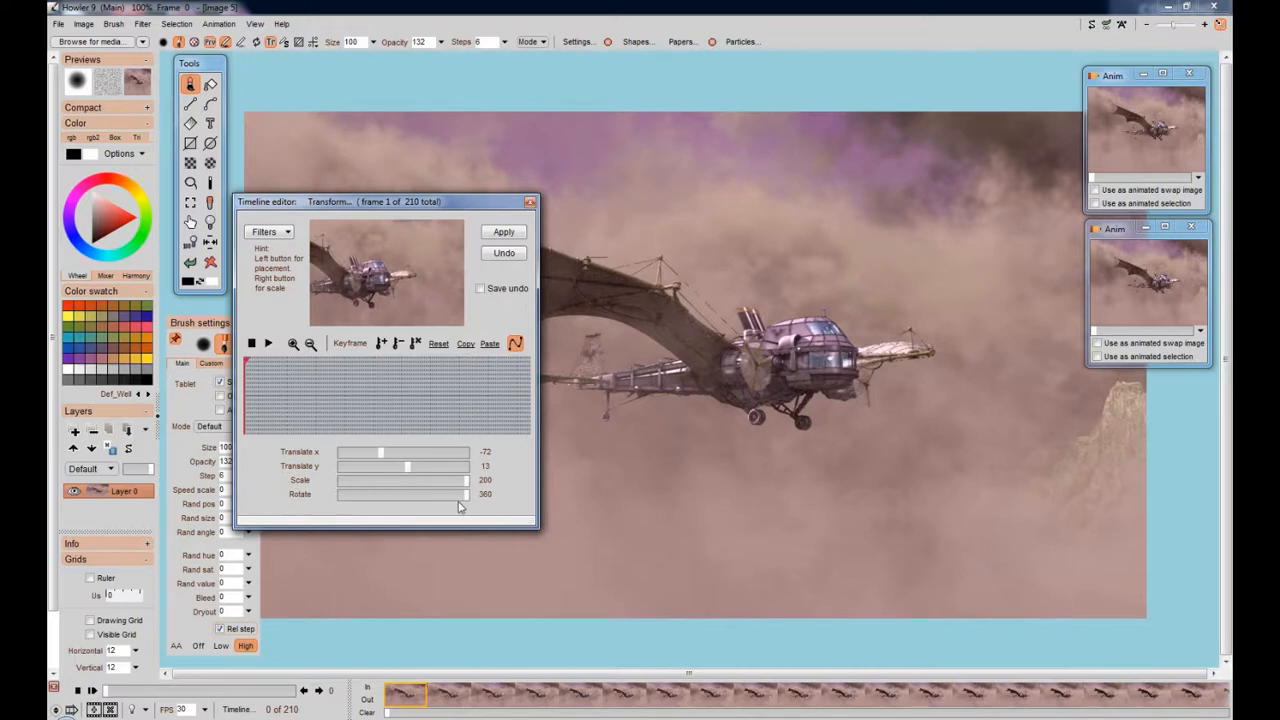
left_click_drag(467, 501, 463, 503)
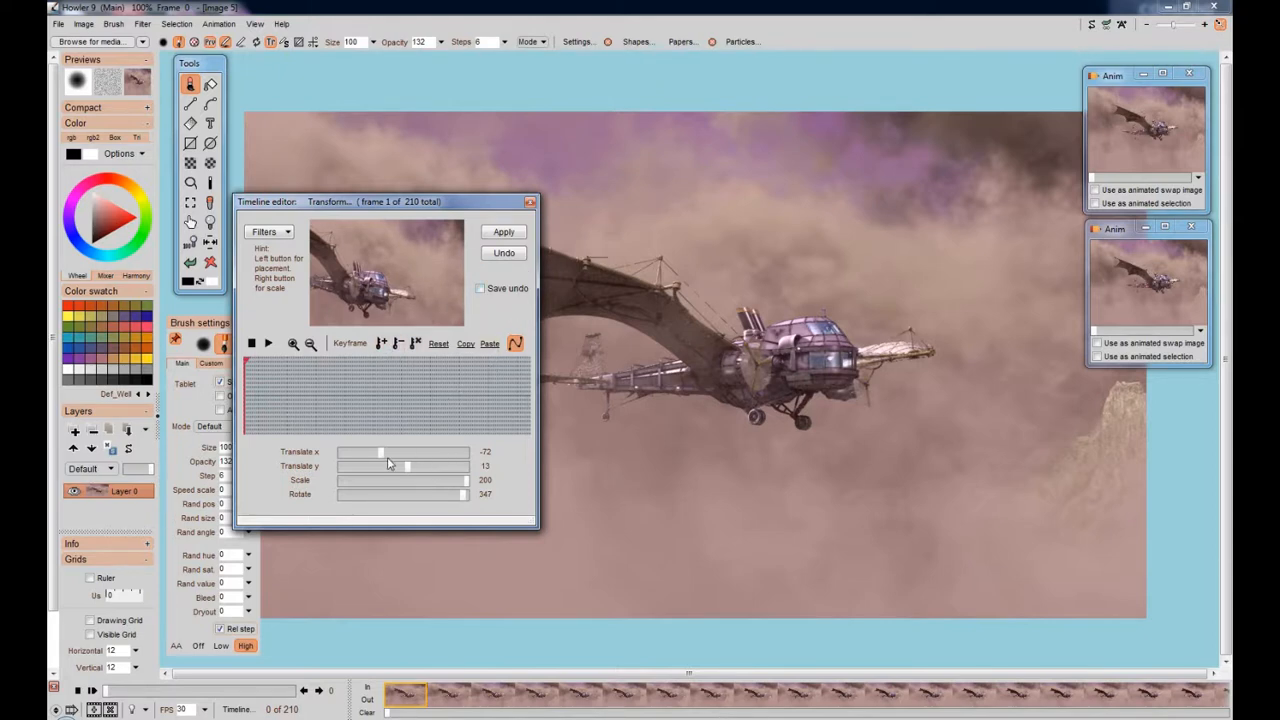
left_click_drag(381, 452, 464, 498)
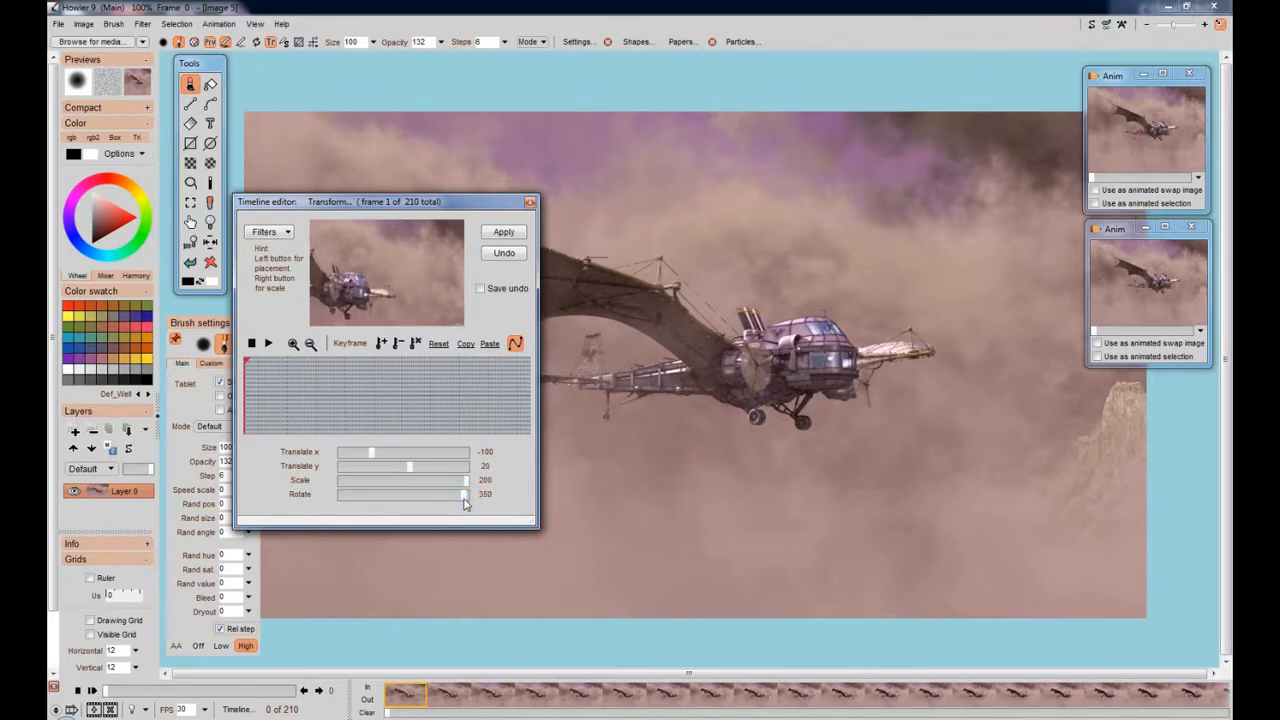
left_click(381, 344)
Add a Transform keyframe at frame 60 with translate x -43, translate y 35, scale 187 and rotate 352
left_click(271, 408)
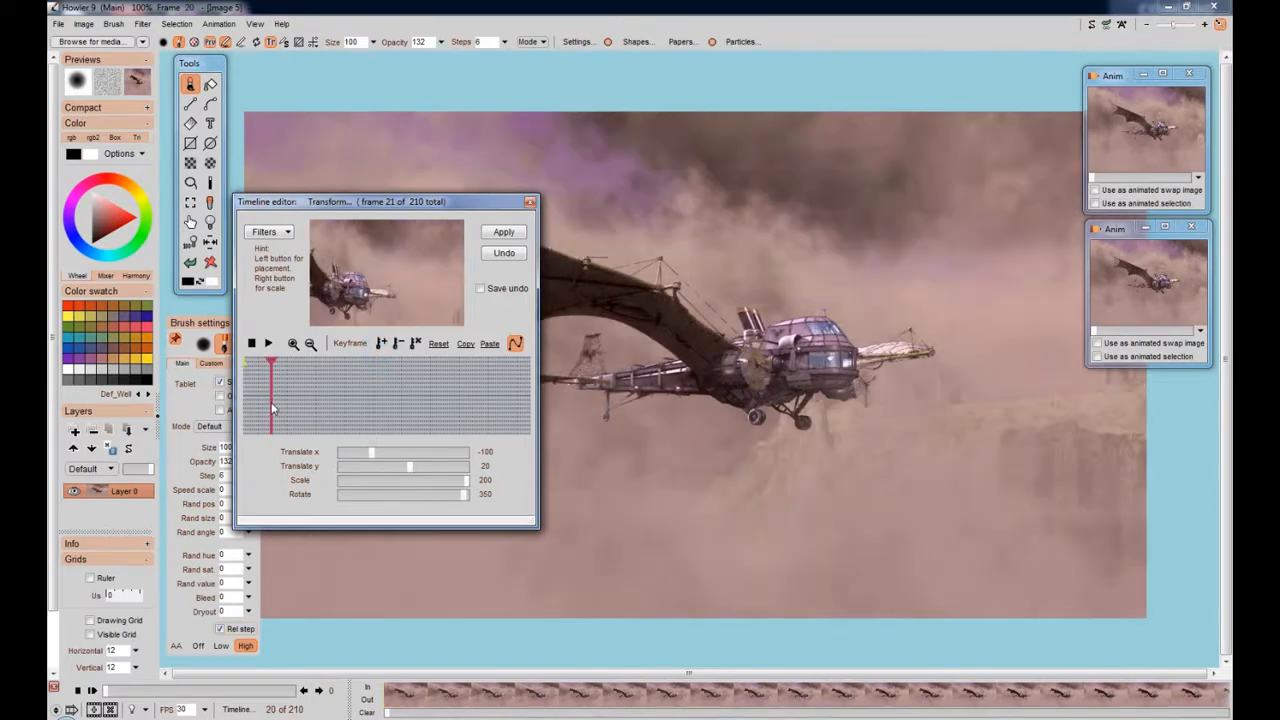
left_click_drag(271, 408, 326, 407)
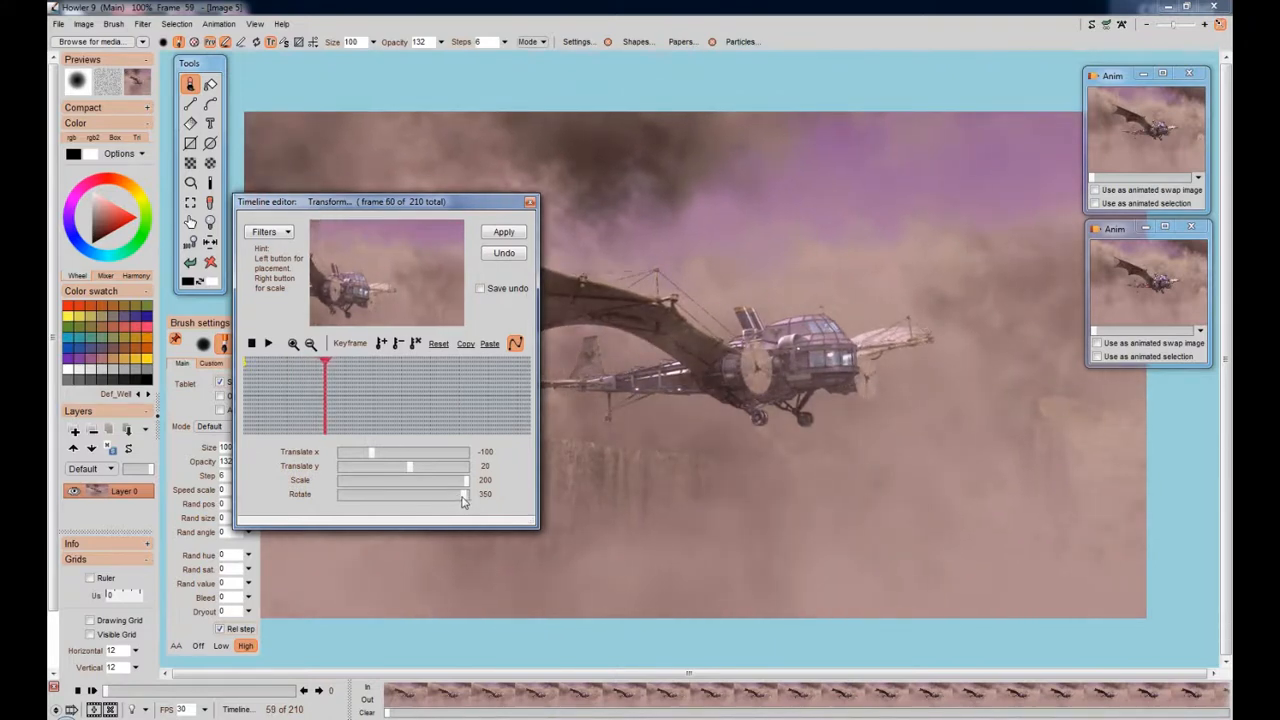
left_click_drag(465, 497, 465, 501)
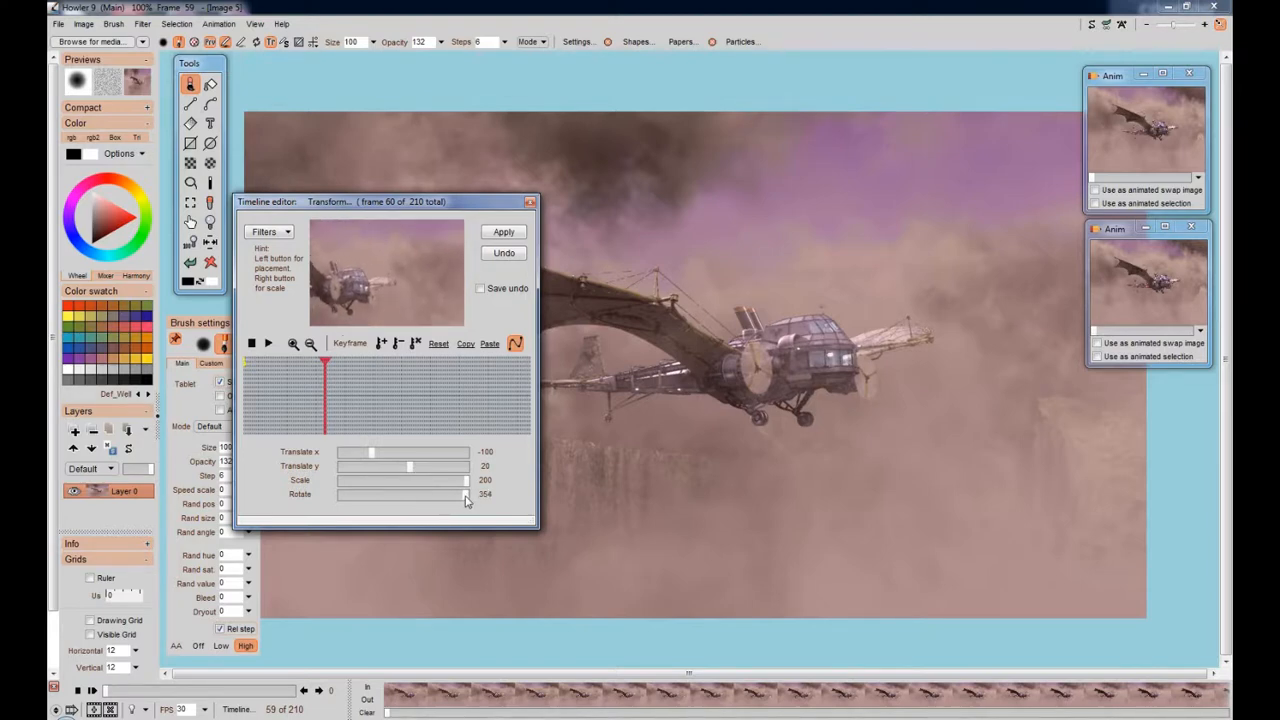
left_click_drag(461, 488, 394, 456)
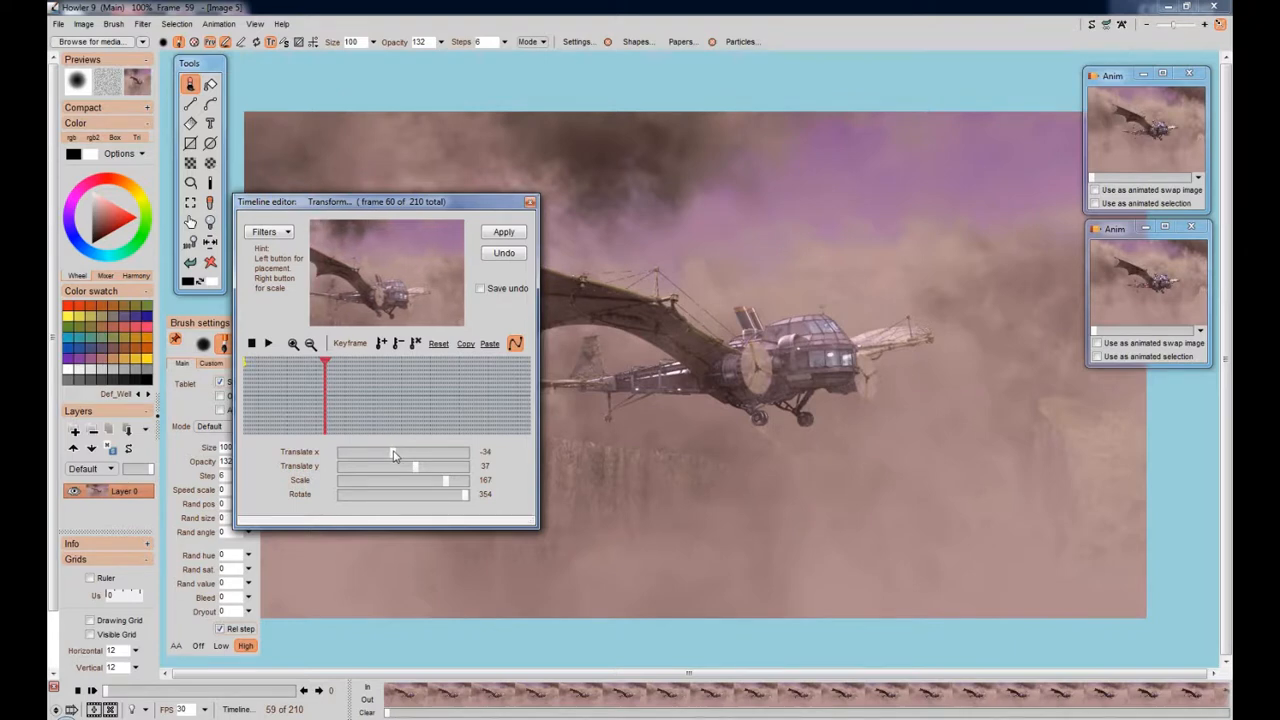
left_click_drag(392, 455, 390, 456)
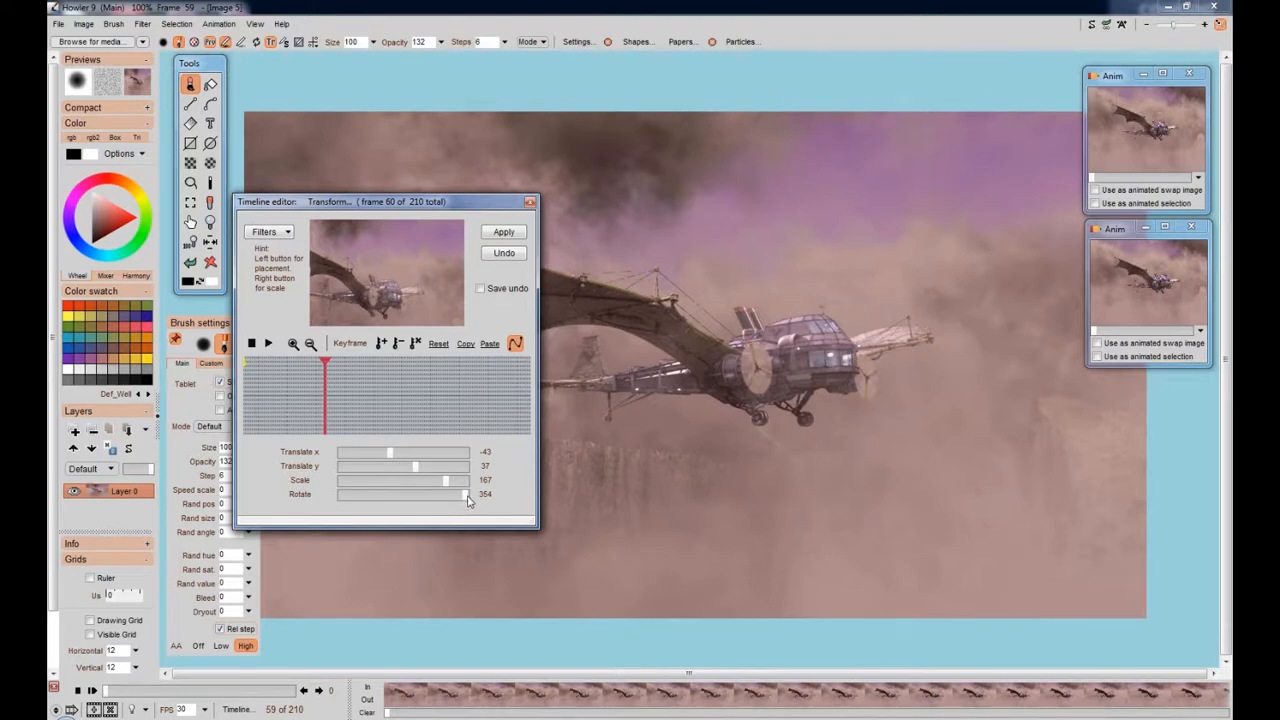
left_click_drag(465, 501, 465, 501)
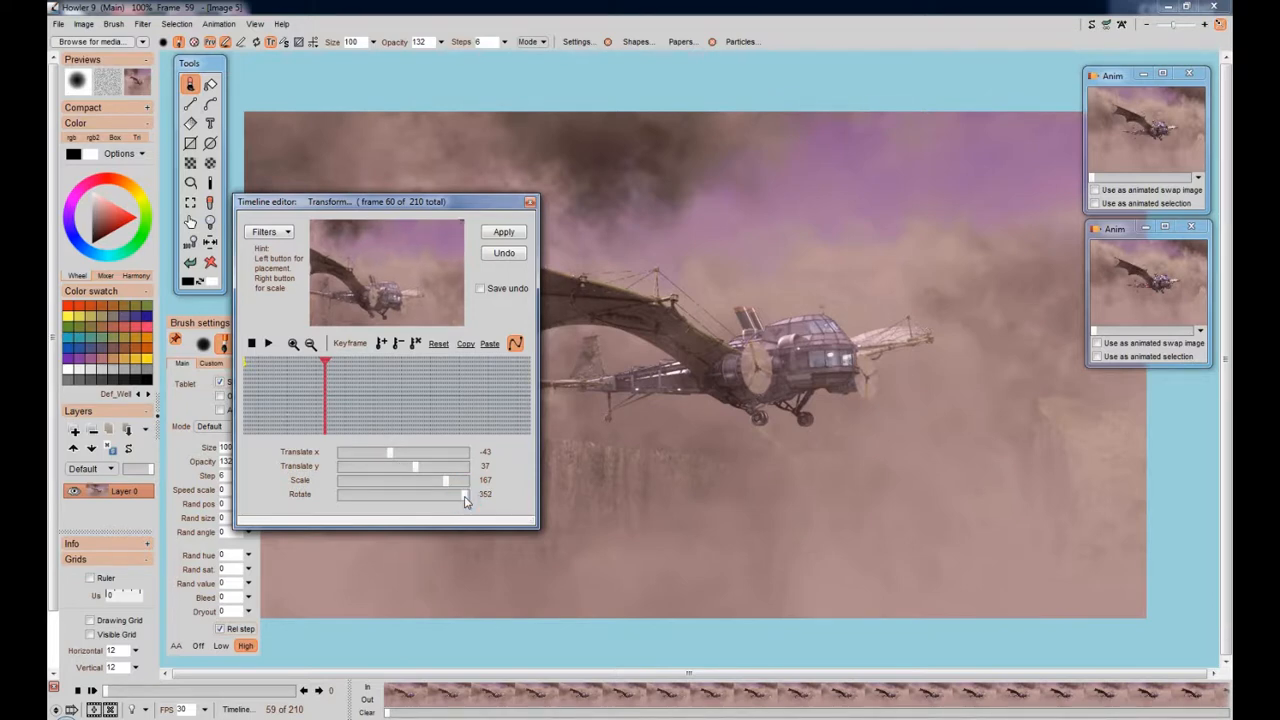
mouse_move(416, 467)
left_mouse_down()
mouse_move(411, 476)
mouse_move(460, 485)
mouse_move(414, 473)
left_mouse_up()
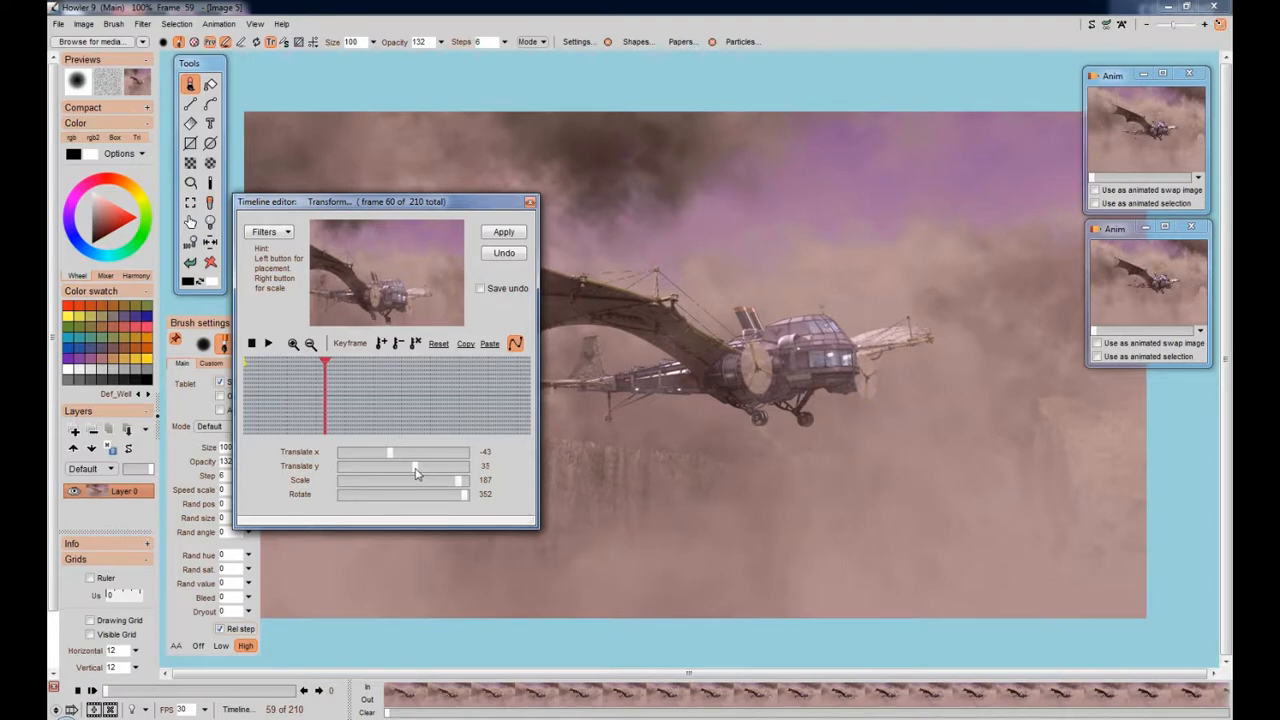
left_click(381, 344)
Add a Transform keyframe at frame 119 with translate x -12, translate y 15, scale 125 and rotate 360
left_click_drag(326, 413, 406, 405)
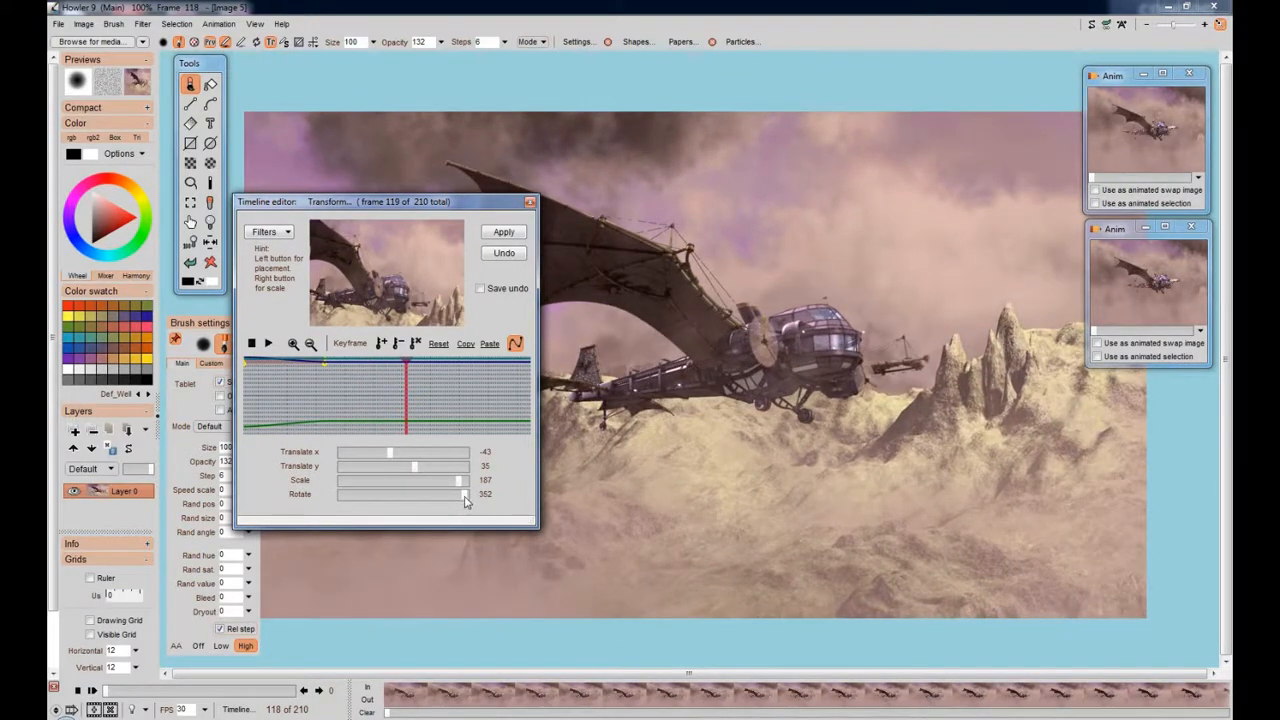
left_click_drag(466, 494, 411, 485)
left_click_drag(412, 481, 415, 481)
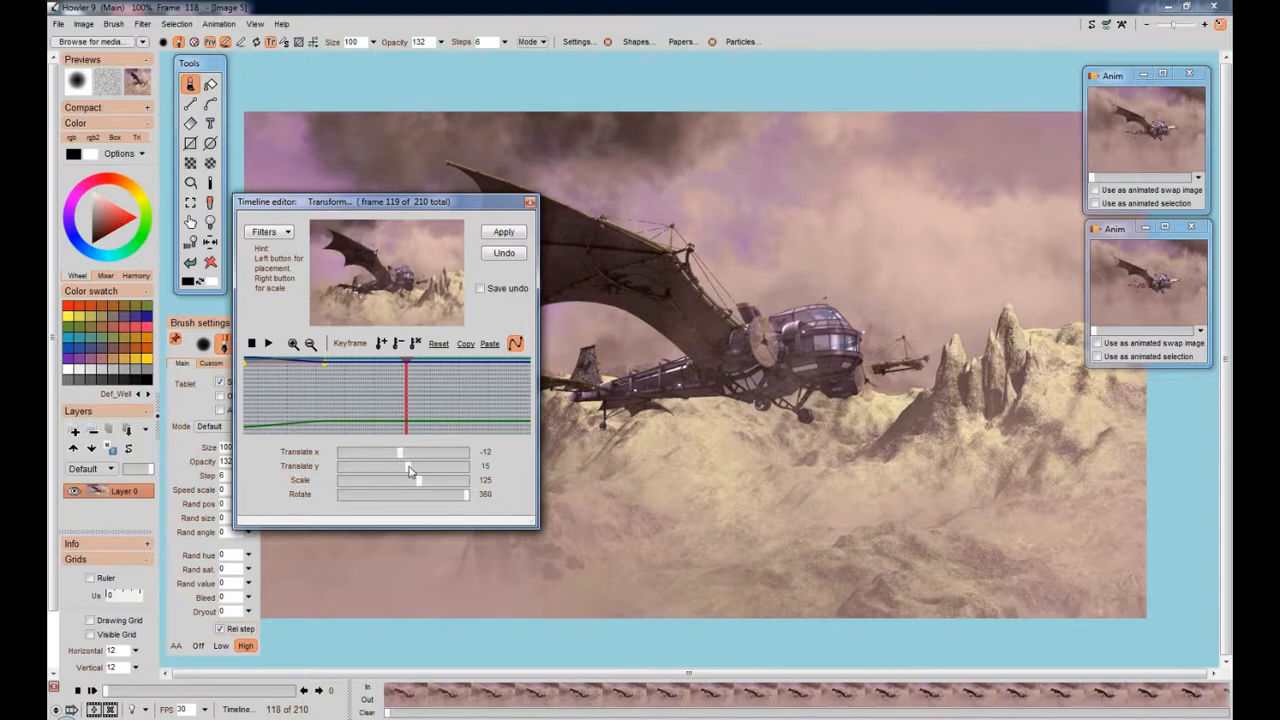
left_click(379, 344)
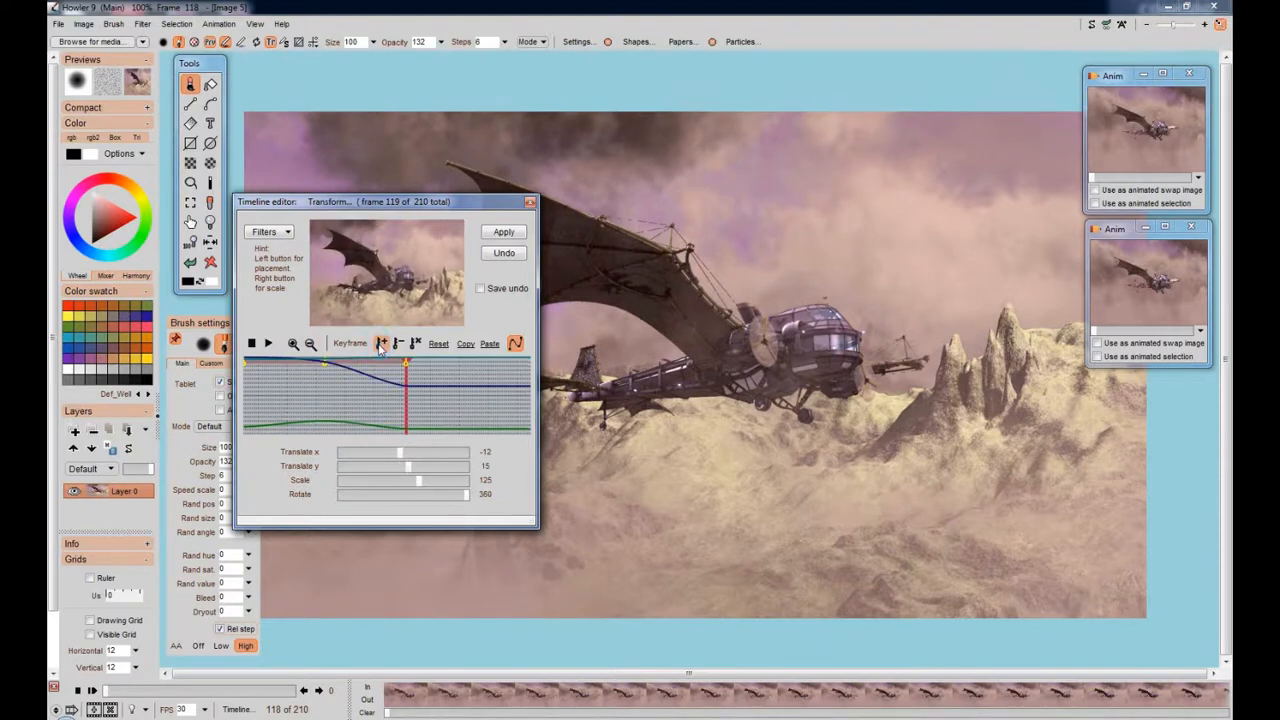
Add a Transform keyframe at frame 175 with translate x 17, translate y -9, scale 136 and rotate 357
left_click(469, 381)
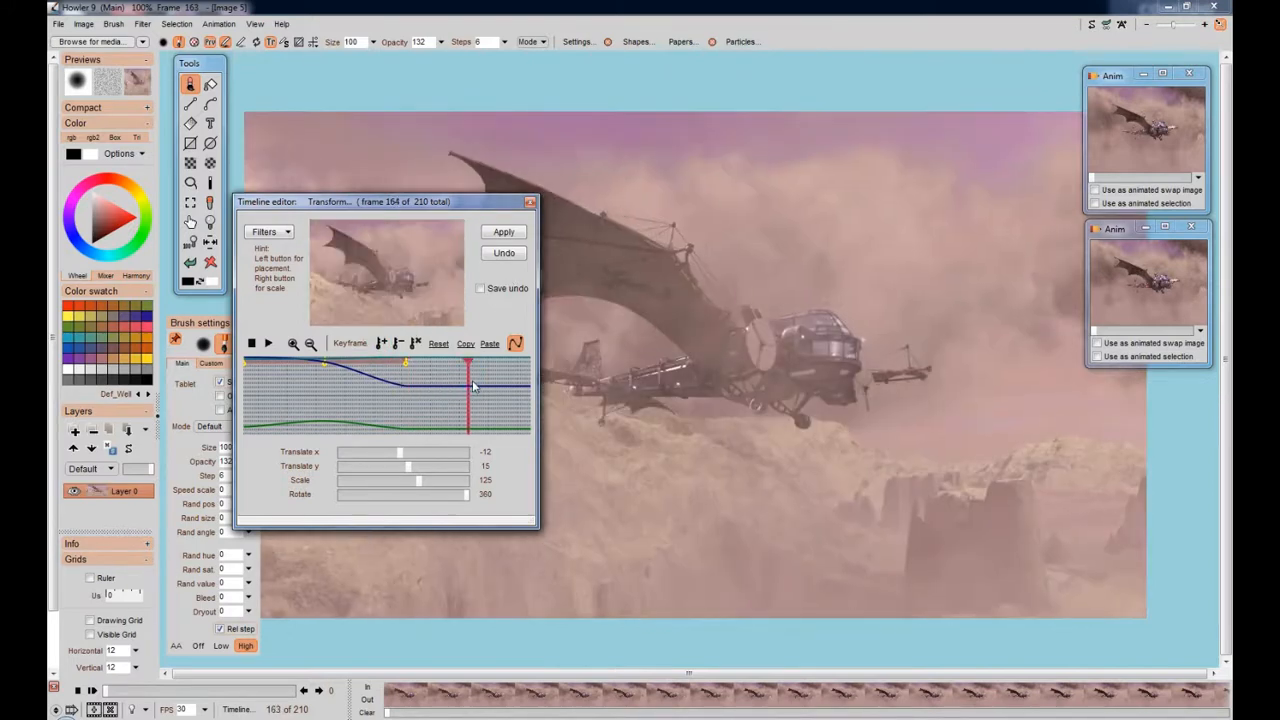
left_click_drag(474, 386, 484, 380)
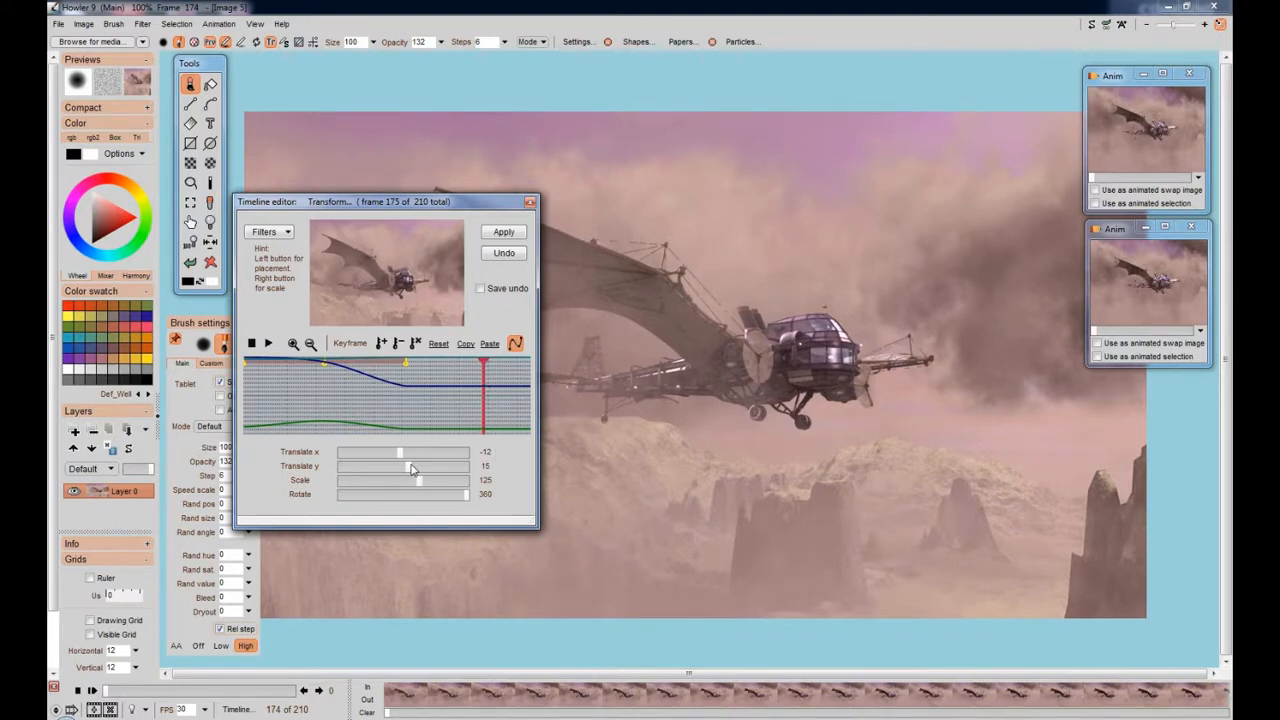
mouse_move(408, 472)
left_mouse_down()
mouse_move(400, 451)
mouse_move(392, 470)
left_mouse_up()
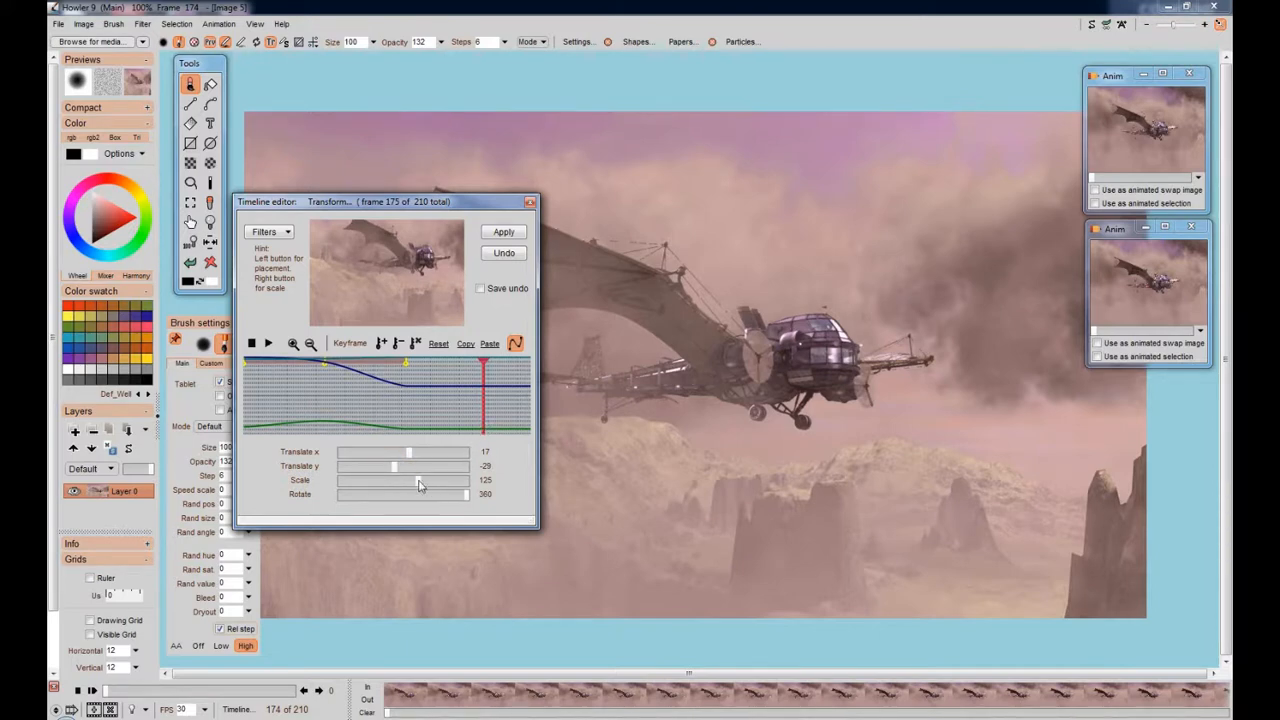
left_click_drag(420, 484, 428, 485)
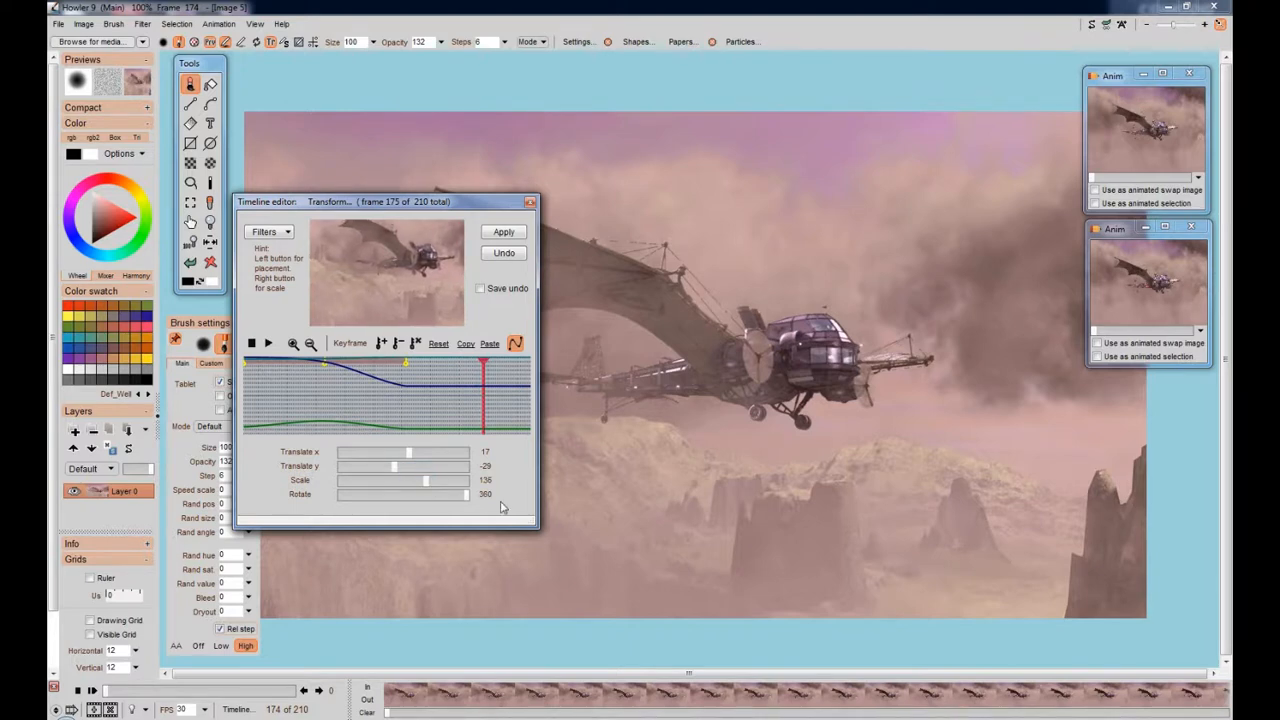
left_click(466, 494)
left_click_drag(467, 501, 465, 501)
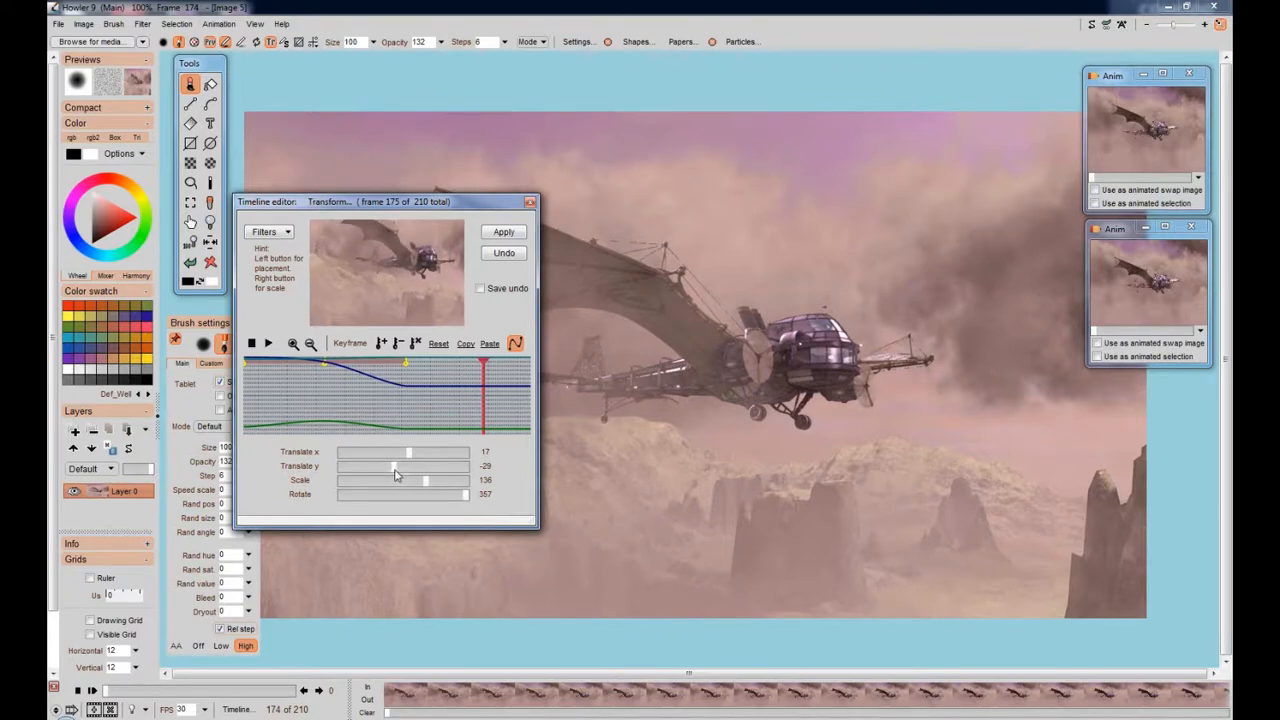
left_click_drag(393, 466, 400, 466)
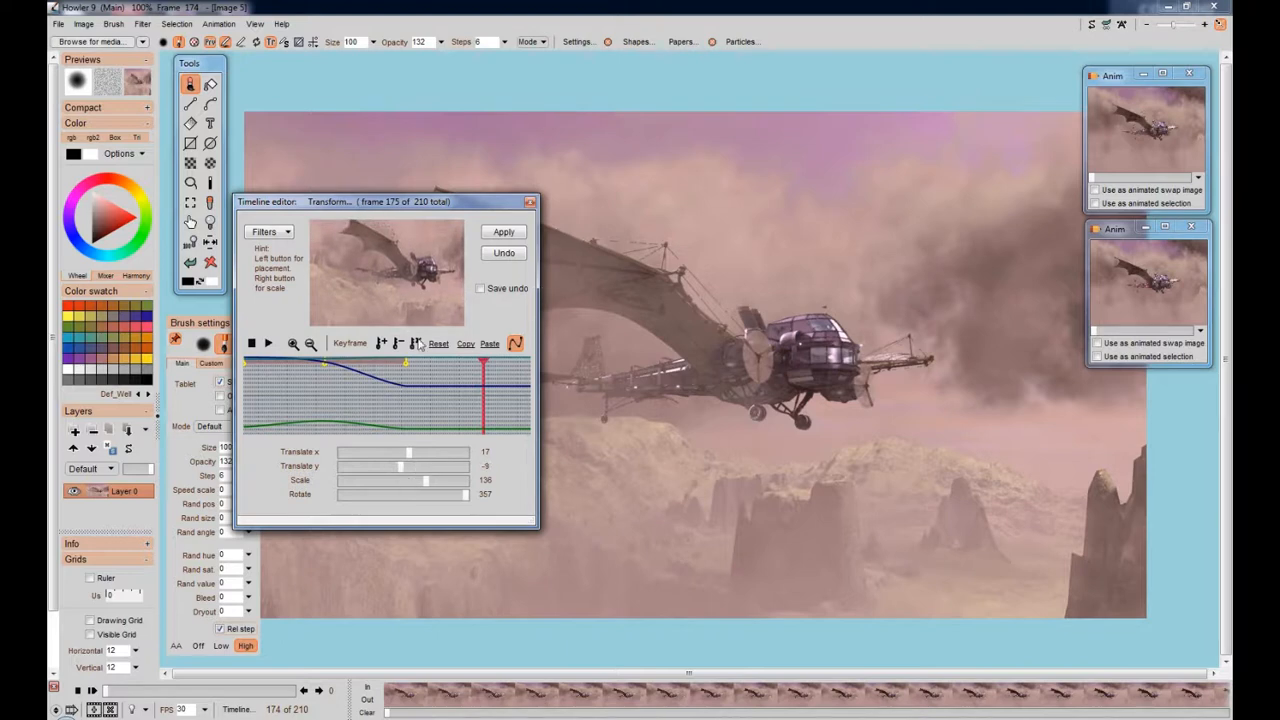
left_click(381, 343)
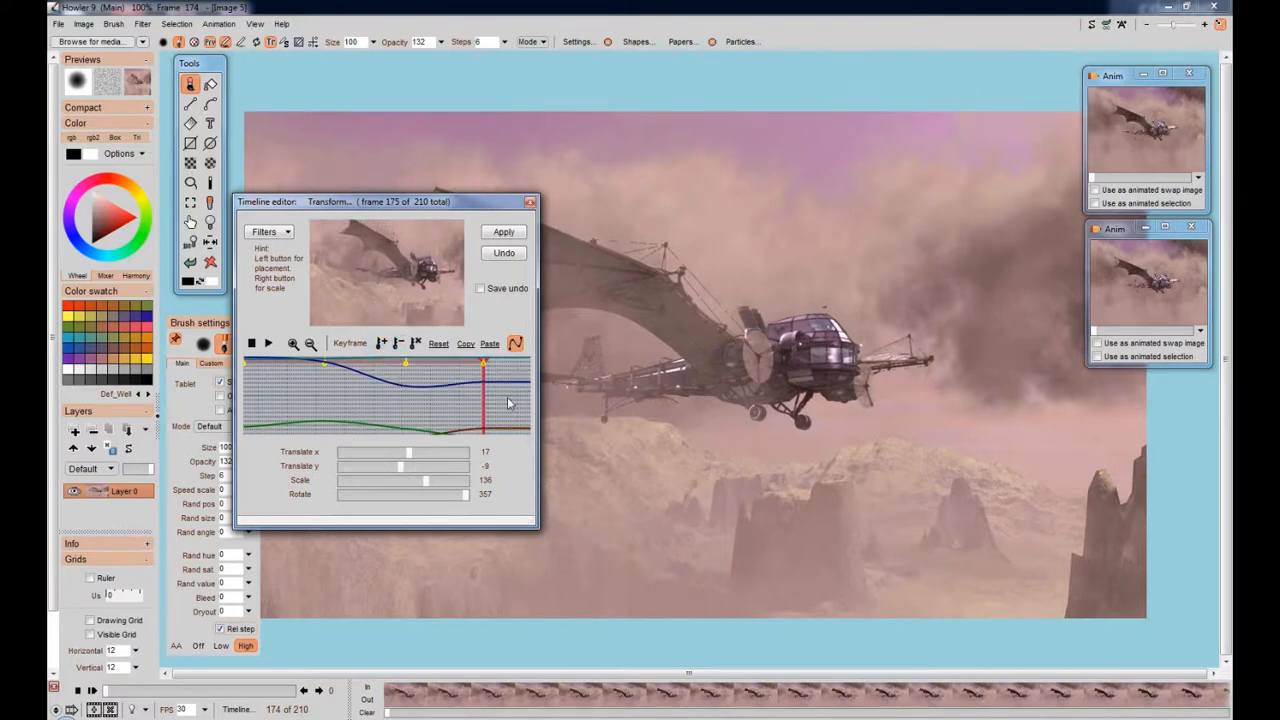
Add a Transform keyframe at frame 192 with translate x -7, translate y 13, scale 124 and rotate 360
left_click(508, 403)
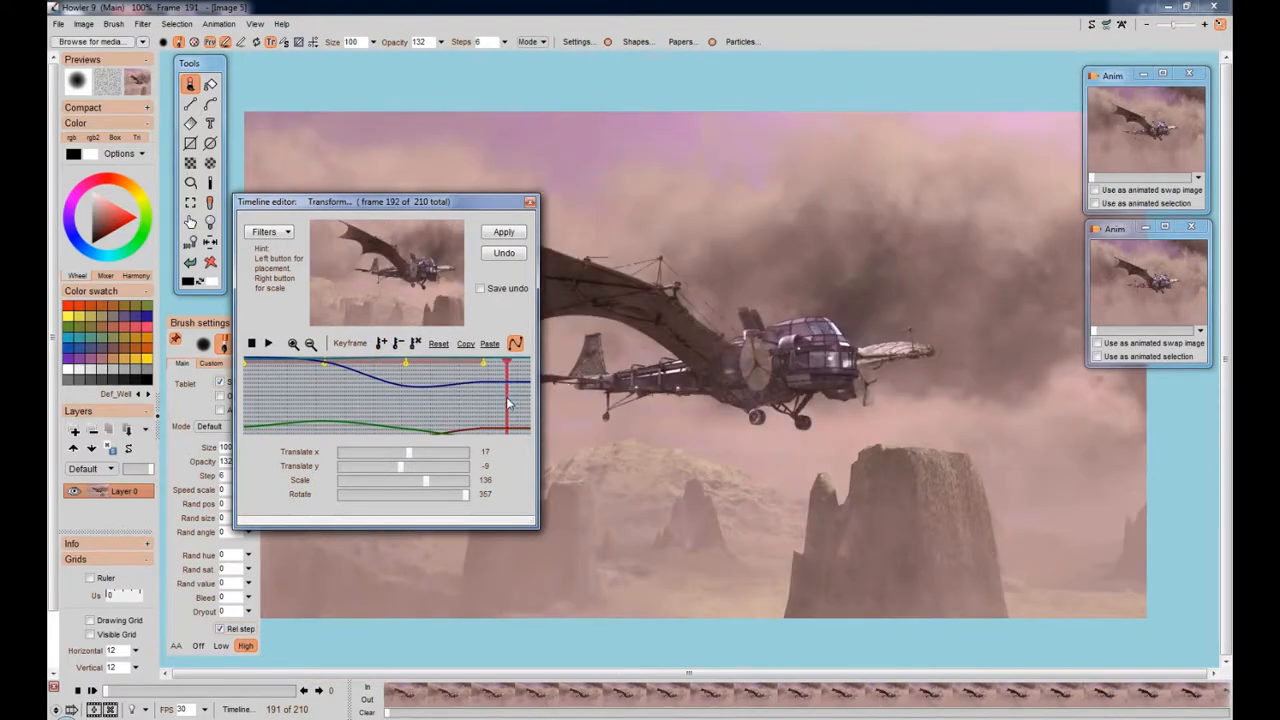
left_click(467, 494)
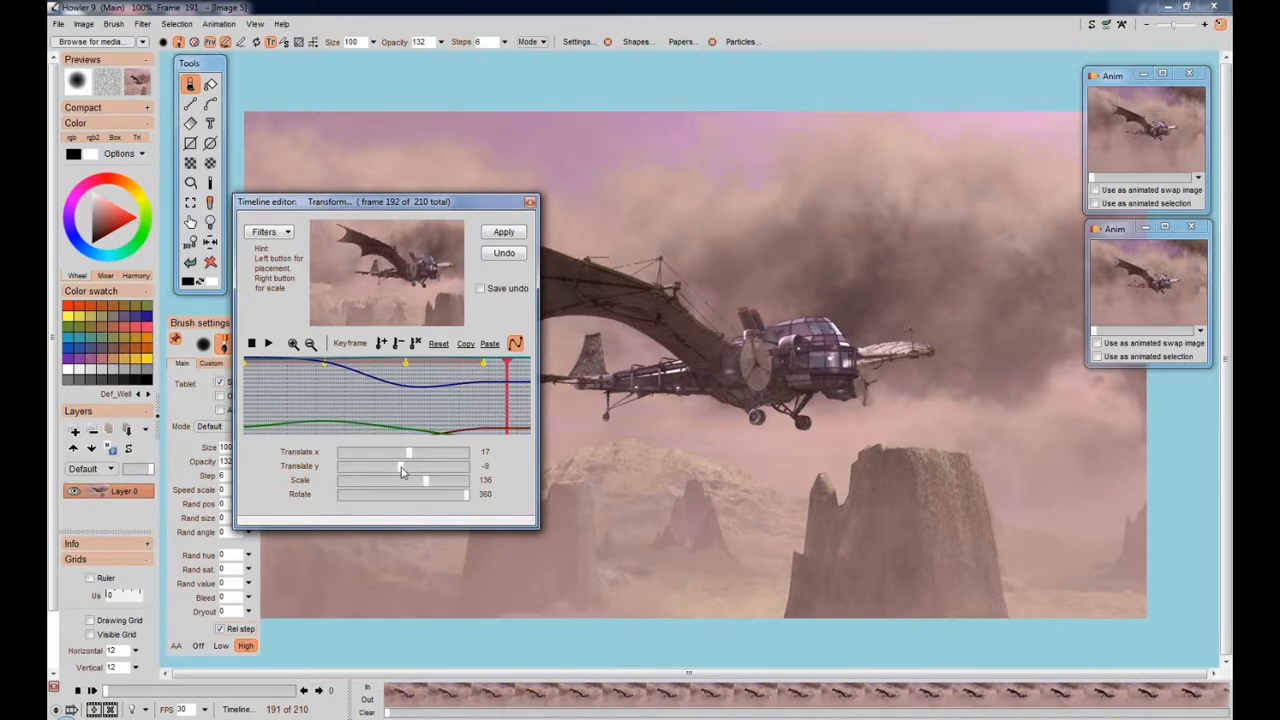
mouse_move(401, 470)
left_mouse_down()
mouse_move(409, 452)
mouse_move(400, 457)
left_mouse_up()
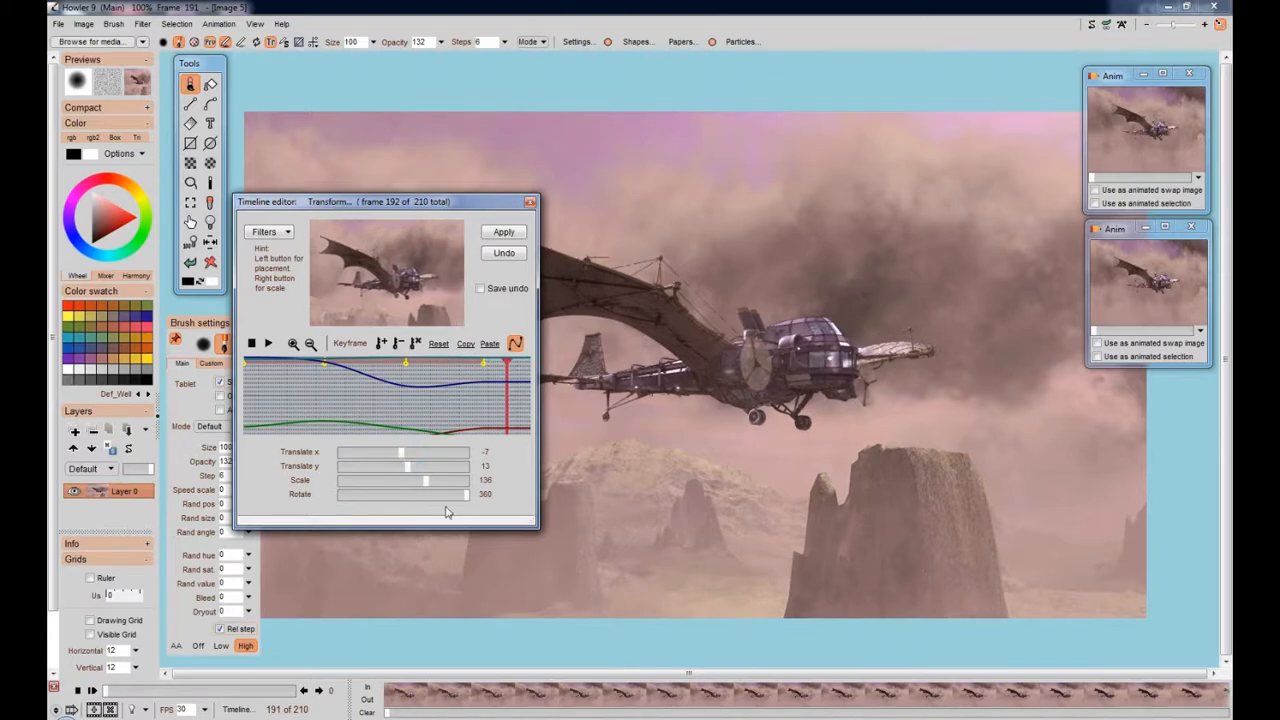
left_click_drag(466, 505, 419, 484)
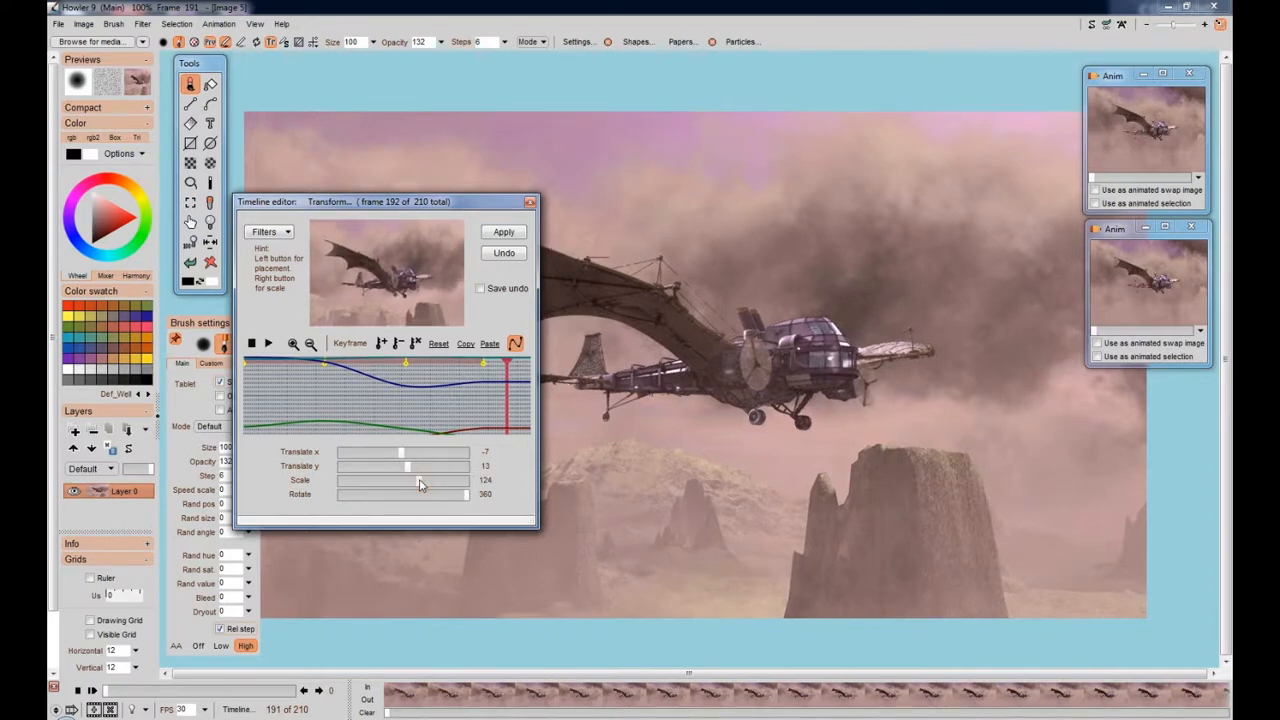
left_click(382, 343)
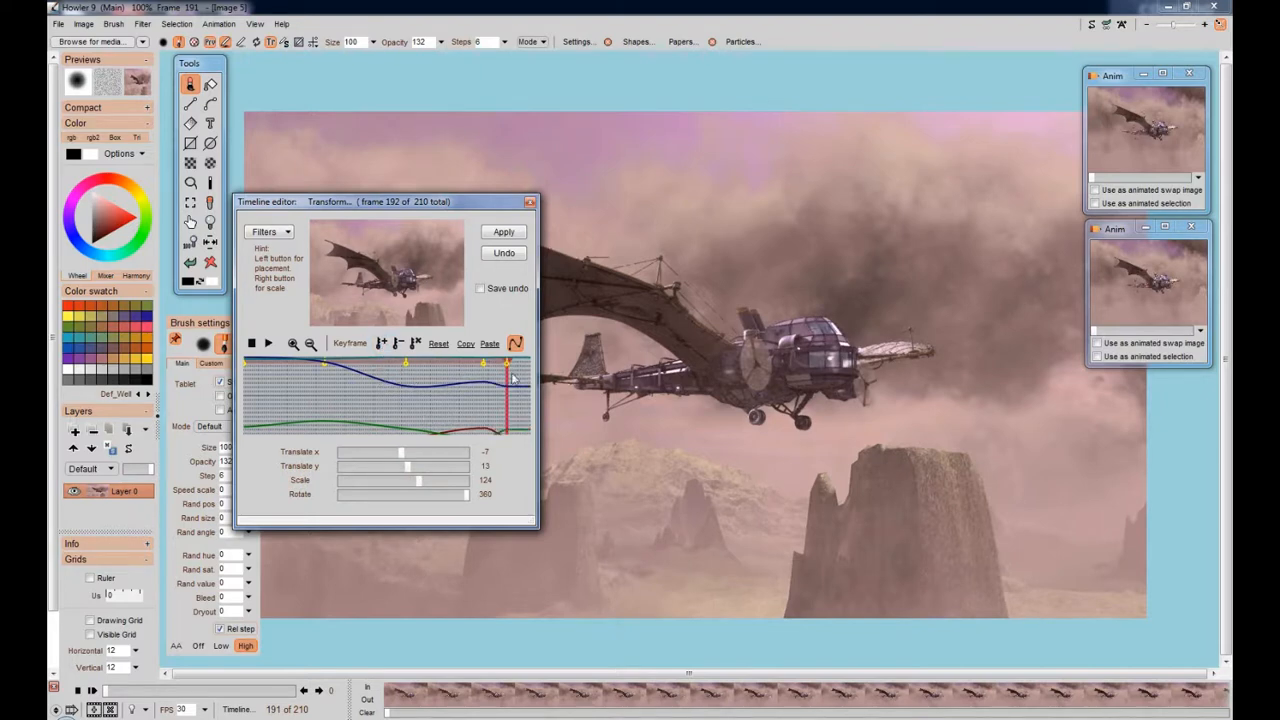
Insert a Transform keyframe at frame 147 with translate x 6, translate y 8, scale 153 and rotate 350
left_click(447, 374)
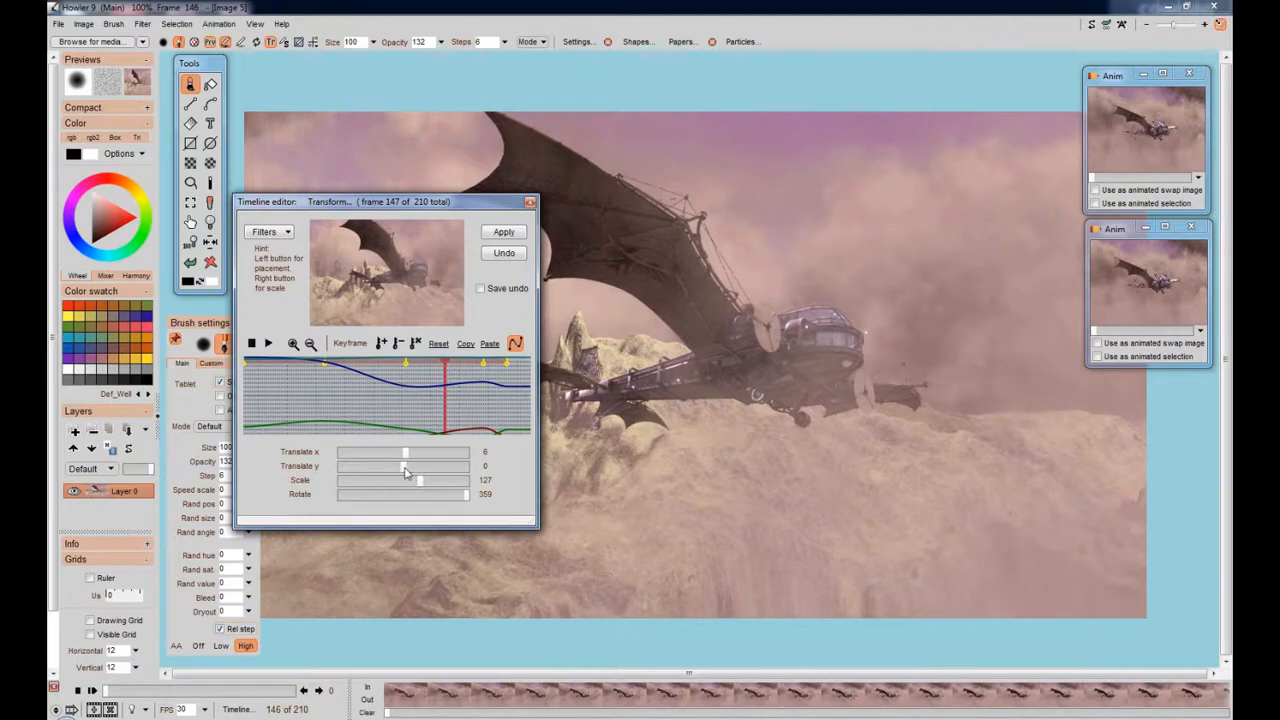
left_click_drag(405, 472, 438, 487)
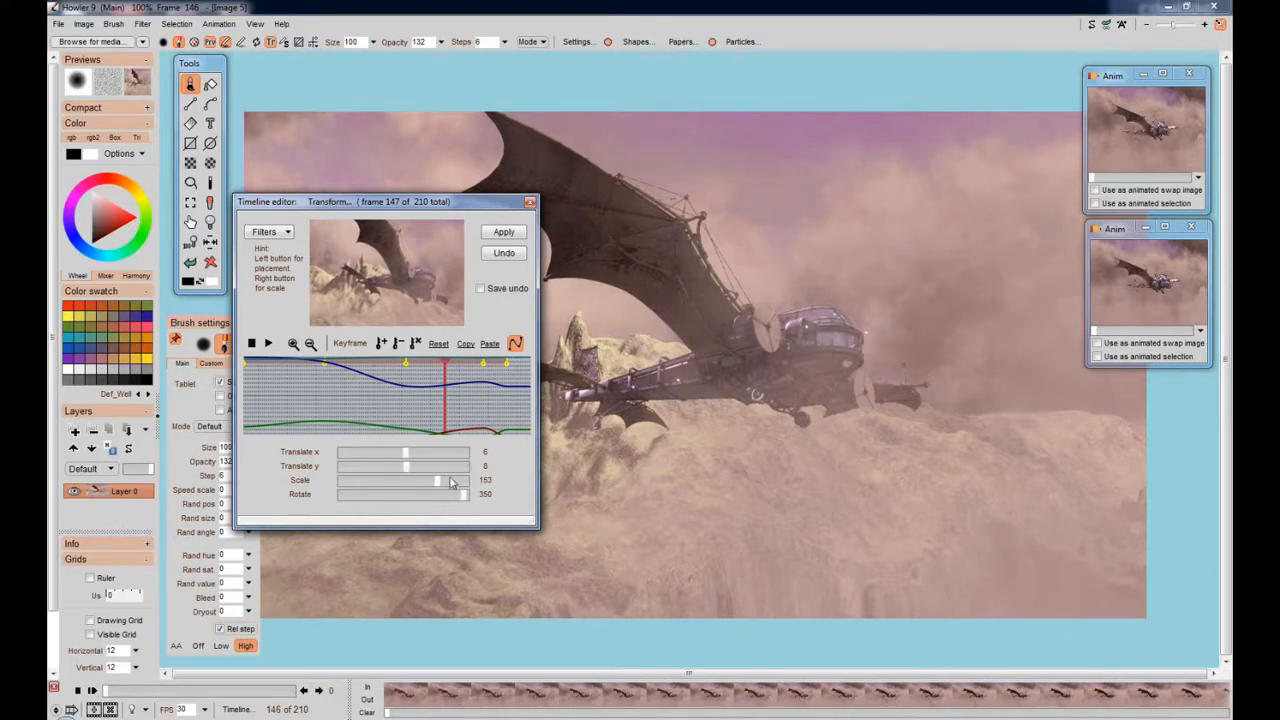
left_click(386, 347)
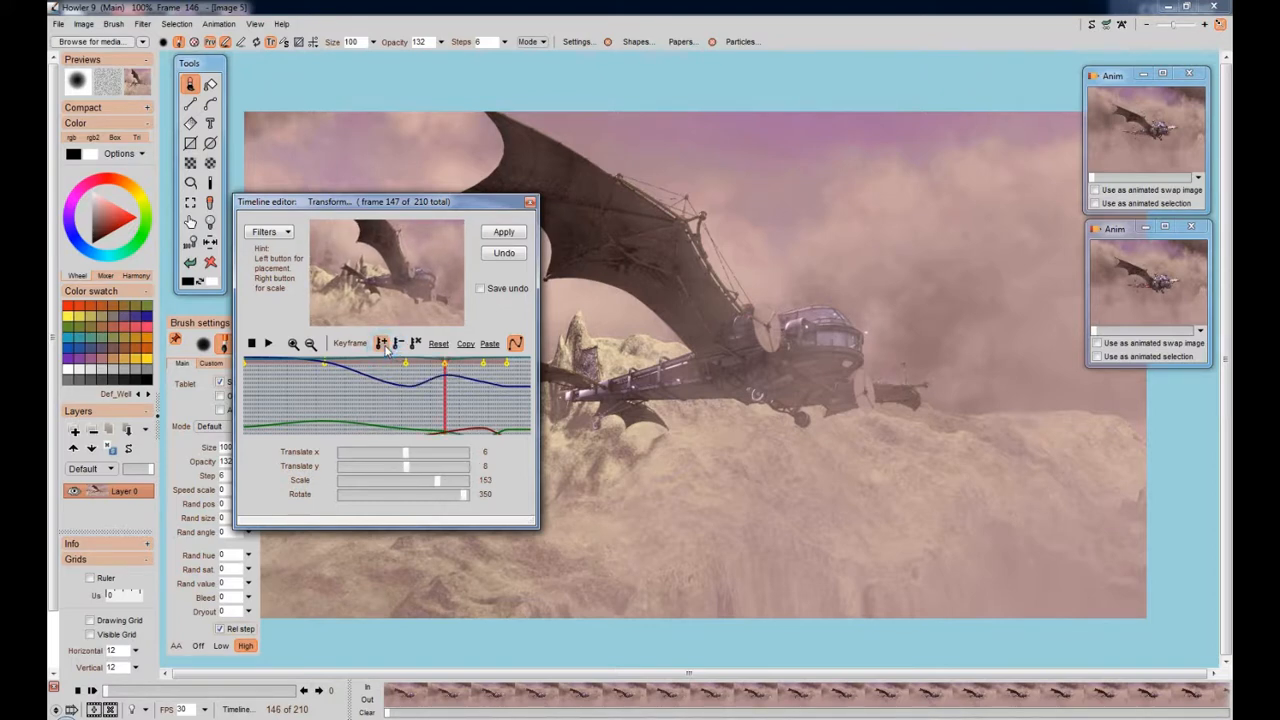
Add a Transform keyframe at frame 209 with translate x 8, translate y 0, scale 160 and rotate 352
left_click(433, 407)
left_click_drag(433, 407, 553, 430)
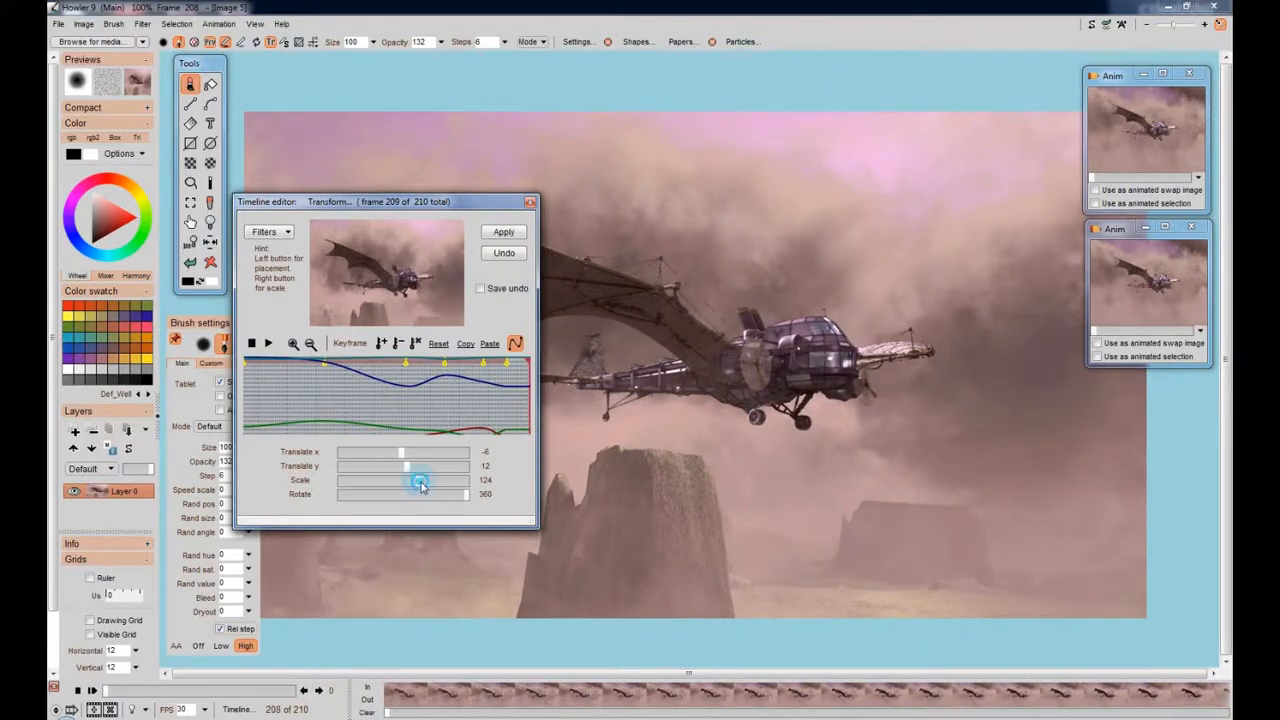
left_click_drag(419, 481, 463, 502)
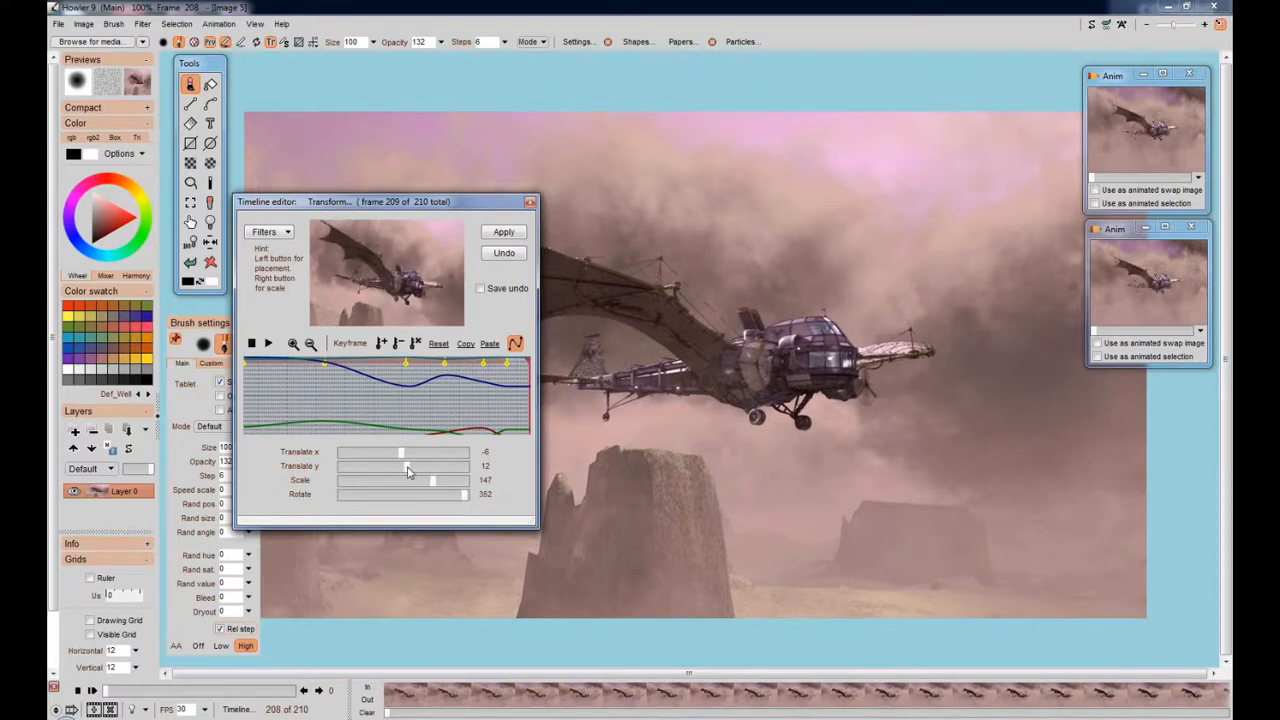
left_click_drag(407, 472, 443, 485)
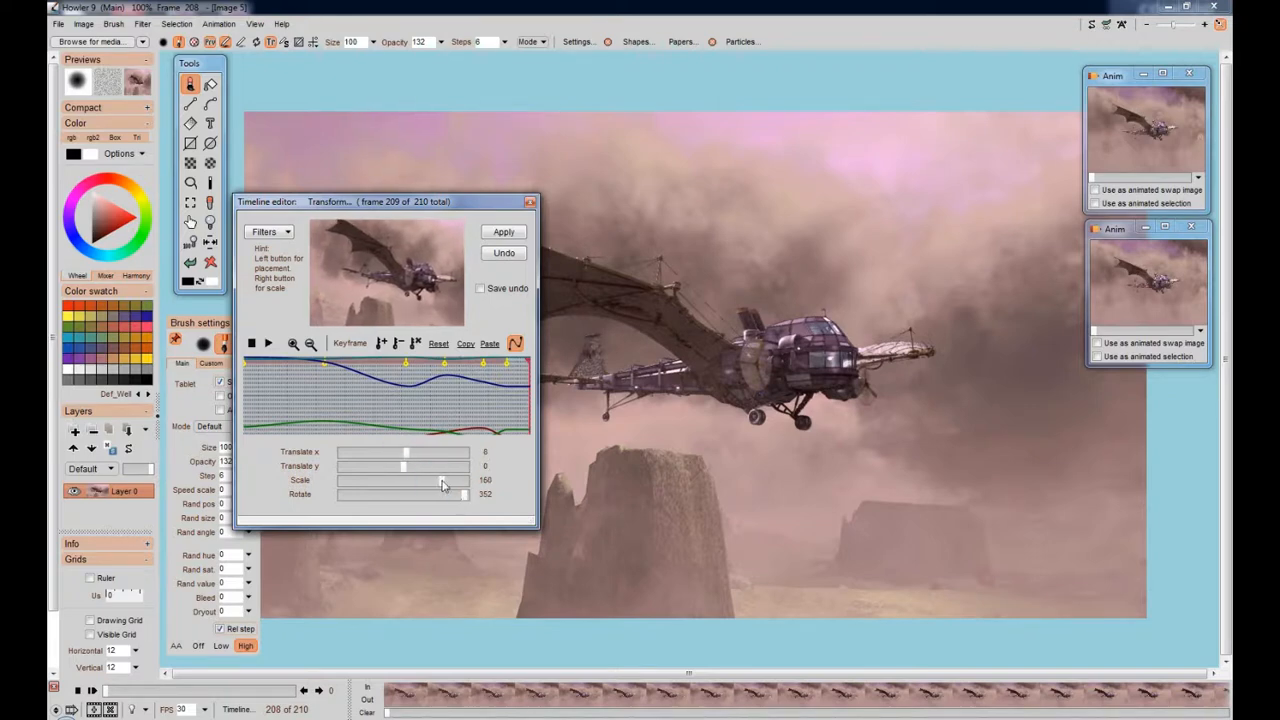
left_click(380, 344)
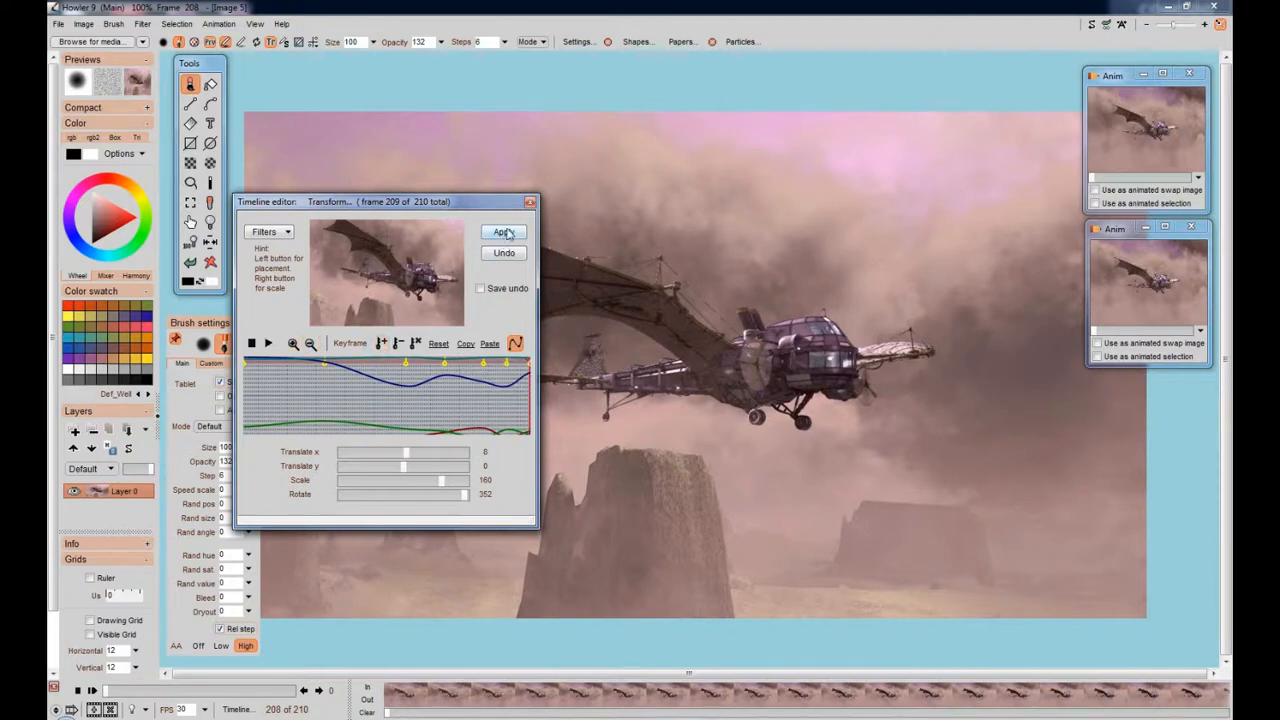
Apply the keyframed Transform to the animation, close the timeline editor and play the result
left_click(503, 232)
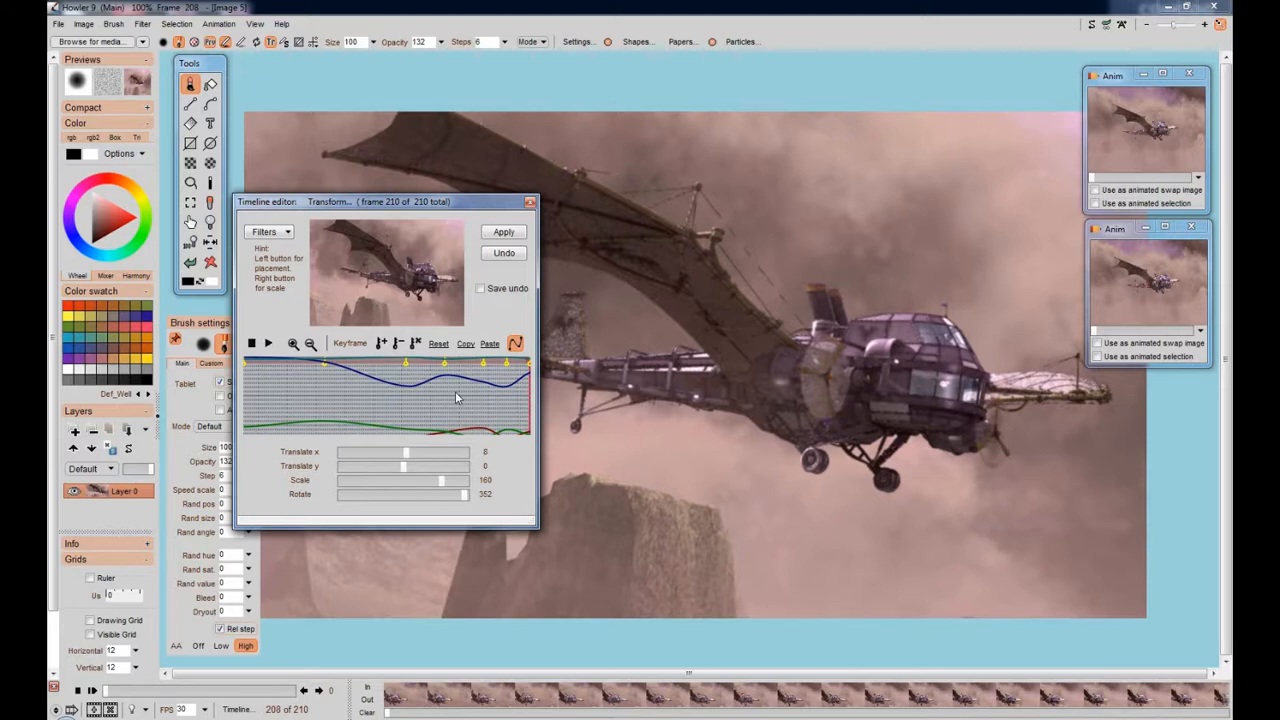
left_click(529, 204)
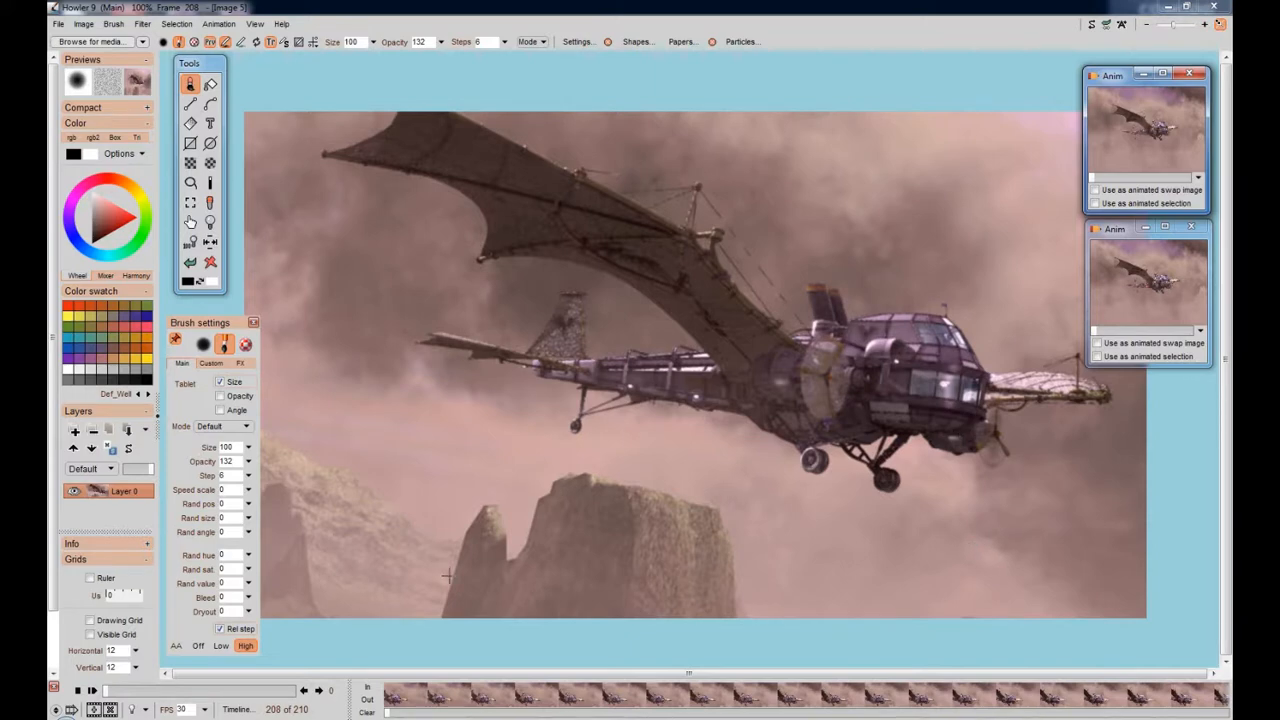
left_click(91, 690)
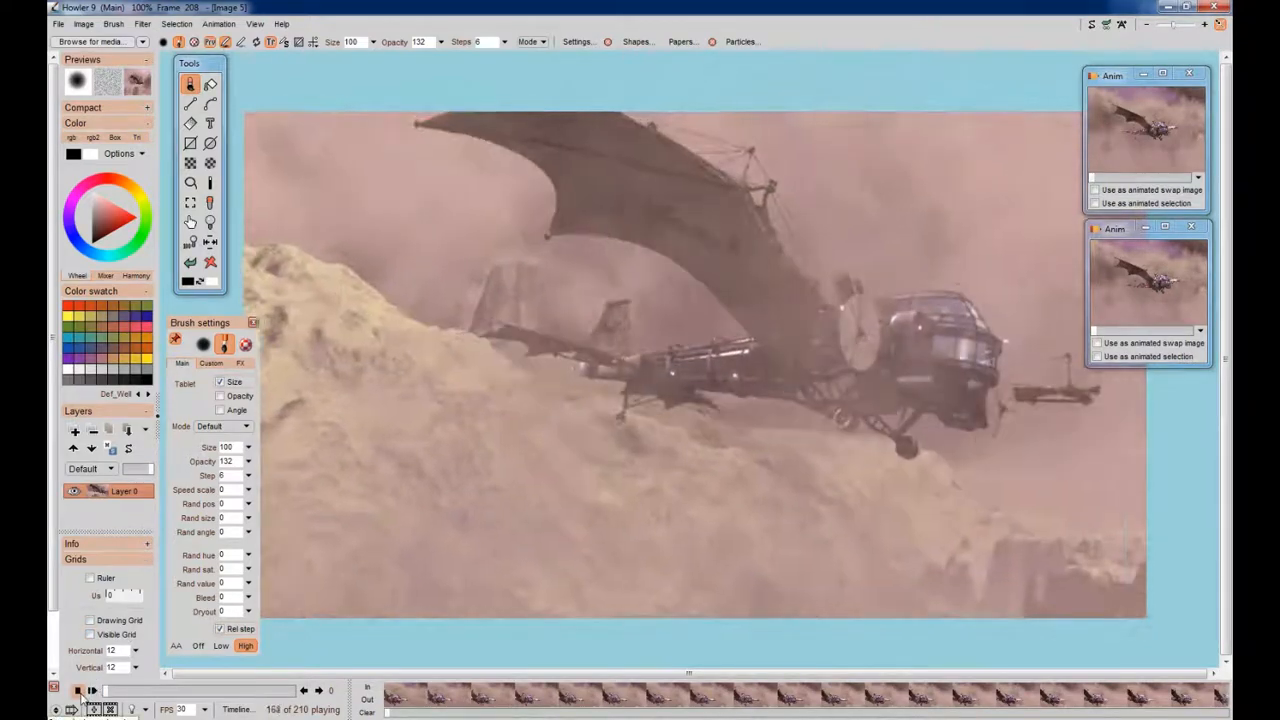
Stop playback, store a copy of the transformed animation, and place its thumbnail window below the two existing stored ones
left_click(77, 690)
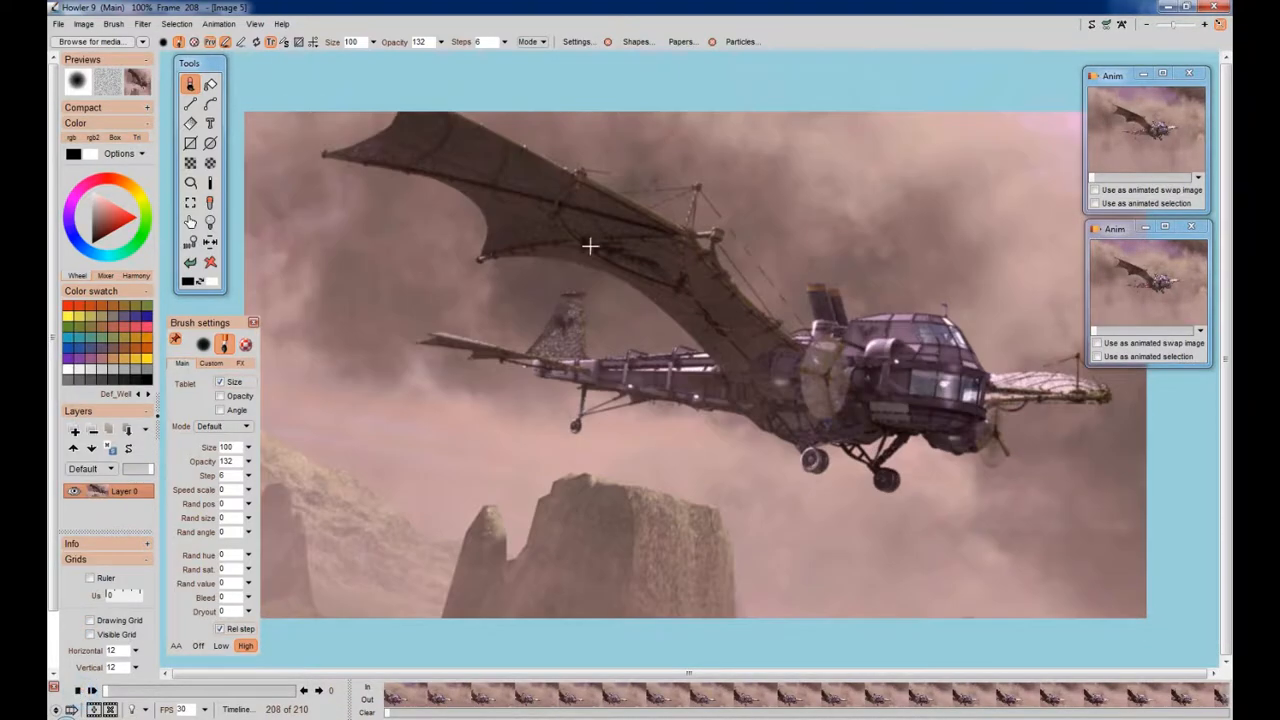
left_click(210, 24)
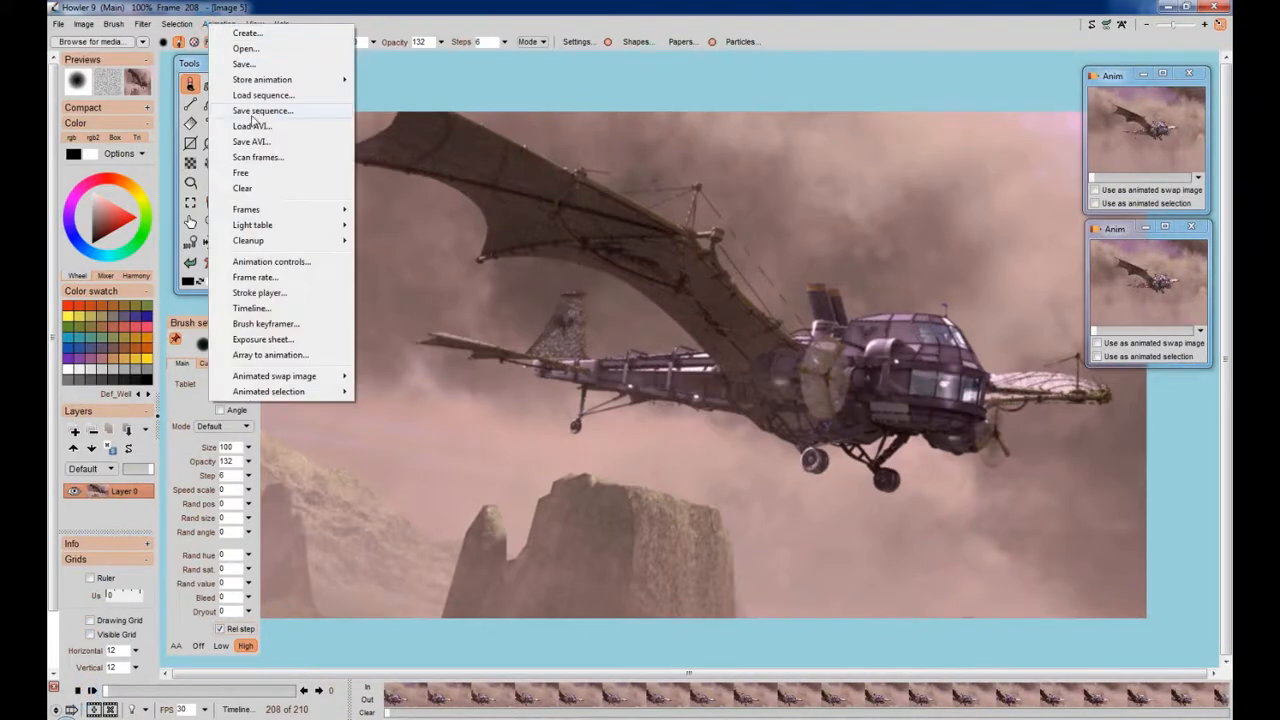
mouse_move(316, 80)
left_click(400, 80)
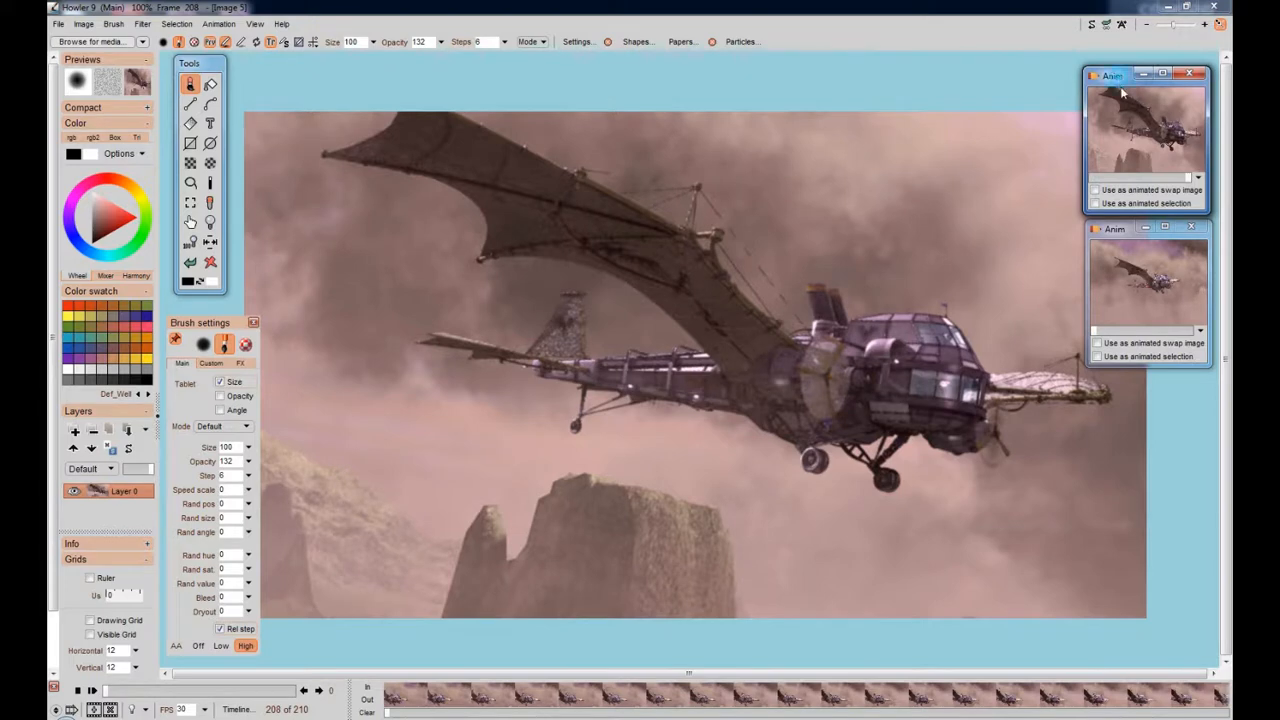
left_click_drag(1120, 86, 1128, 396)
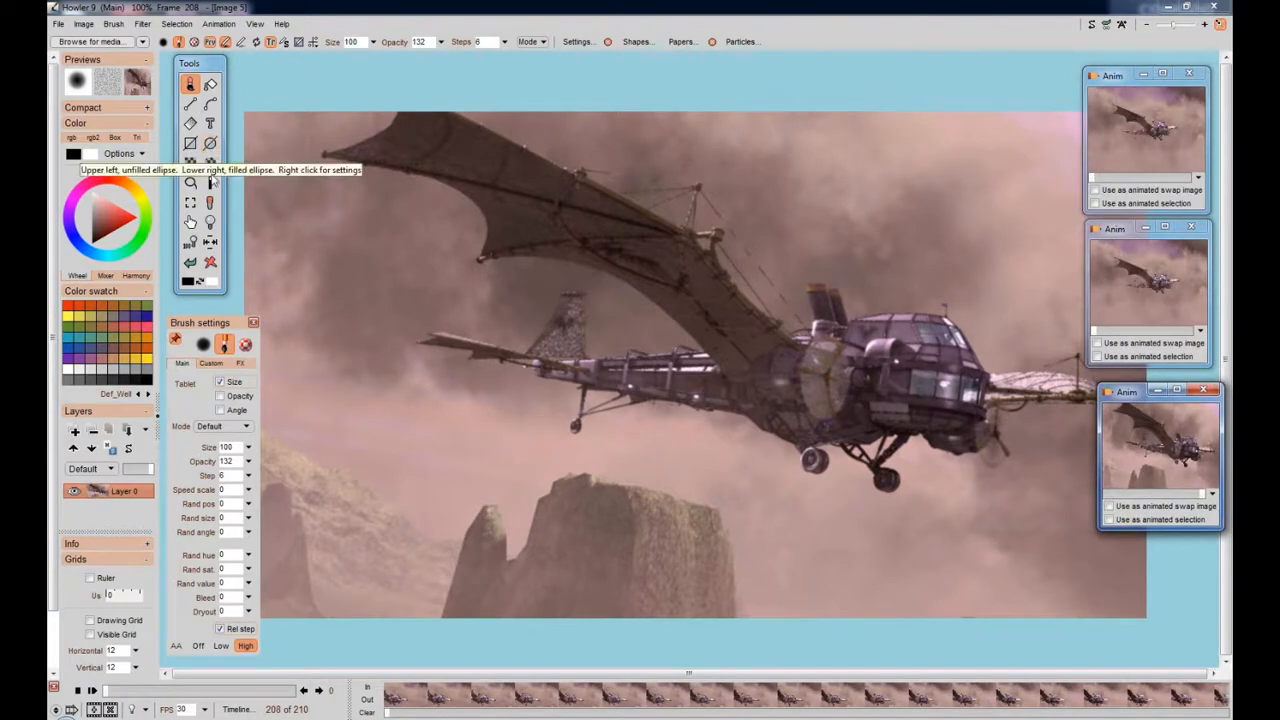
Make a large circular selection centred near the aircraft's tail
left_click(211, 163)
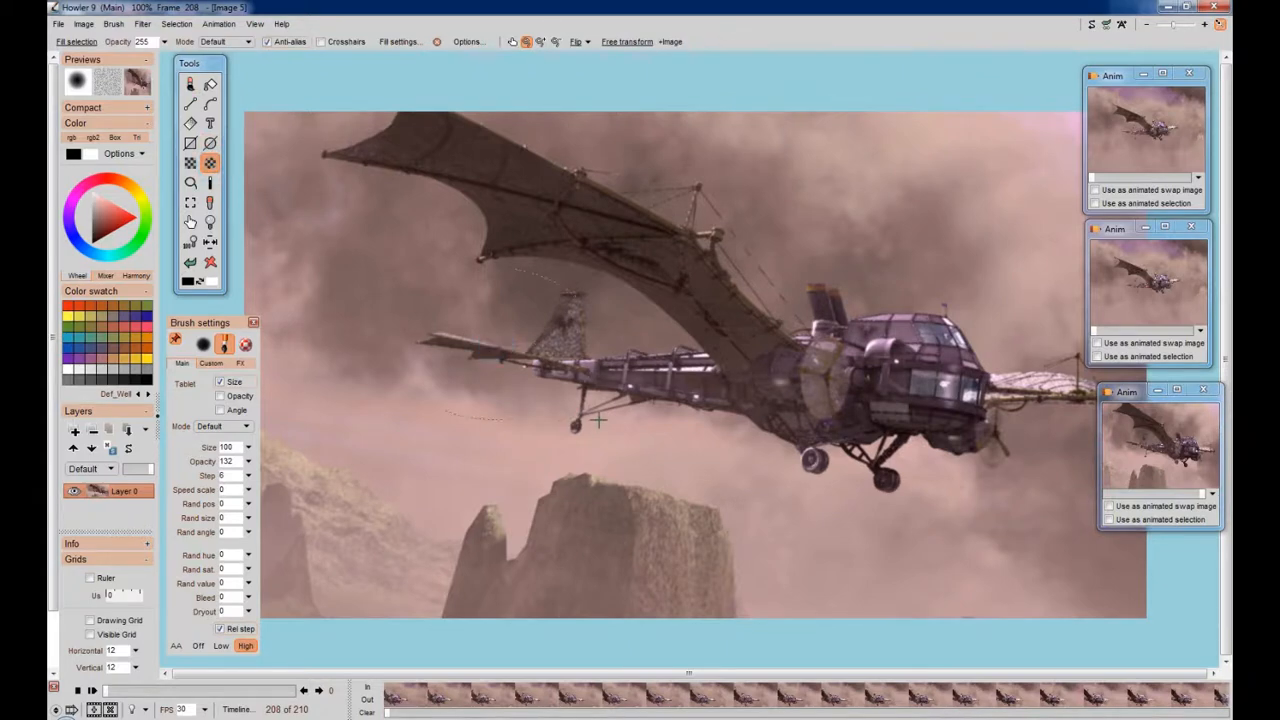
left_click(676, 487)
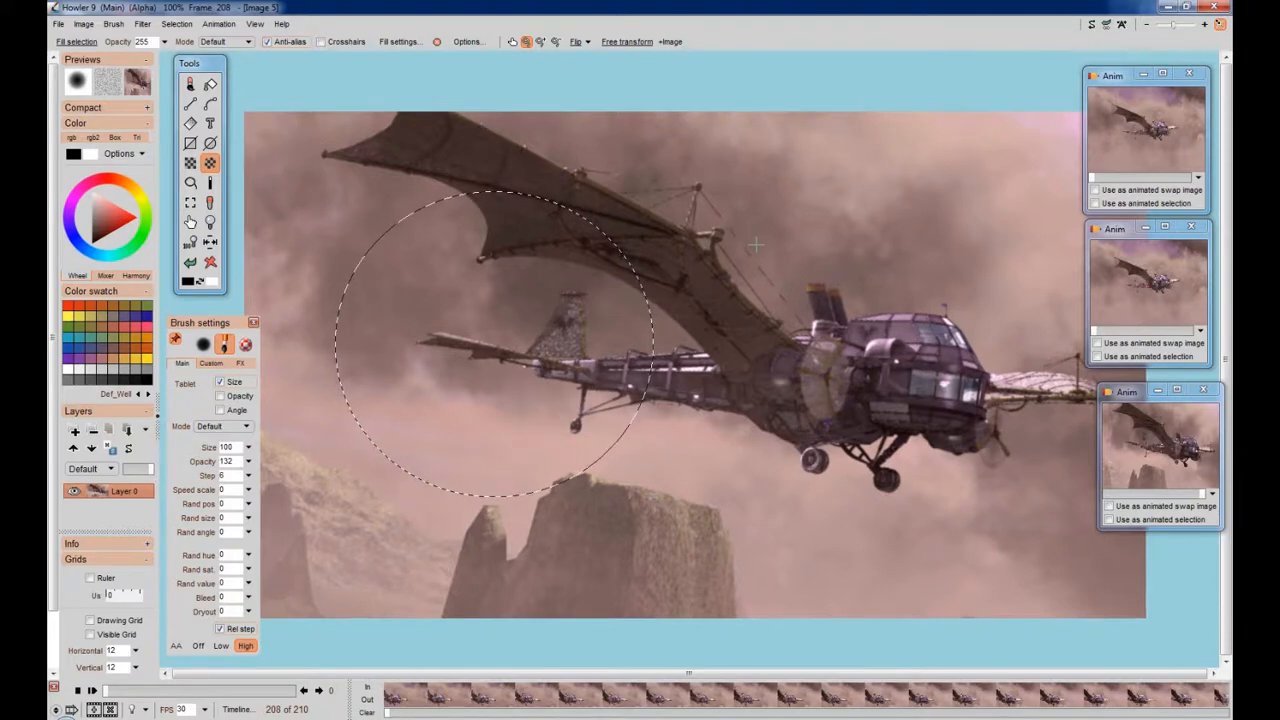
left_click(938, 365)
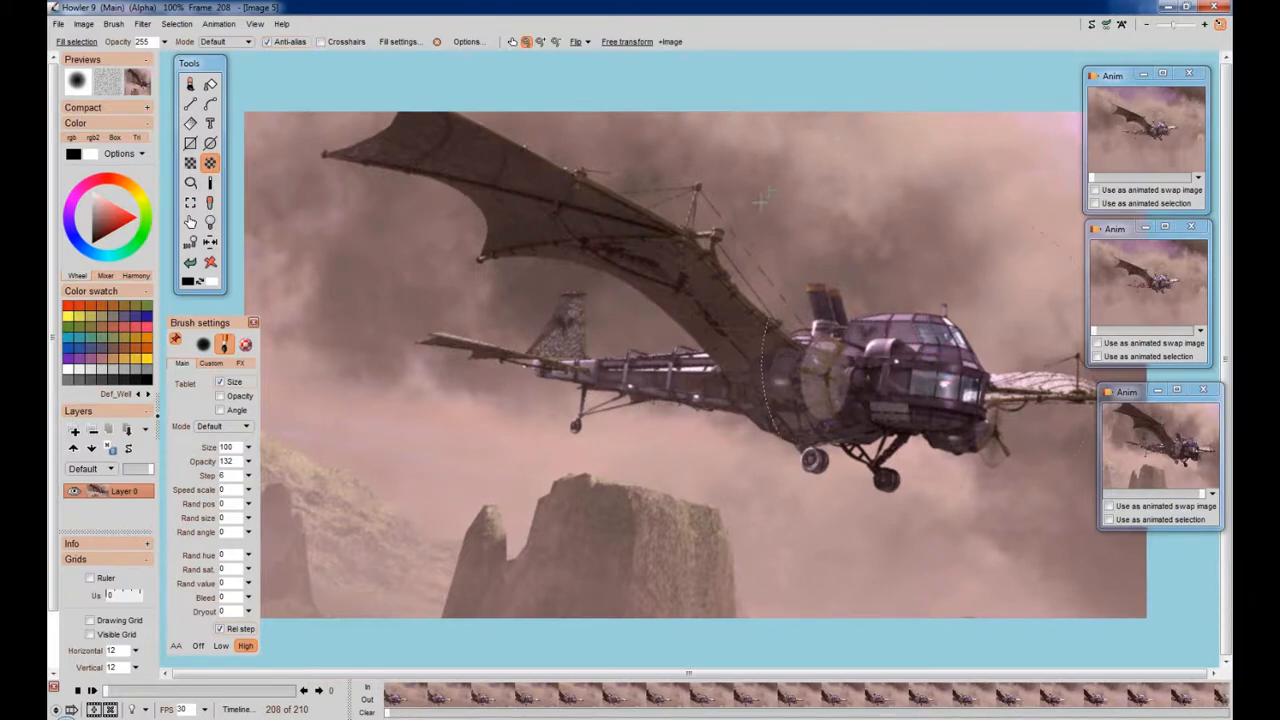
left_click_drag(760, 203, 760, 203)
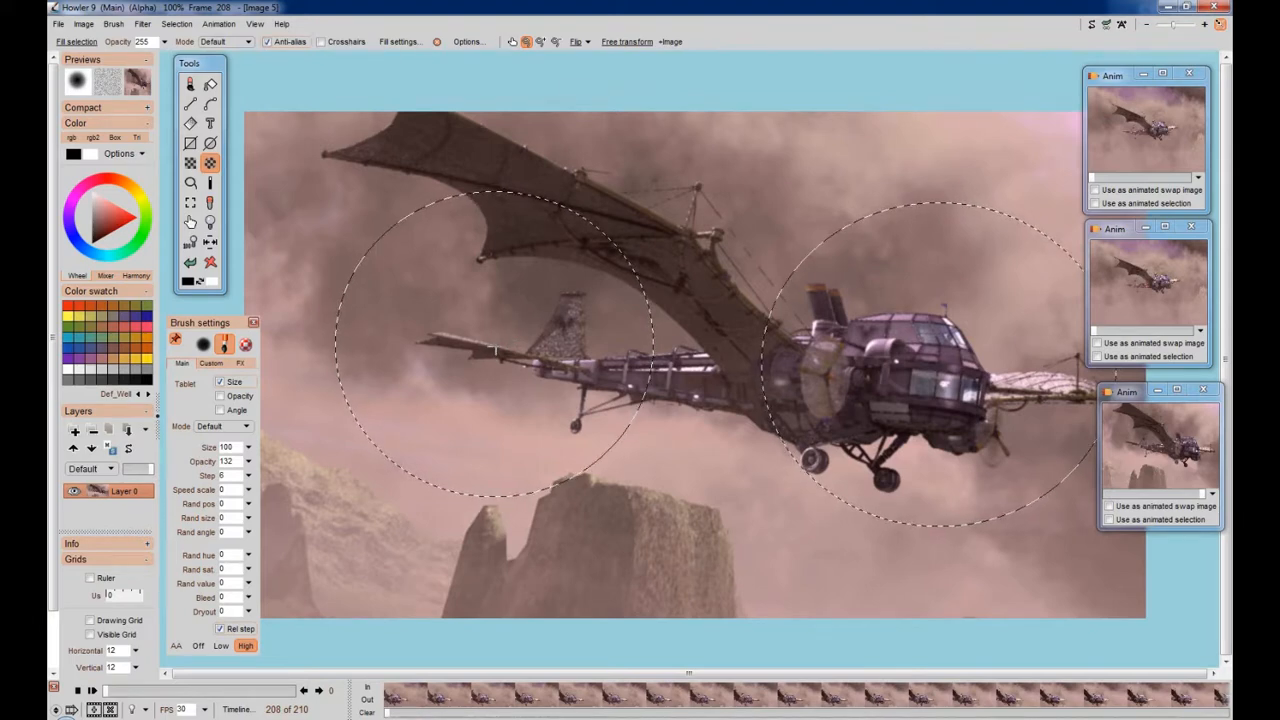
left_click(190, 263)
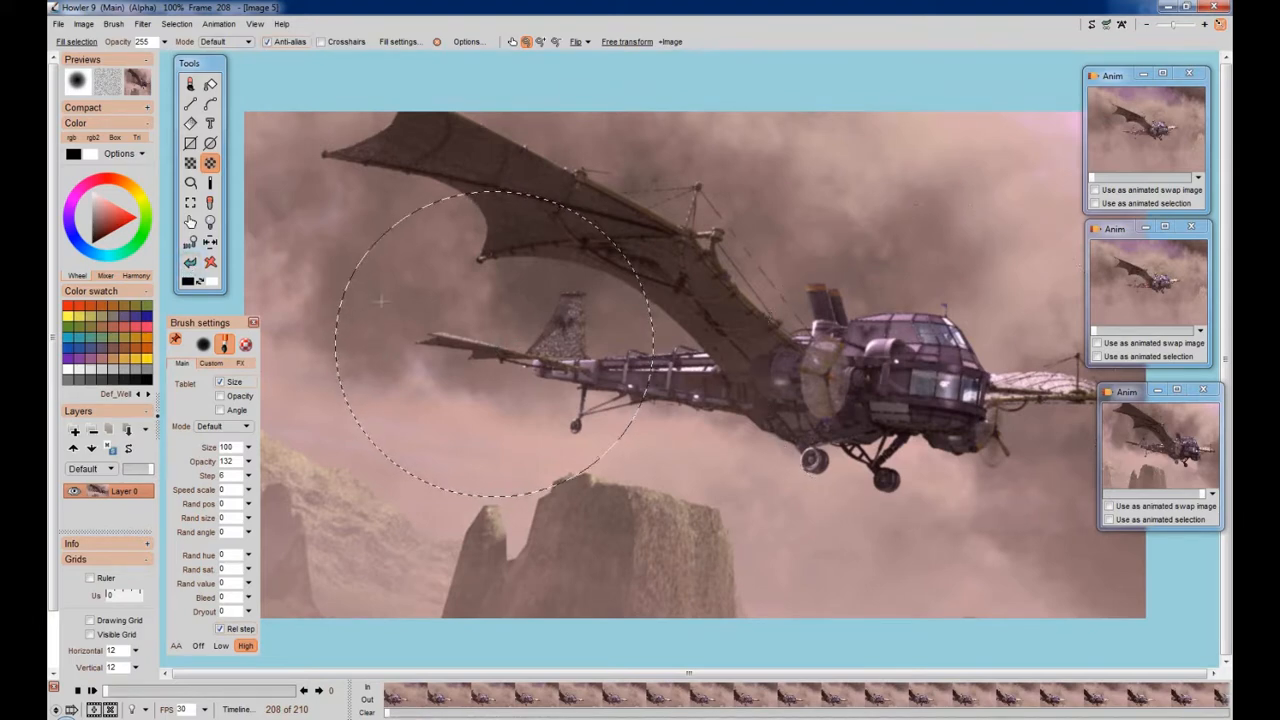
Add a second circular selection of similar size over the aircraft's cockpit, level with the first circle
left_click(942, 356)
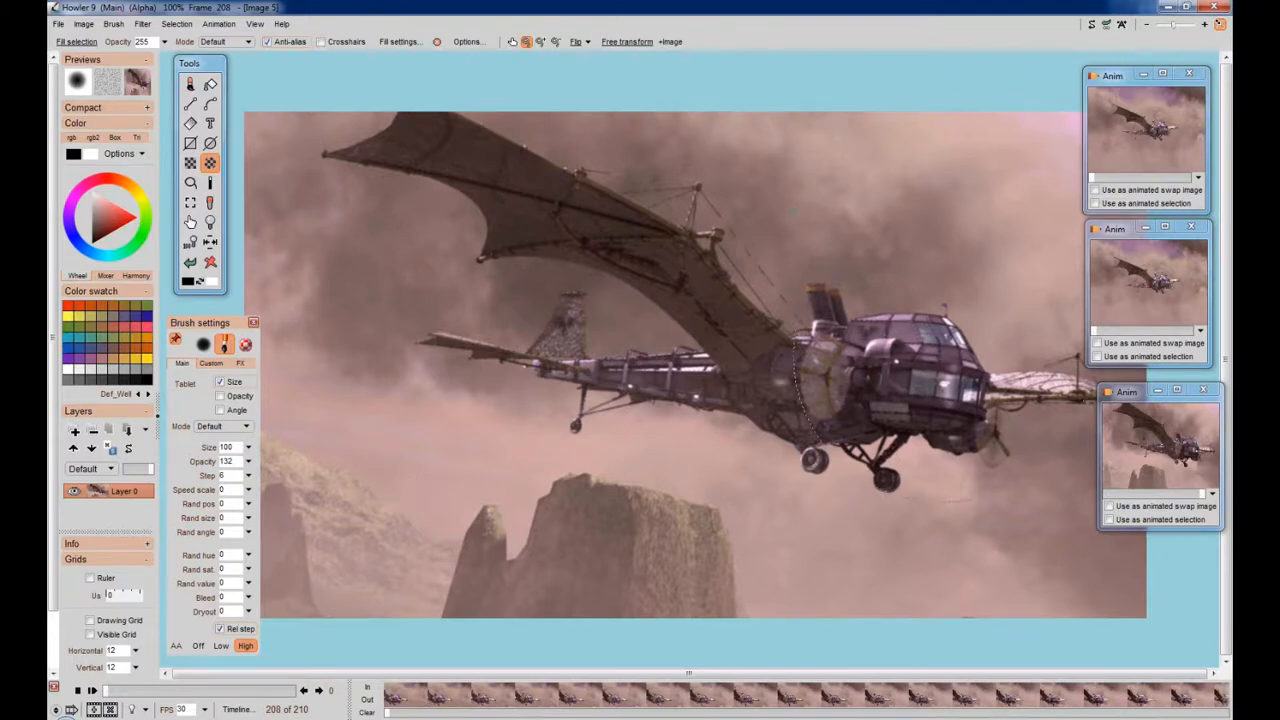
key("ctrl+z")
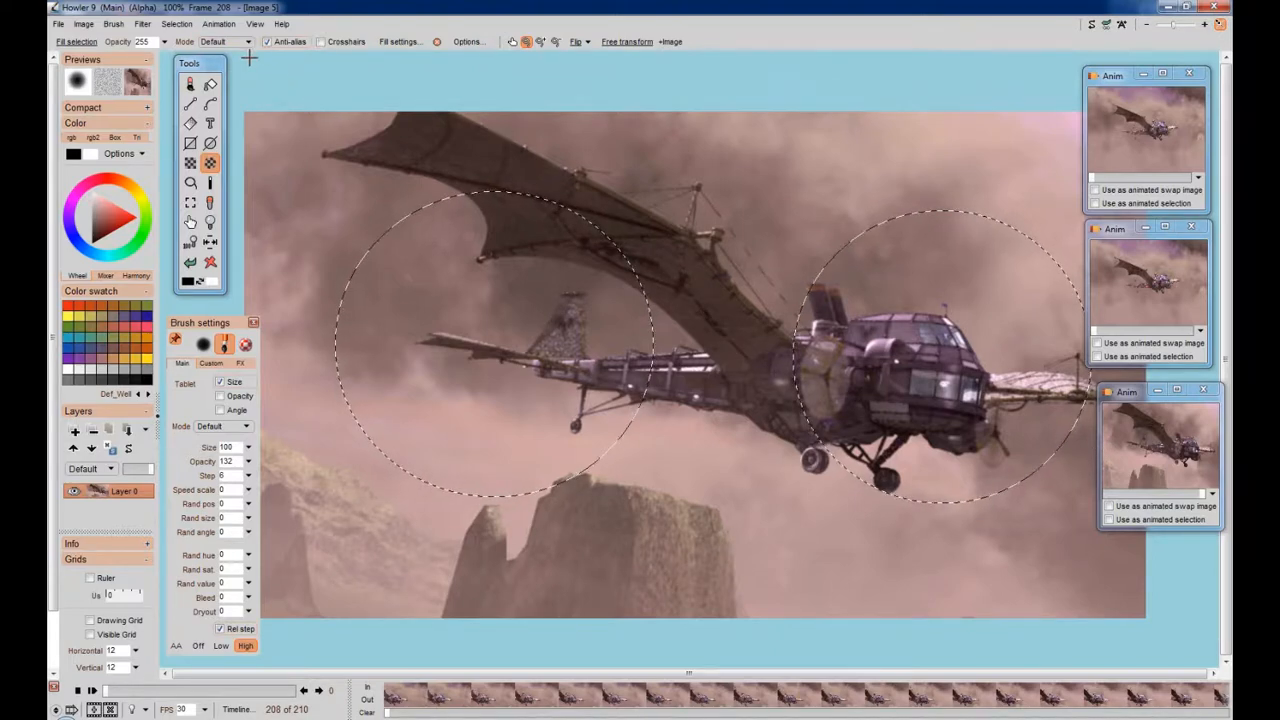
Grow the two circular selections three times in a row, using a grow size of 16 for the last pass
left_click(175, 25)
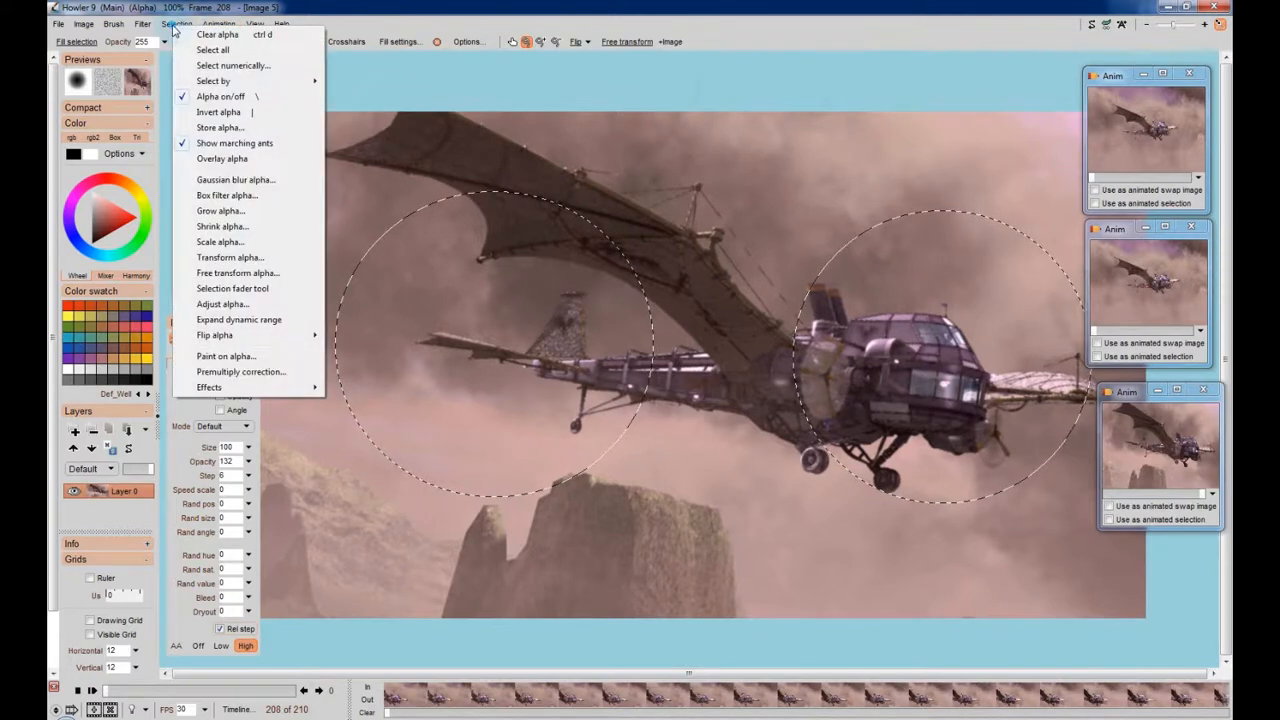
left_click(222, 211)
left_click(590, 370)
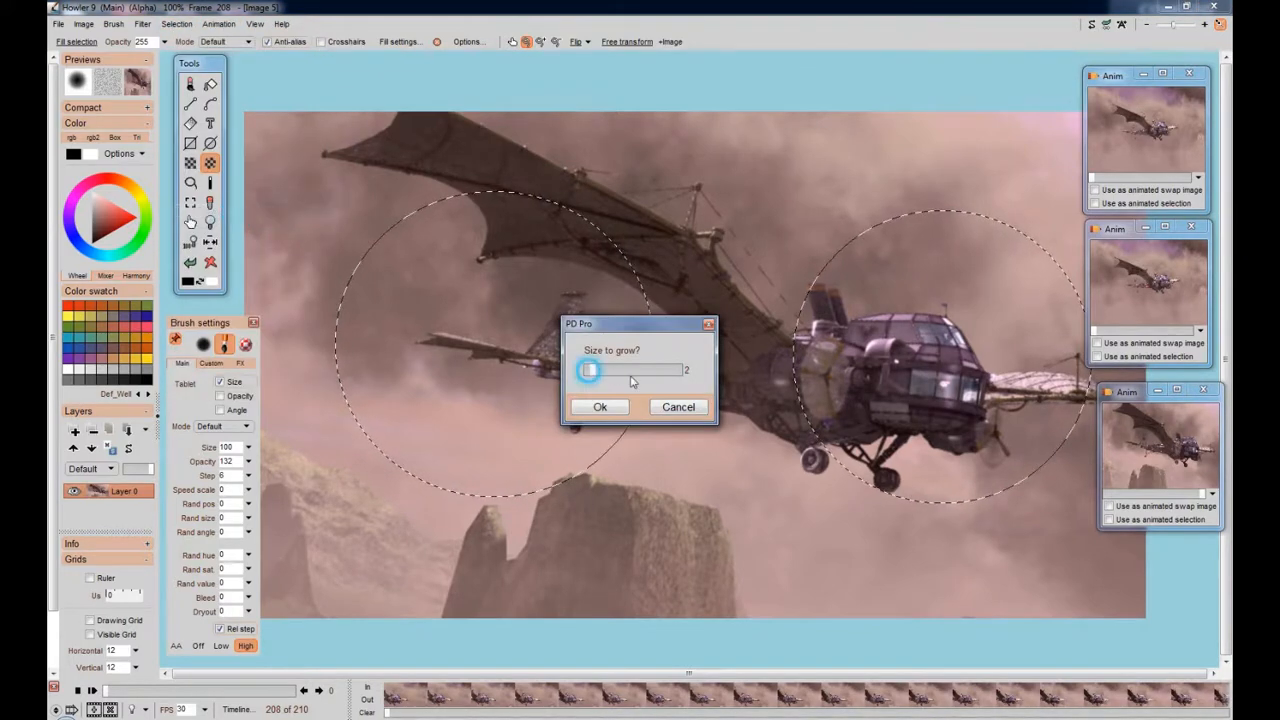
left_click(600, 407)
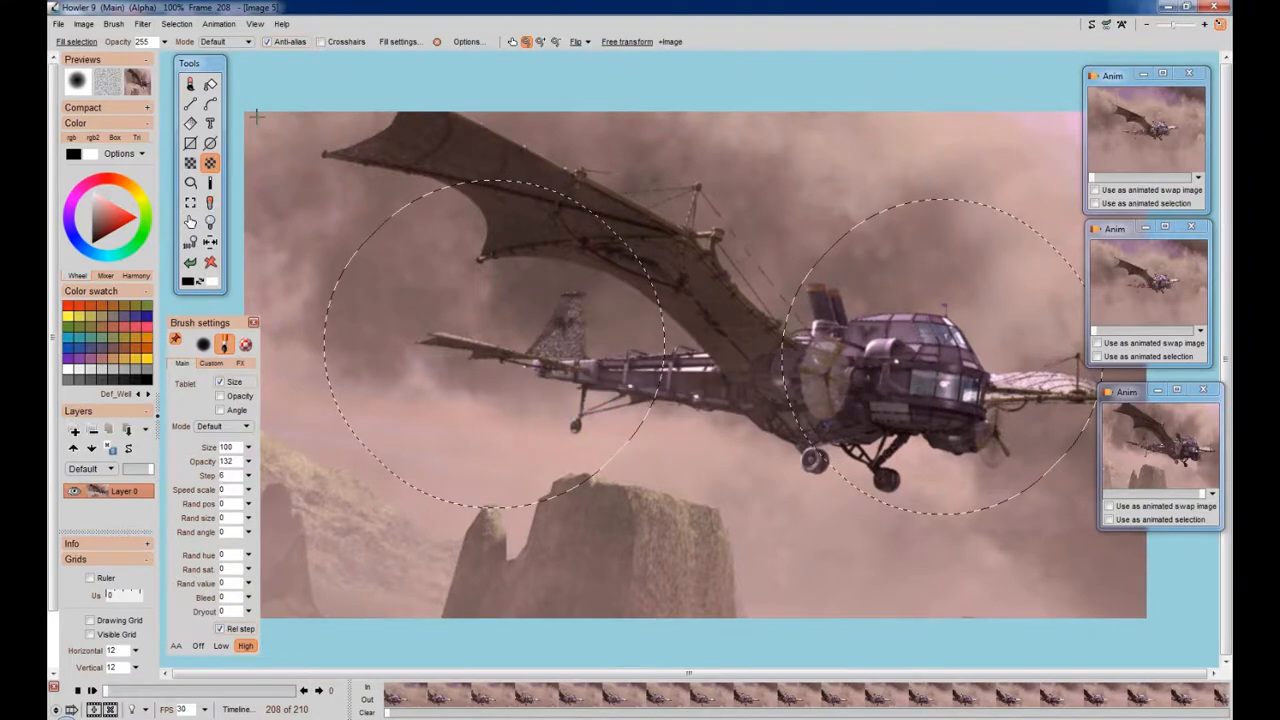
left_click(177, 23)
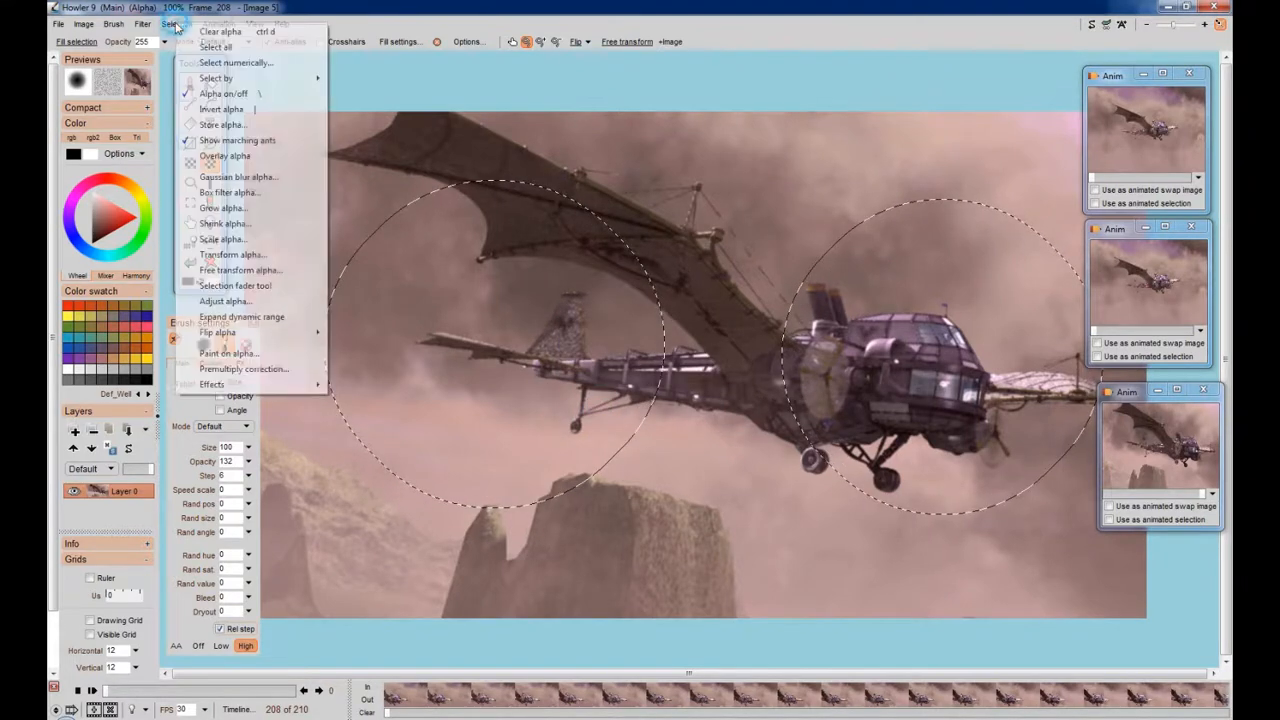
left_click(236, 208)
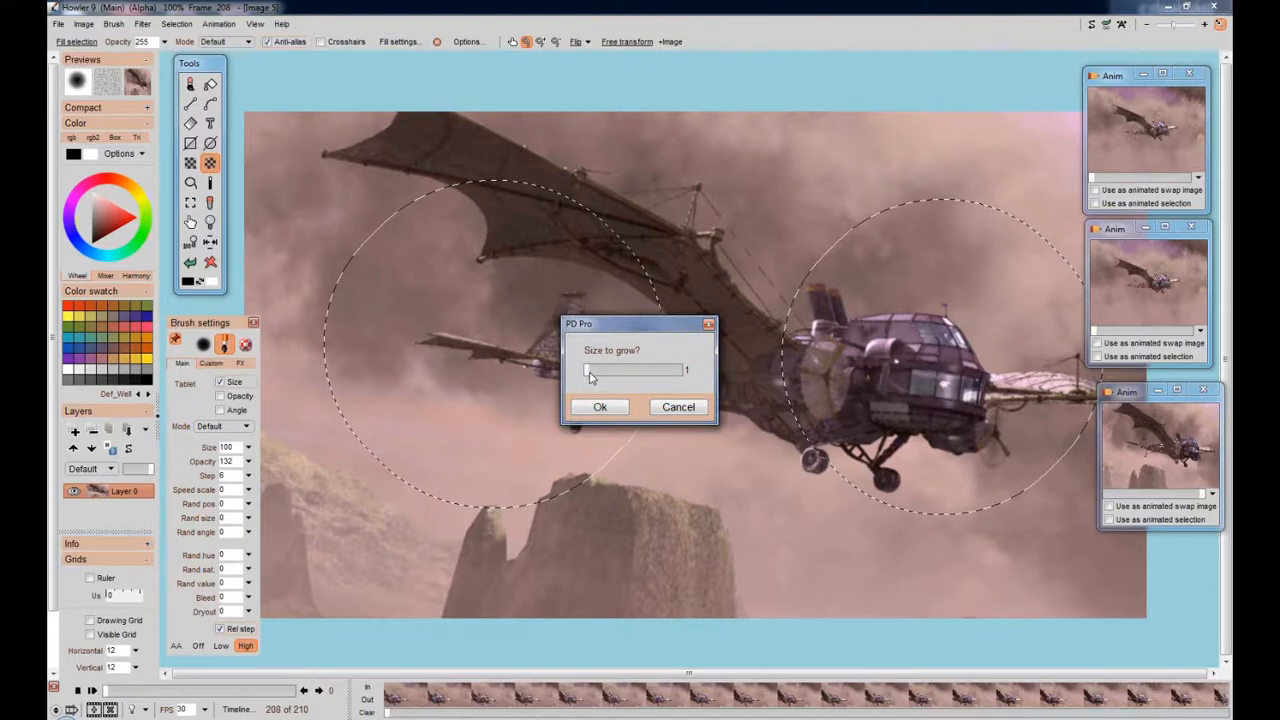
left_click(600, 407)
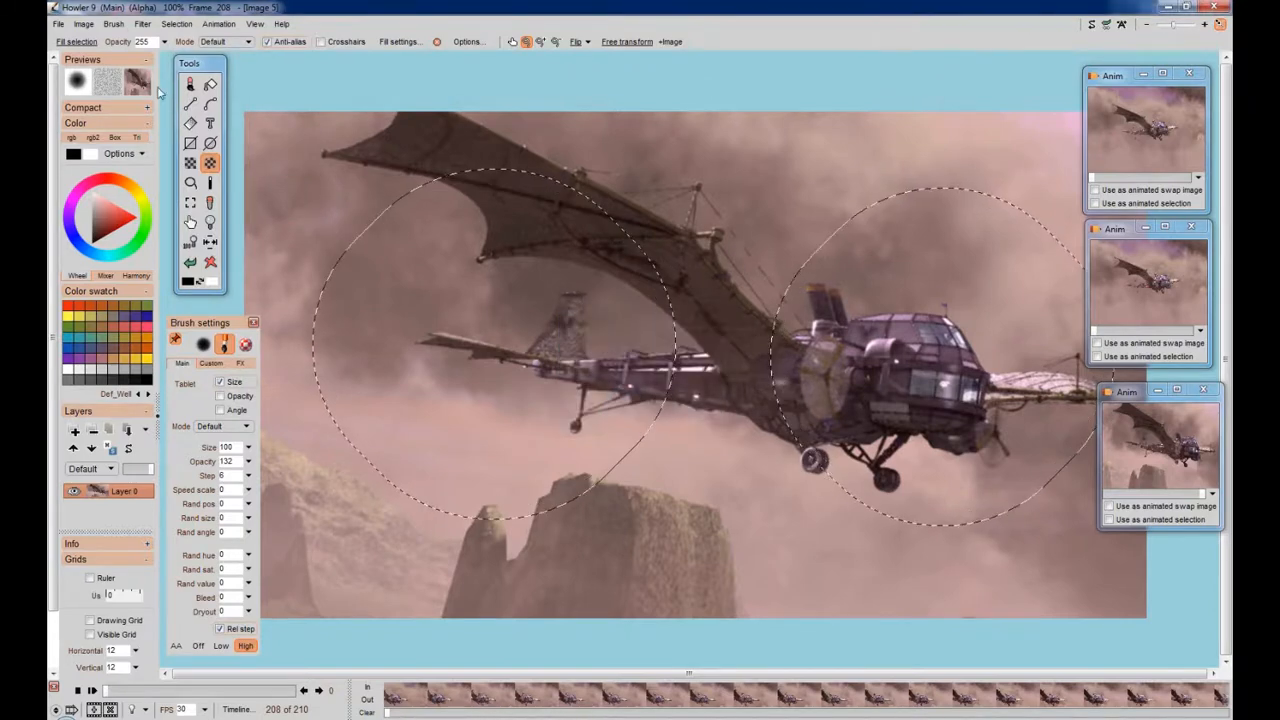
left_click(177, 23)
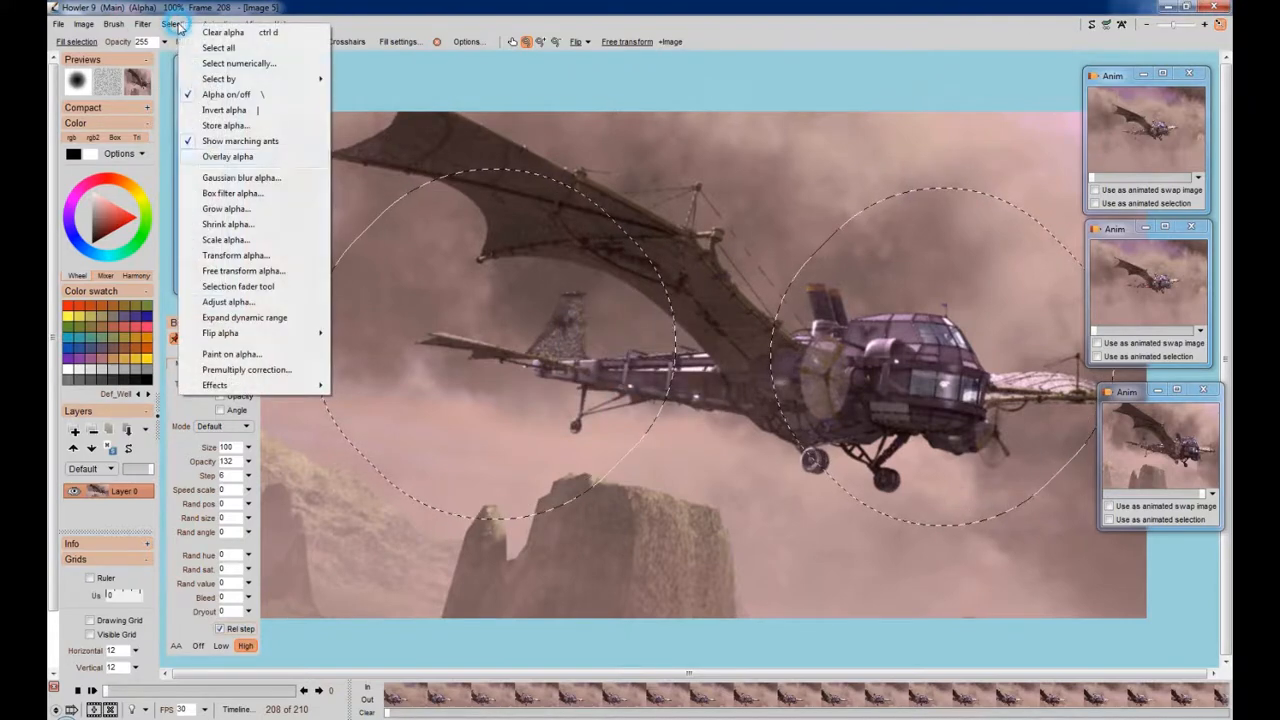
left_click(227, 210)
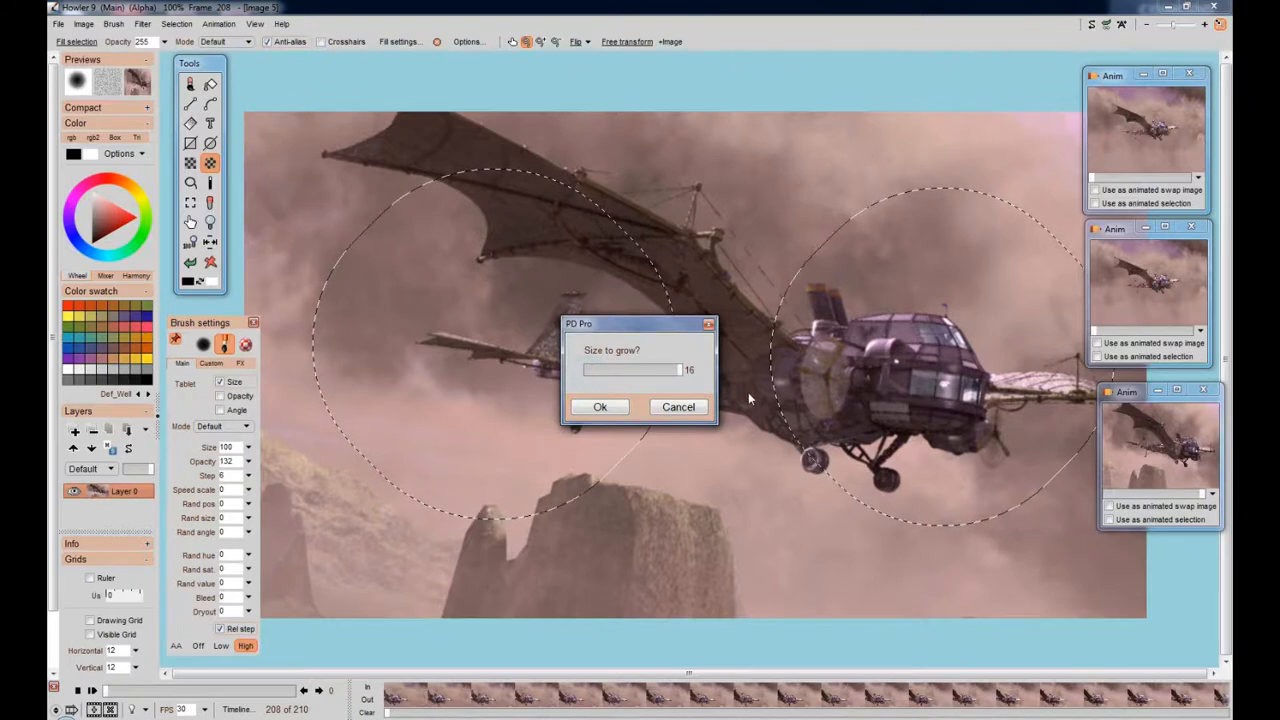
left_click(604, 409)
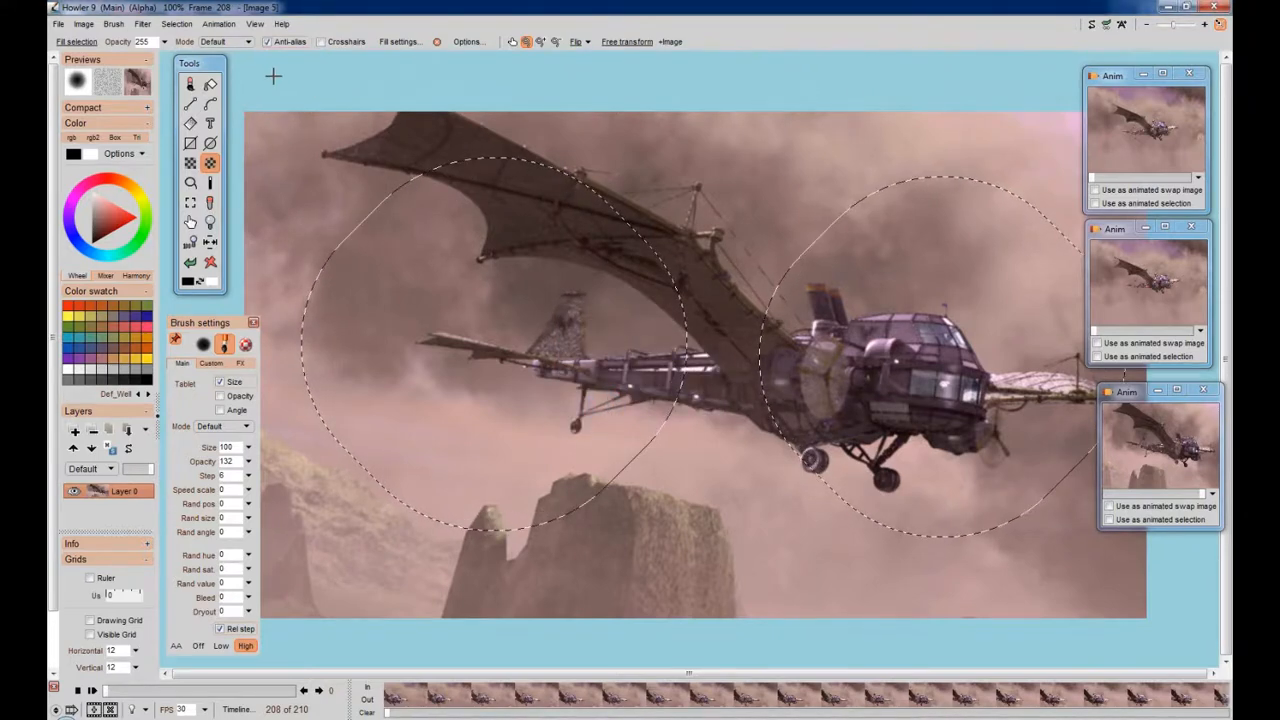
Soften the edges of the alpha selection with a Gaussian blur at about a quarter of the full level, using the Approximate algorithm
left_click(176, 23)
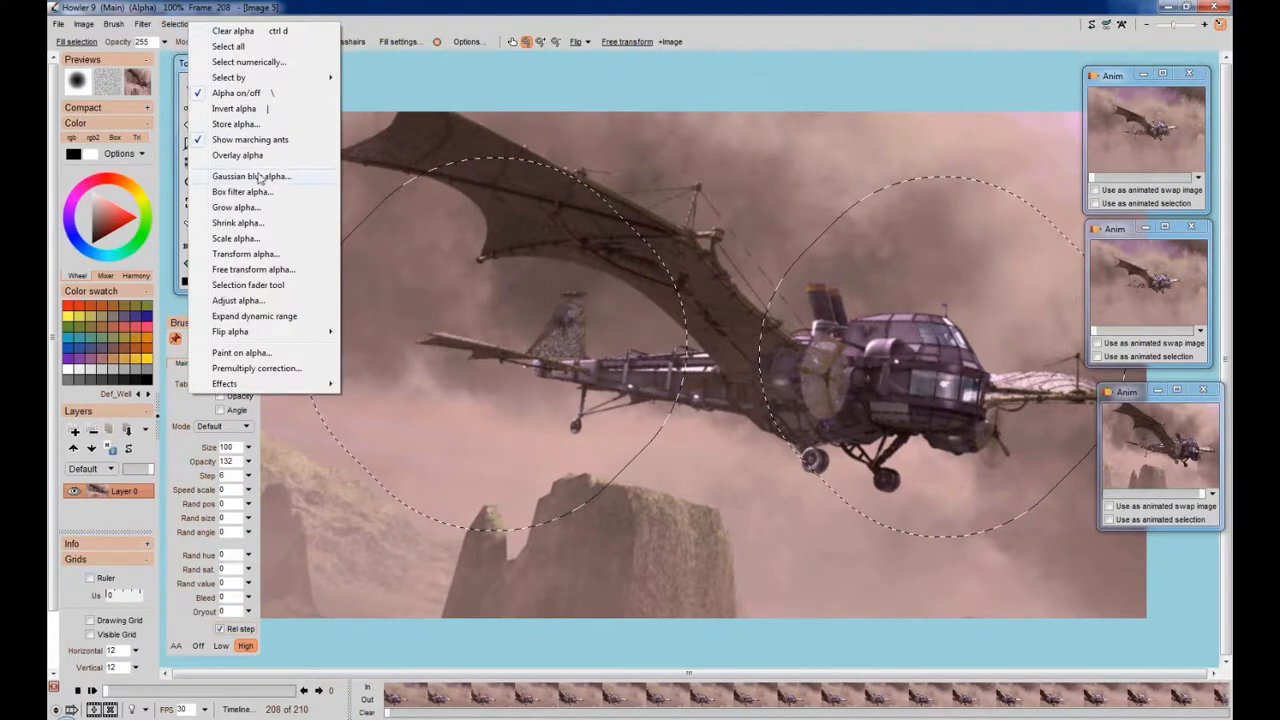
left_click(259, 177)
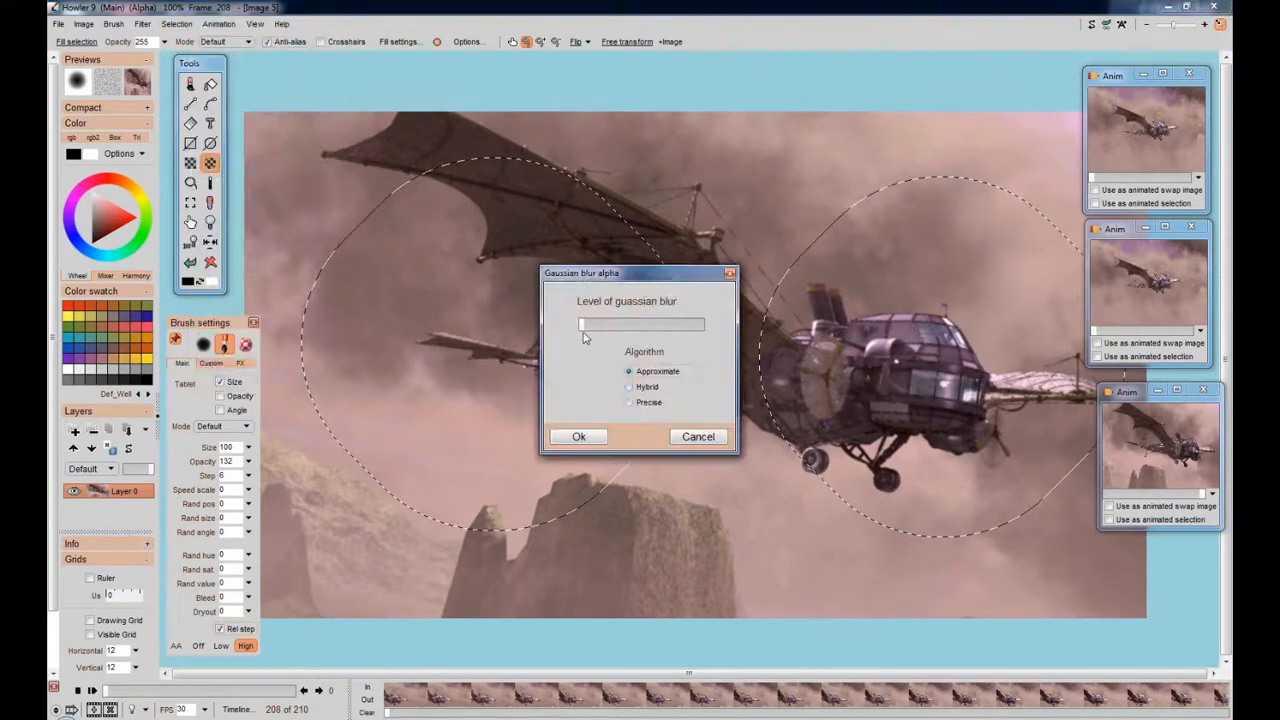
left_click_drag(581, 324, 616, 336)
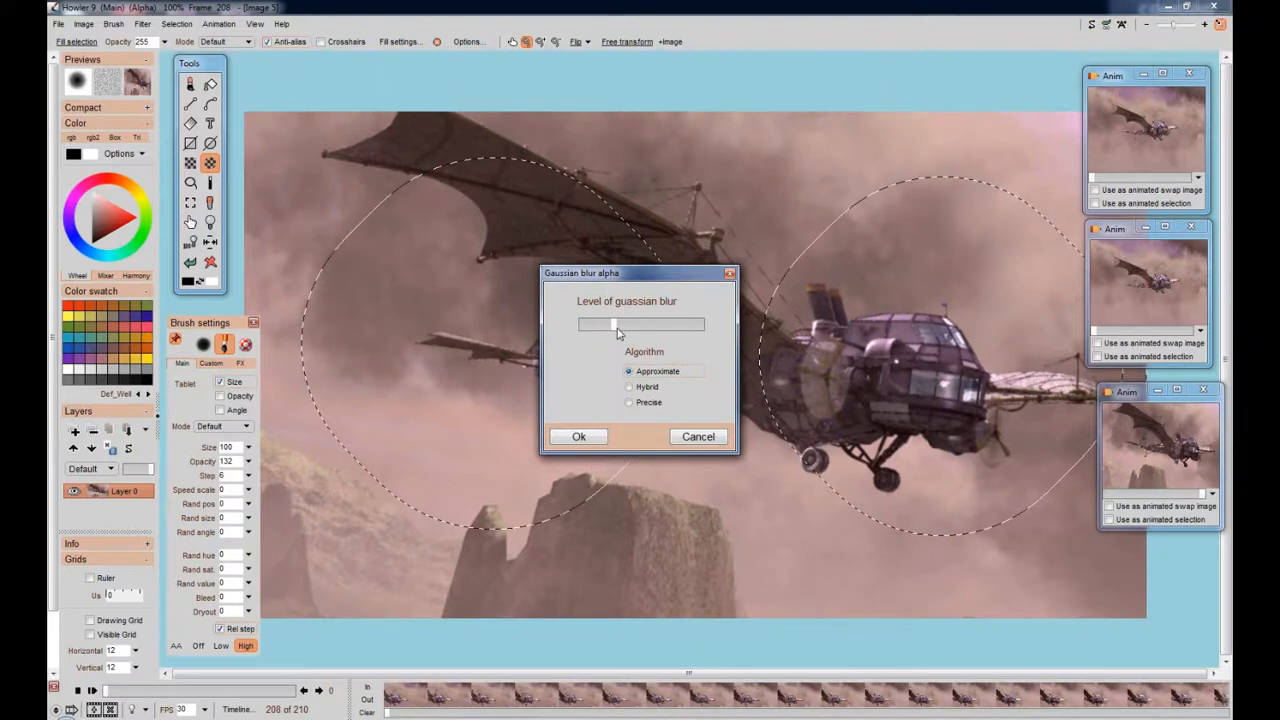
left_click(600, 438)
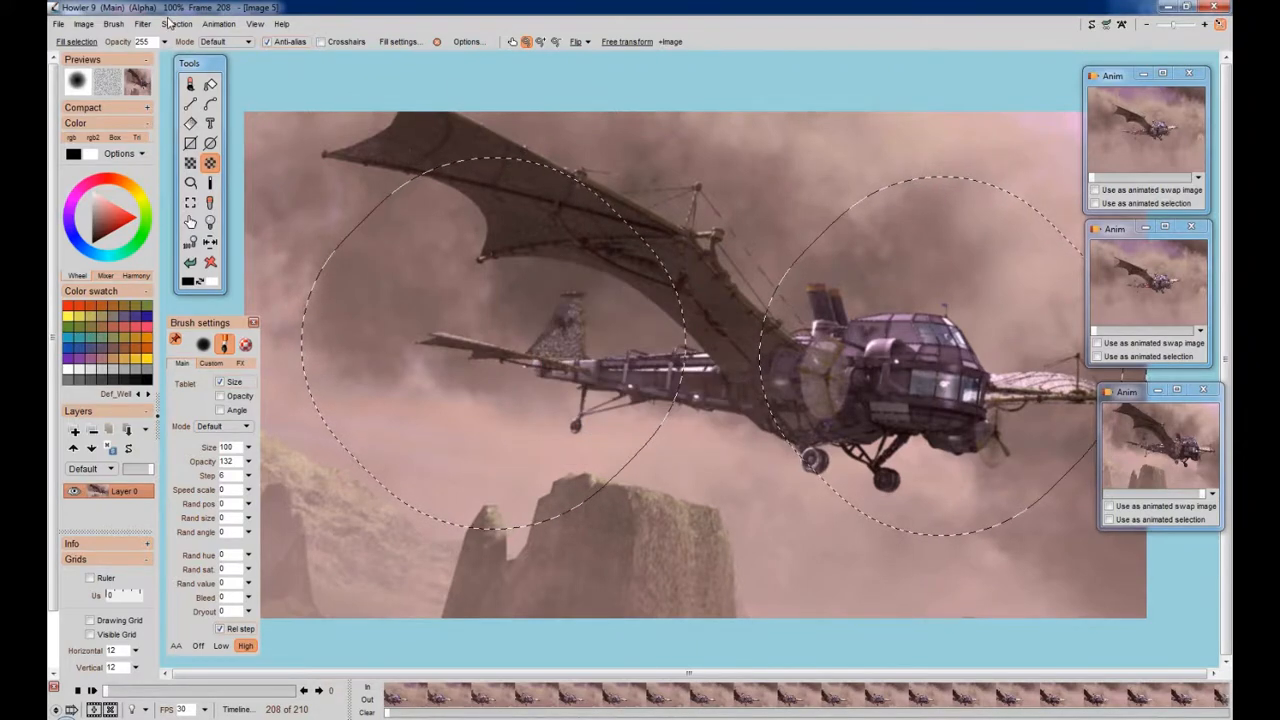
left_click(176, 23)
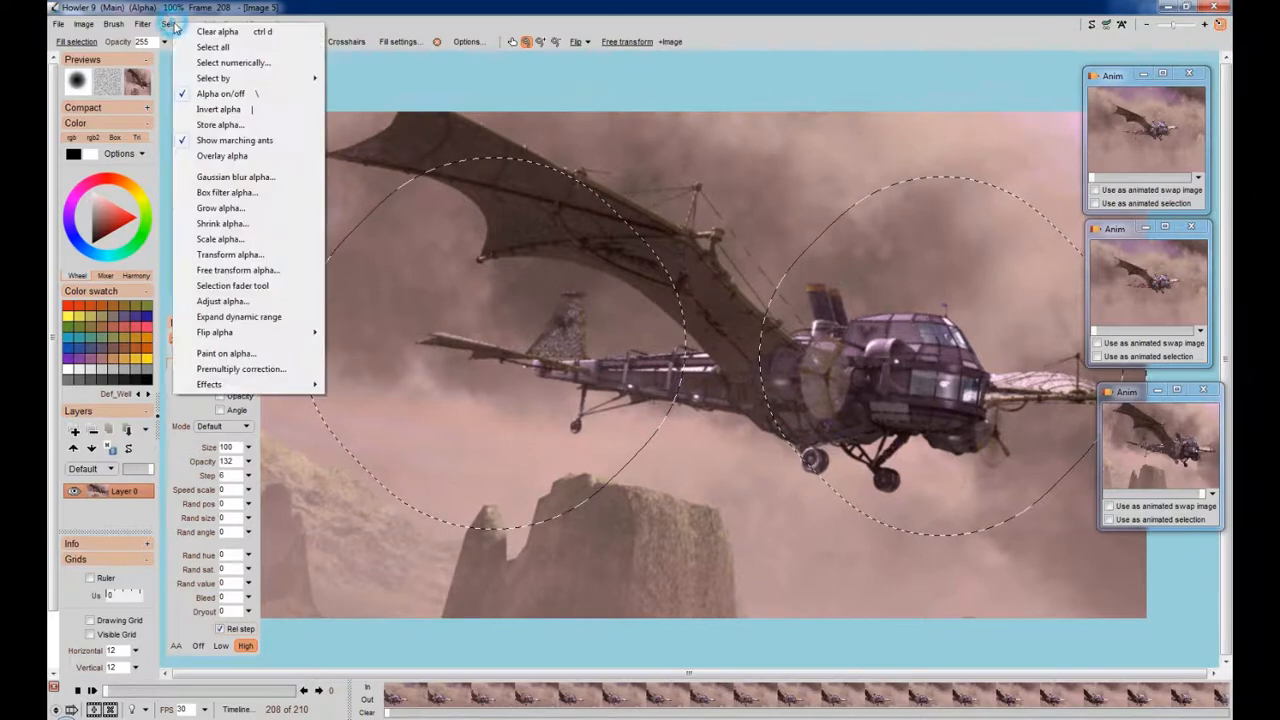
left_click(246, 177)
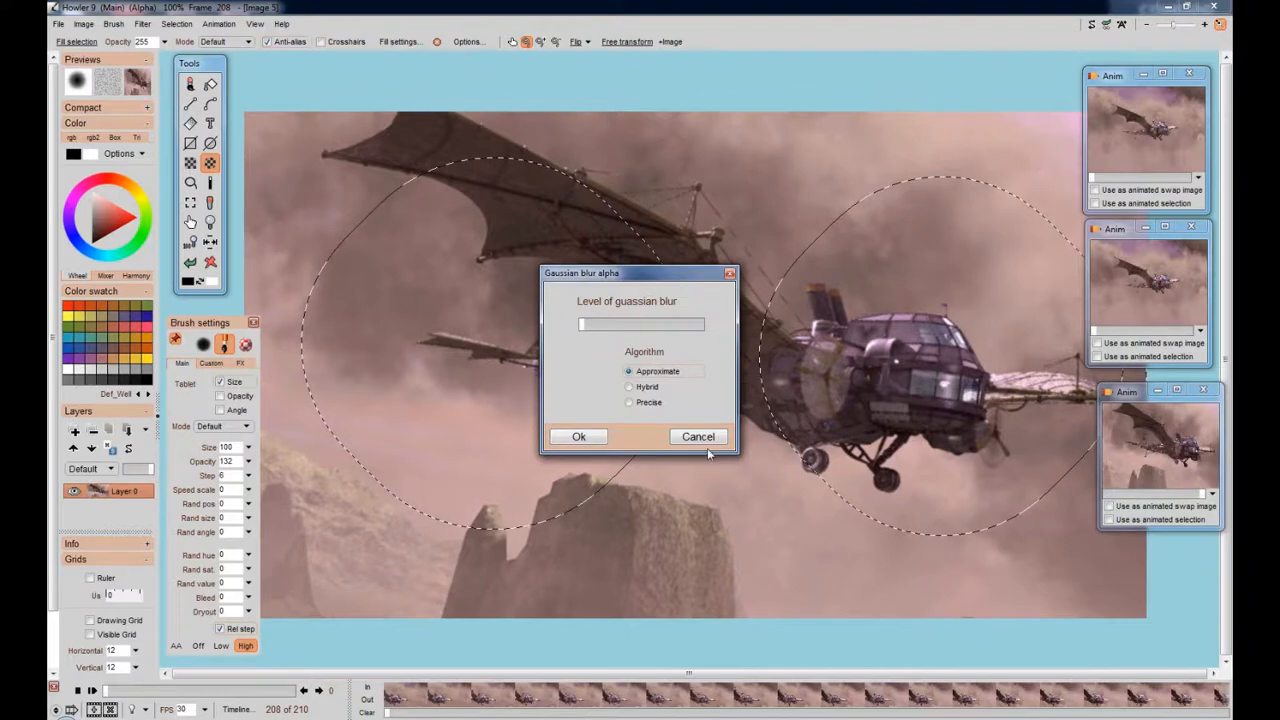
left_click(708, 437)
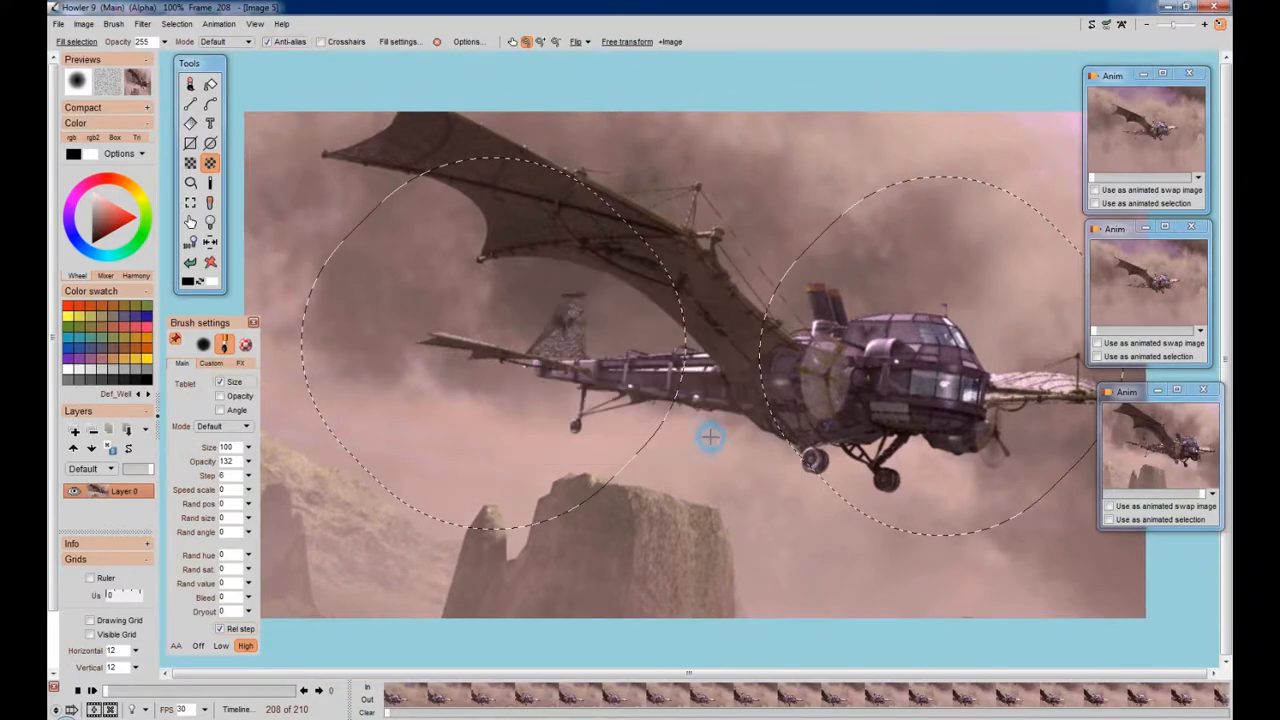
Store the alpha, invert the stored copy, replace the current selection with it, and park its window below the stored animations
left_click(185, 28)
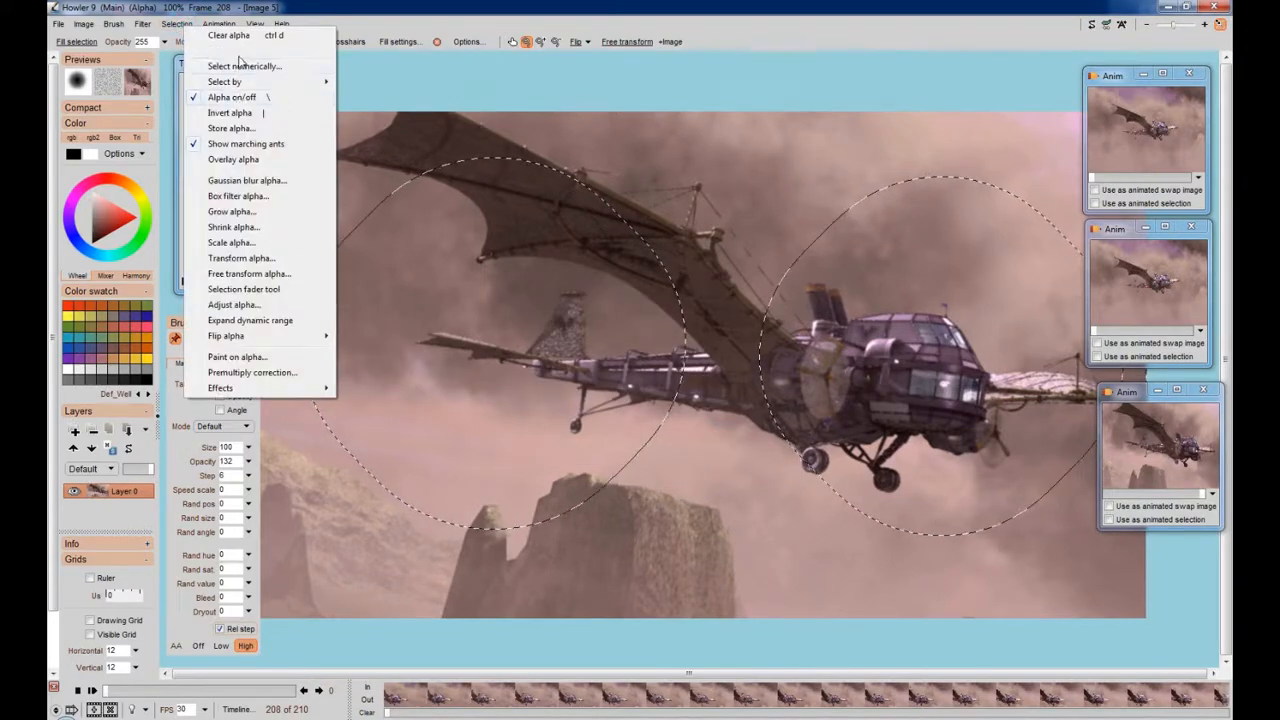
left_click(232, 128)
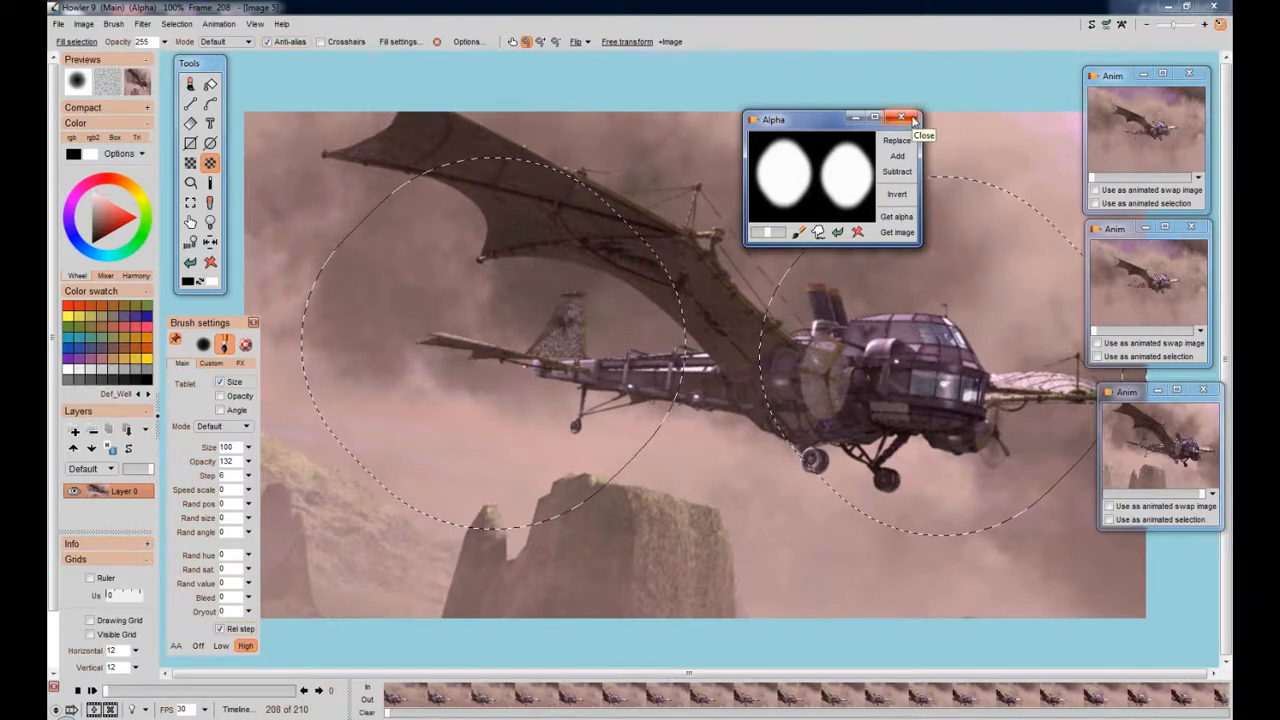
left_click(908, 196)
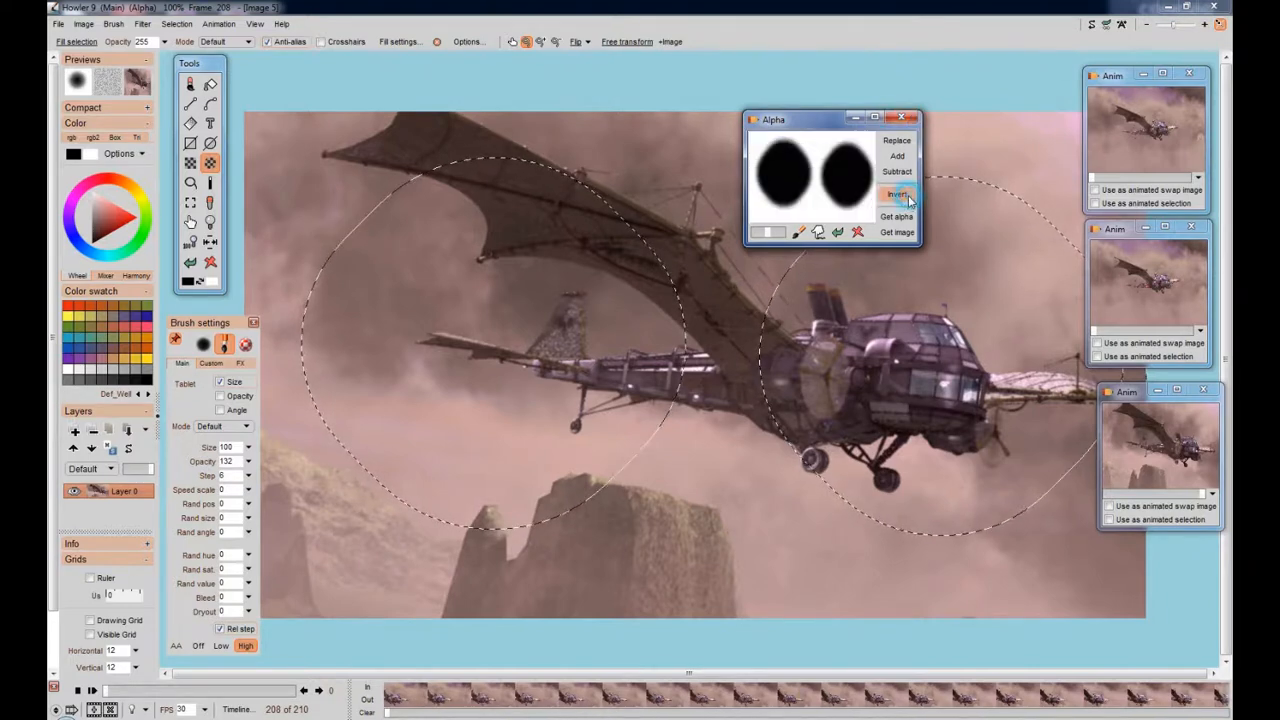
left_click(899, 143)
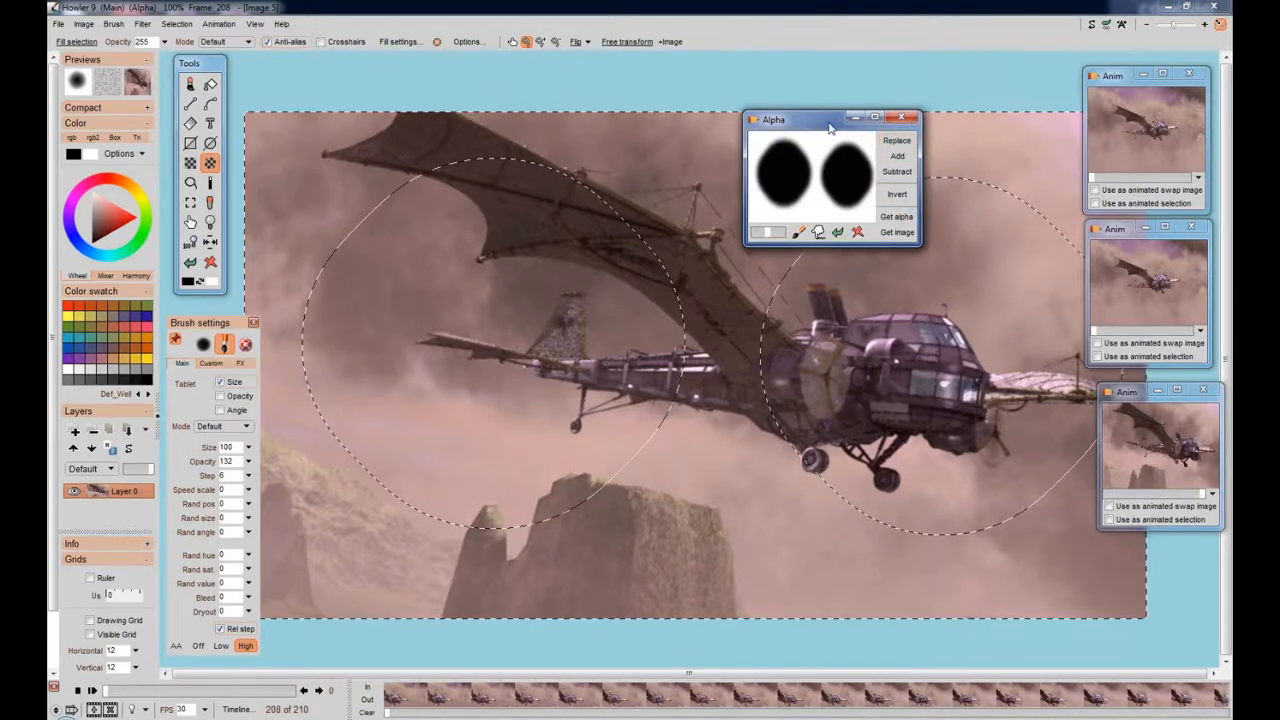
left_click_drag(803, 122, 1105, 562)
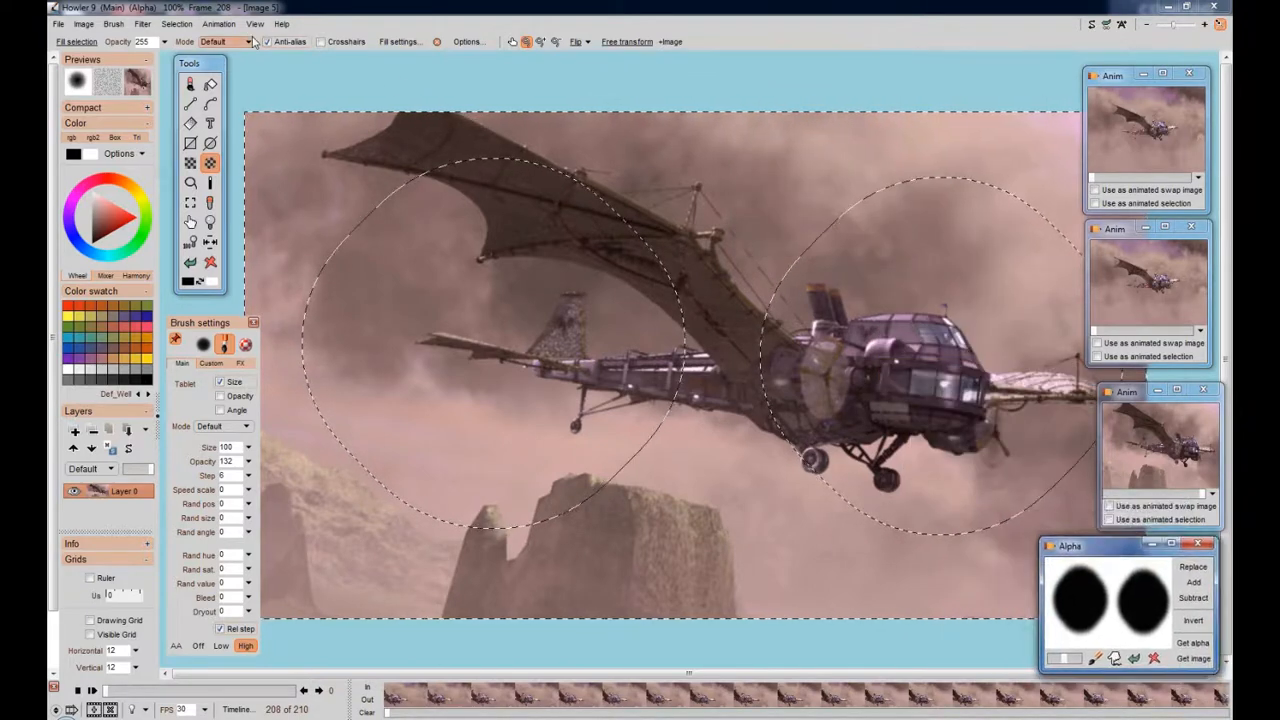
left_click(176, 24)
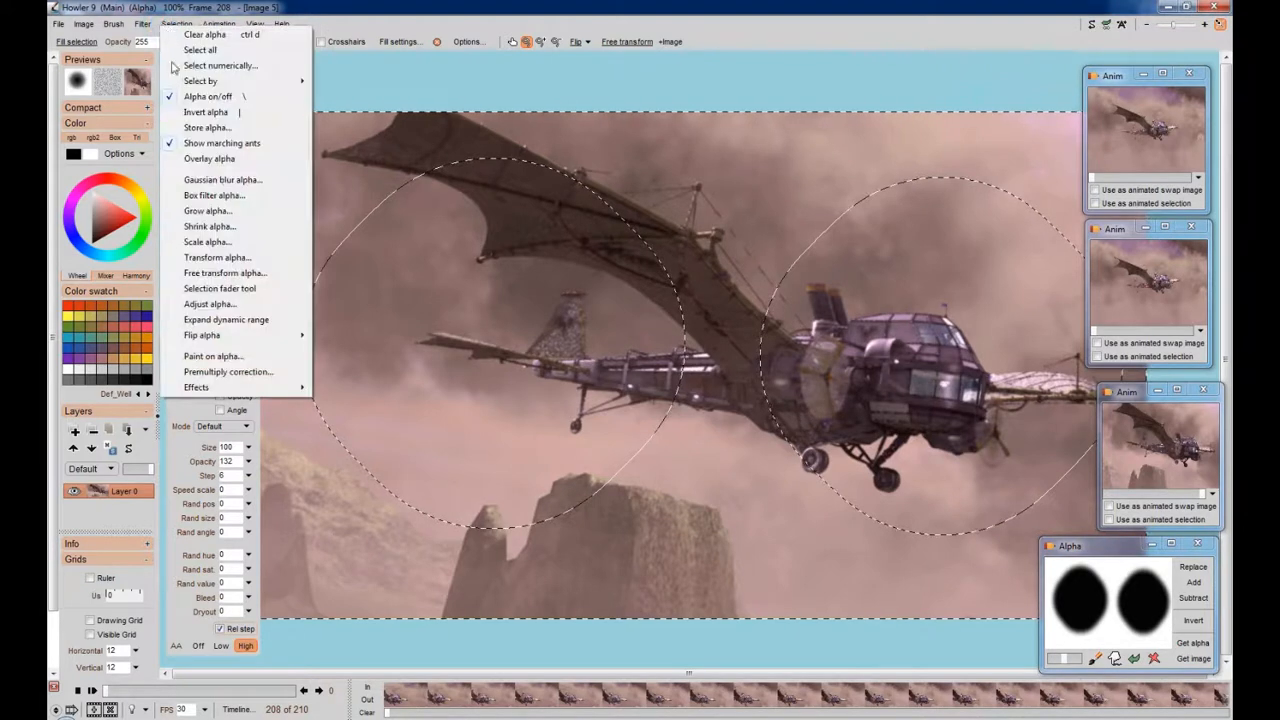
left_click(528, 8)
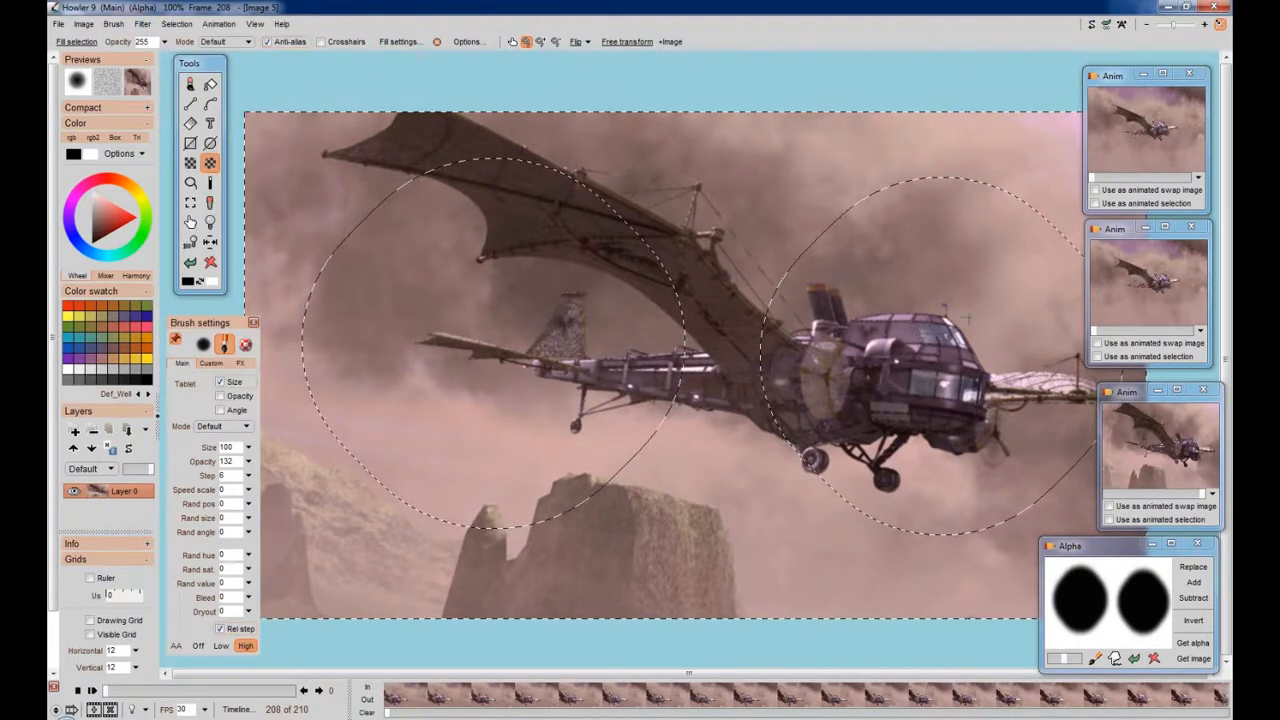
left_click(216, 24)
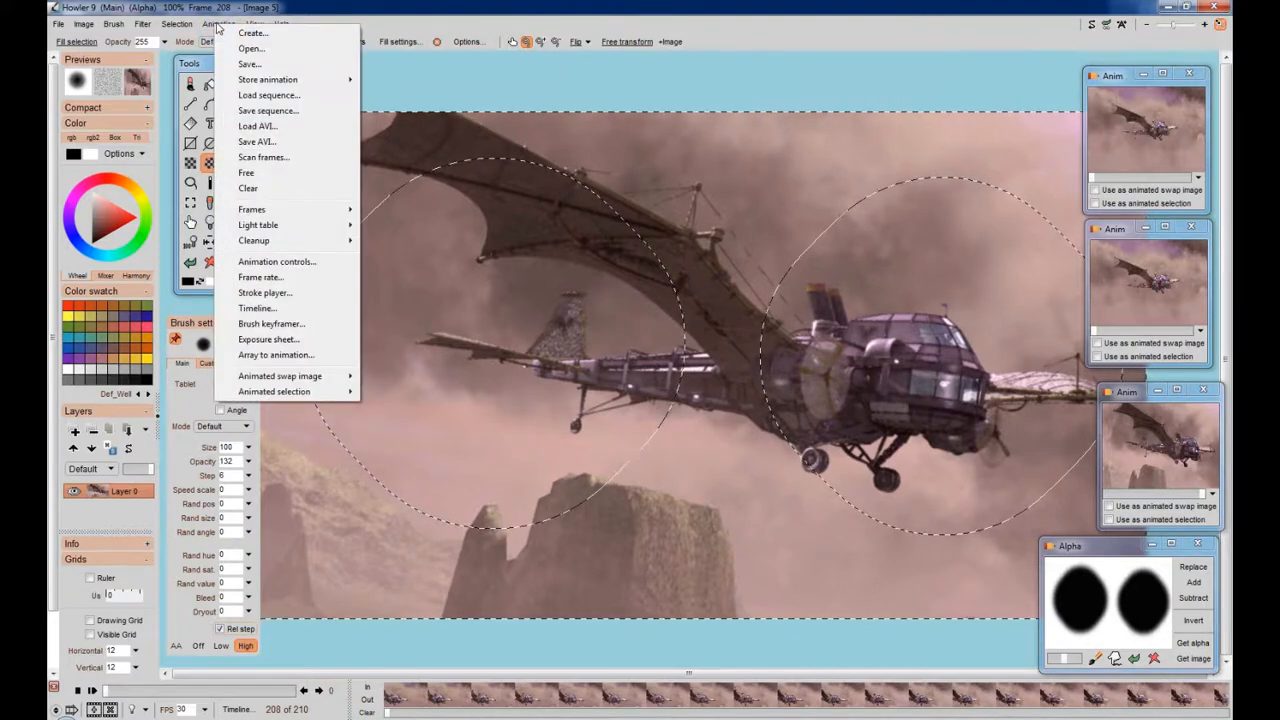
left_click(336, 7)
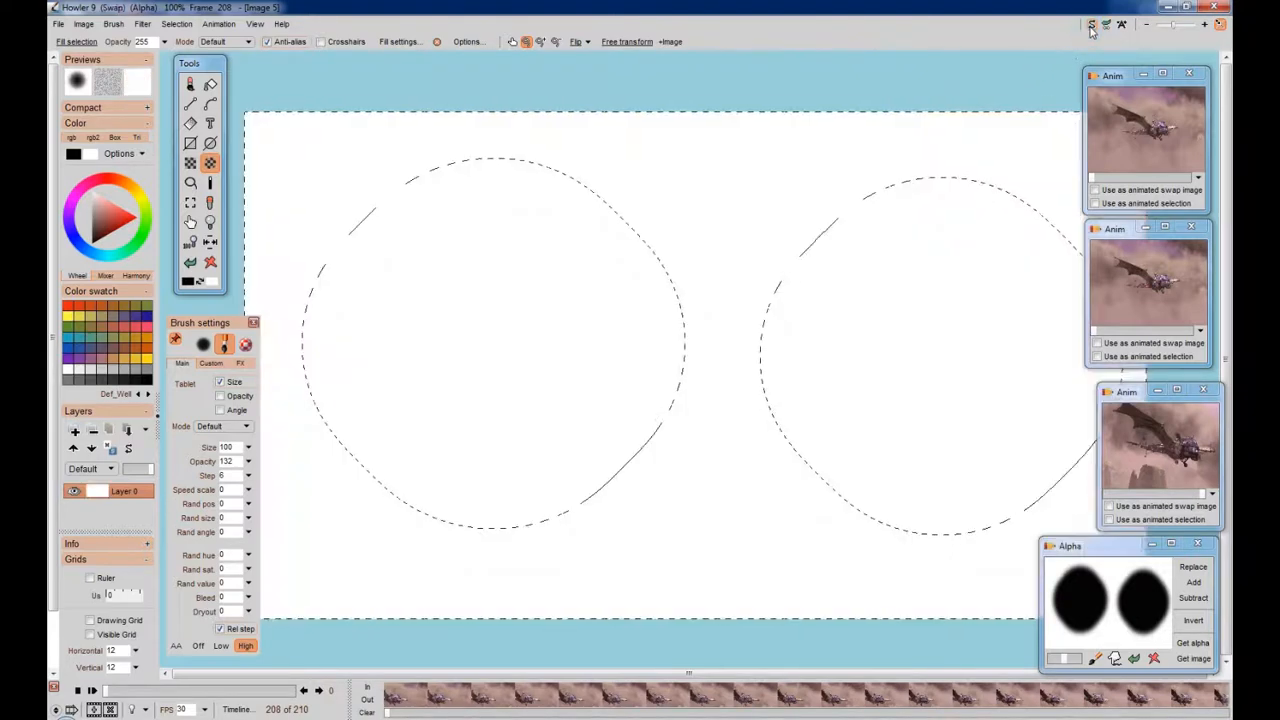
Clear the alpha selection, clear the swap image to black, and return to the main image
left_click(1091, 25)
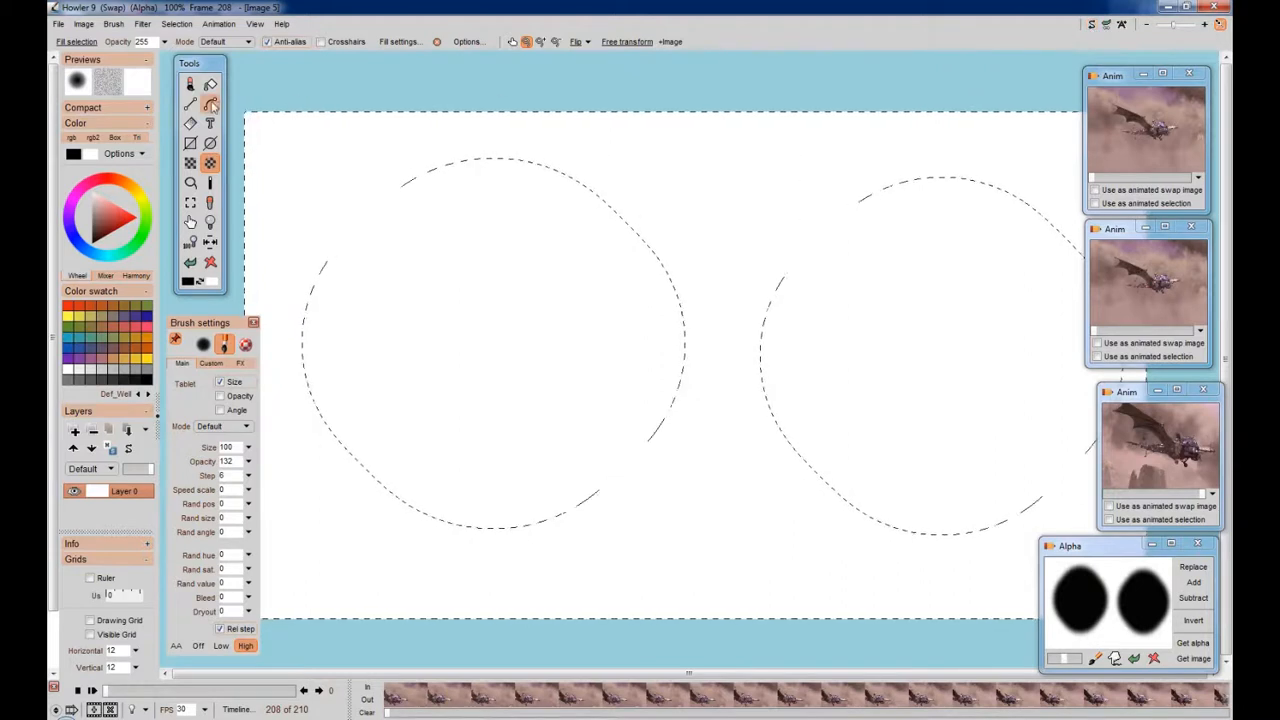
left_click(176, 23)
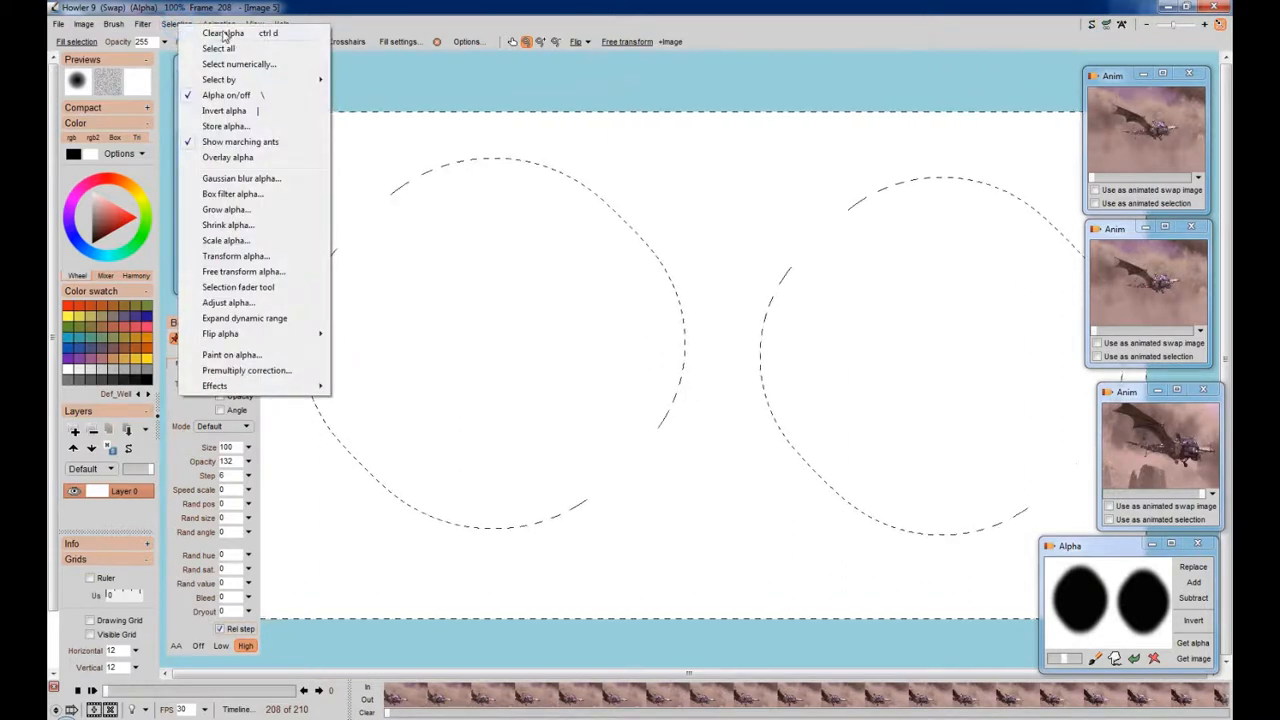
left_click(223, 33)
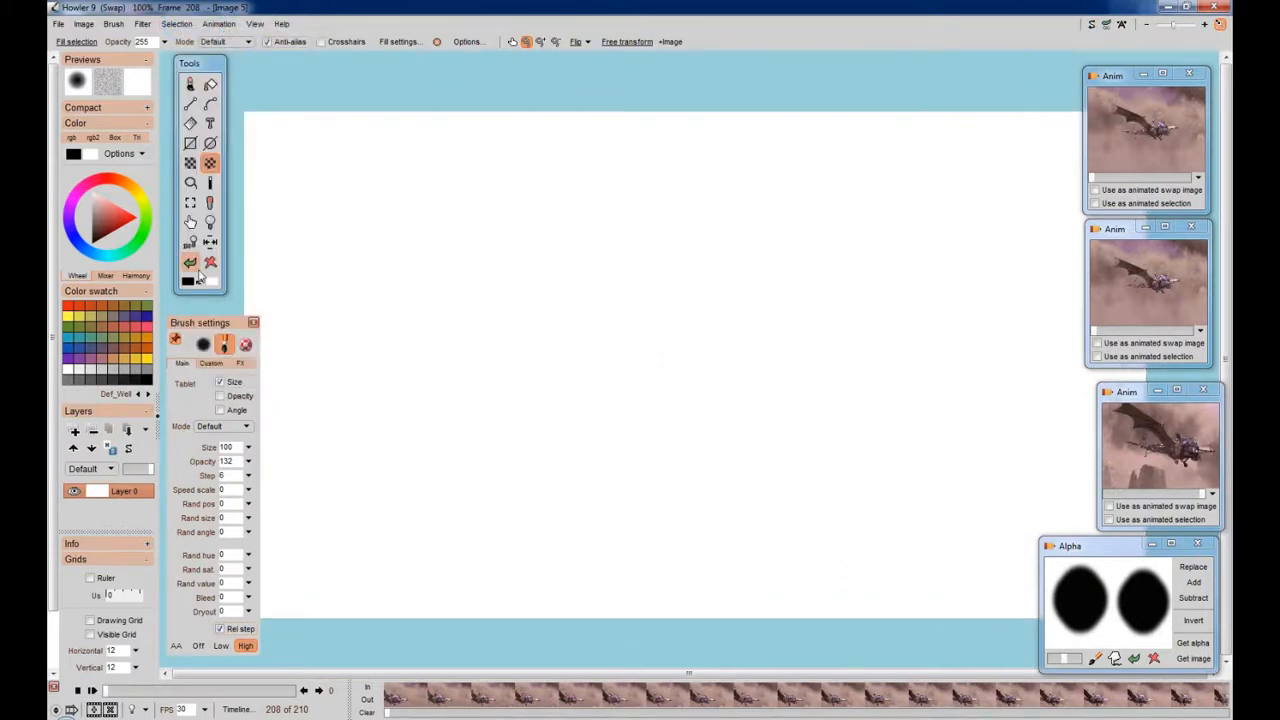
right_click(210, 263)
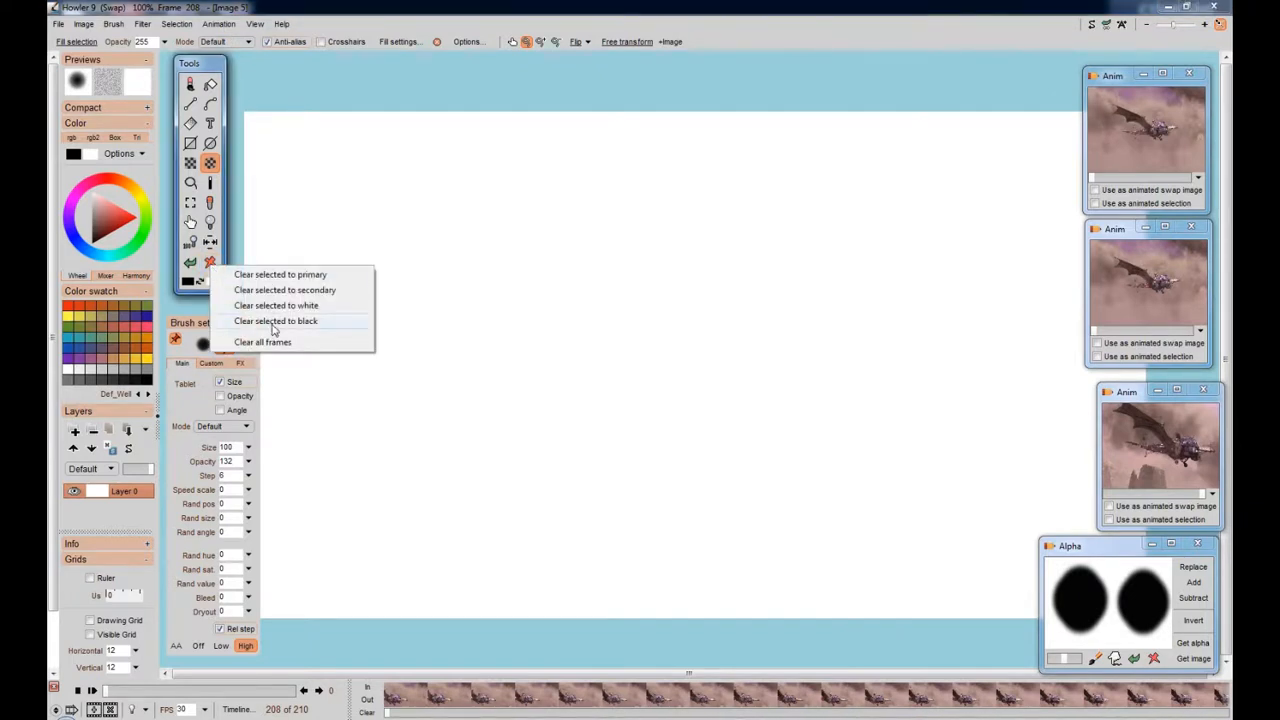
left_click(271, 322)
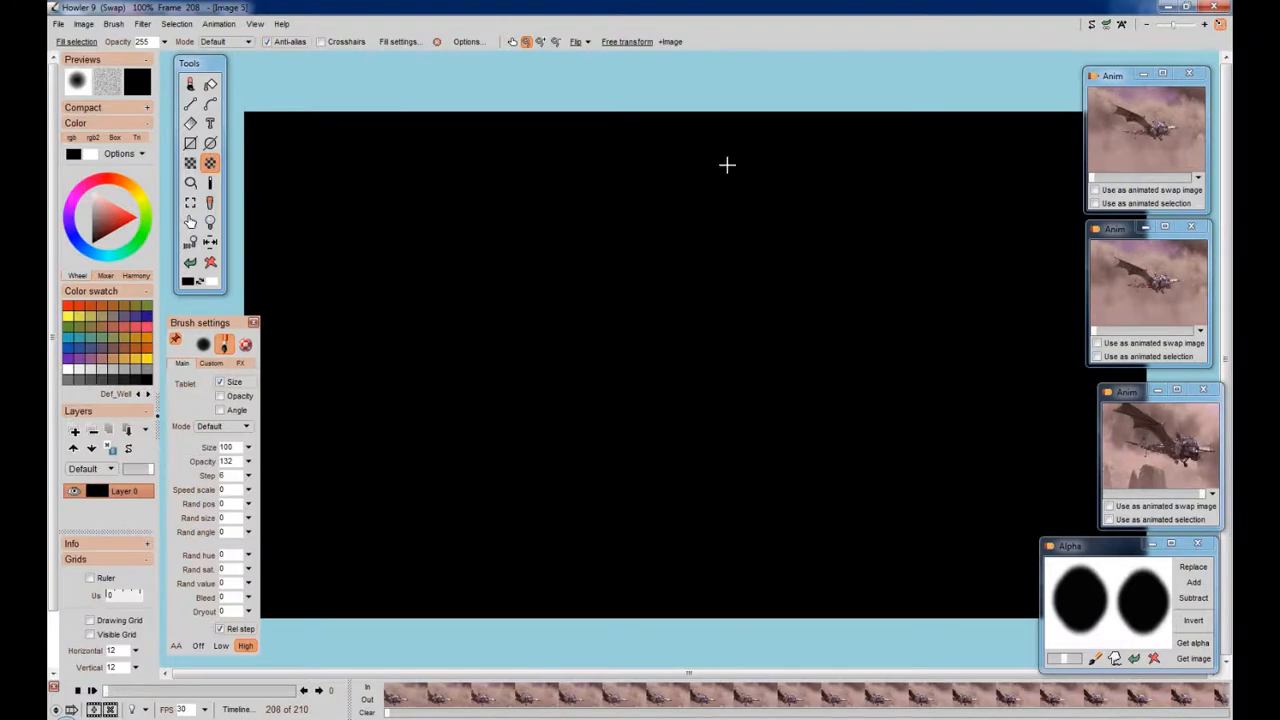
left_click(1092, 24)
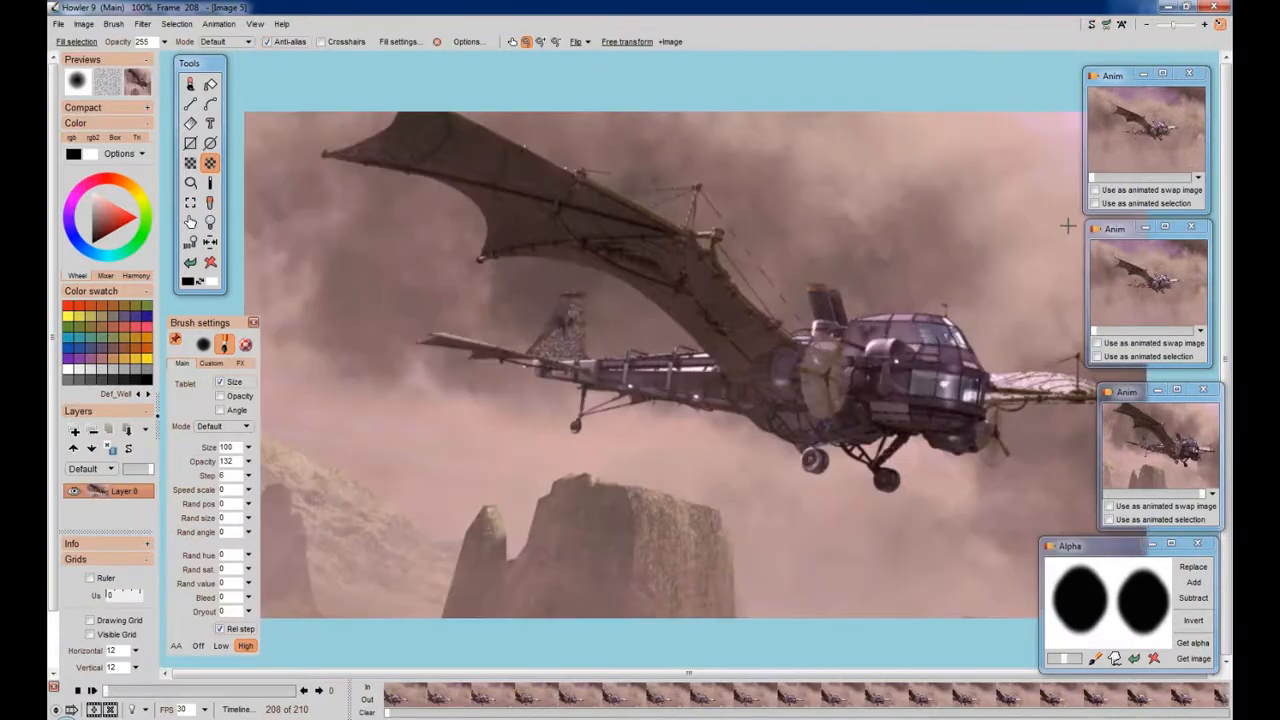
Replace the selection with the stored inverted alpha and combine the animation with the black swap image using Multiply on all frames
left_click(1193, 567)
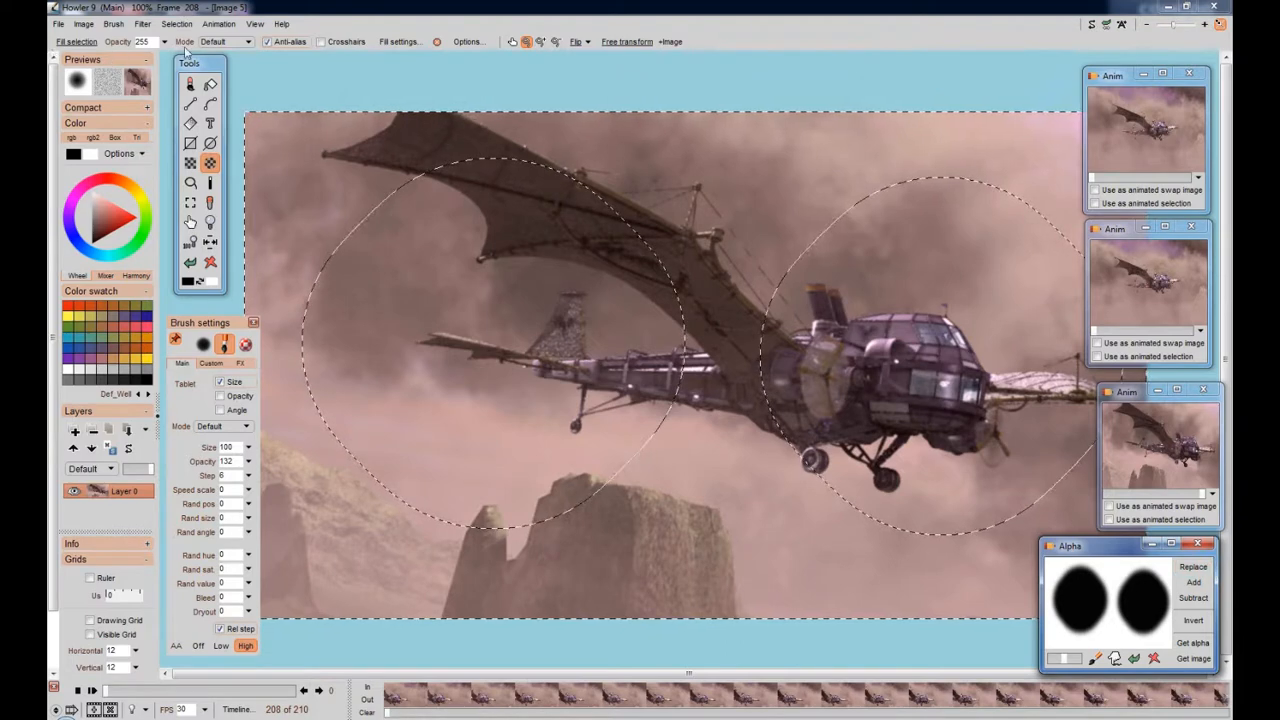
left_click(218, 23)
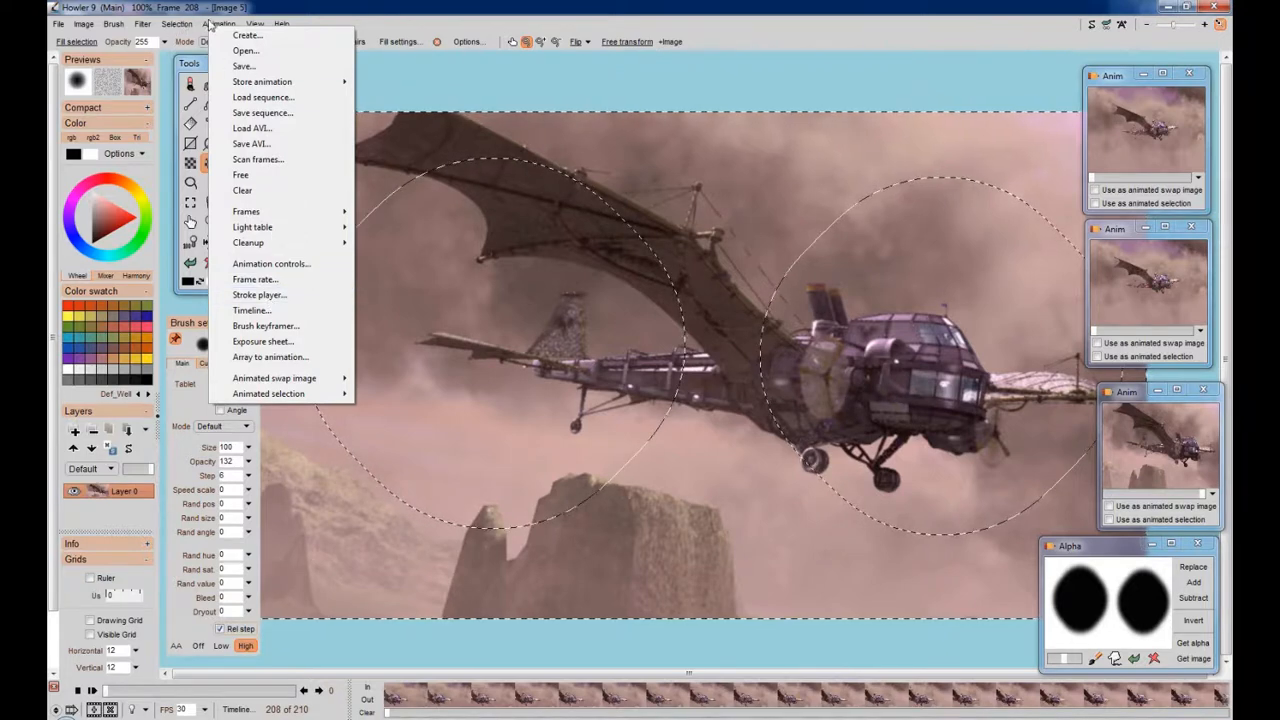
left_click(146, 27)
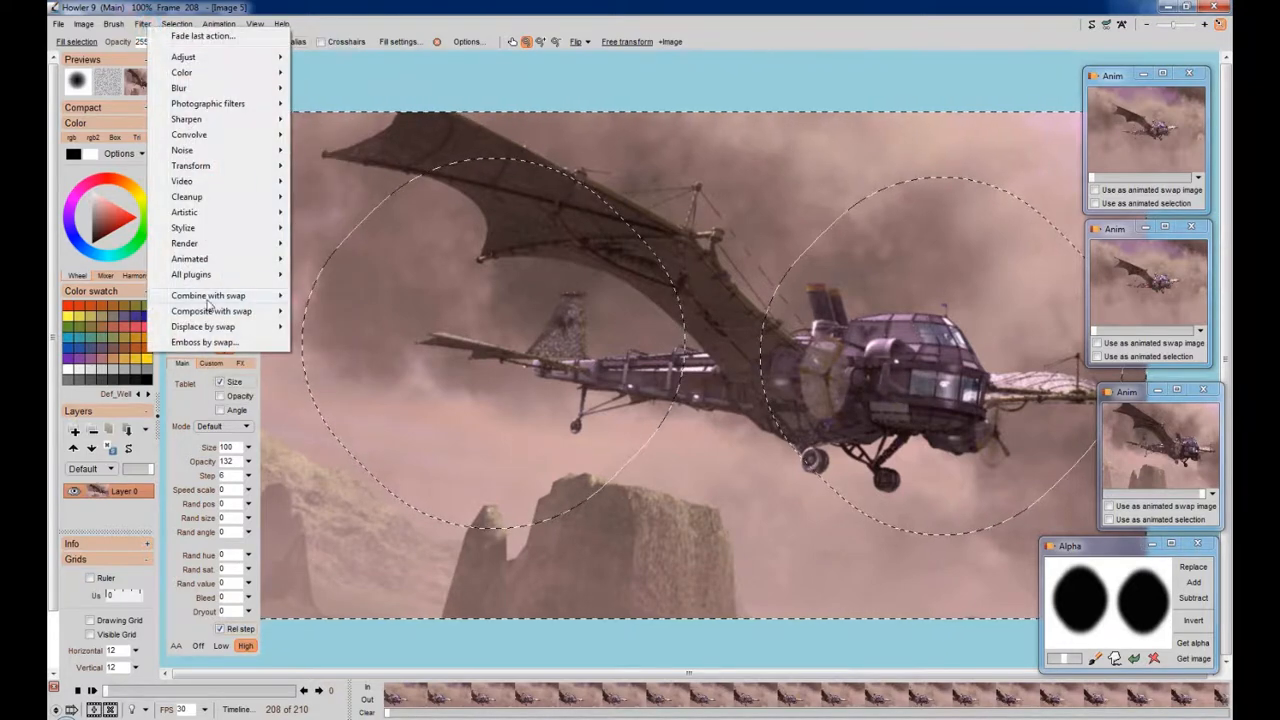
mouse_move(208, 302)
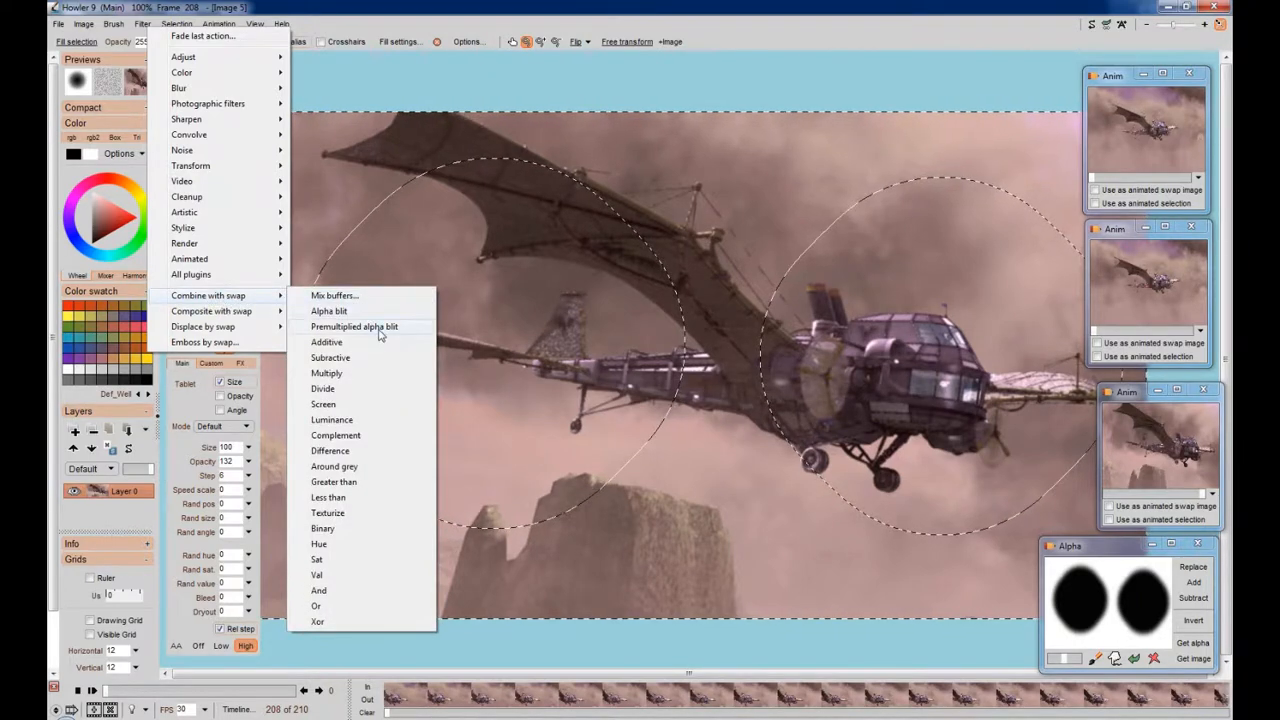
left_click(358, 378)
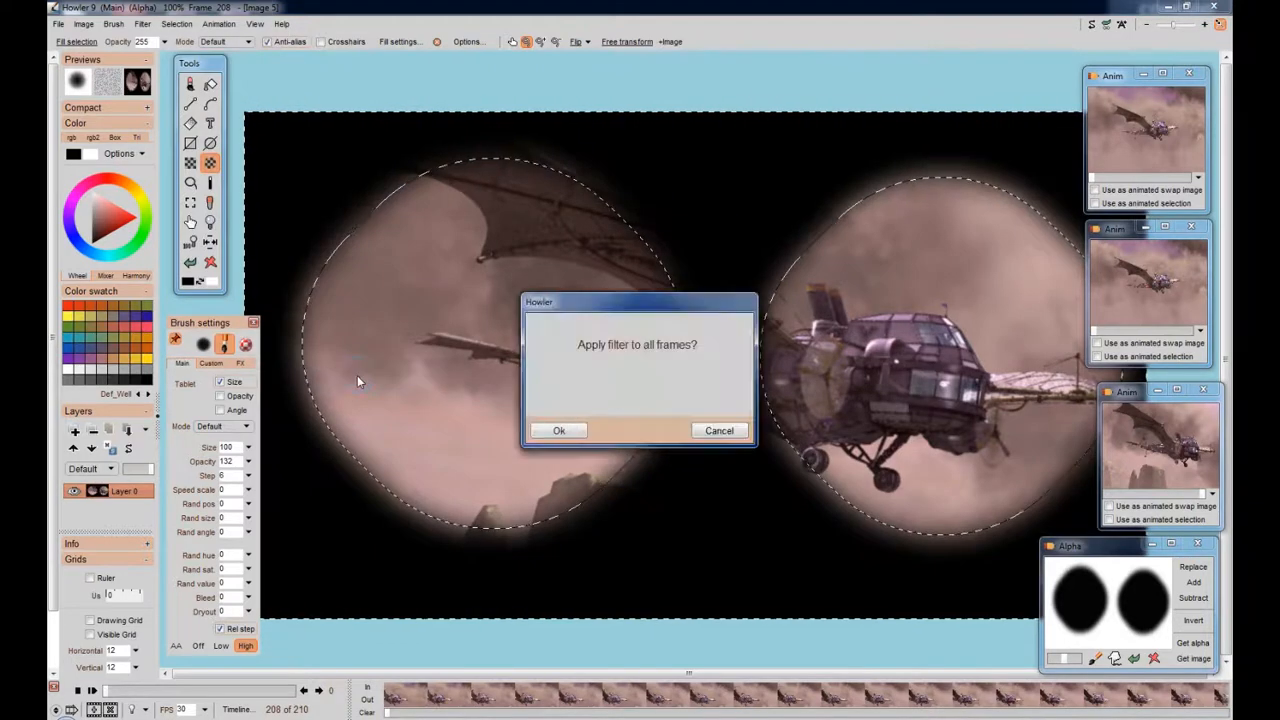
left_click(575, 428)
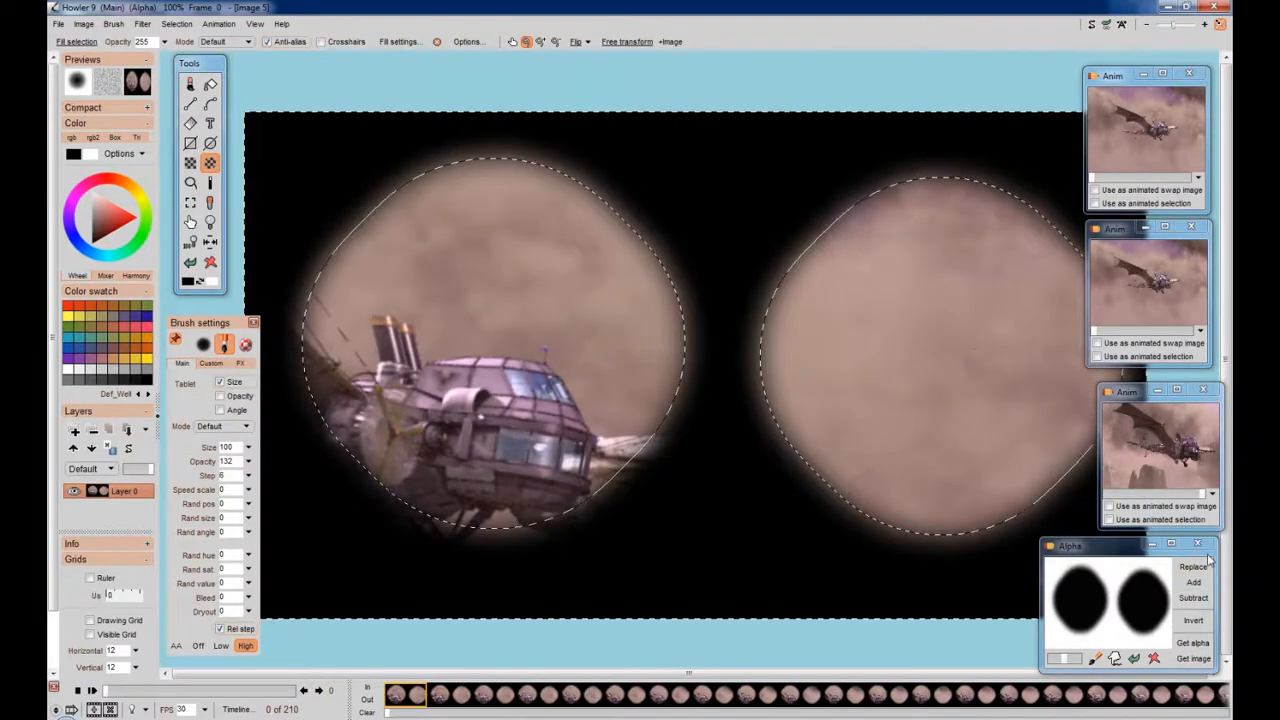
Clear the alpha selection and play back the binocular-masked animation
left_click(180, 23)
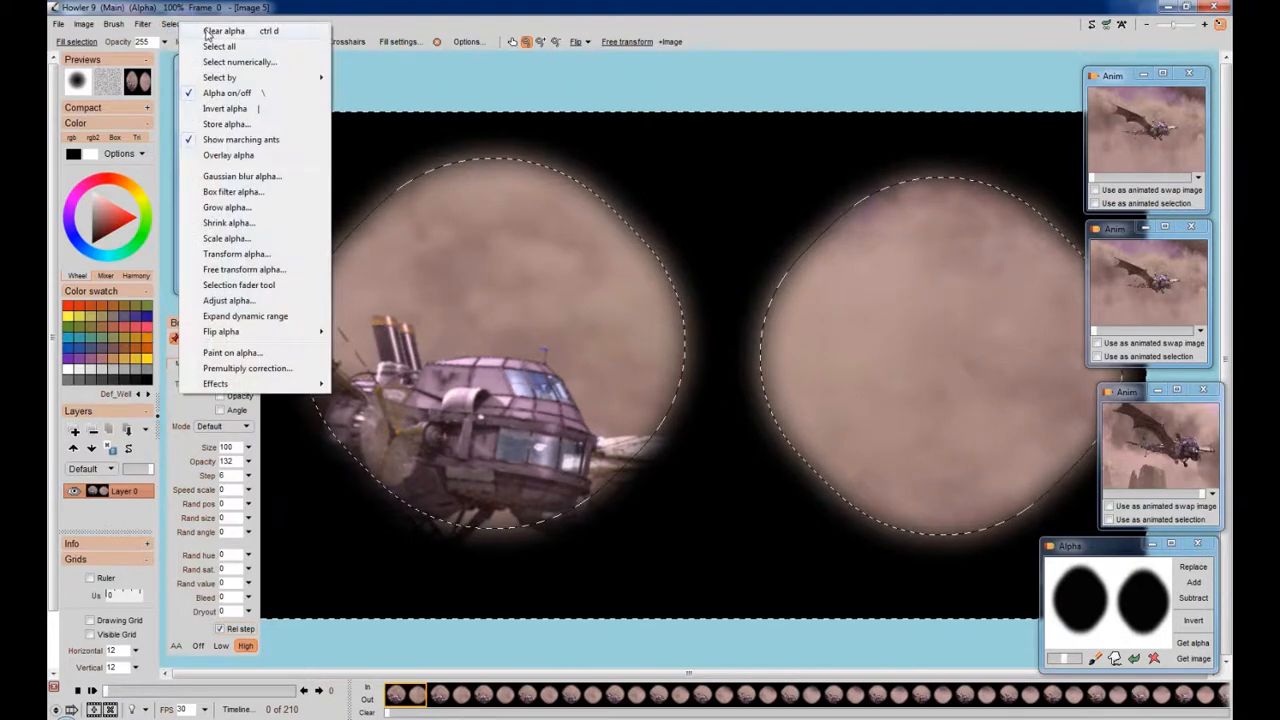
left_click(208, 31)
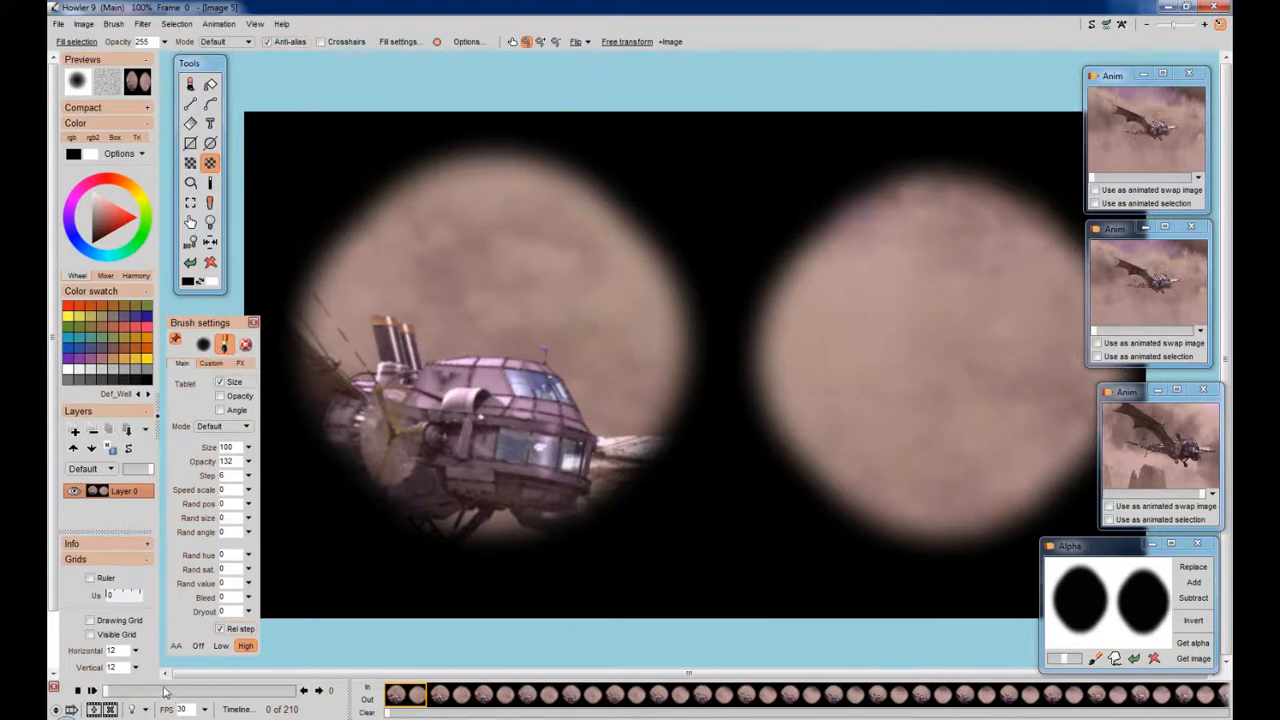
left_click(92, 690)
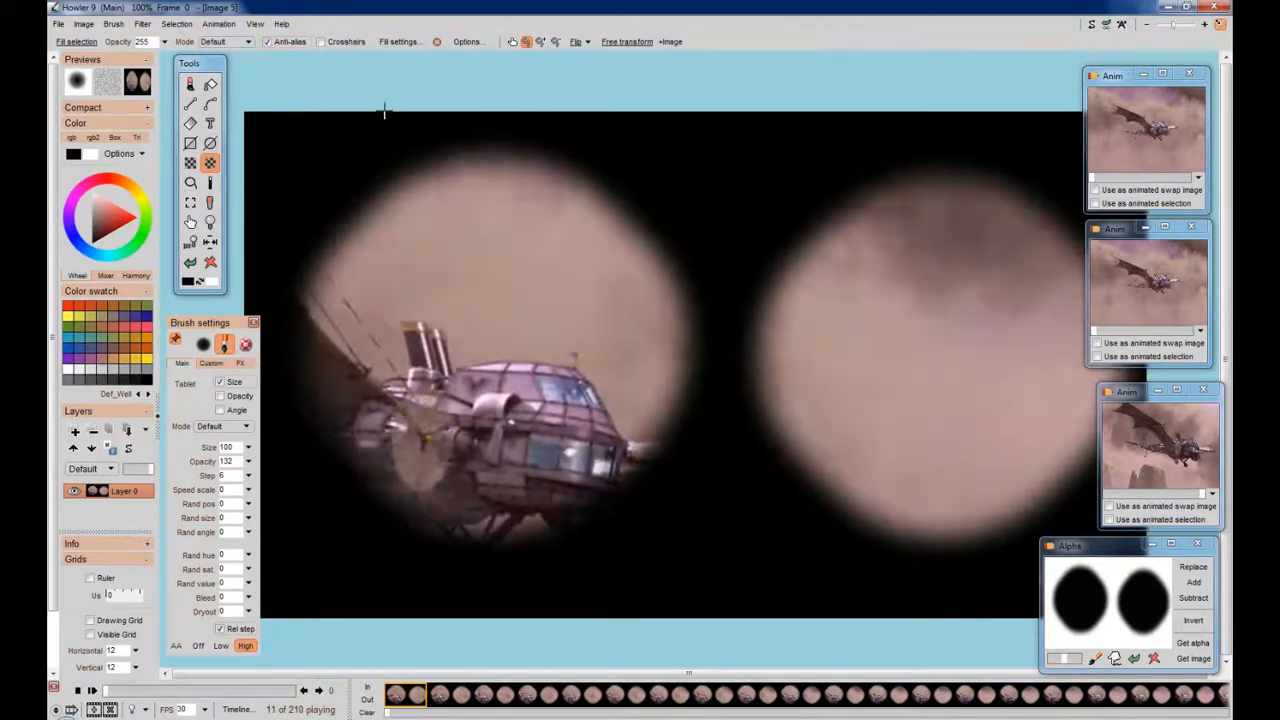
left_click(116, 25)
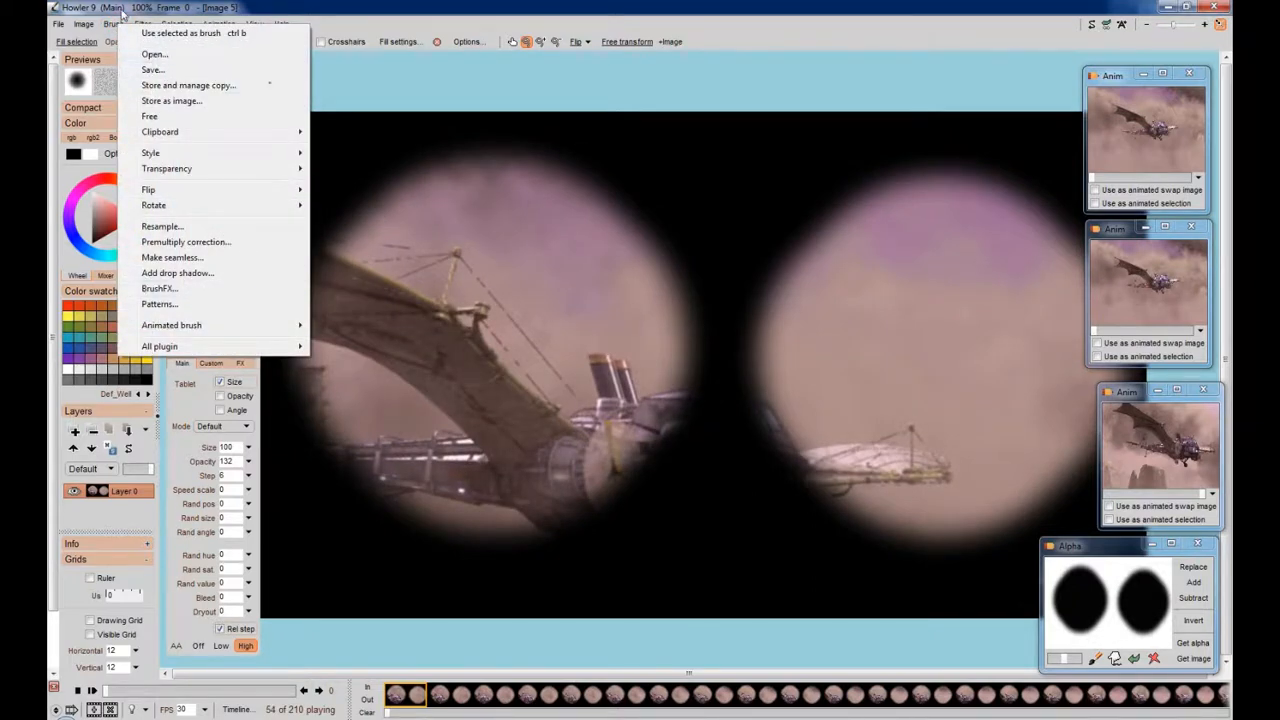
left_click(270, 8)
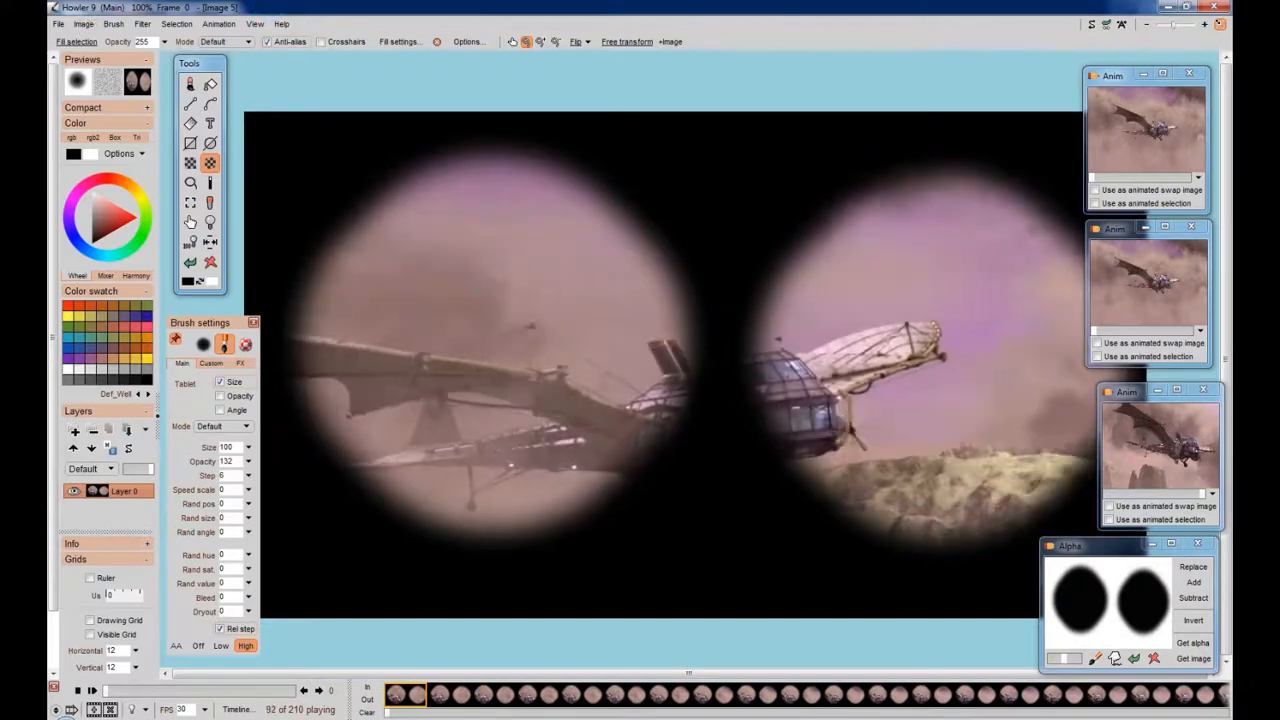